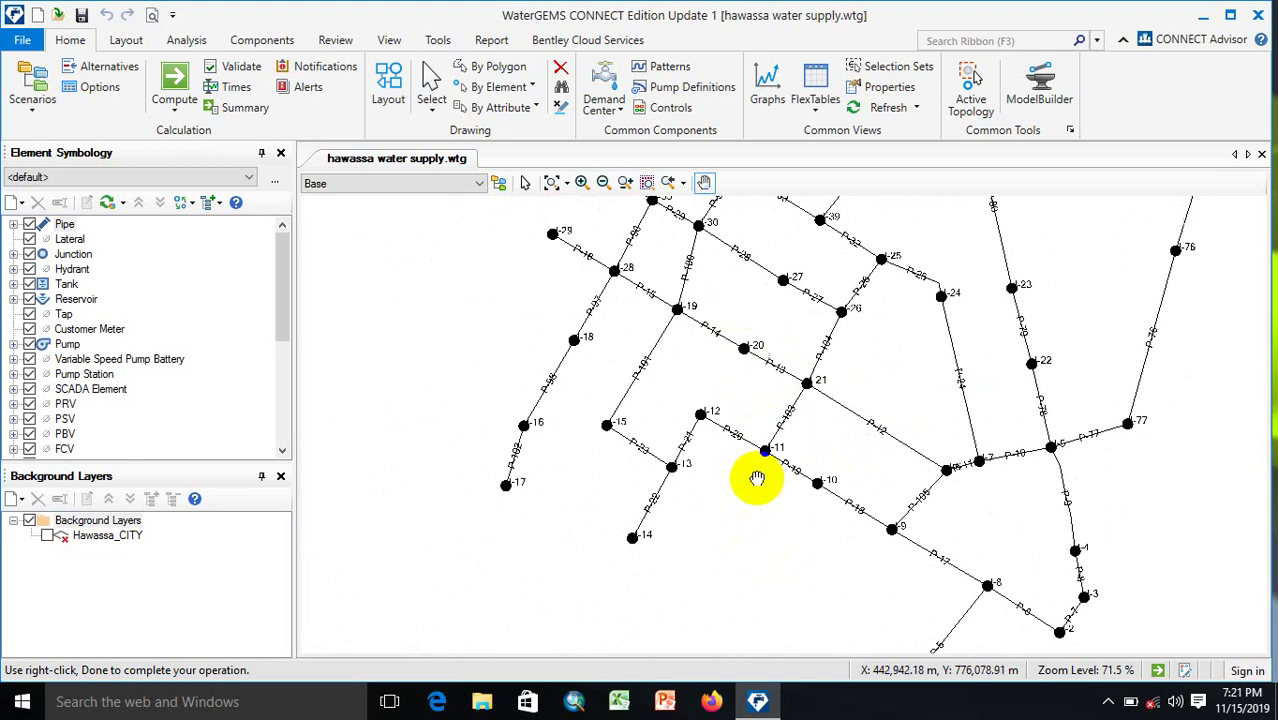
Step: Examine the supply line from the distribution network past the tank and PMP-4 down to reservoir R-4 and its three source branches
drag(756, 479, 736, 357)
drag(776, 448, 794, 345)
drag(728, 470, 782, 345)
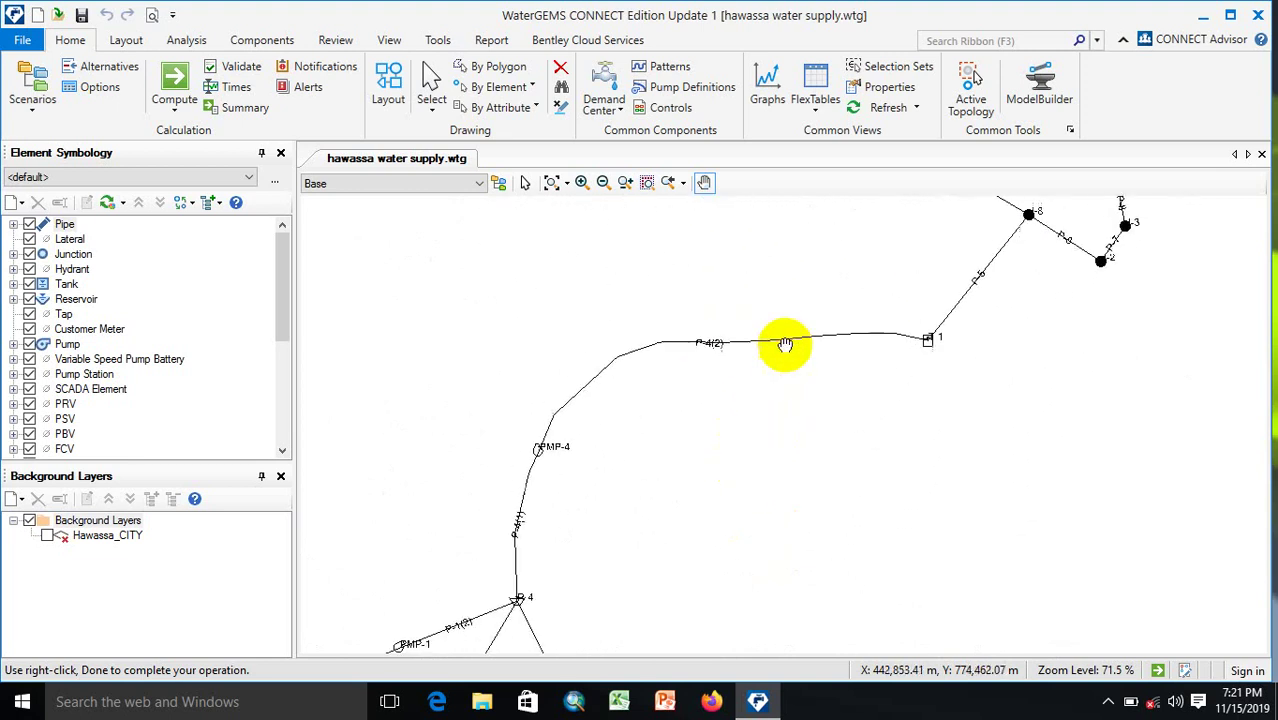
drag(696, 508, 725, 391)
drag(670, 500, 739, 385)
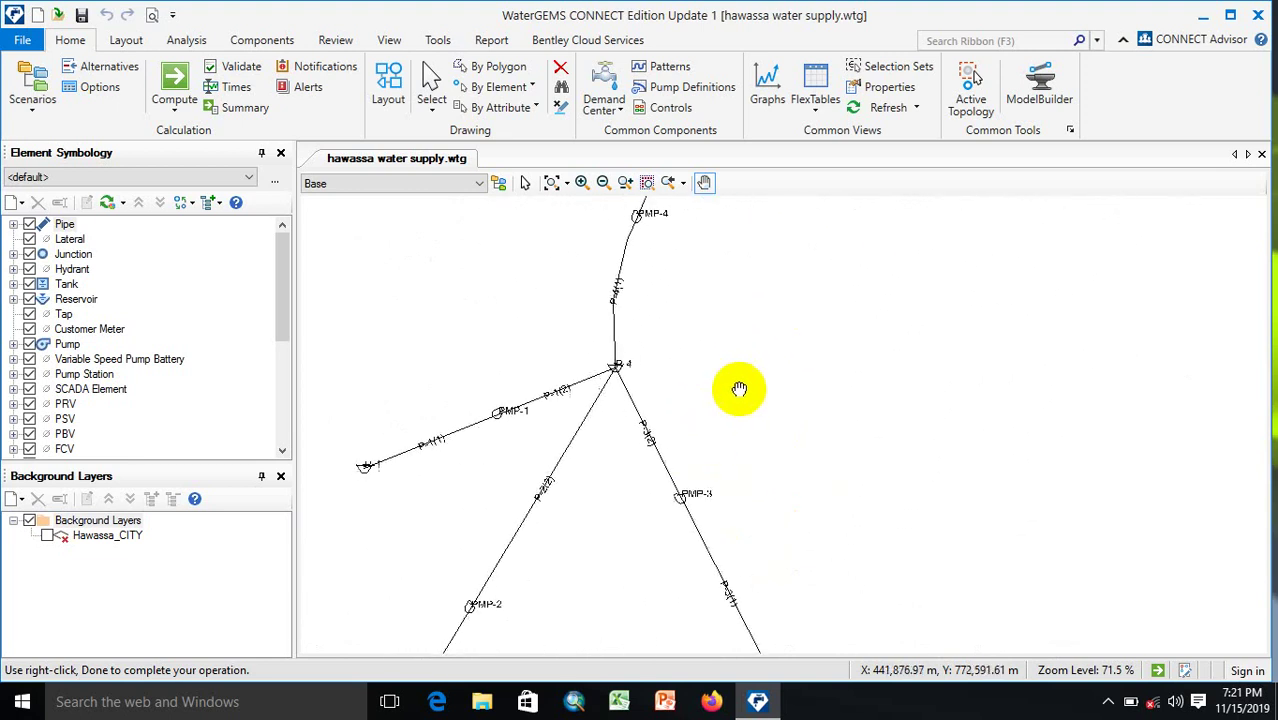
drag(696, 465, 736, 391)
drag(683, 484, 711, 434)
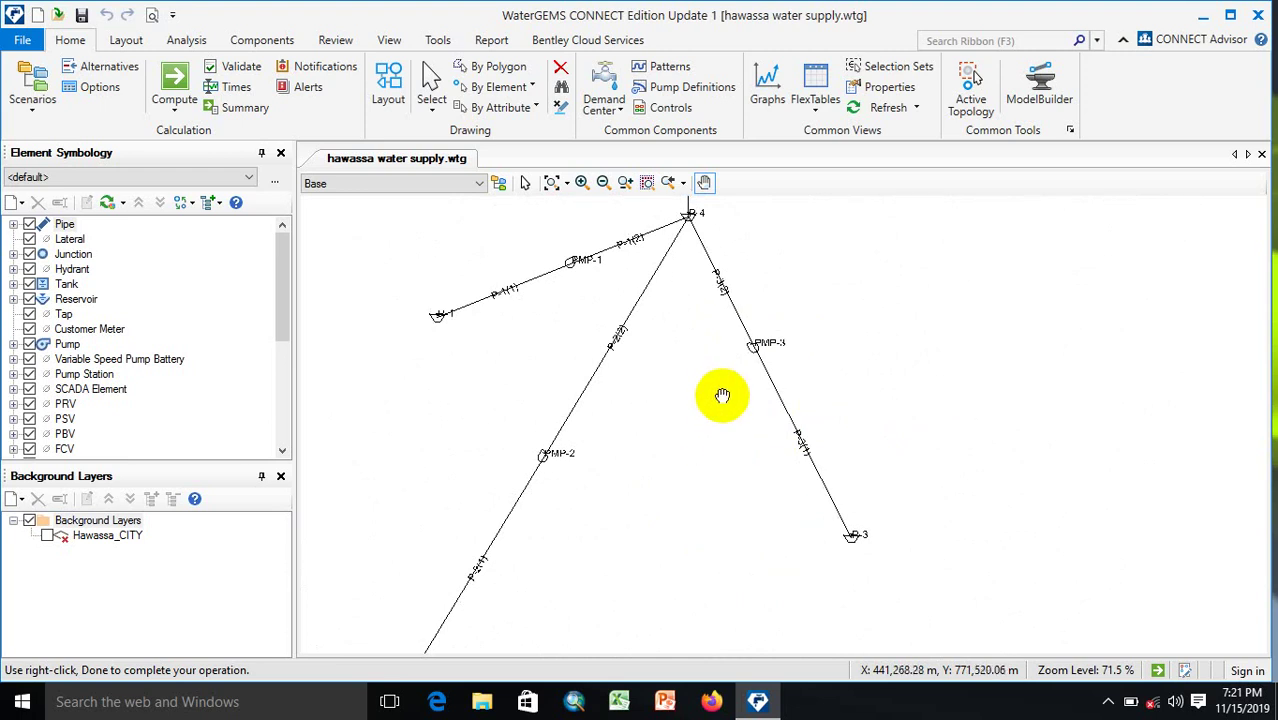
mouse_move(705, 437)
mouse_down()
mouse_move(762, 332)
mouse_move(712, 452)
mouse_up()
Step: Trace the transmission main from R-4 through PMP-4 and the tank up to the junctions of the distribution network
drag(770, 319, 708, 485)
drag(742, 374, 699, 456)
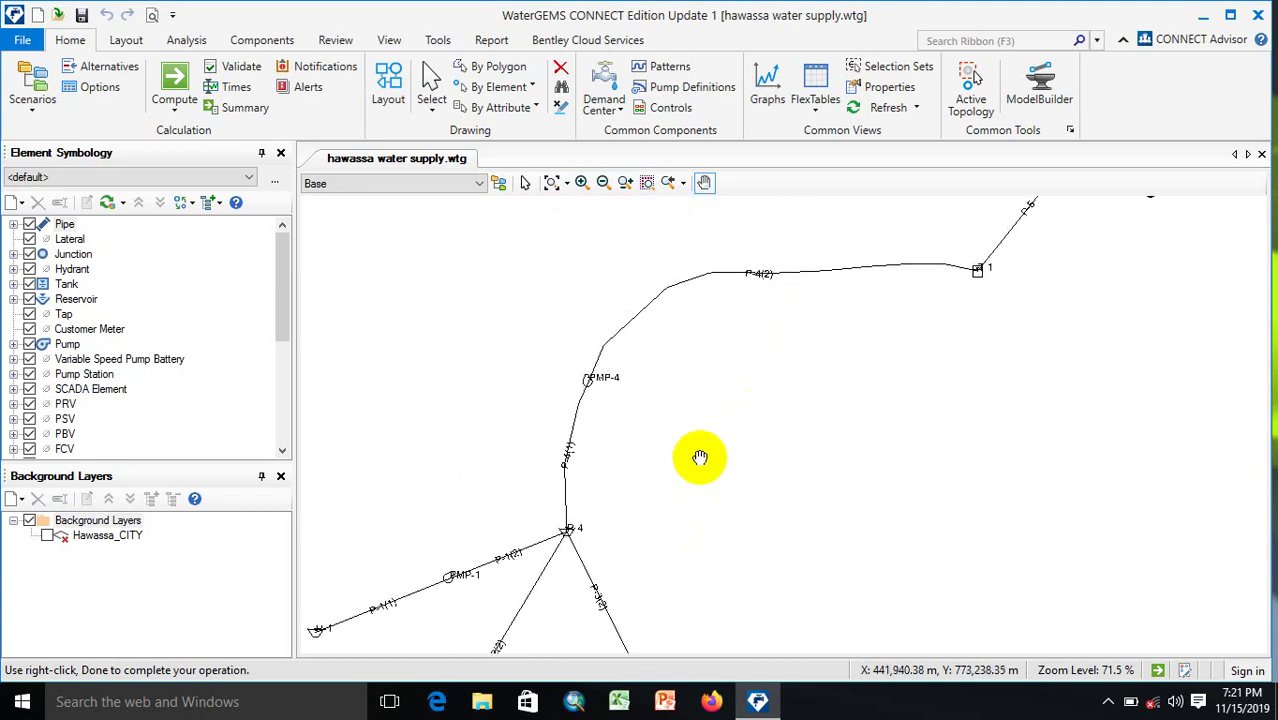
drag(805, 351, 718, 441)
drag(811, 396, 739, 496)
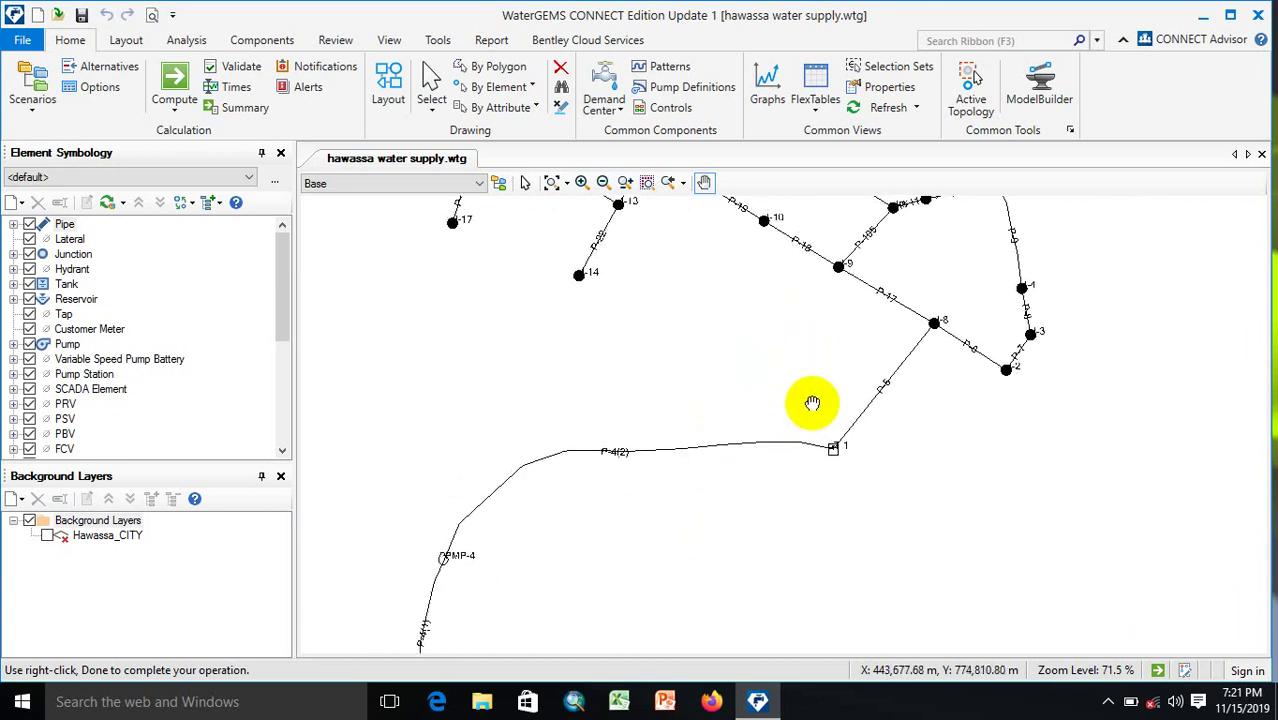
drag(813, 402, 753, 456)
drag(795, 378, 742, 462)
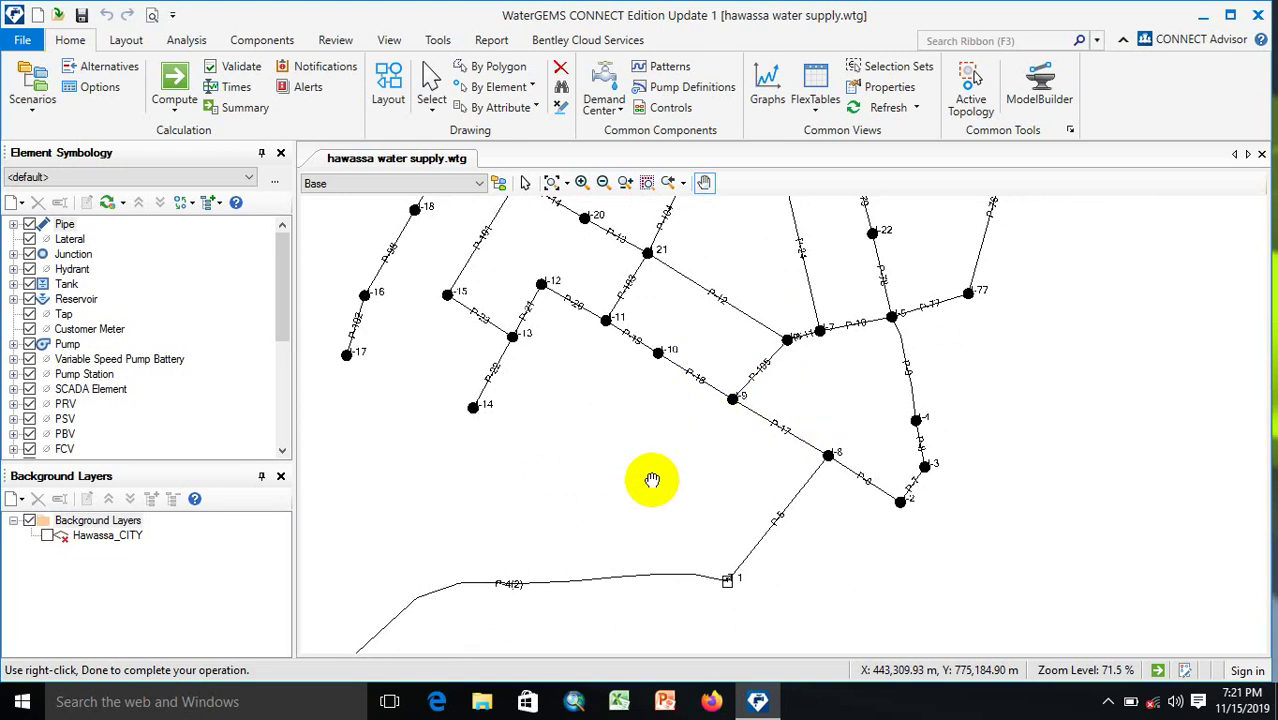
drag(710, 562, 790, 351)
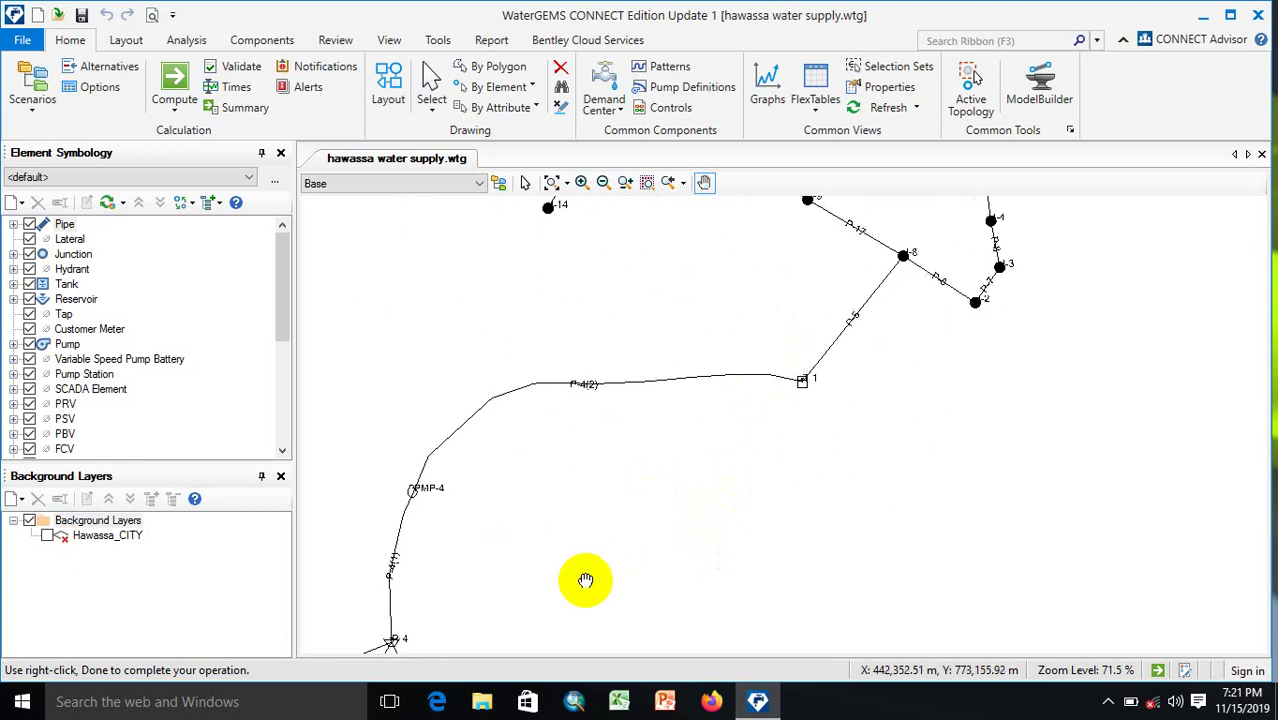
mouse_move(582, 582)
mouse_down()
mouse_move(787, 297)
mouse_move(596, 545)
mouse_up()
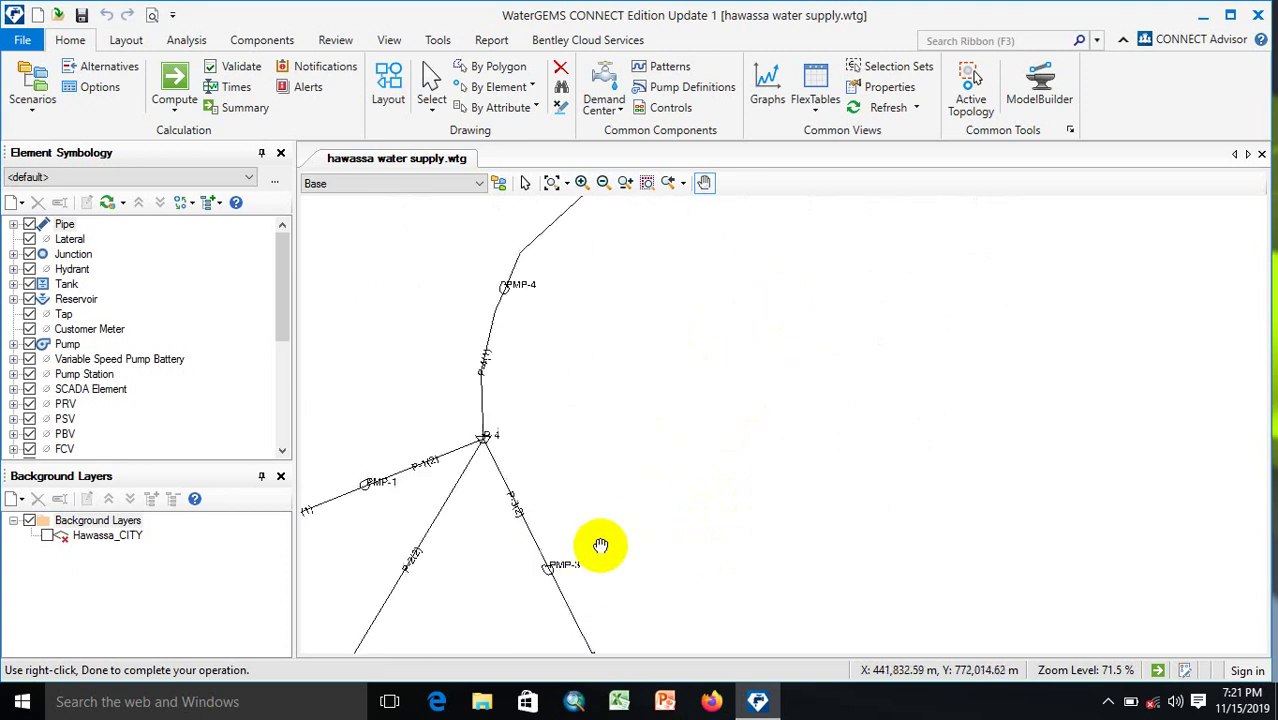
drag(766, 356, 626, 537)
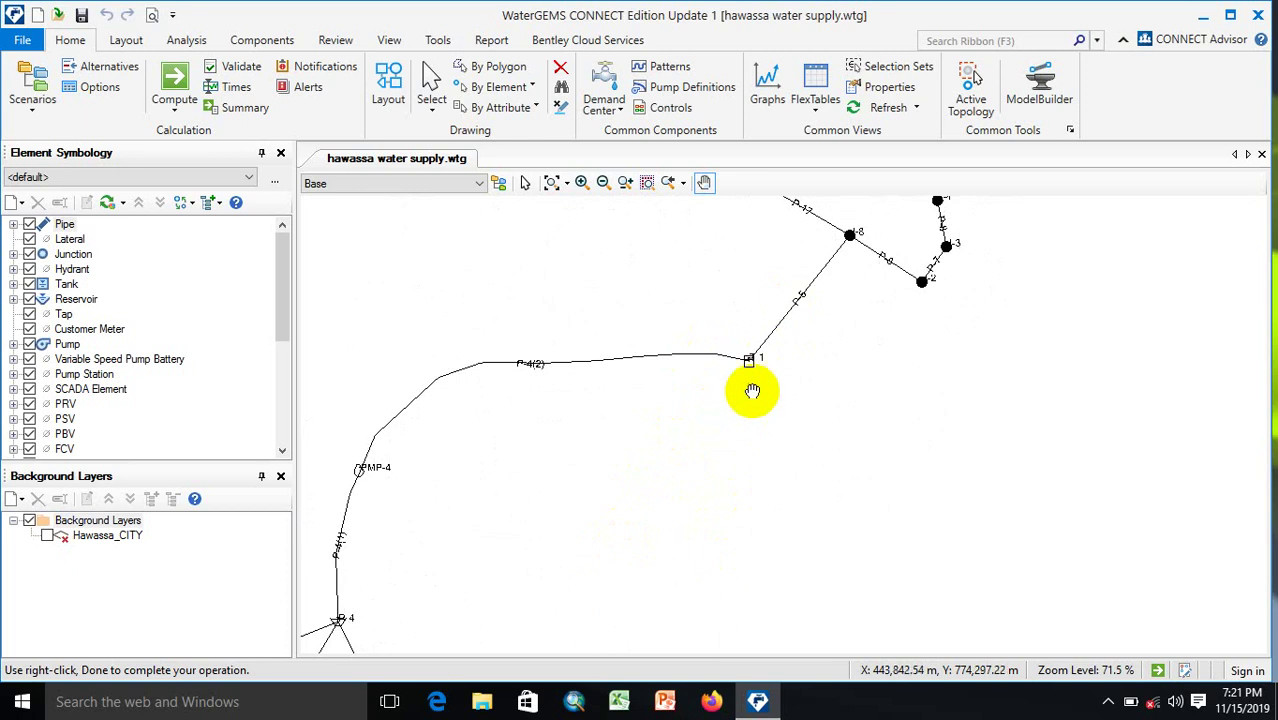
drag(876, 285, 824, 420)
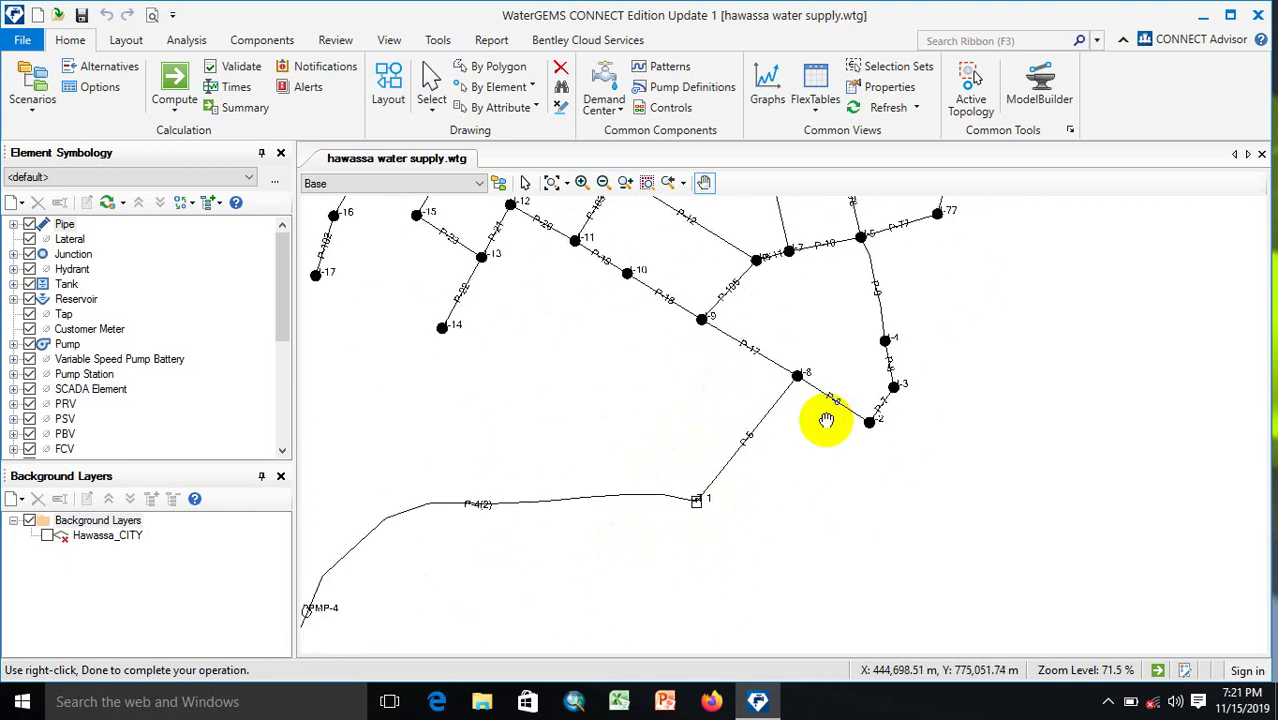
drag(830, 314, 810, 437)
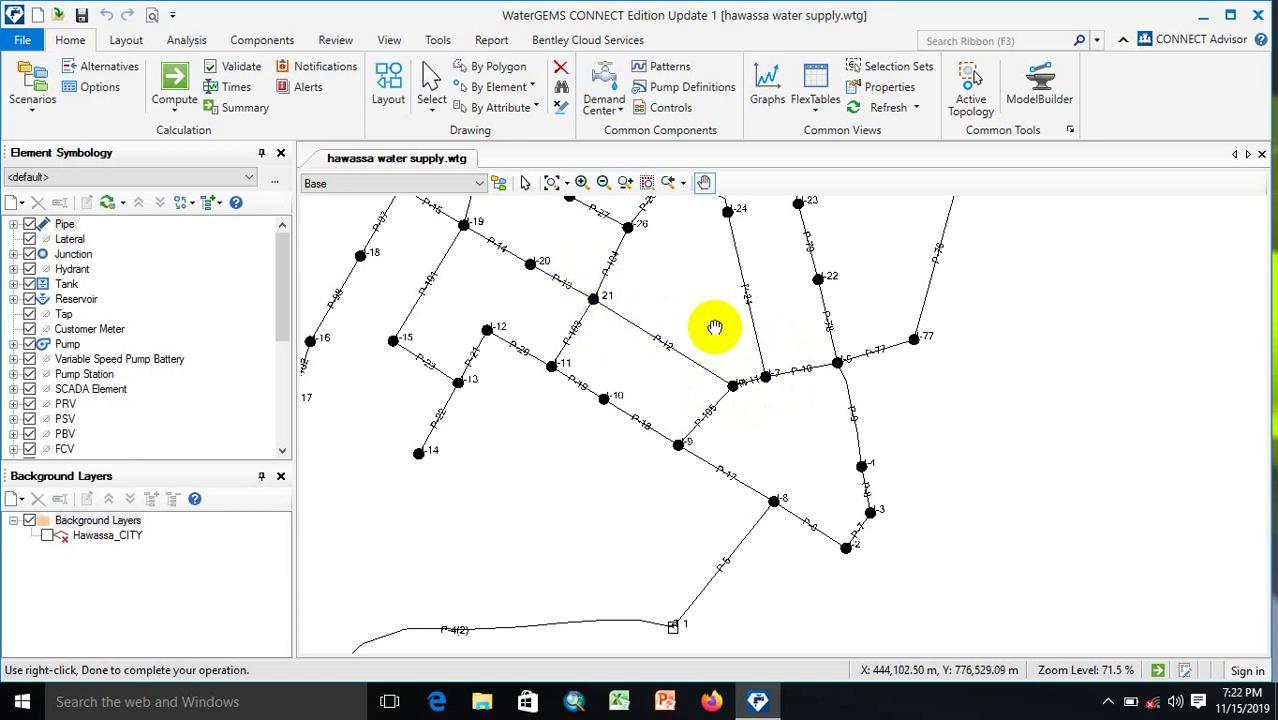
Step: Inspect the three source branches with reservoirs R-1, R-2 and R-3 and their pumps feeding R-4
drag(704, 433, 775, 349)
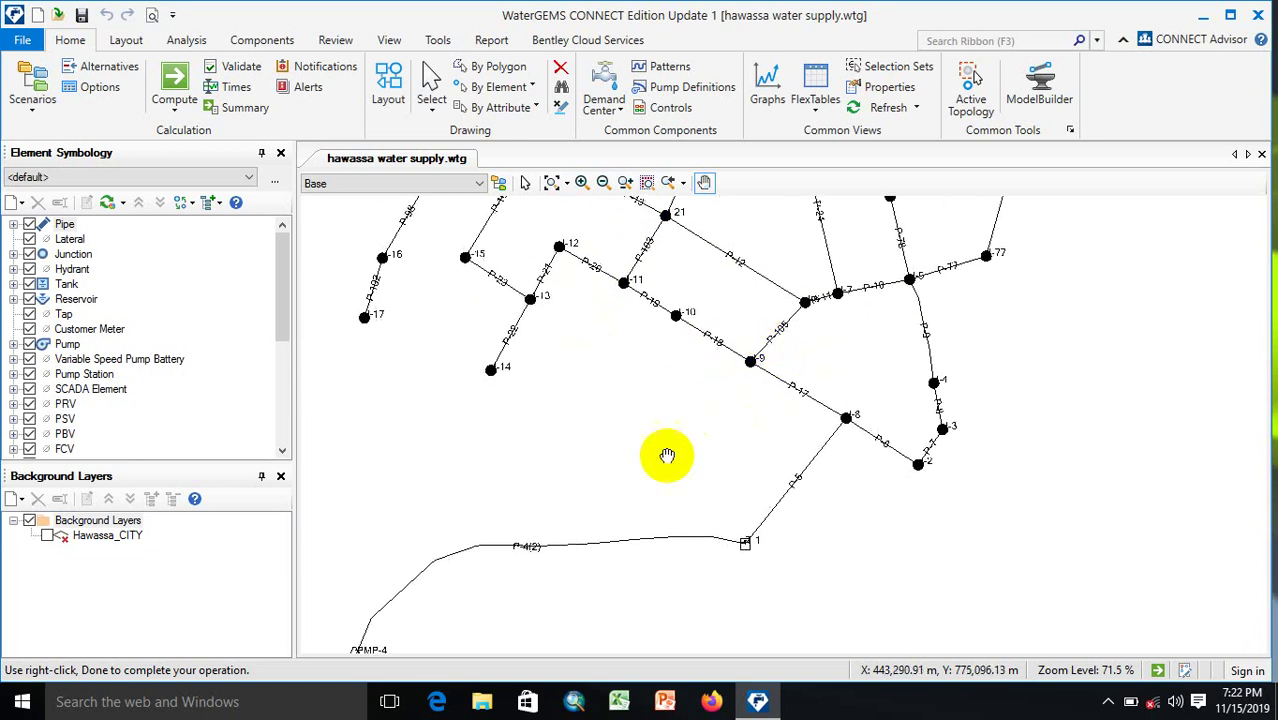
drag(666, 450, 776, 302)
mouse_move(664, 485)
mouse_down()
mouse_move(673, 437)
mouse_move(736, 346)
mouse_move(767, 359)
mouse_up()
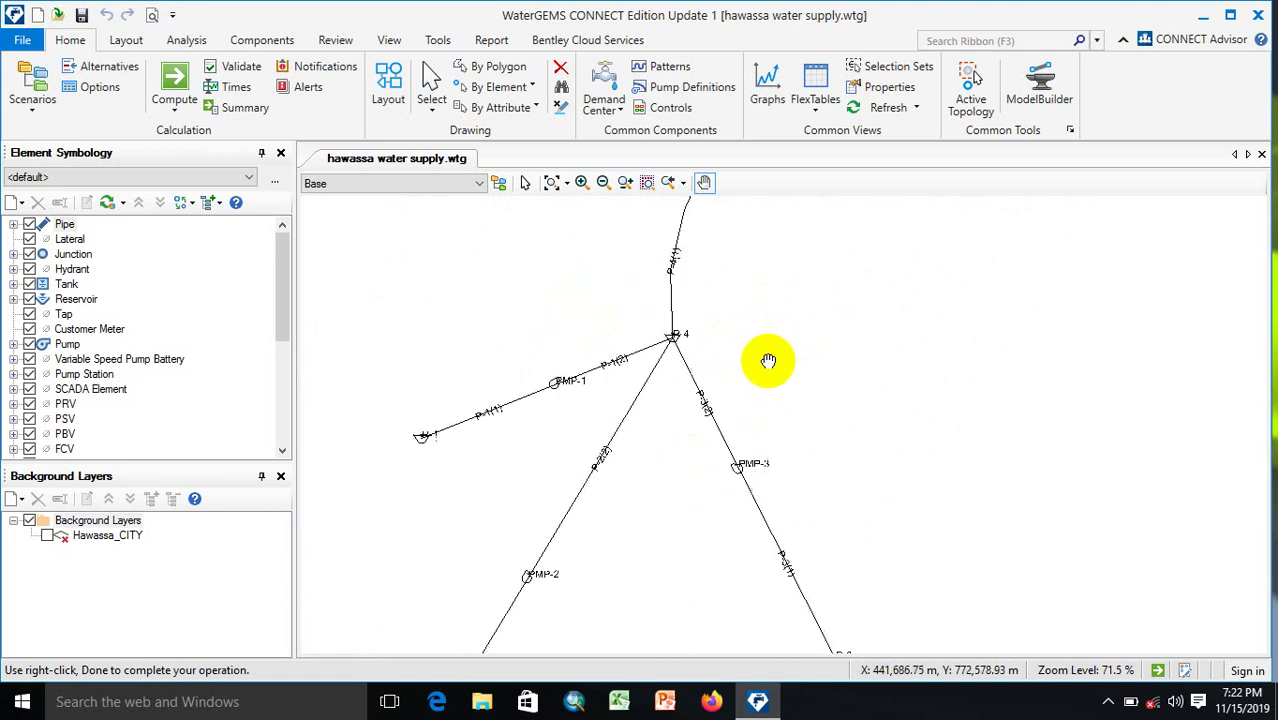
drag(670, 402, 662, 320)
mouse_move(645, 462)
mouse_down()
mouse_move(679, 337)
mouse_move(659, 406)
mouse_up()
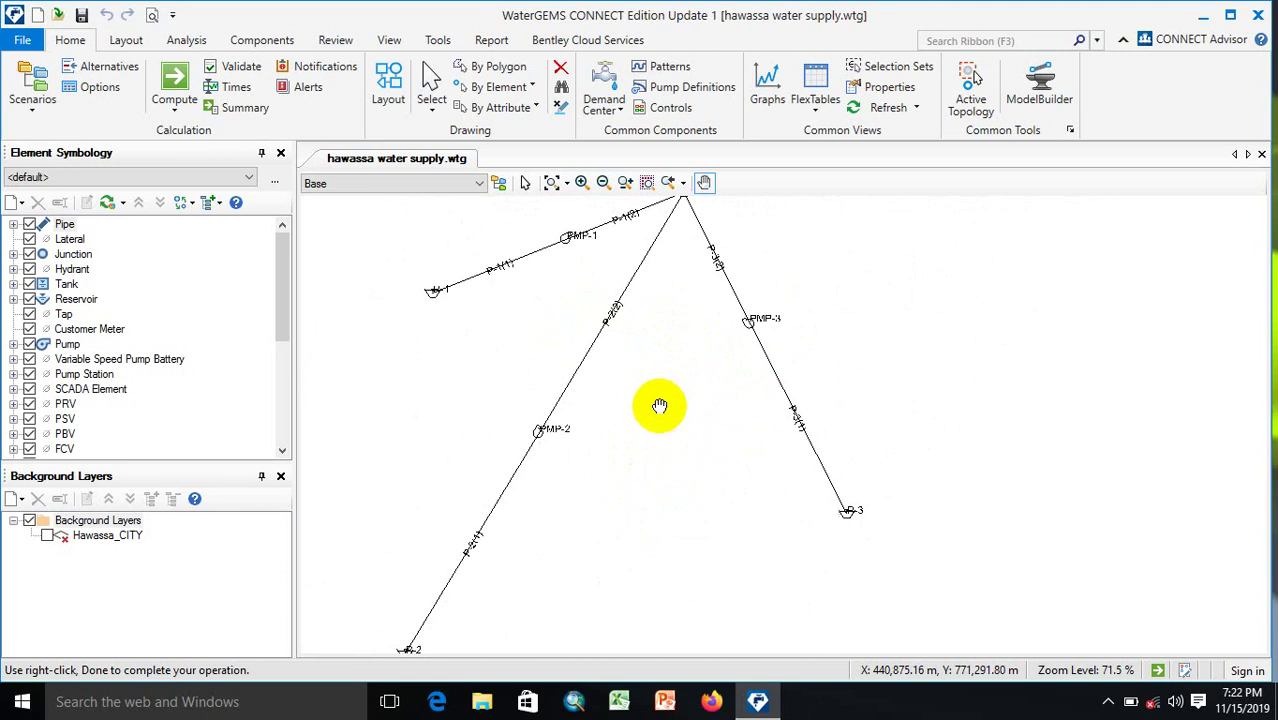
drag(659, 406, 662, 351)
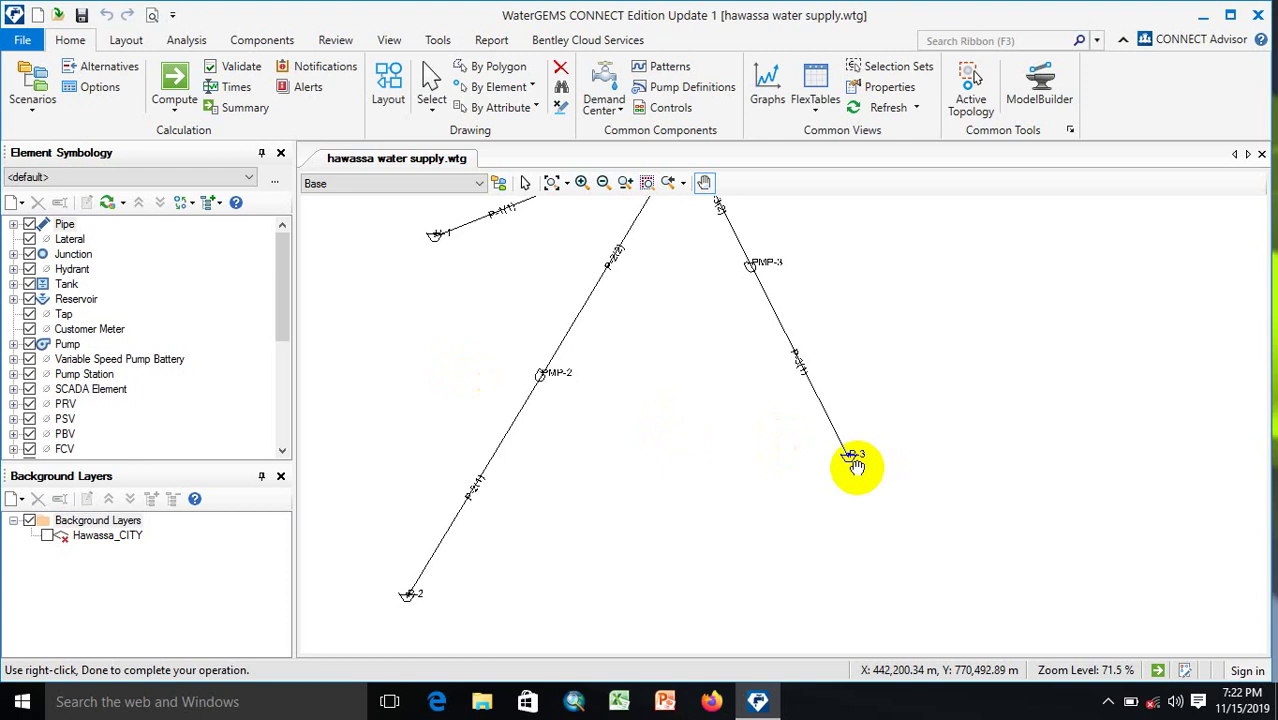
scroll(855, 465, down, 3)
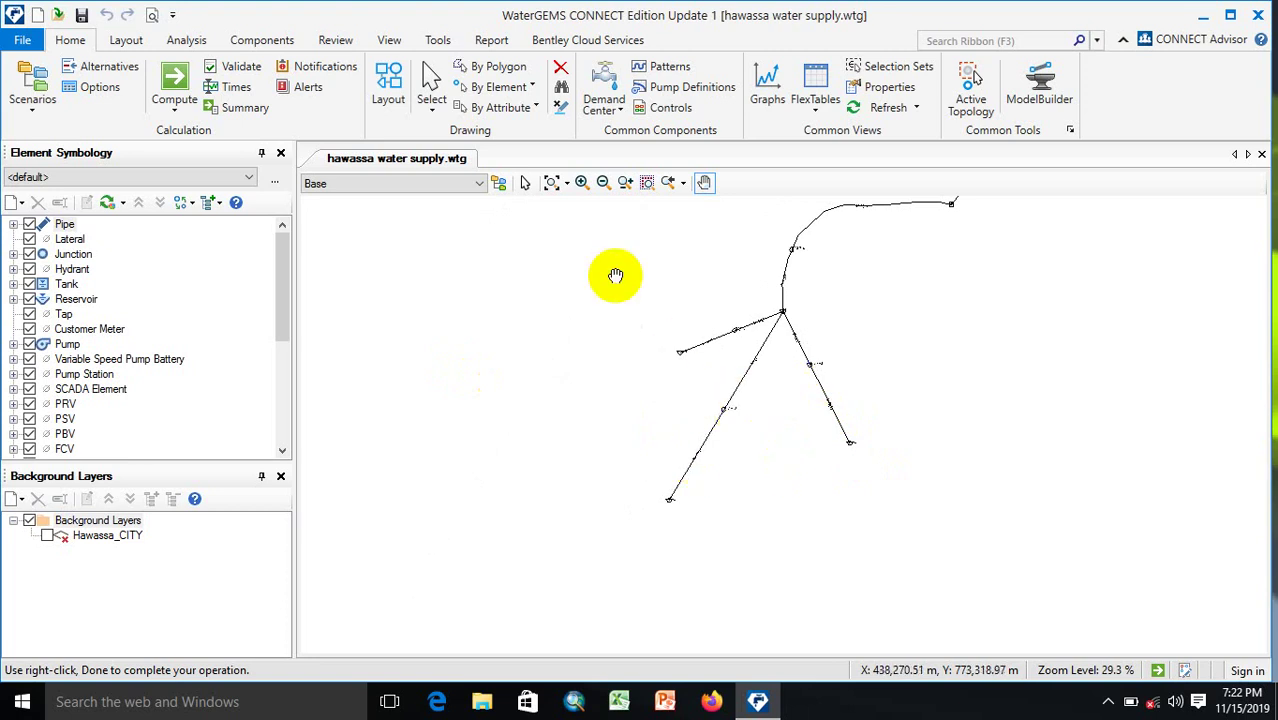
Step: Inspect reservoir R-4 up close and follow its outgoing pipe to pump PMP-4
click(581, 182)
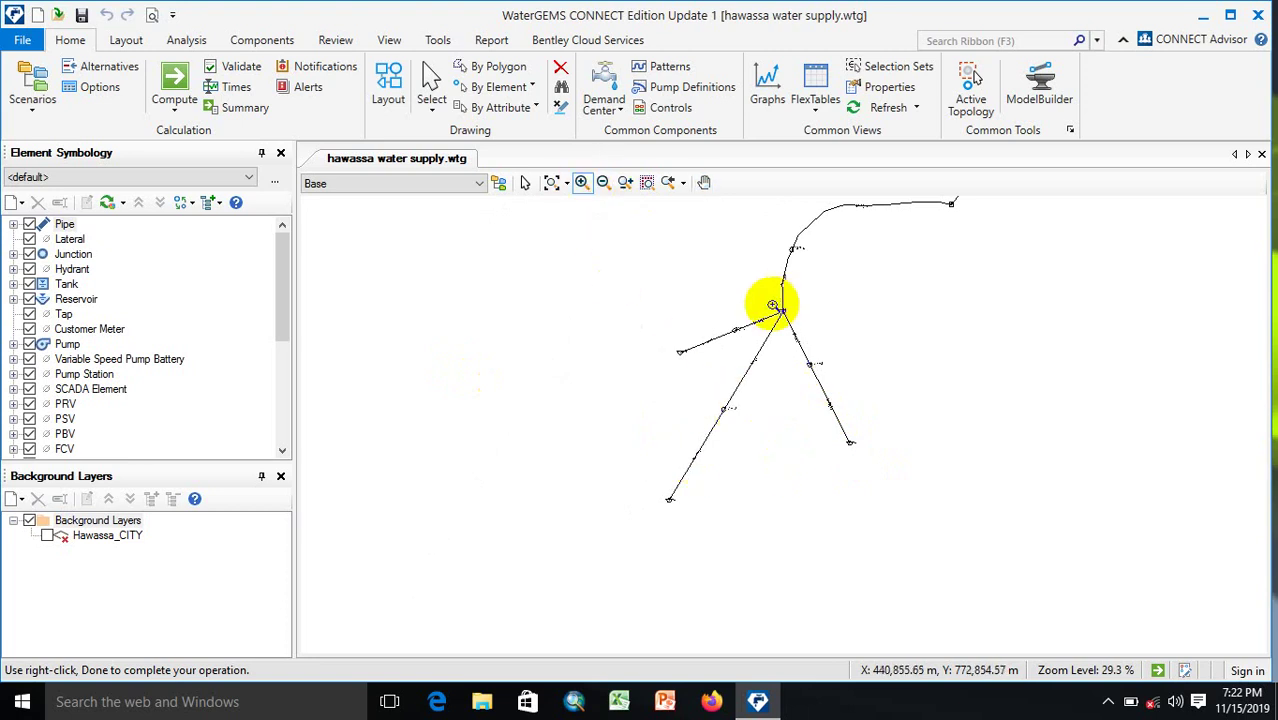
drag(773, 305, 816, 331)
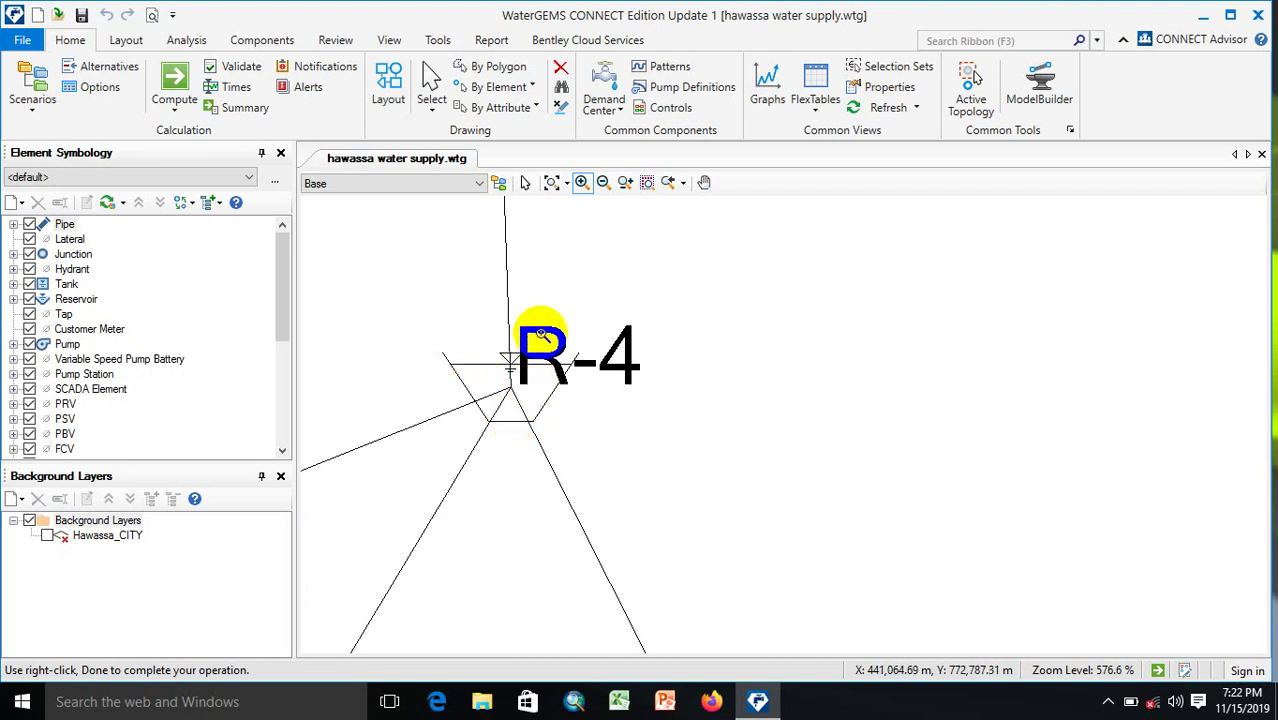
click(525, 186)
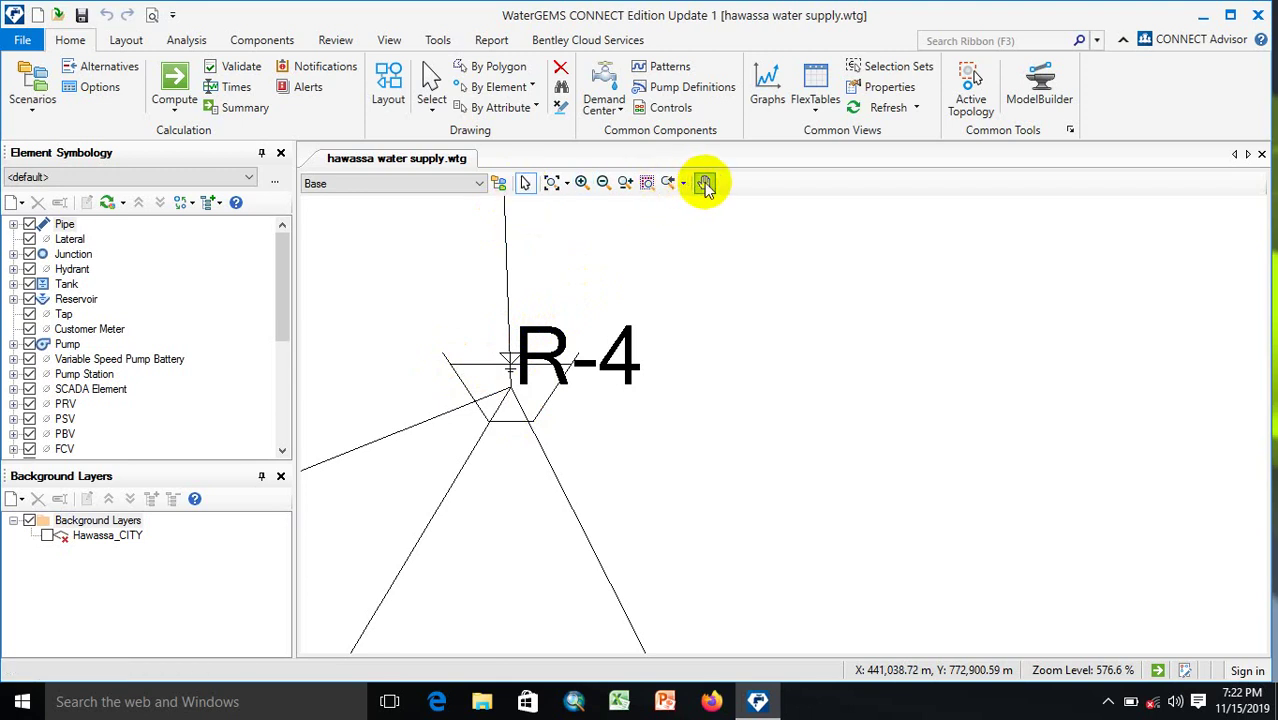
click(705, 185)
mouse_move(665, 271)
mouse_down()
mouse_move(613, 408)
mouse_move(616, 548)
mouse_move(679, 375)
mouse_move(630, 536)
mouse_up()
drag(686, 350, 717, 606)
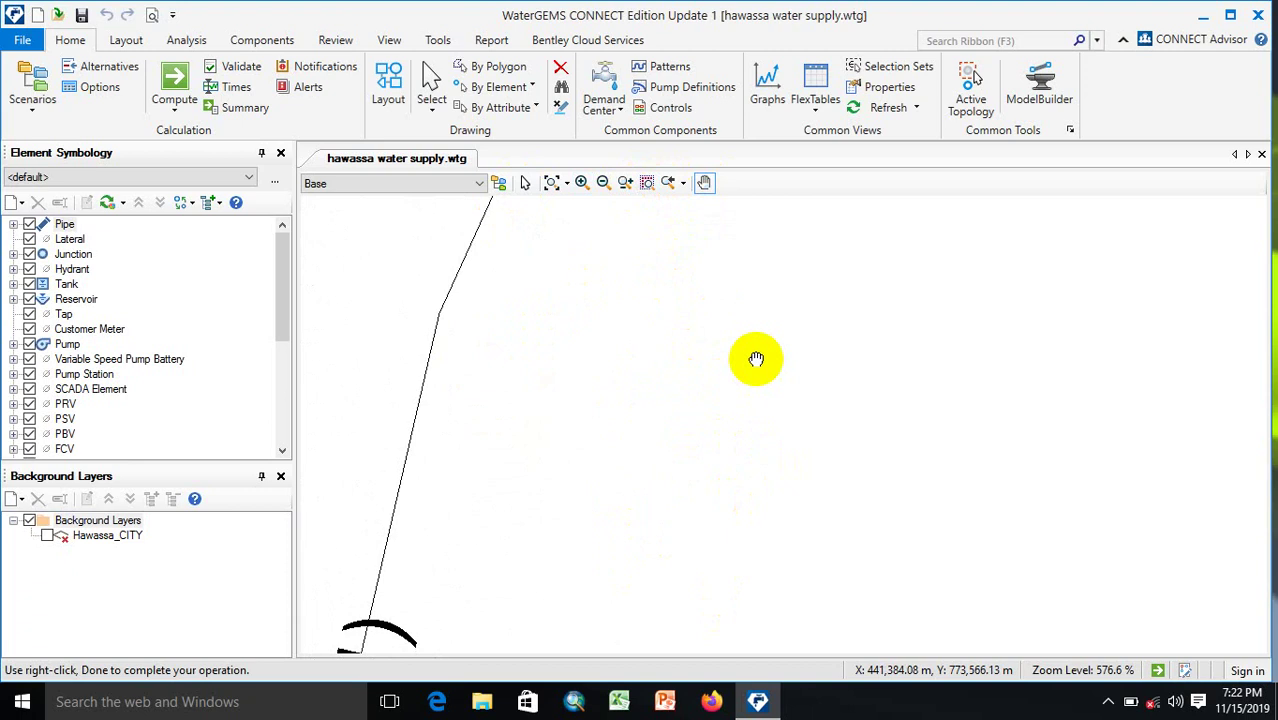
drag(756, 359, 871, 111)
drag(742, 417, 659, 591)
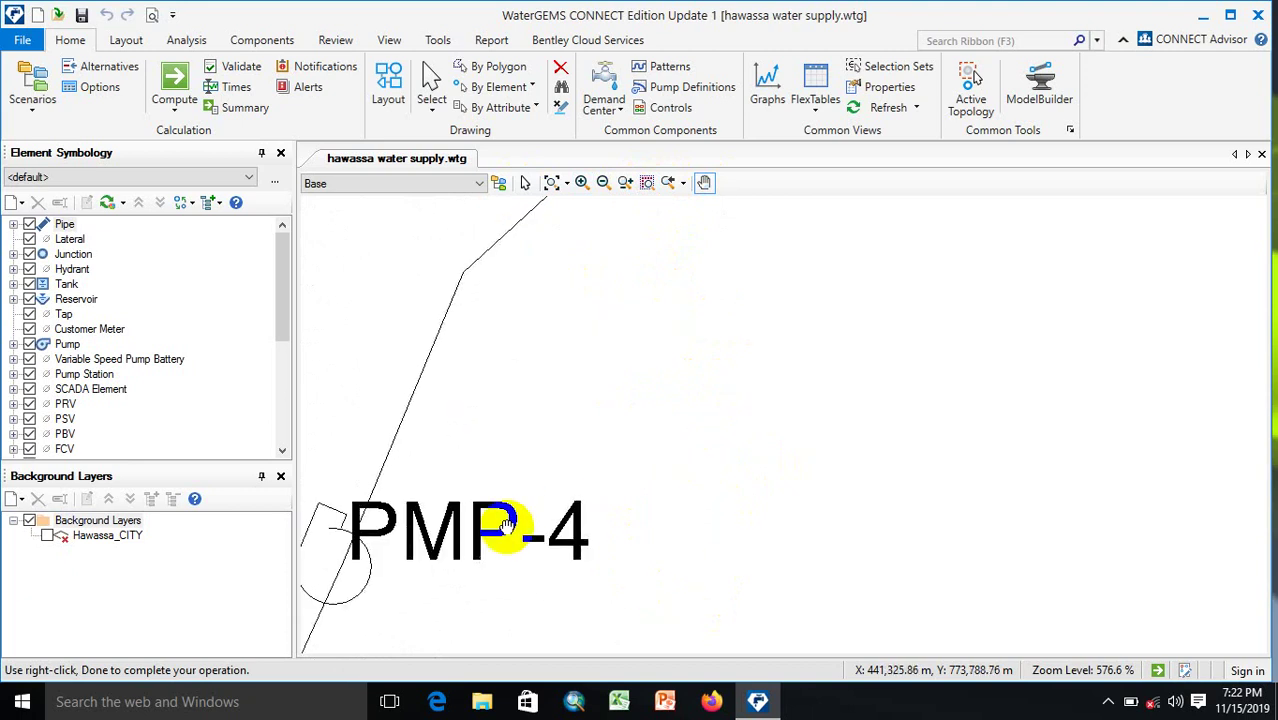
drag(415, 532, 579, 432)
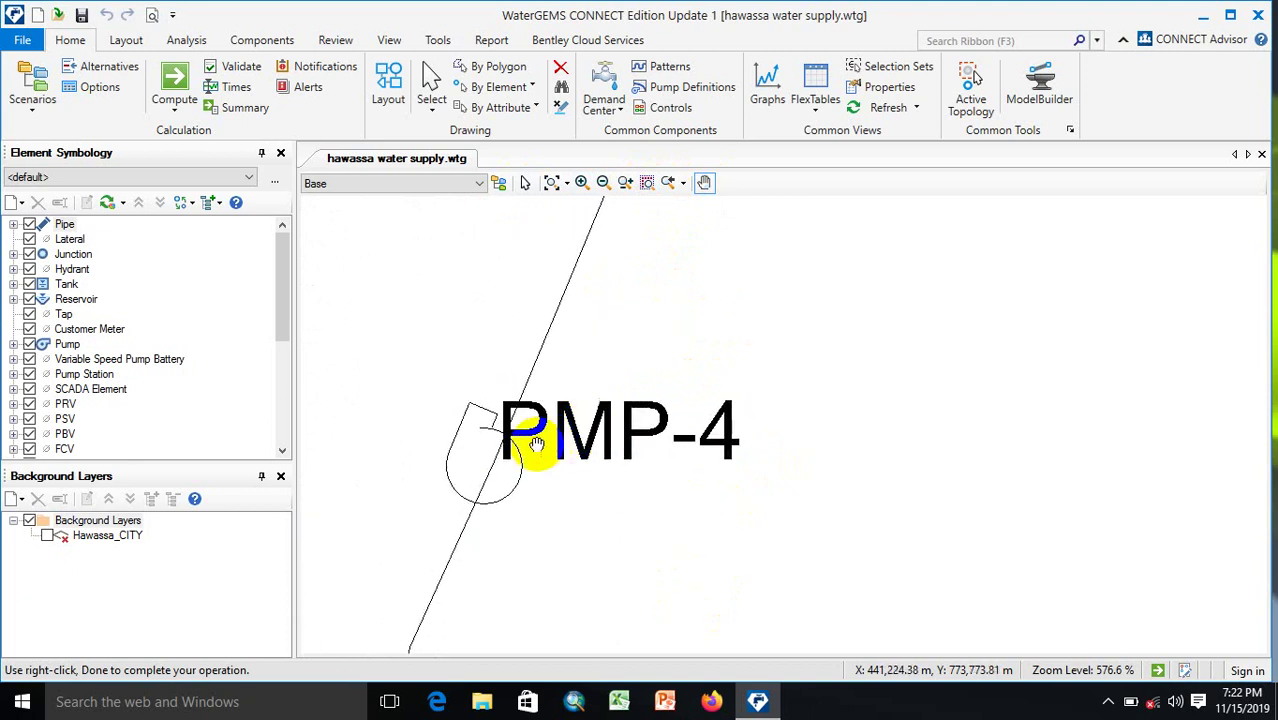
Step: Follow pipe P-4(1) from pump PMP-4 back to reservoir R-4 at close range
drag(527, 496, 642, 342)
drag(549, 534, 665, 277)
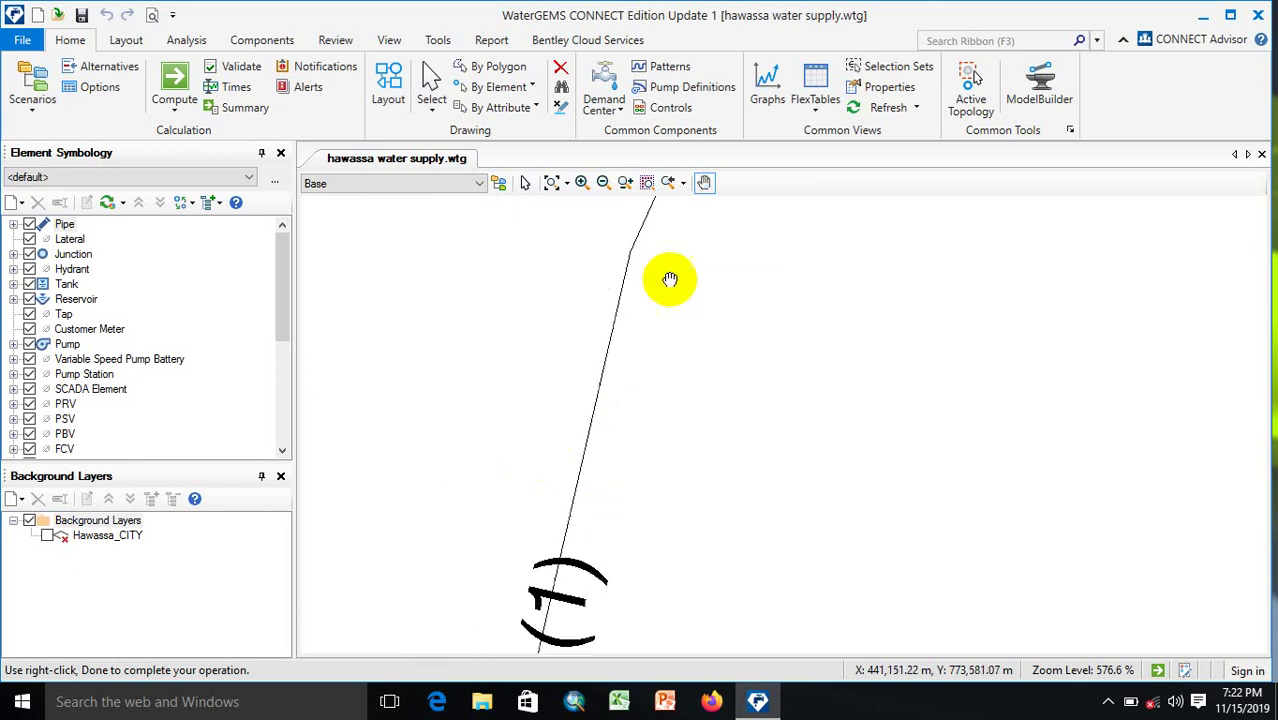
drag(613, 379, 646, 244)
drag(582, 494, 608, 340)
drag(616, 466, 590, 260)
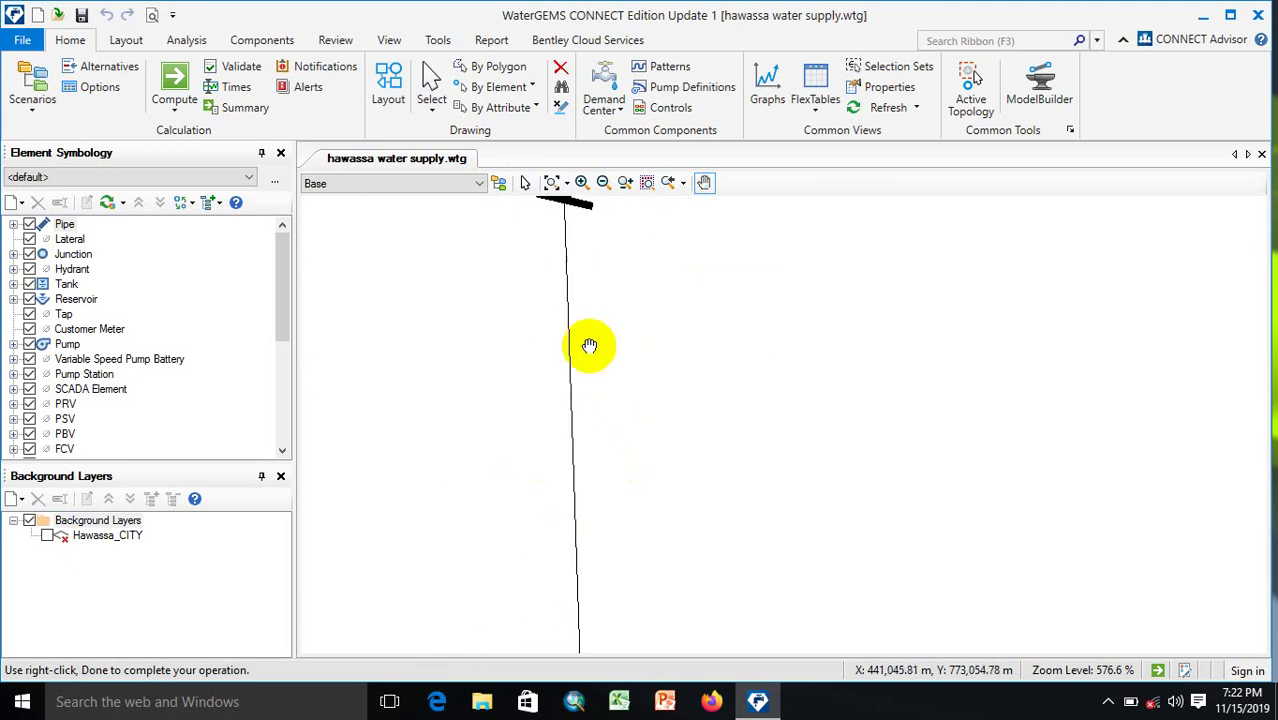
drag(588, 348, 585, 277)
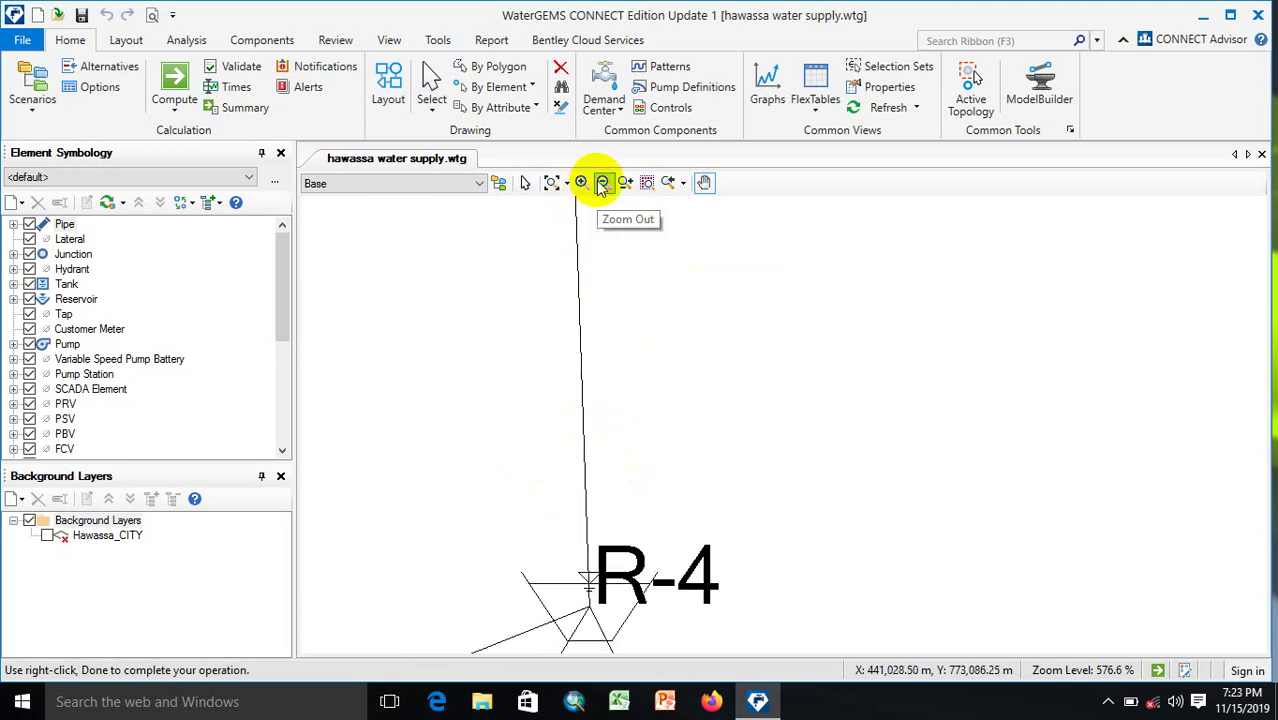
mouse_move(613, 374)
mouse_down()
mouse_move(596, 528)
mouse_move(634, 366)
mouse_up()
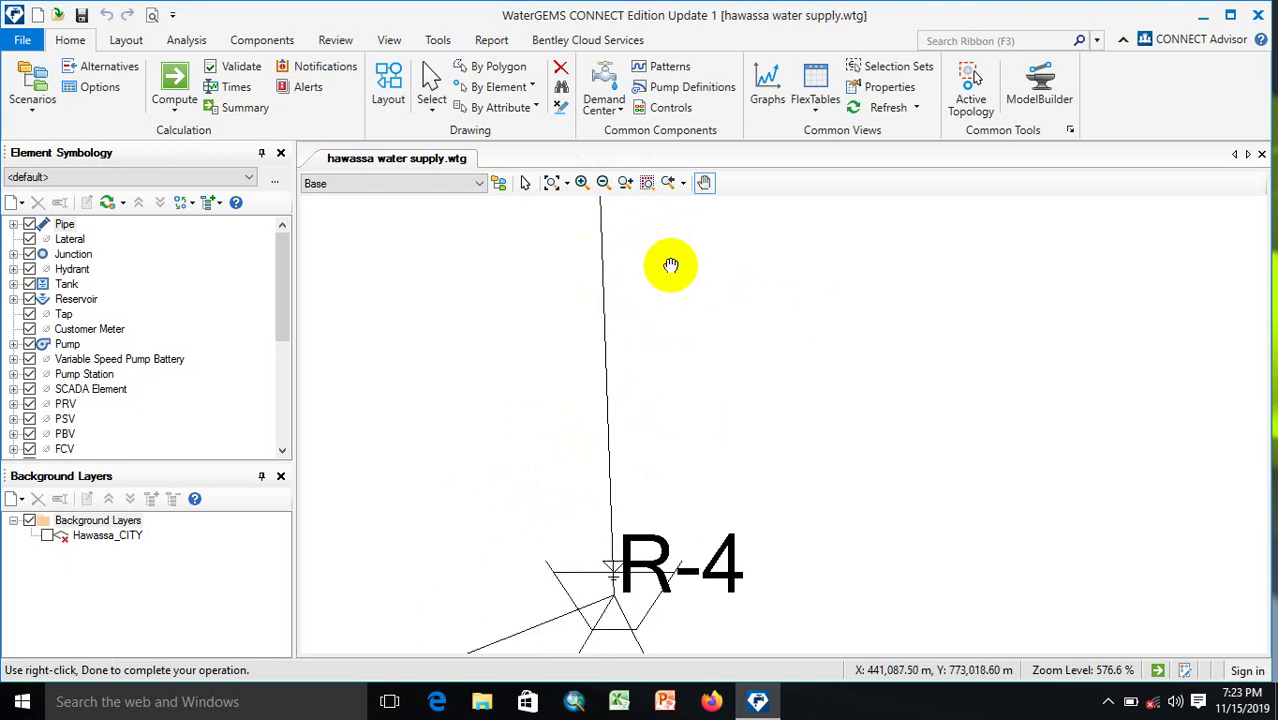
Step: Examine the branch from R-4 to reservoir R-1 with pump PMP-1 and pipes P-1(1) and P-1(2), and return to selection mode
click(625, 182)
drag(696, 338, 653, 563)
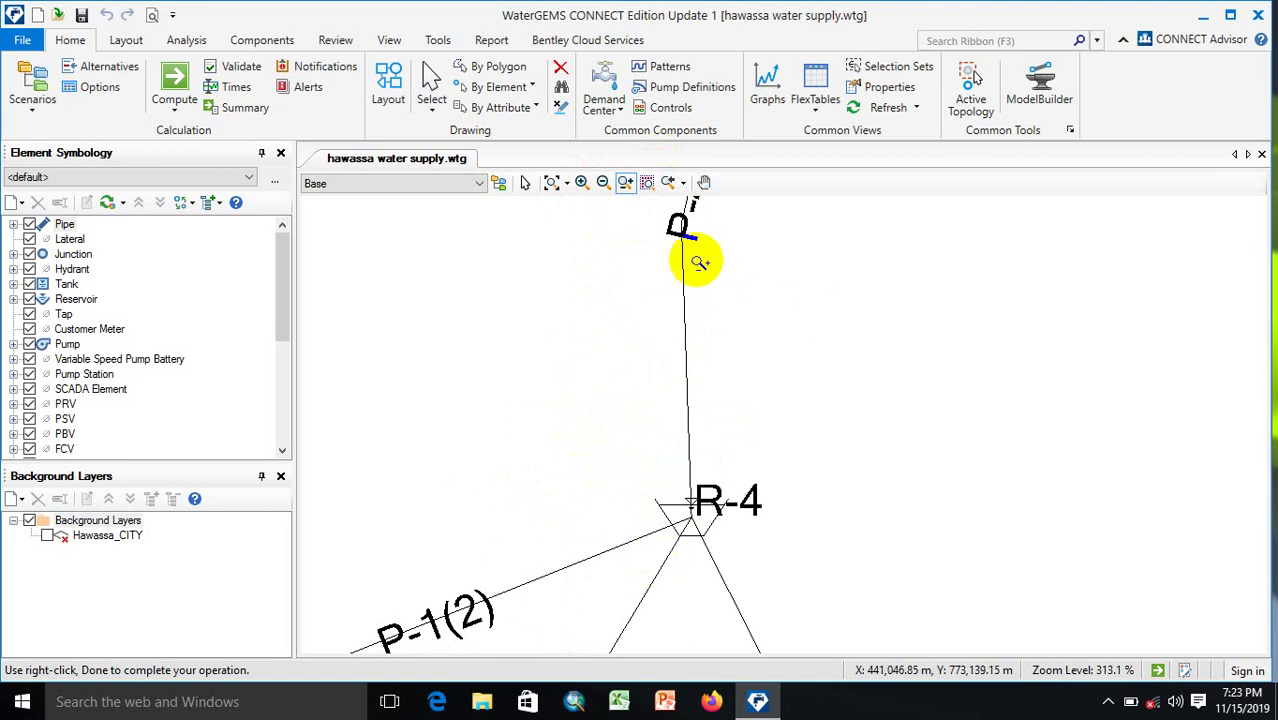
click(705, 180)
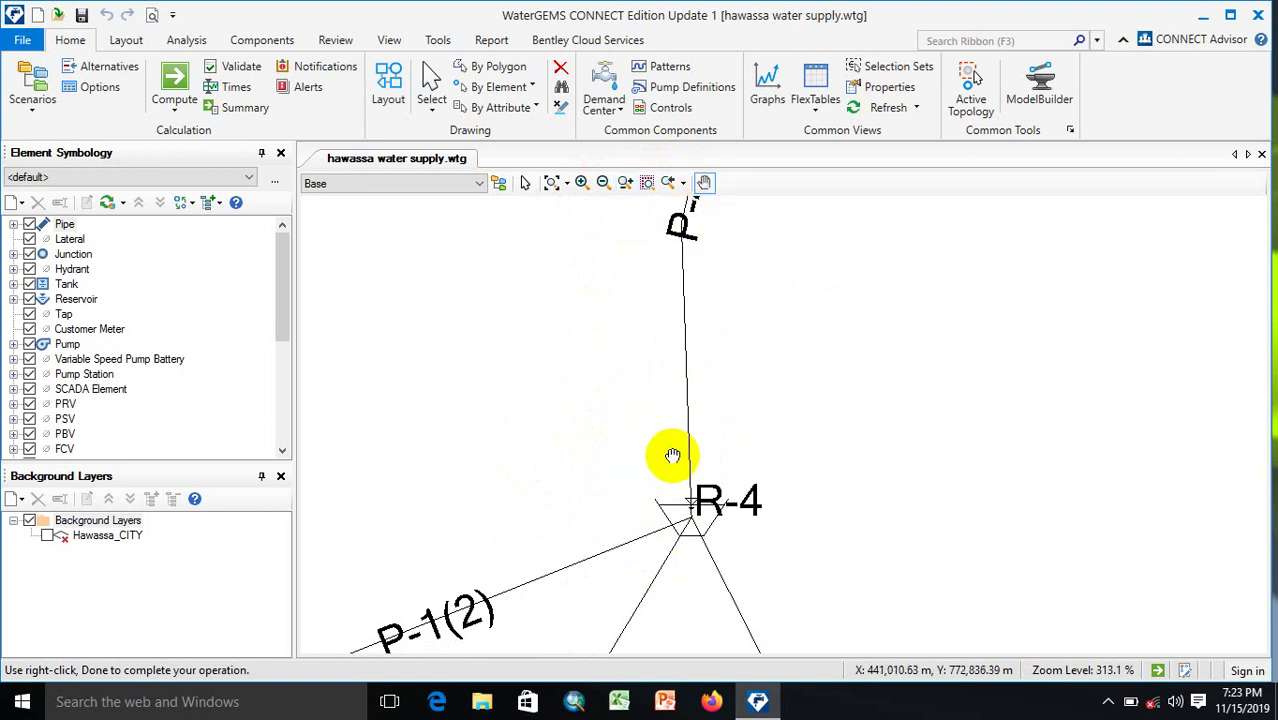
drag(662, 494, 936, 362)
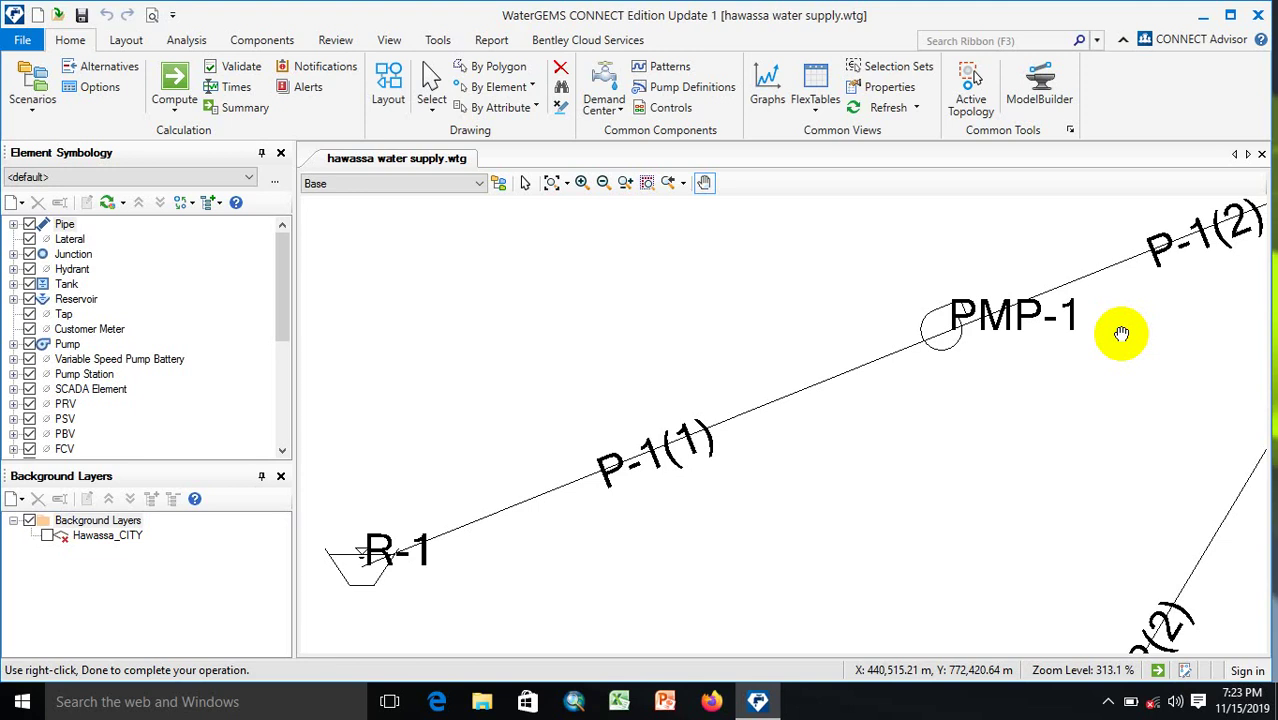
drag(1050, 337, 845, 382)
drag(919, 354, 843, 383)
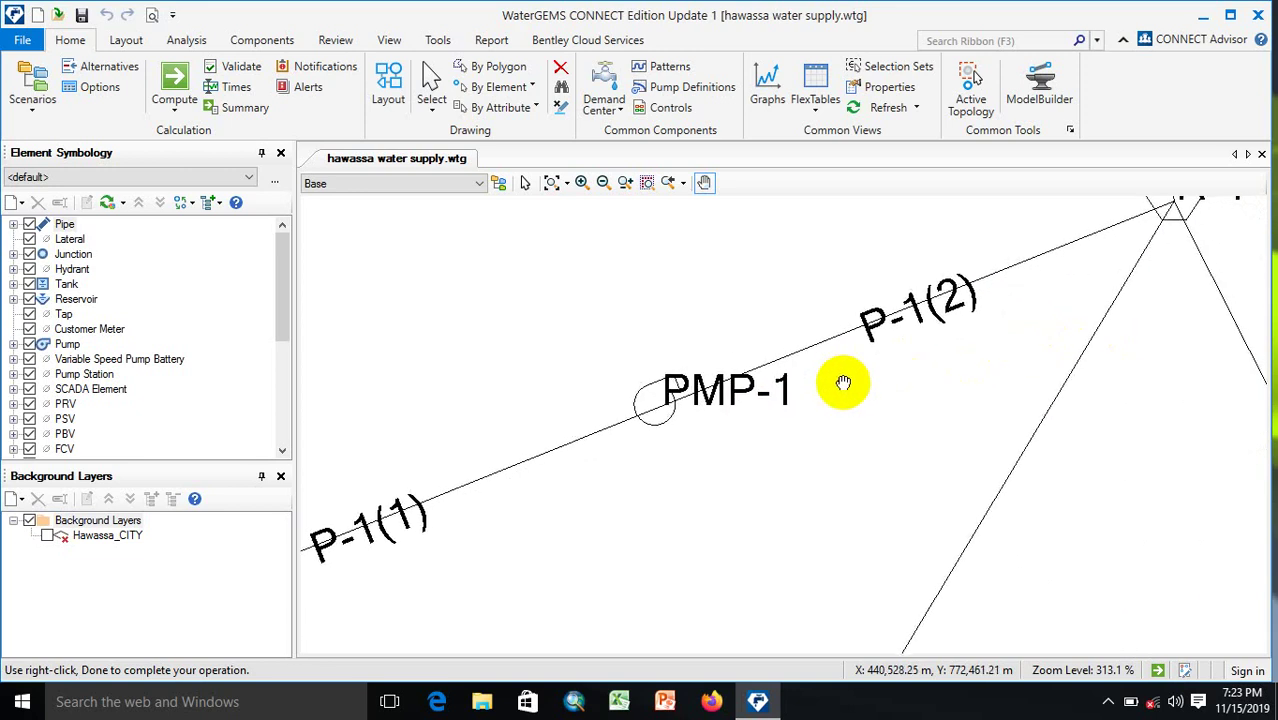
right_click(648, 291)
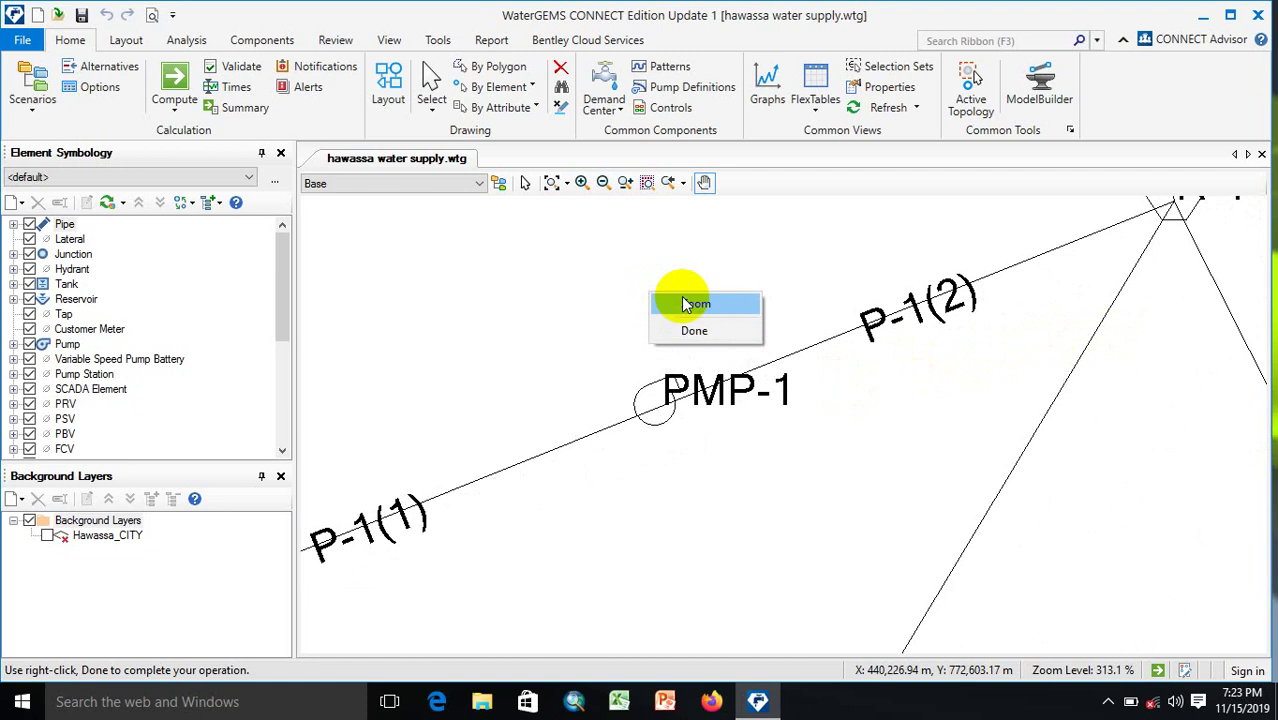
click(697, 295)
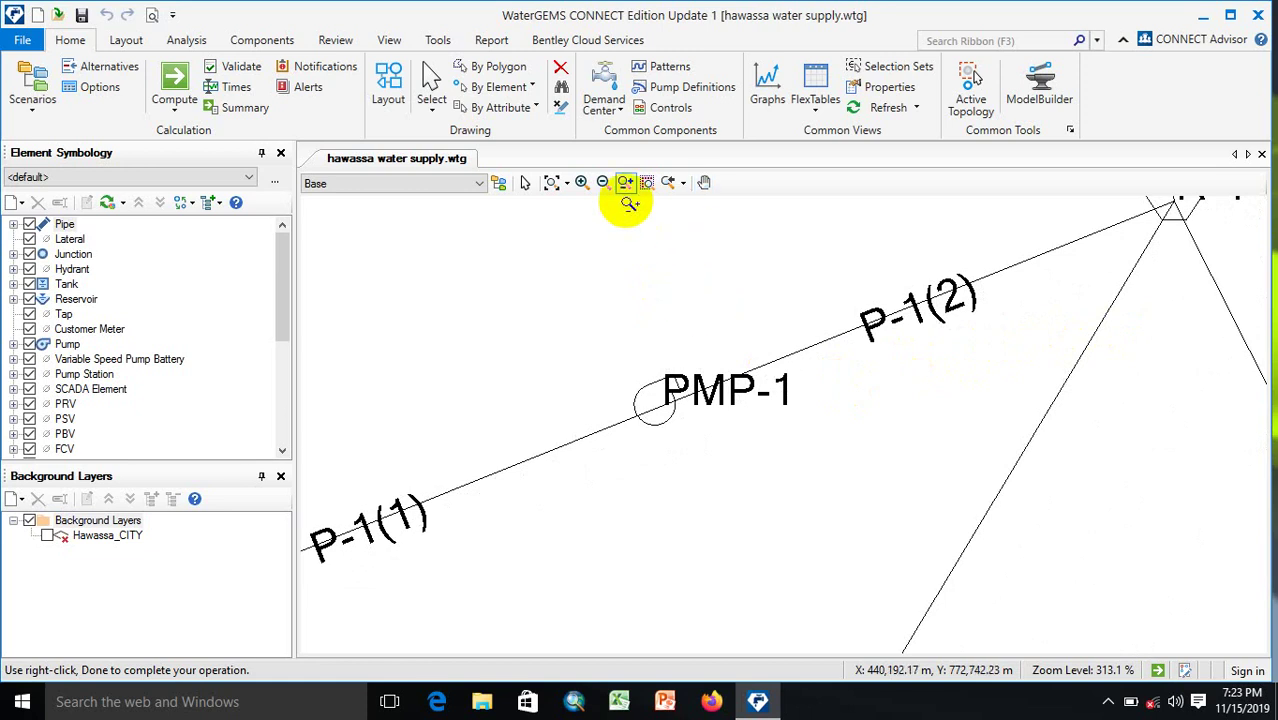
click(525, 182)
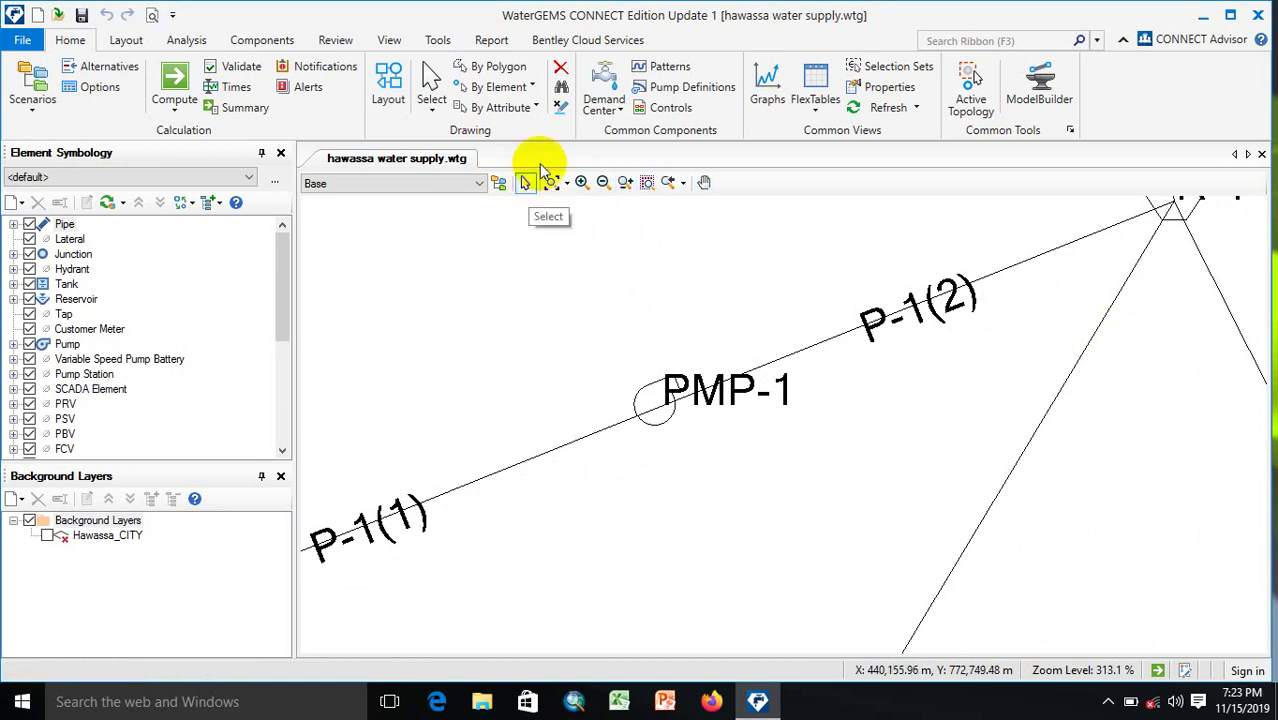
Step: Add a new pump definition after MAIN PUMP and set its design head to 80 m
click(678, 89)
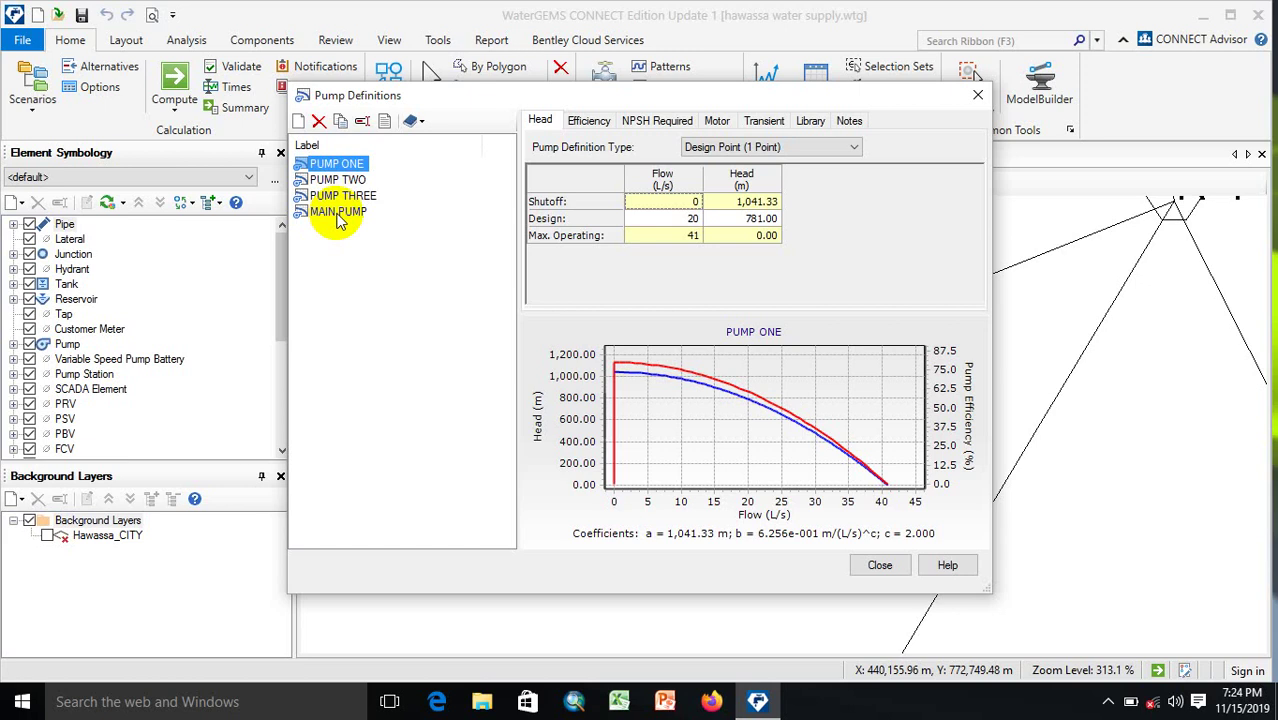
click(300, 122)
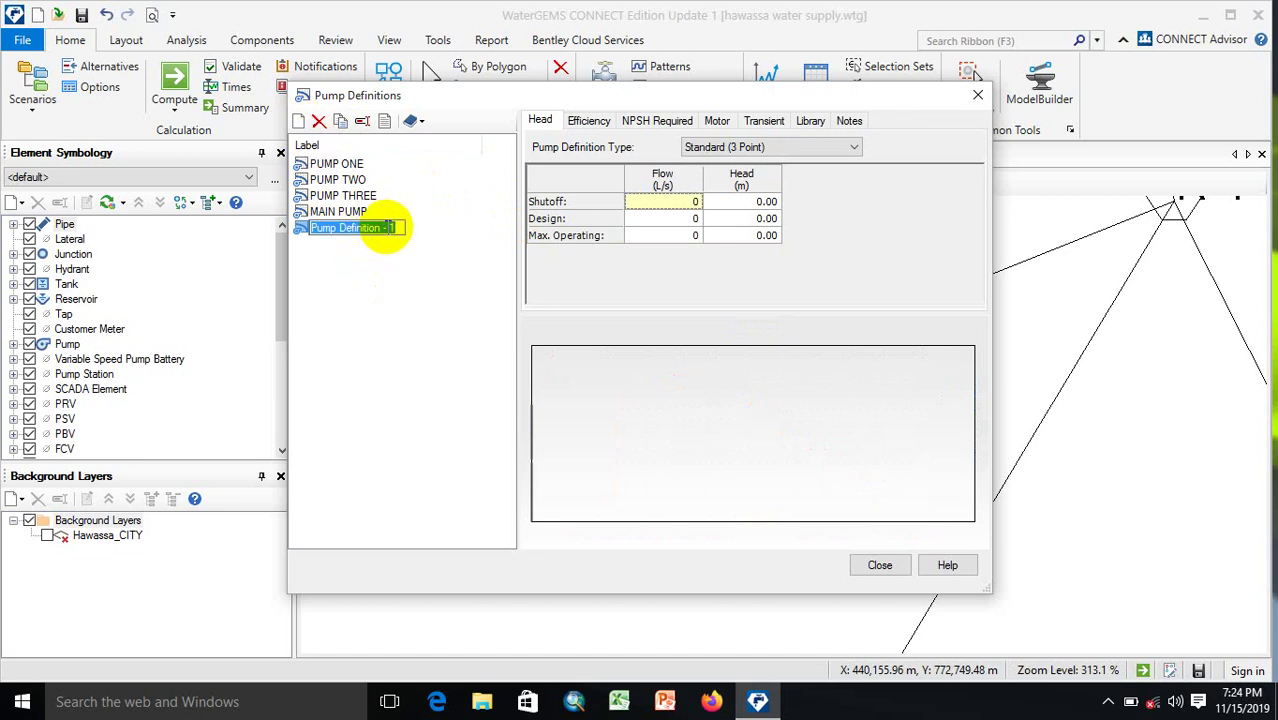
click(677, 218)
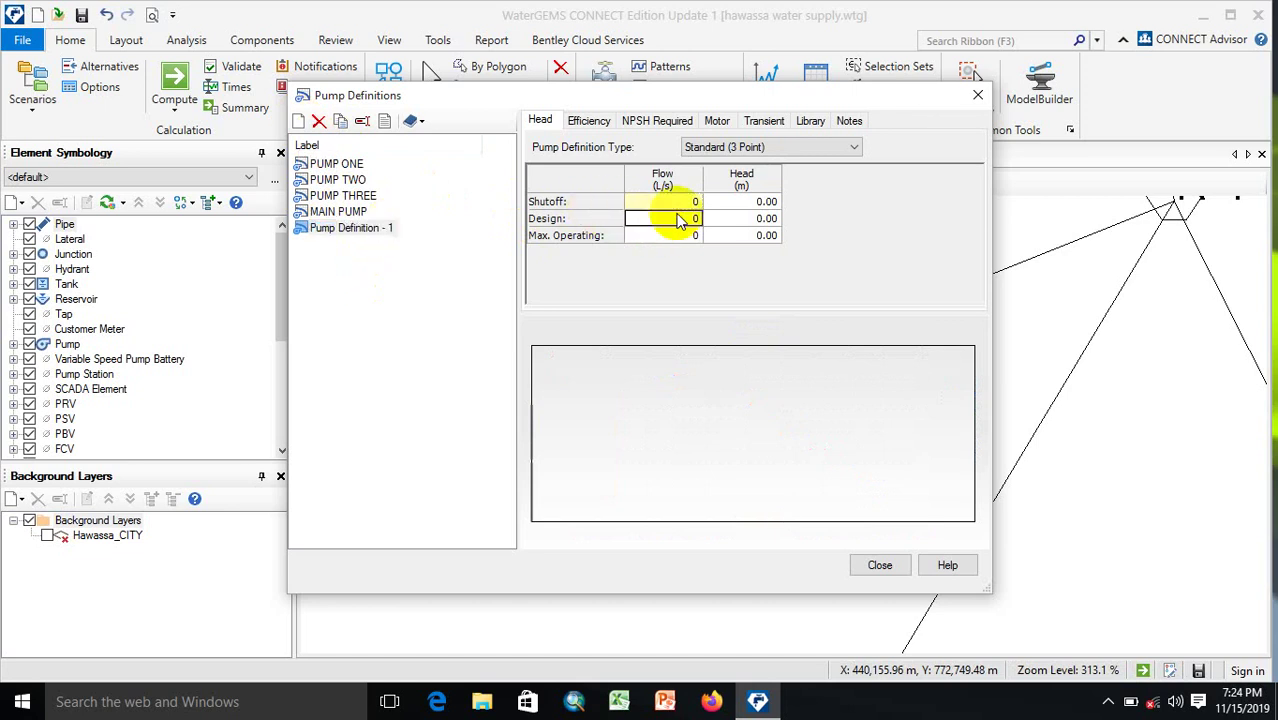
click(757, 220)
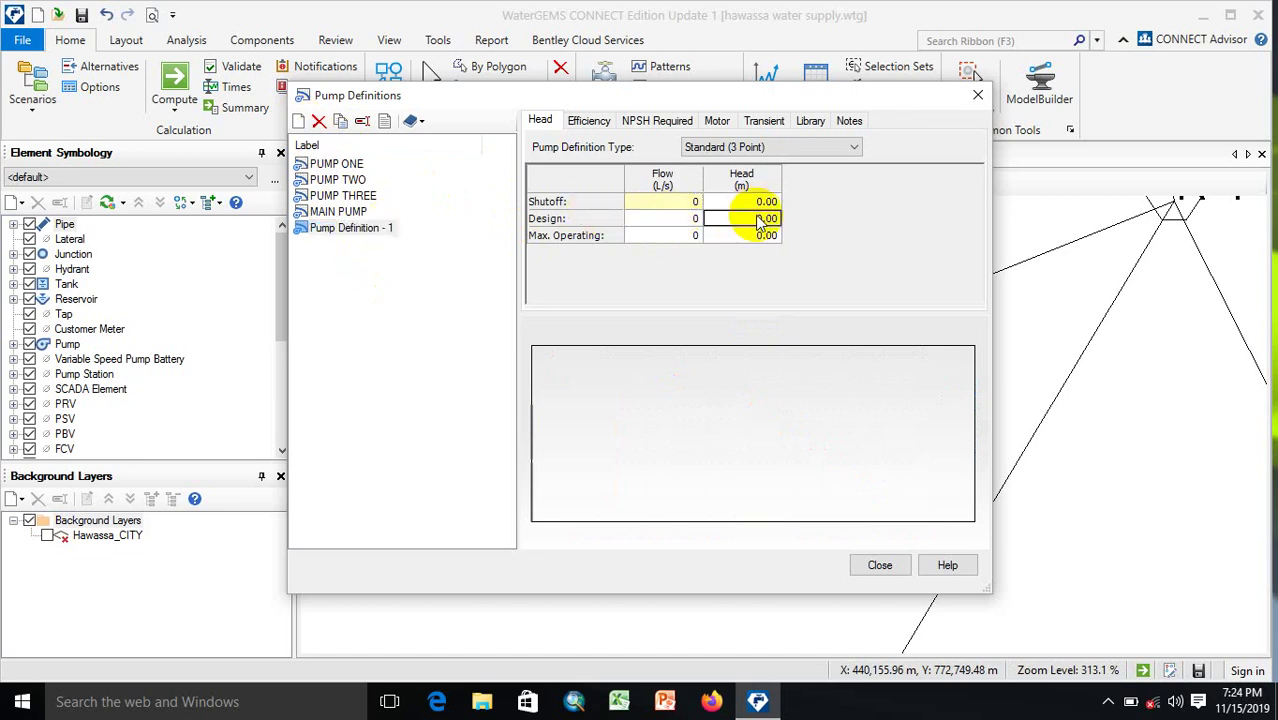
click(759, 222)
text(80)
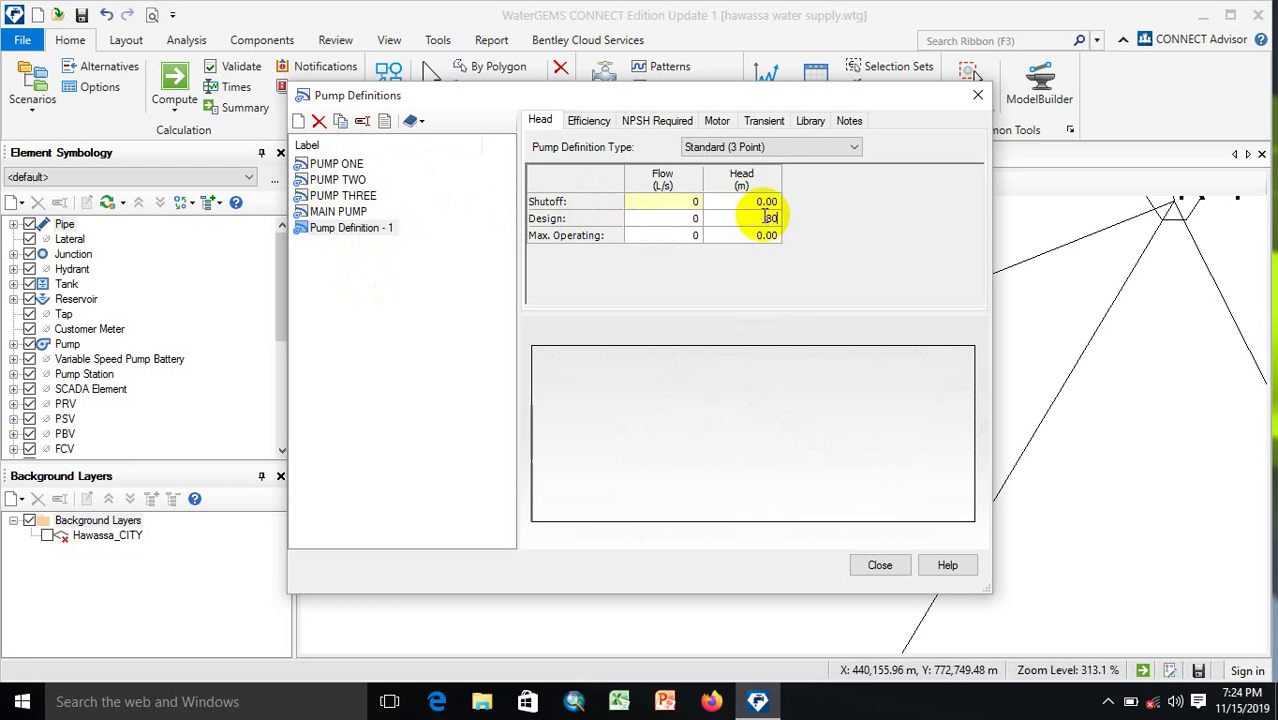
Step: Check the unit choices for the new pump definition's Flow column and keep it in L/s
click(688, 222)
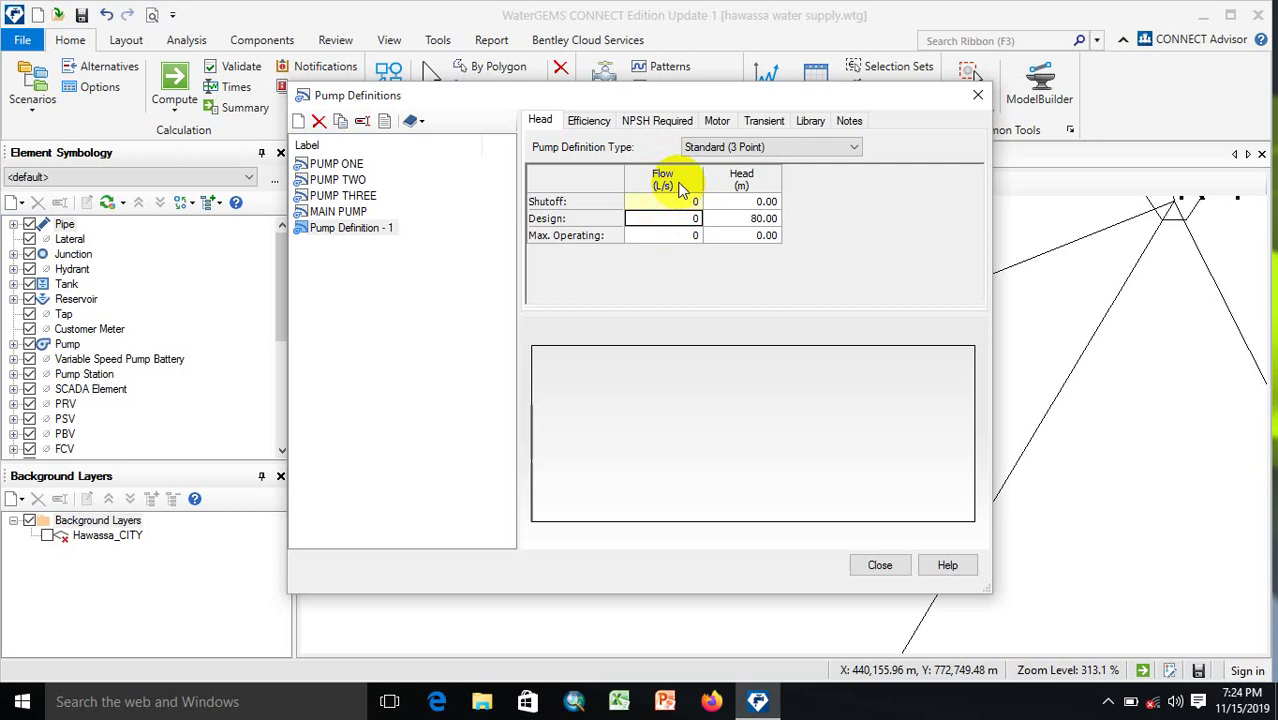
right_click(680, 187)
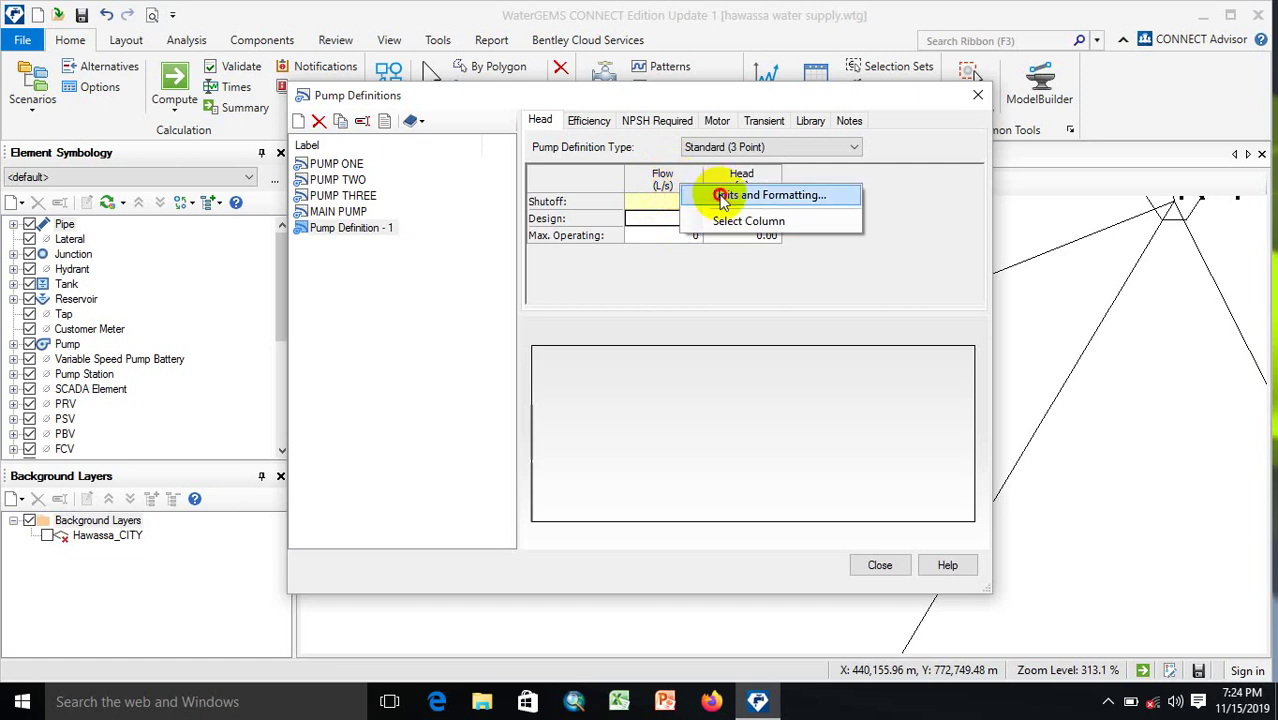
click(722, 196)
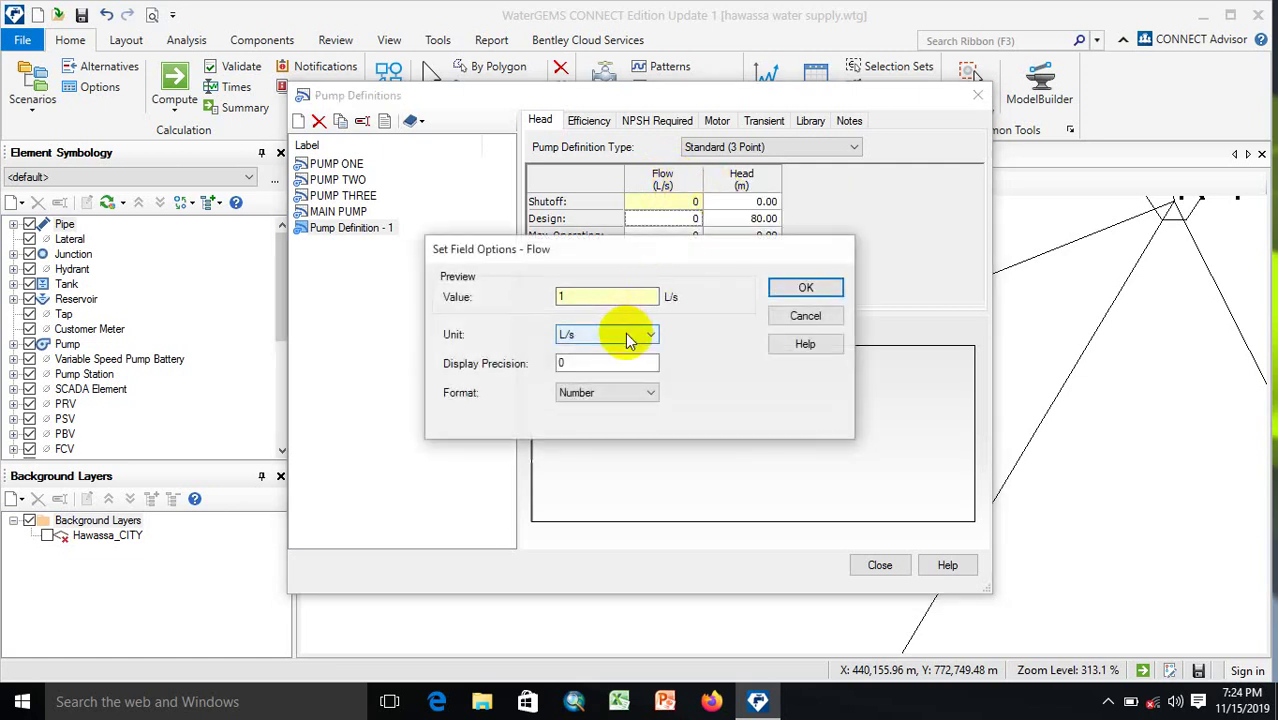
click(628, 340)
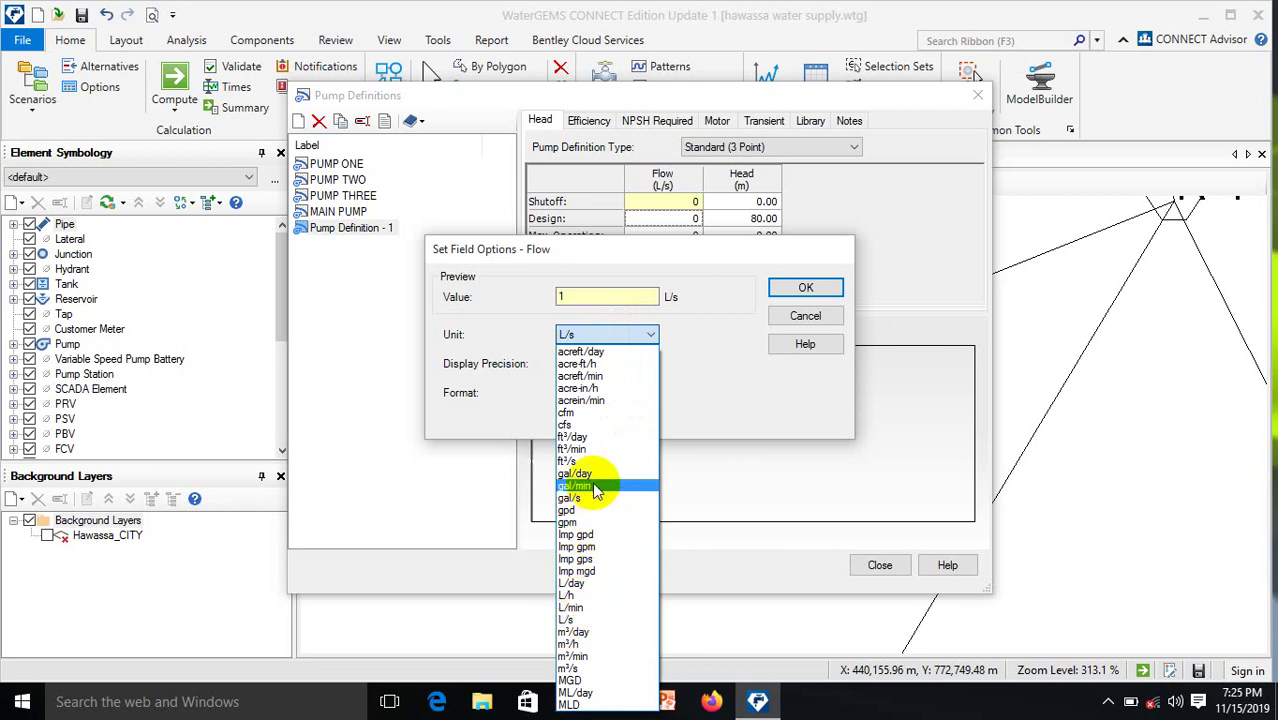
click(702, 298)
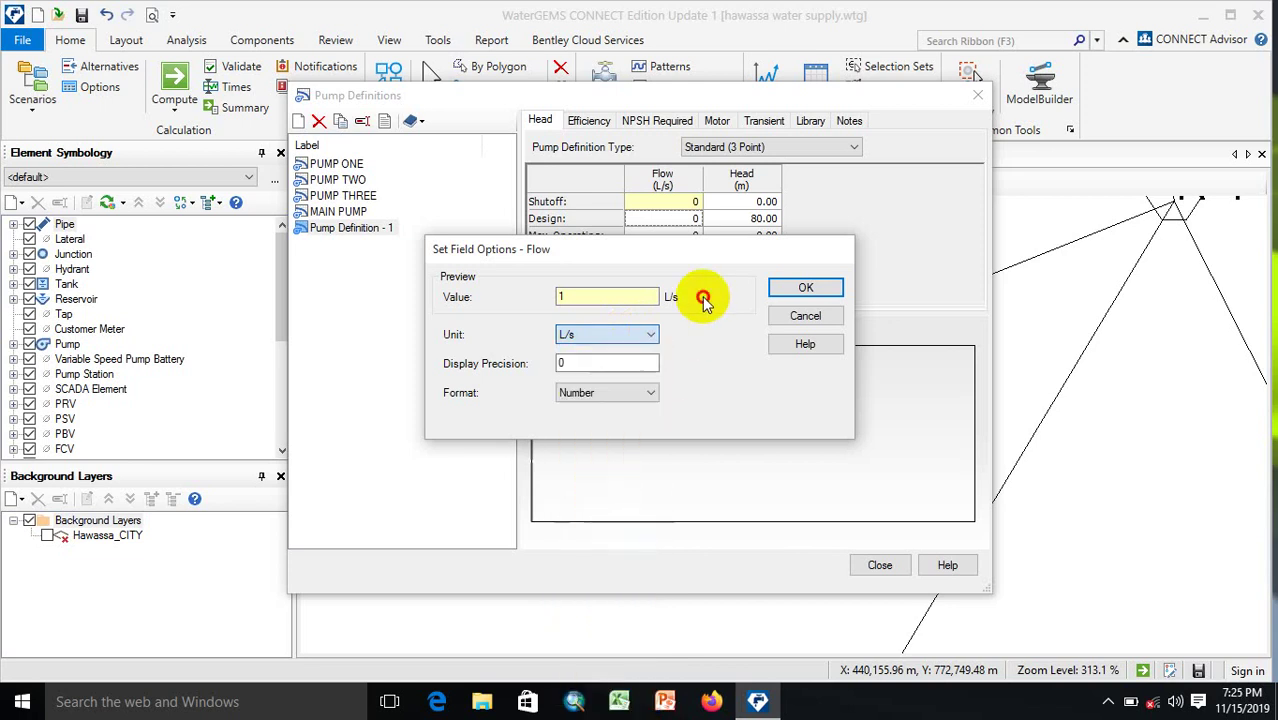
click(816, 291)
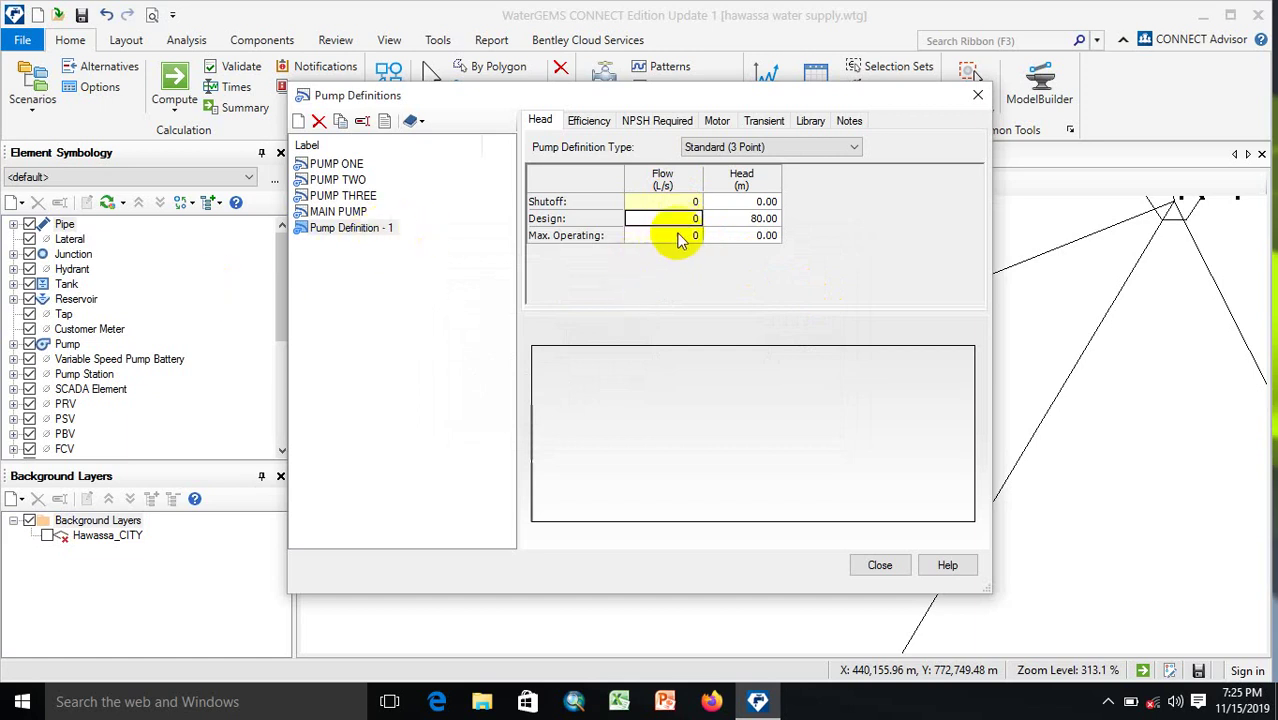
Step: Set the new definition's design flow to 25 L/s and its definition type to Design Point (1 Point)
text(25)
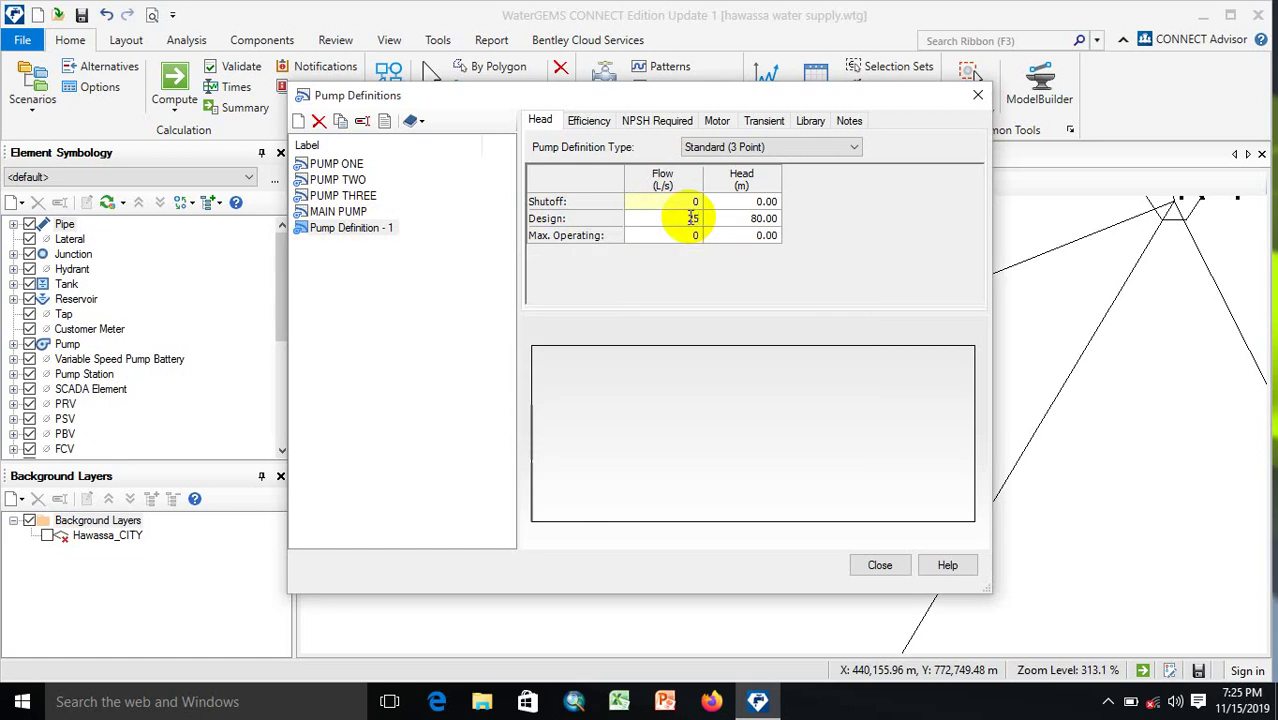
click(737, 252)
click(745, 236)
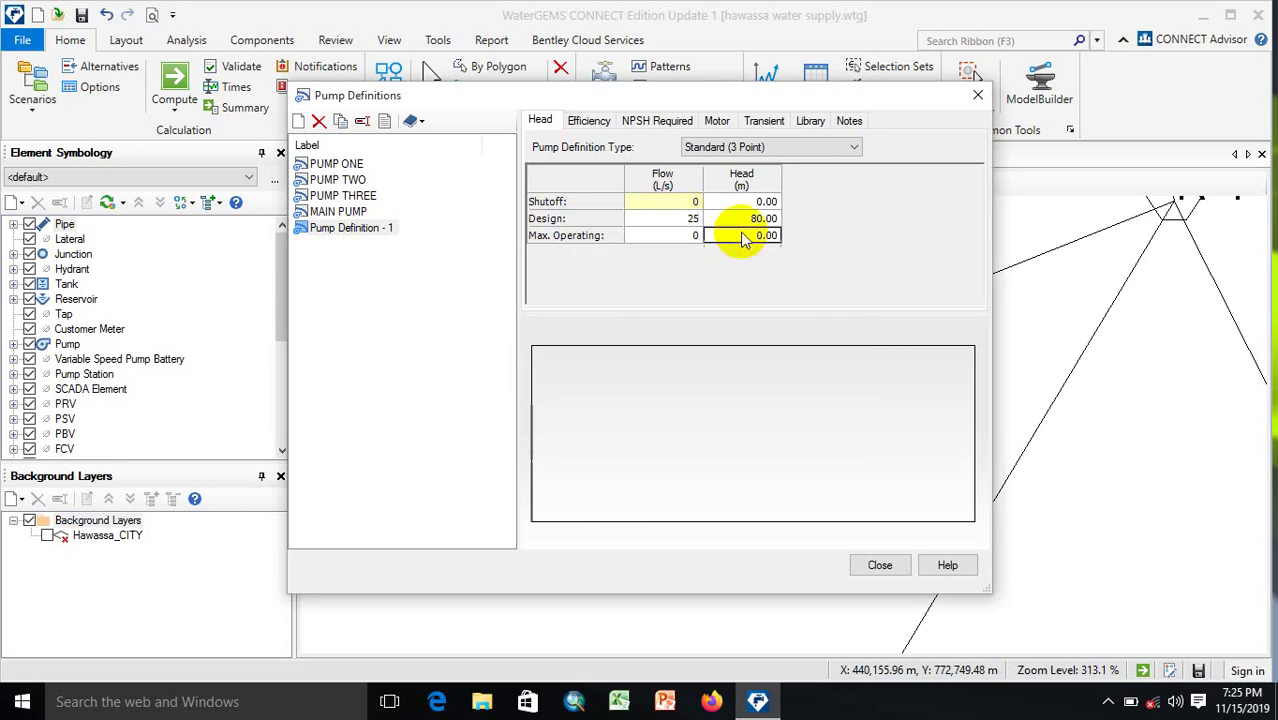
click(768, 150)
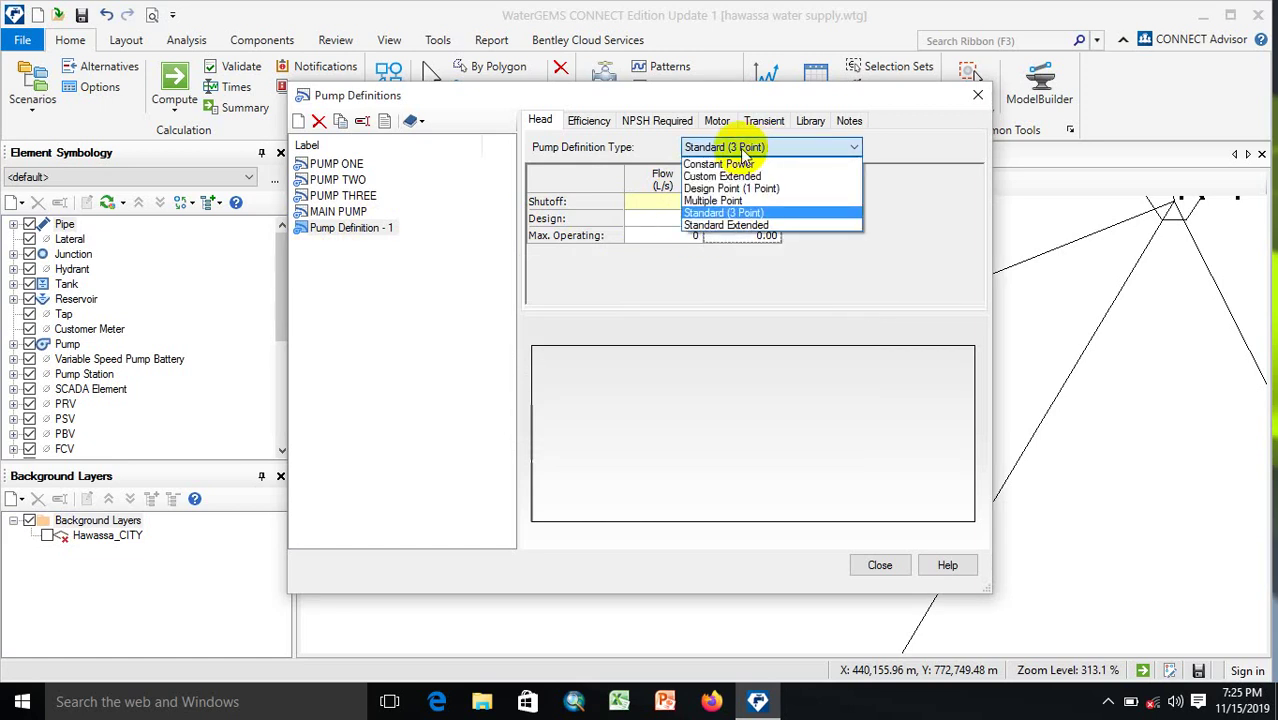
click(730, 188)
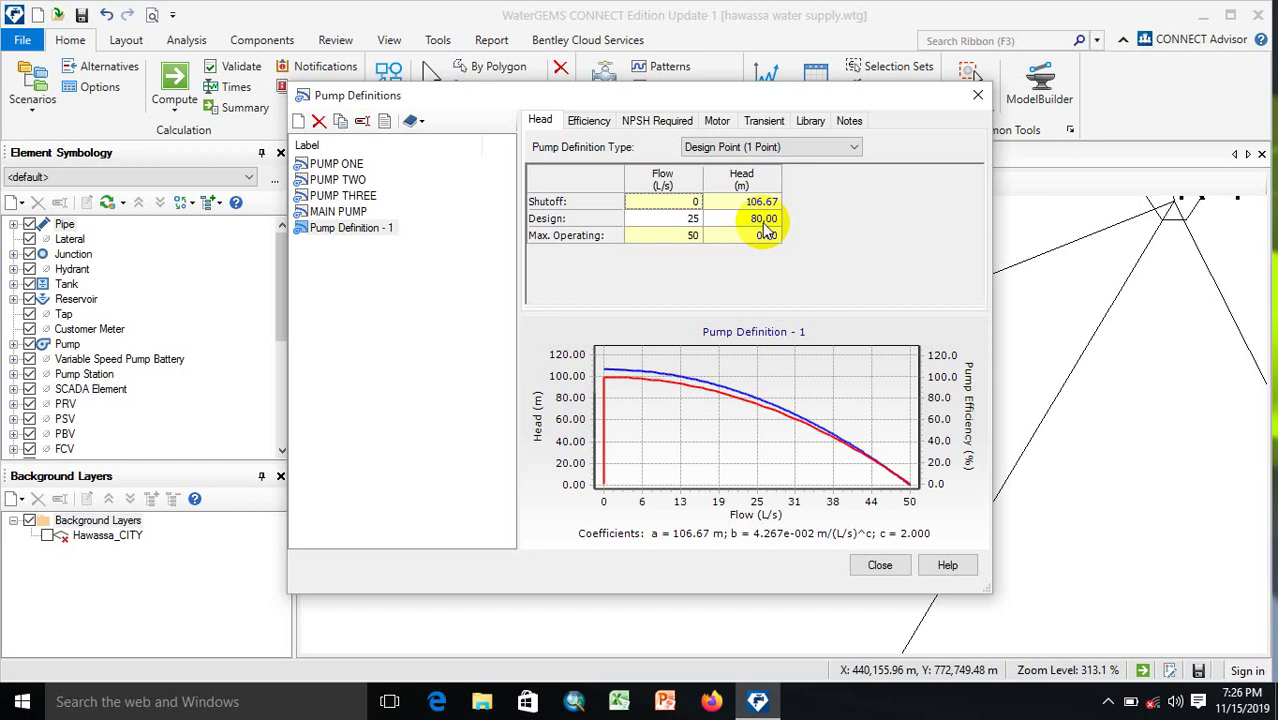
Step: Set the new definition's BEP efficiency to 80% and close the pump definitions, returning to the network drawing
click(591, 122)
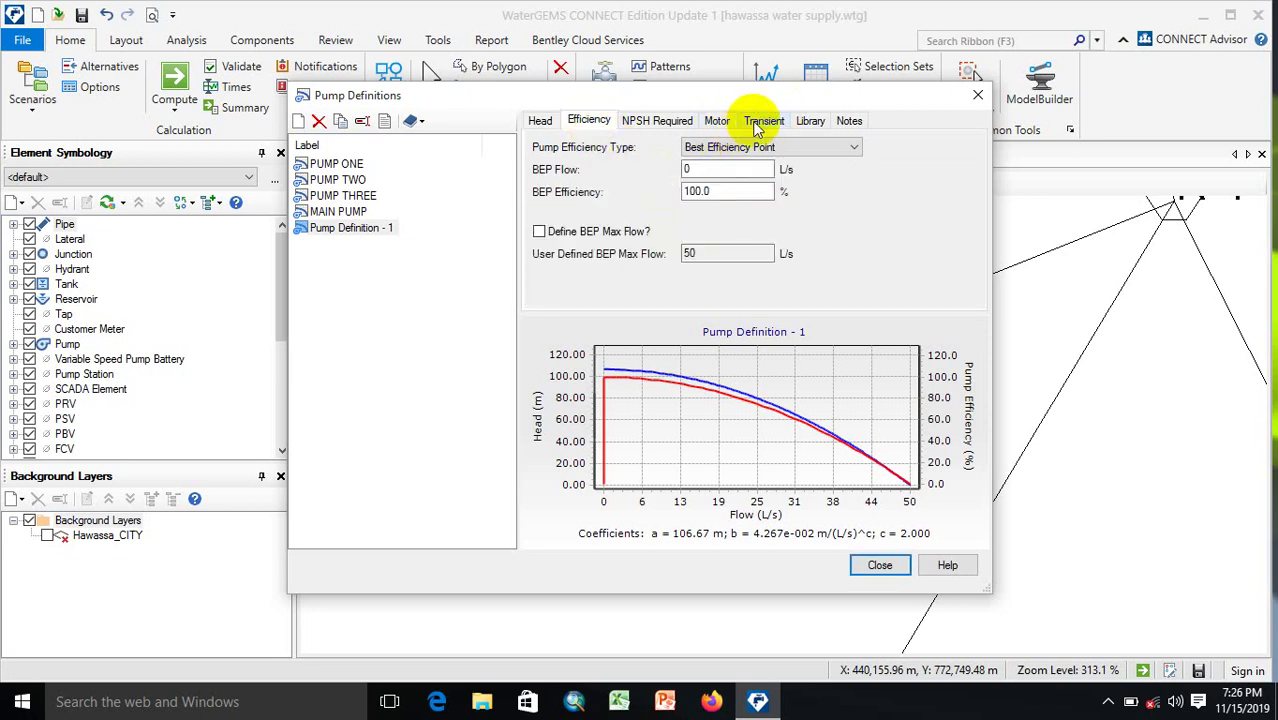
click(717, 124)
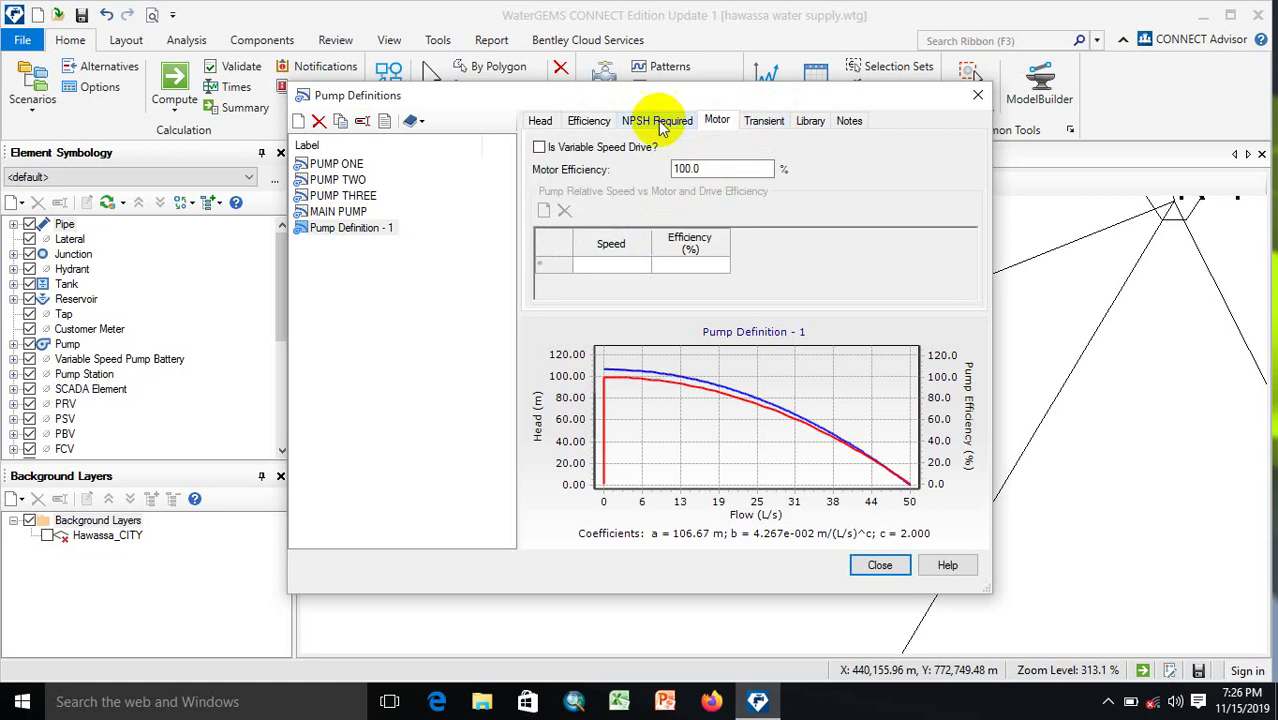
click(597, 122)
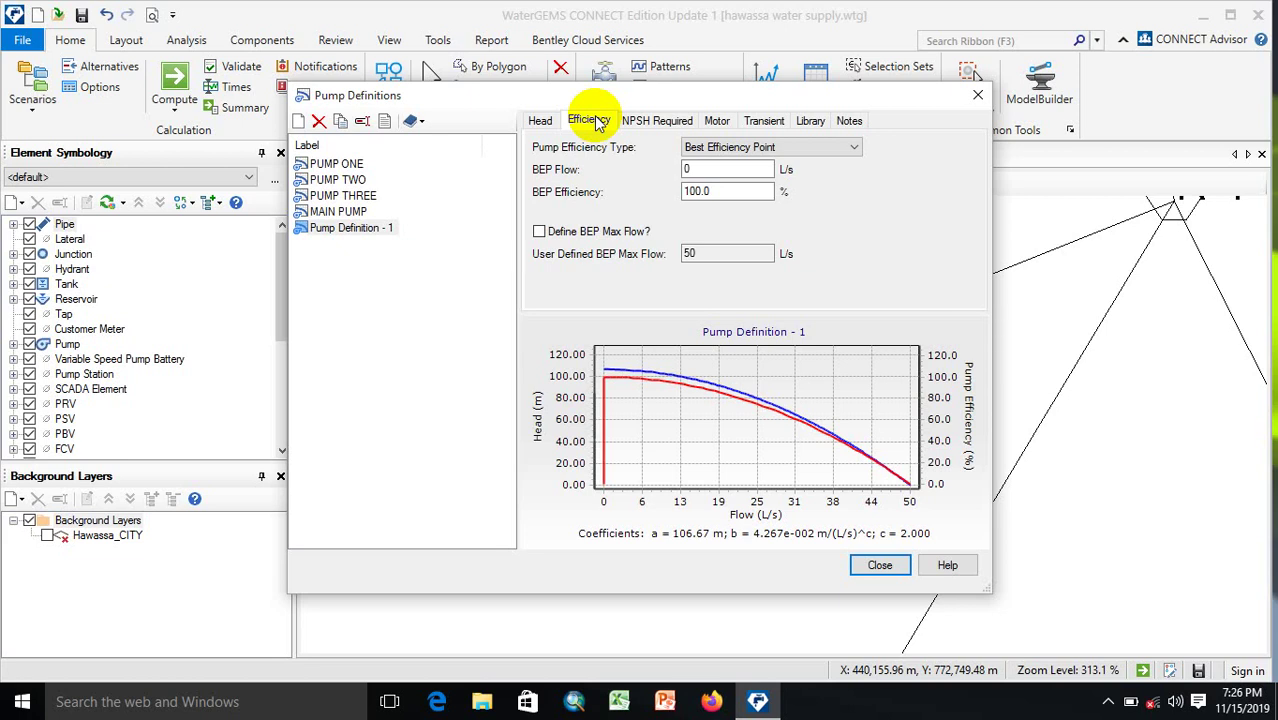
double_click(700, 193)
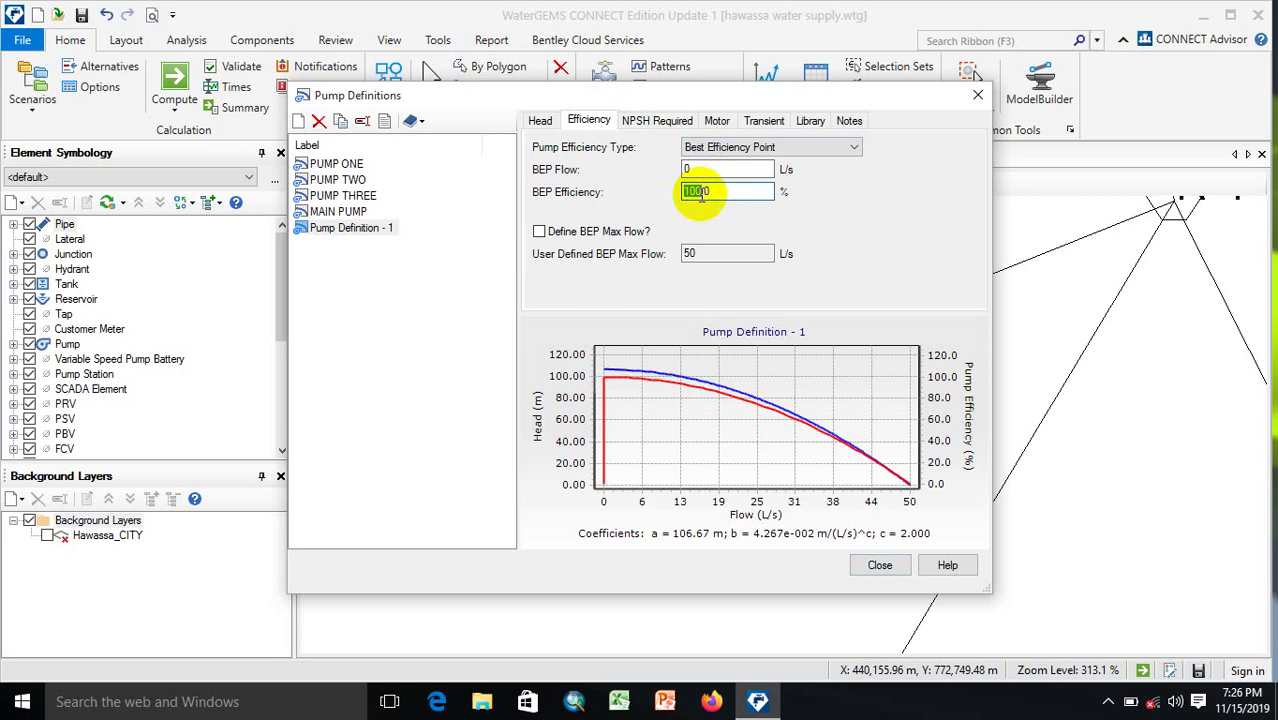
text(80)
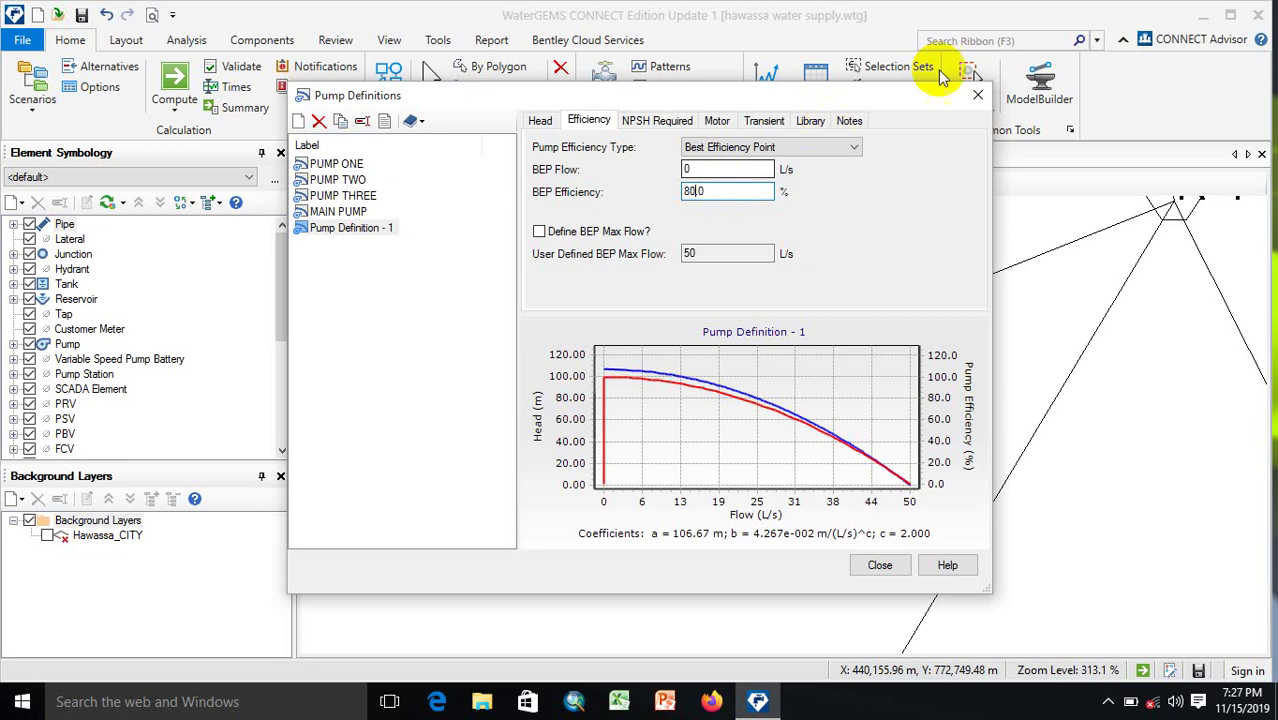
click(975, 92)
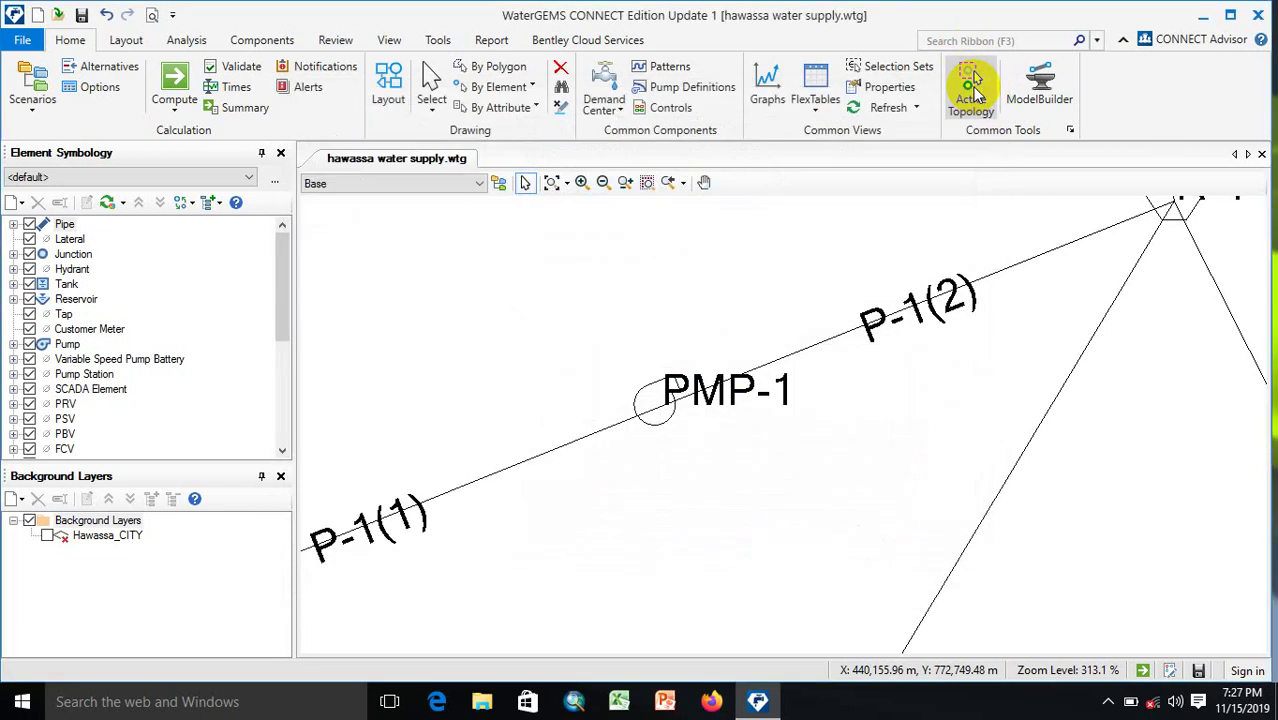
click(972, 90)
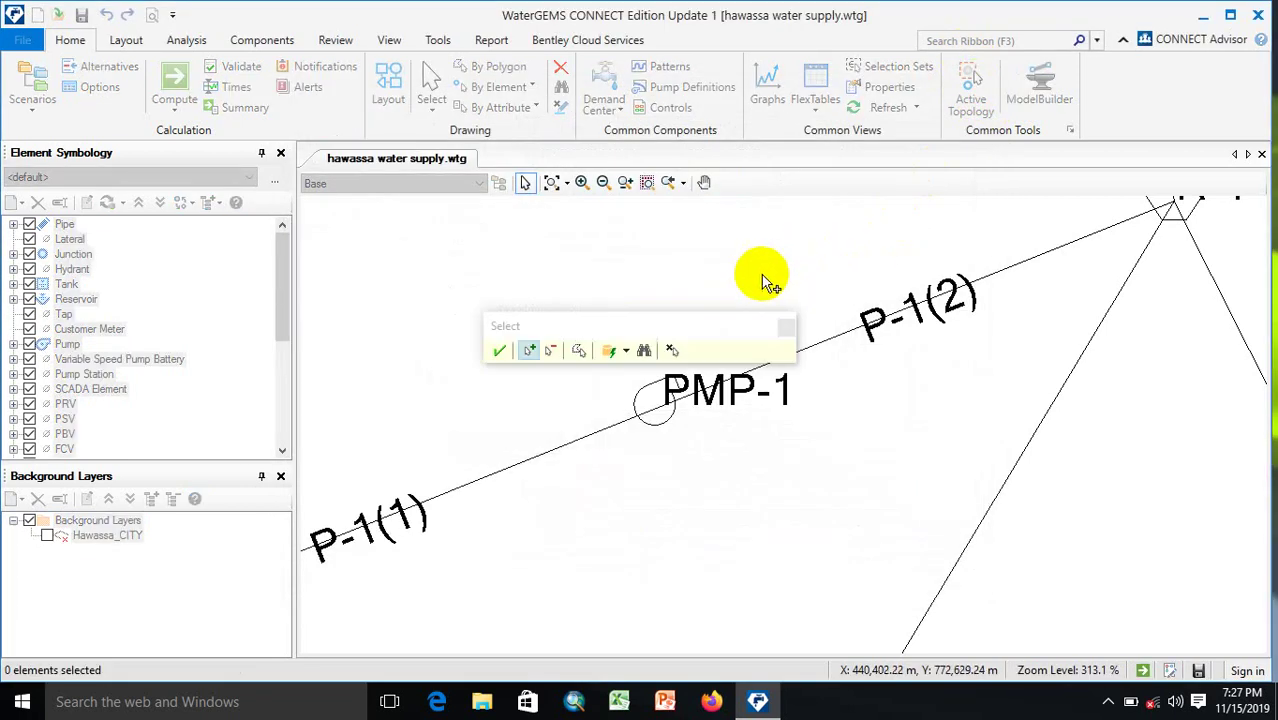
click(786, 326)
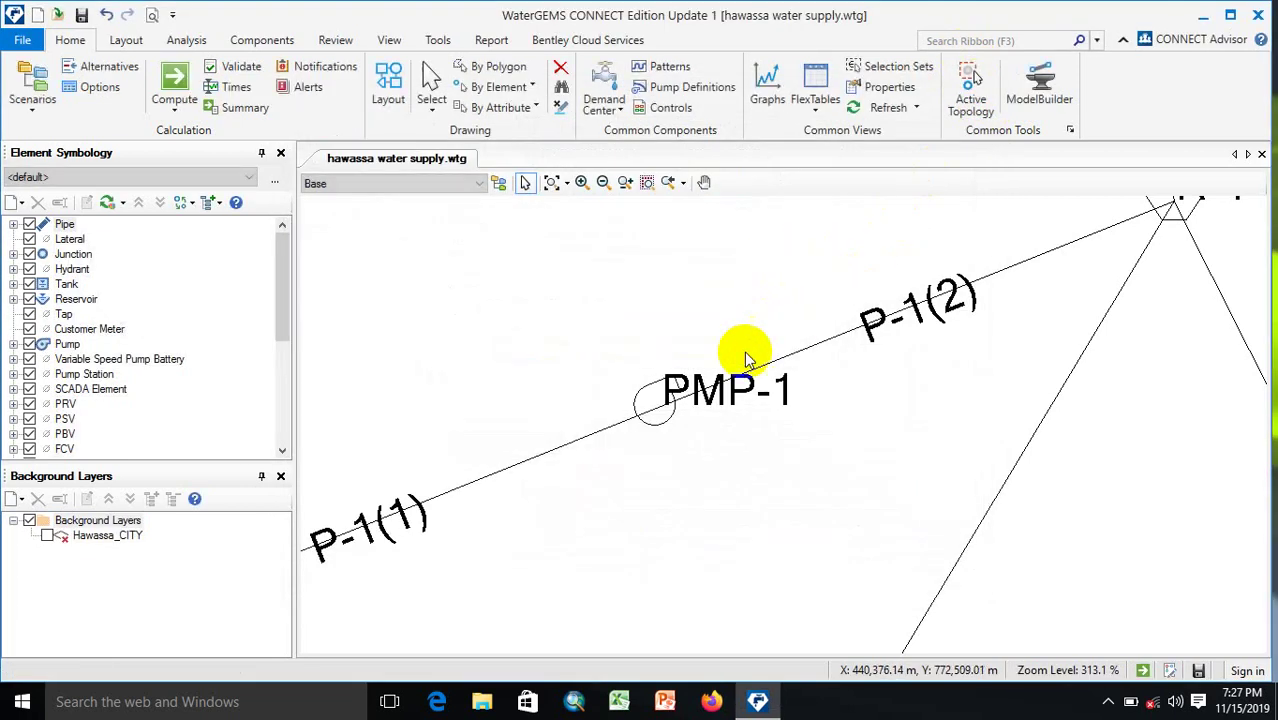
Step: Open the properties of pump PMP-1 and assign Pump Definition - 1 as its pump definition
click(645, 410)
double_click(645, 410)
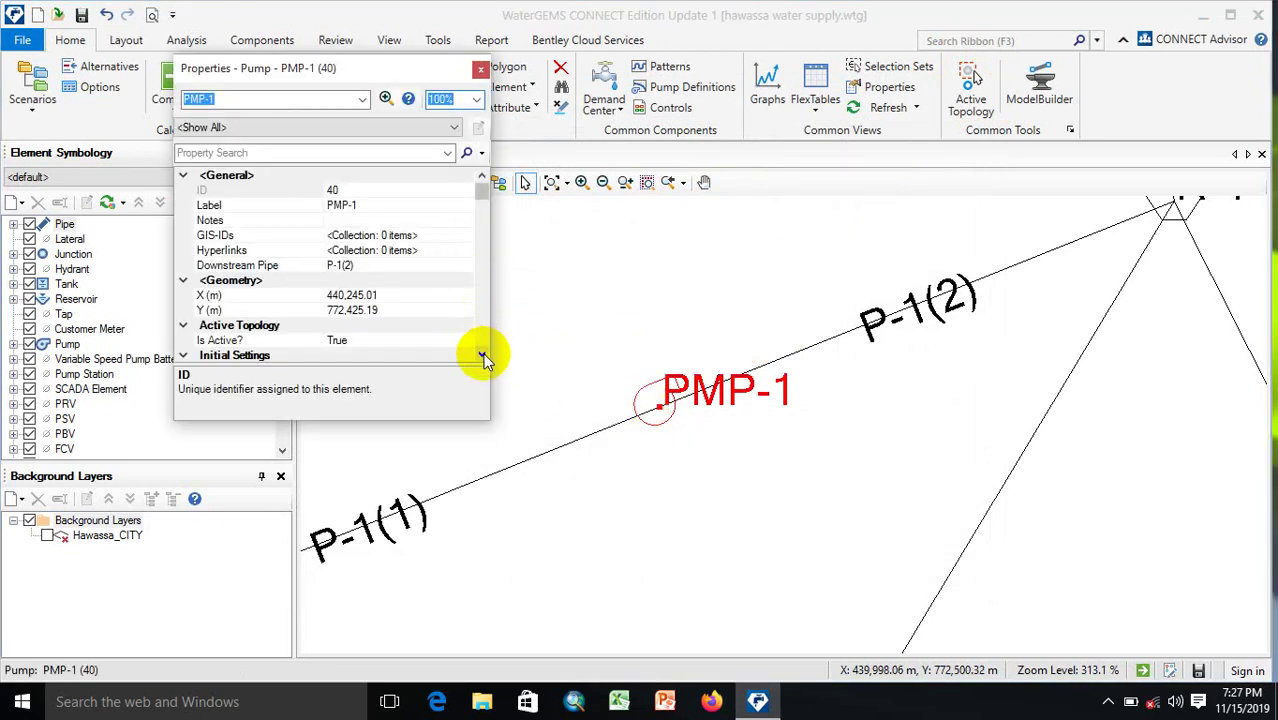
click(483, 357)
click(483, 357)
click(483, 357)
click(483, 357)
click(483, 357)
click(483, 357)
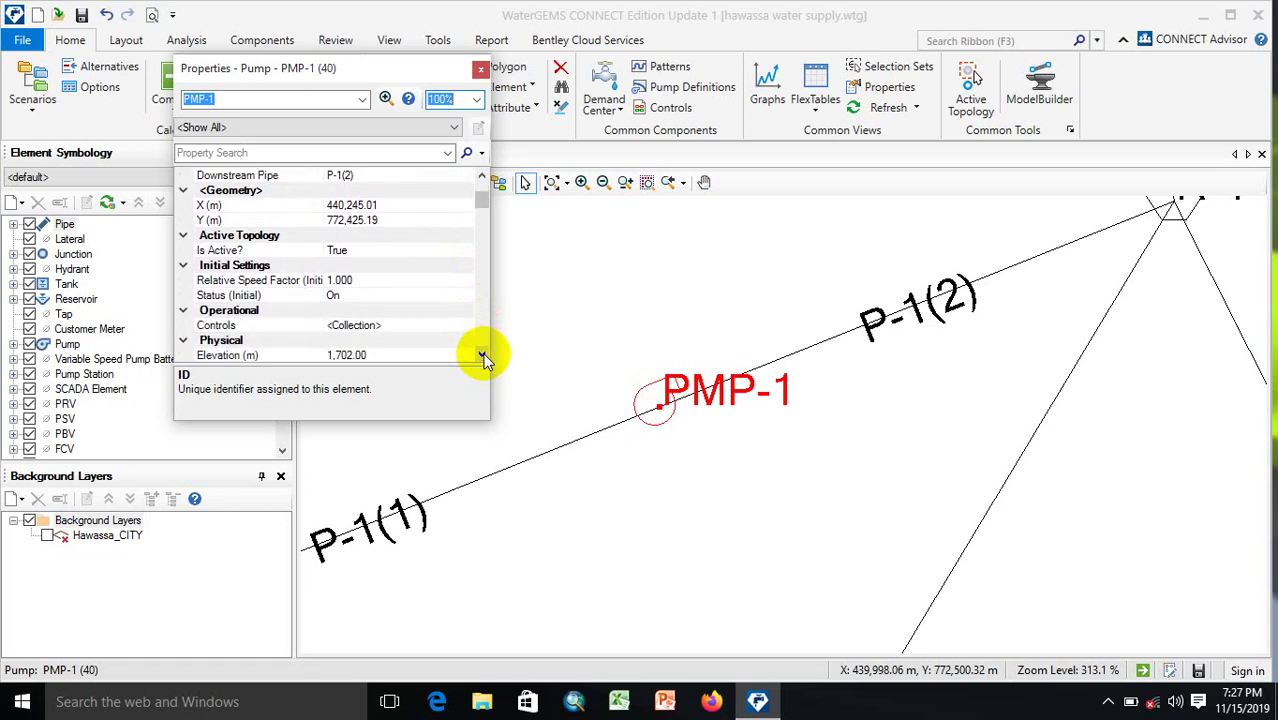
click(483, 357)
click(483, 357)
click(483, 357)
click(483, 357)
click(483, 357)
click(483, 357)
click(483, 357)
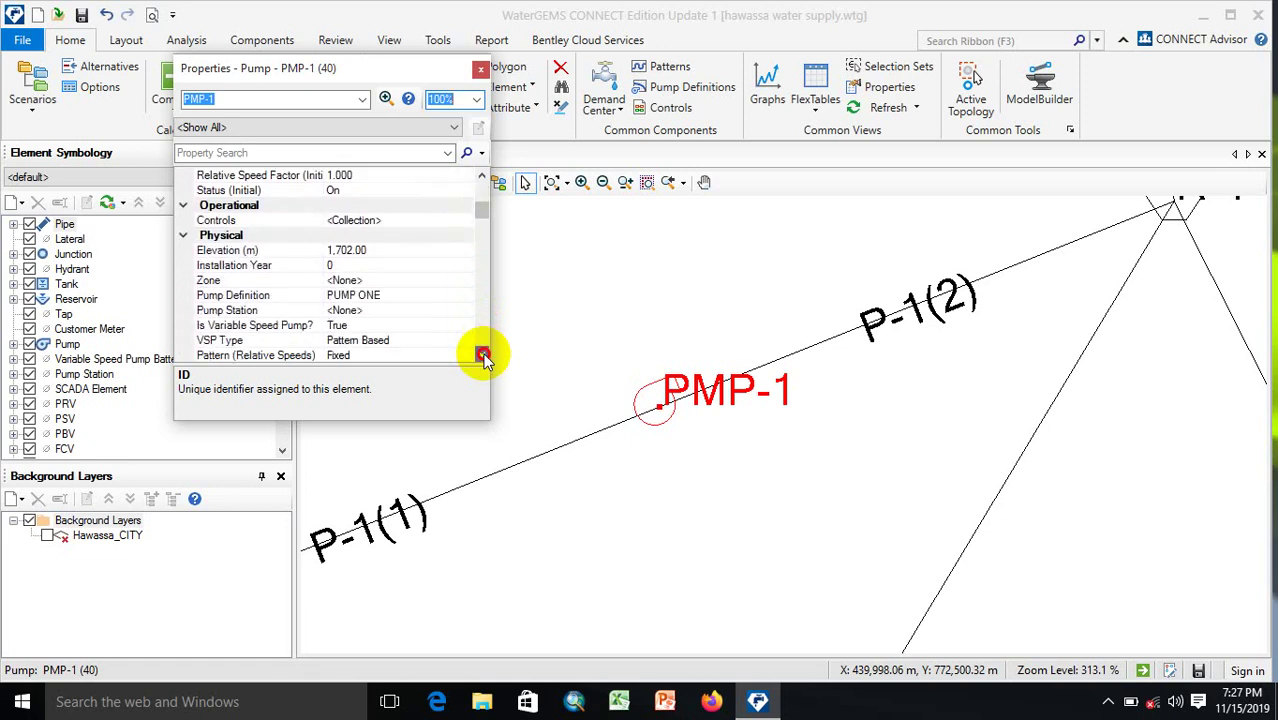
click(389, 297)
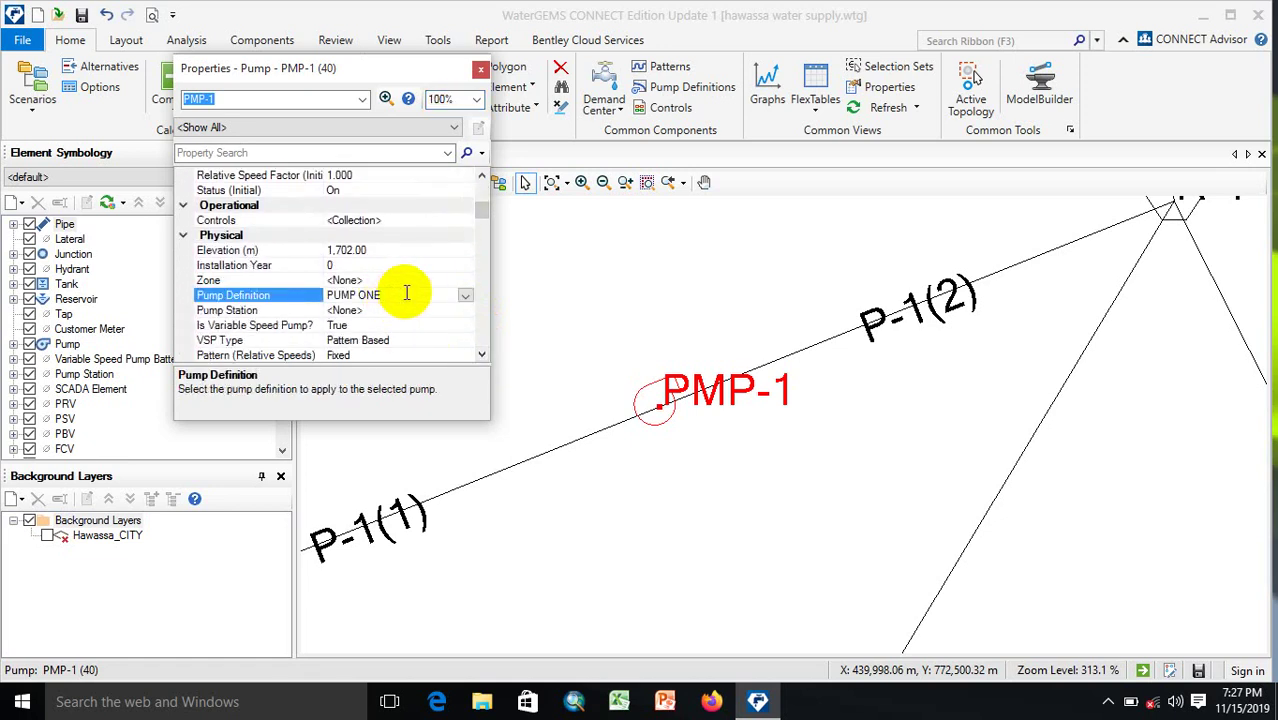
click(466, 296)
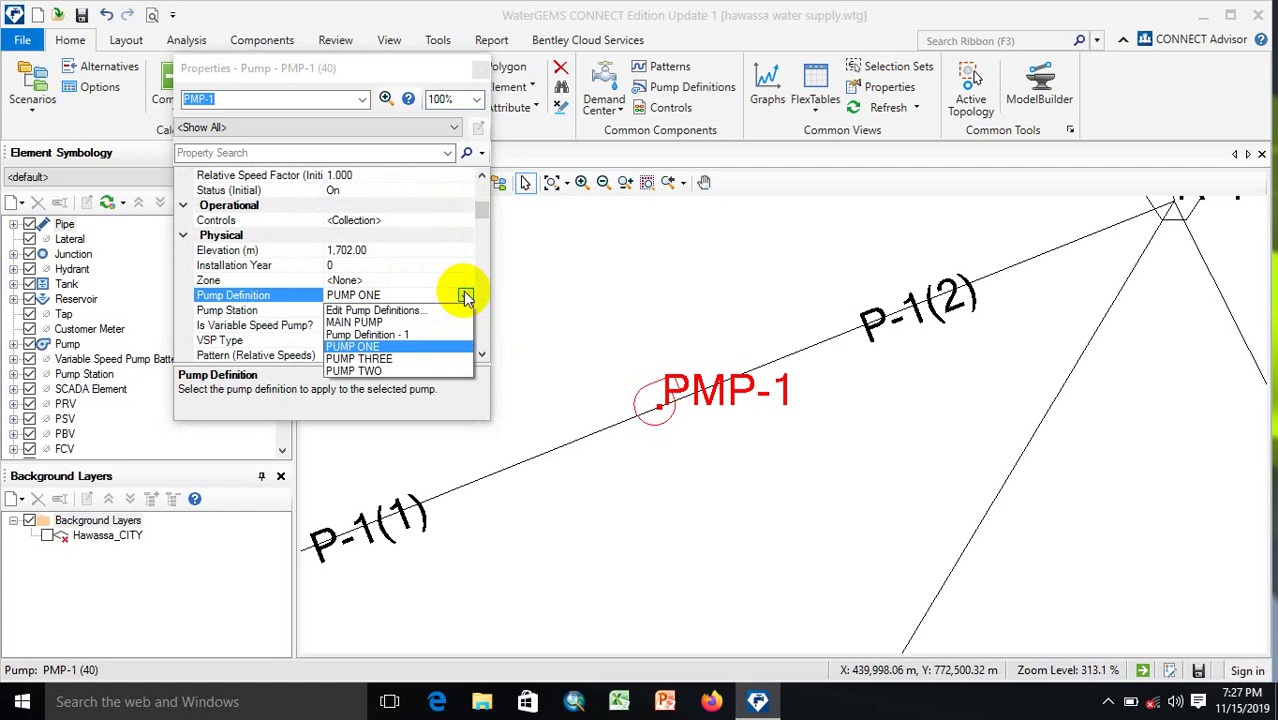
click(388, 334)
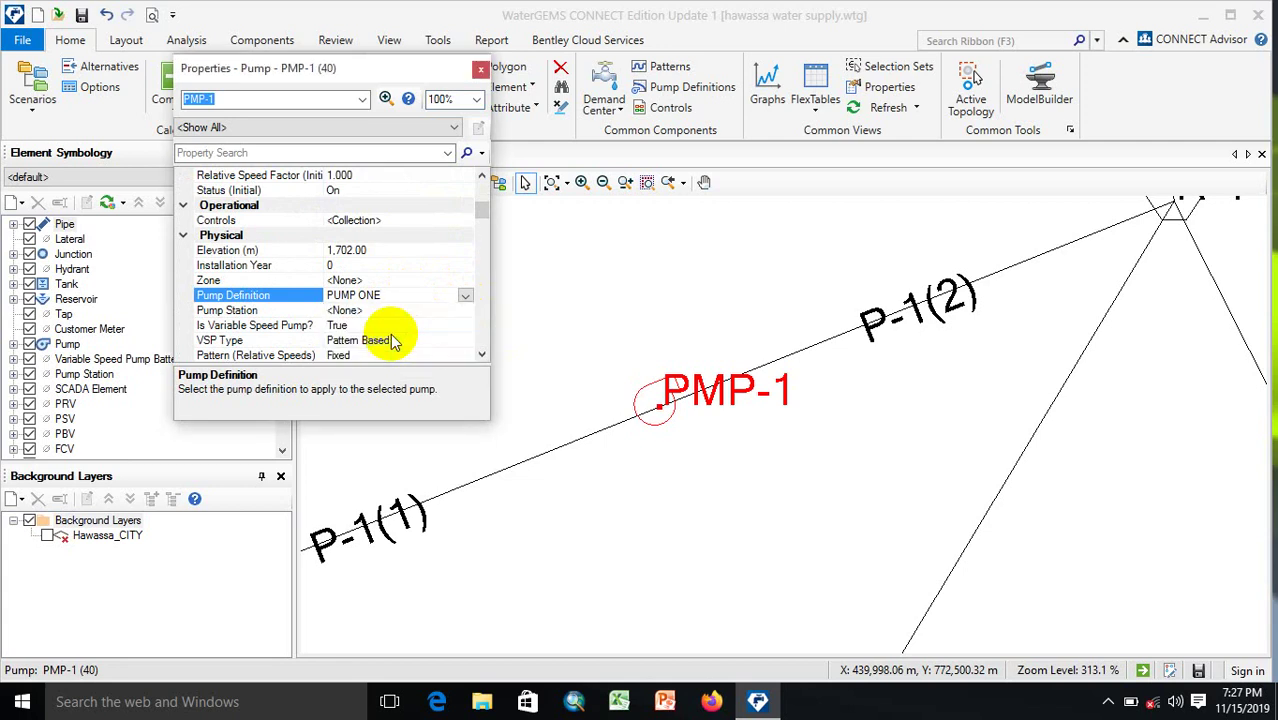
Step: Set PMP-1's pump definition back to PUMP ONE and close its properties
click(463, 295)
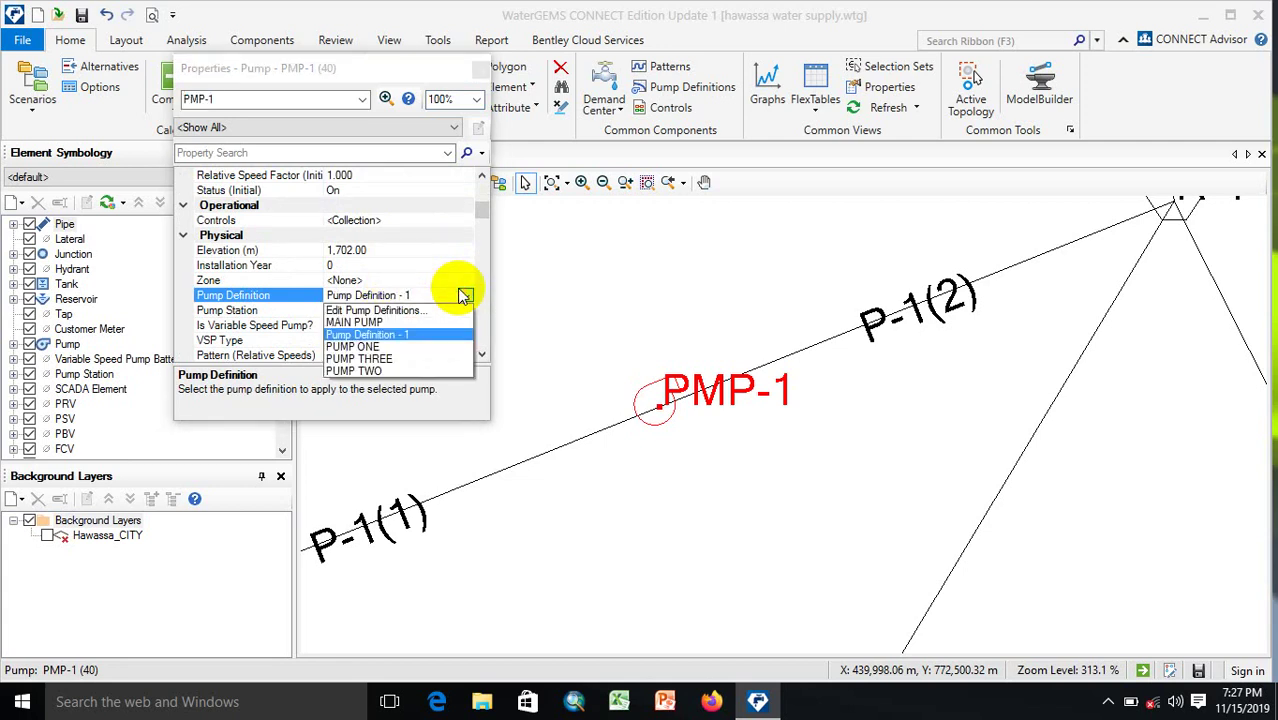
click(388, 346)
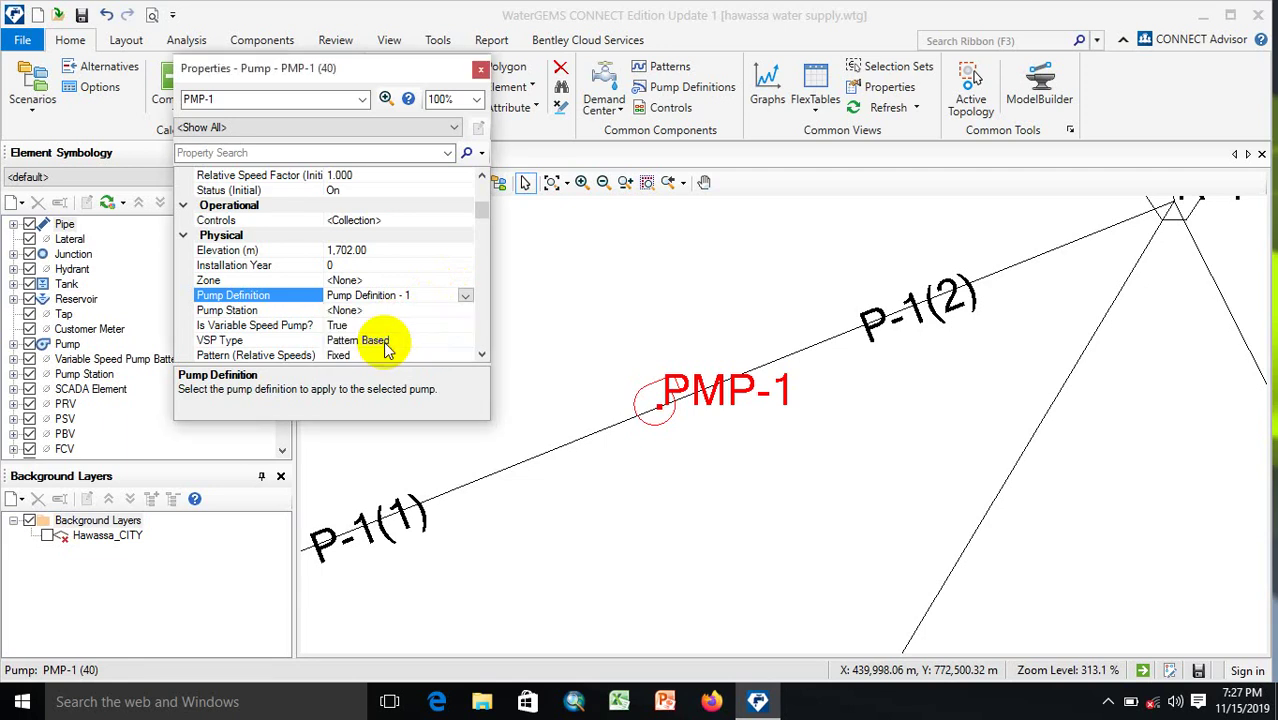
click(481, 72)
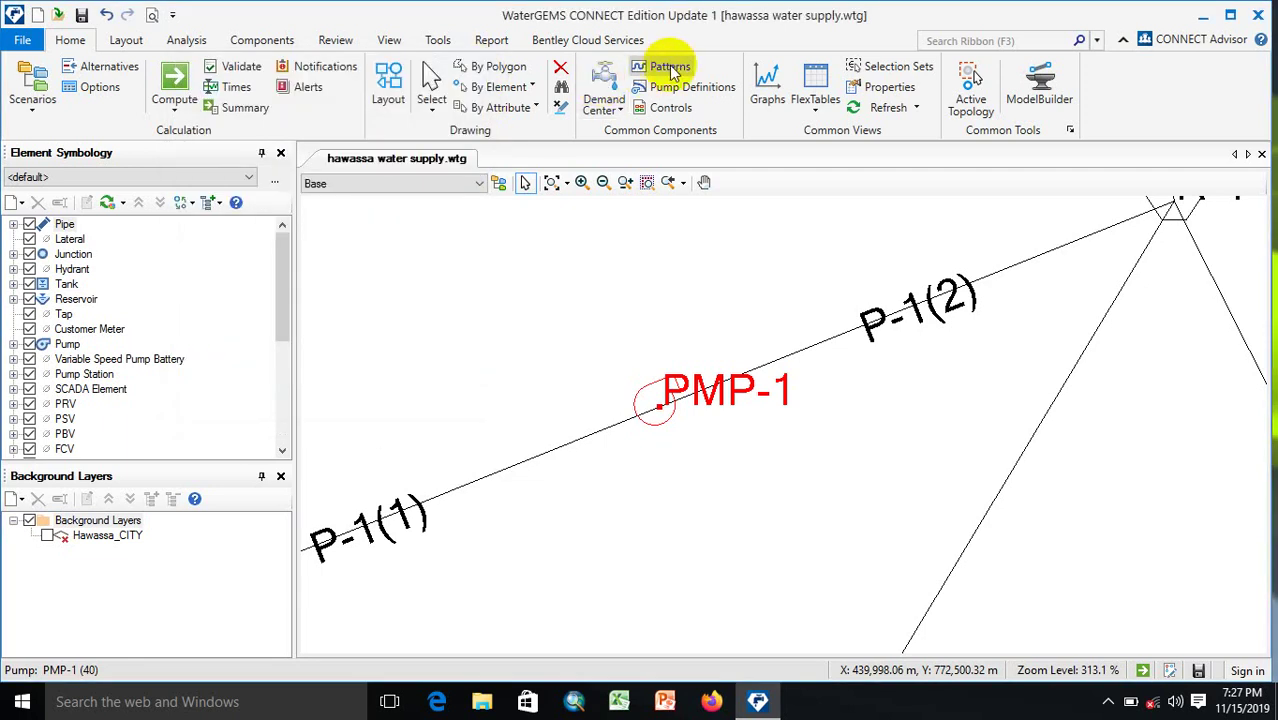
Step: Delete Pump Definition - 1 from the pump definitions and return to the network drawing
click(688, 88)
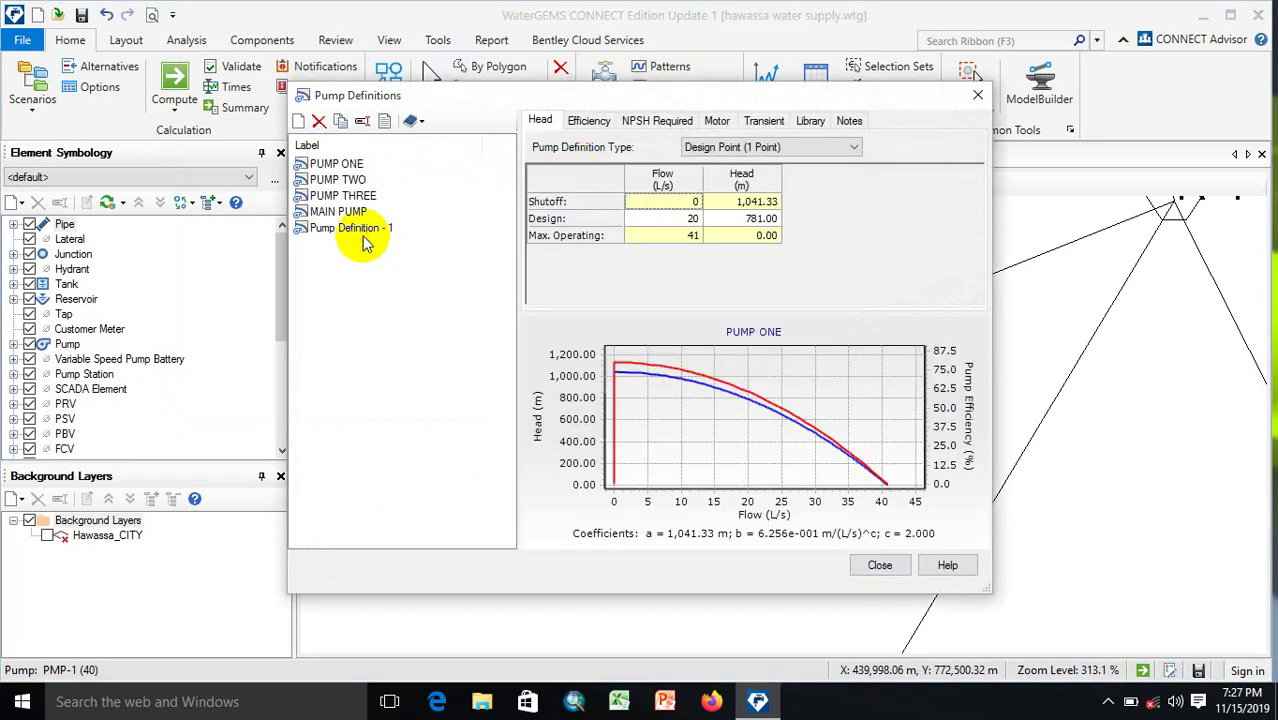
click(367, 228)
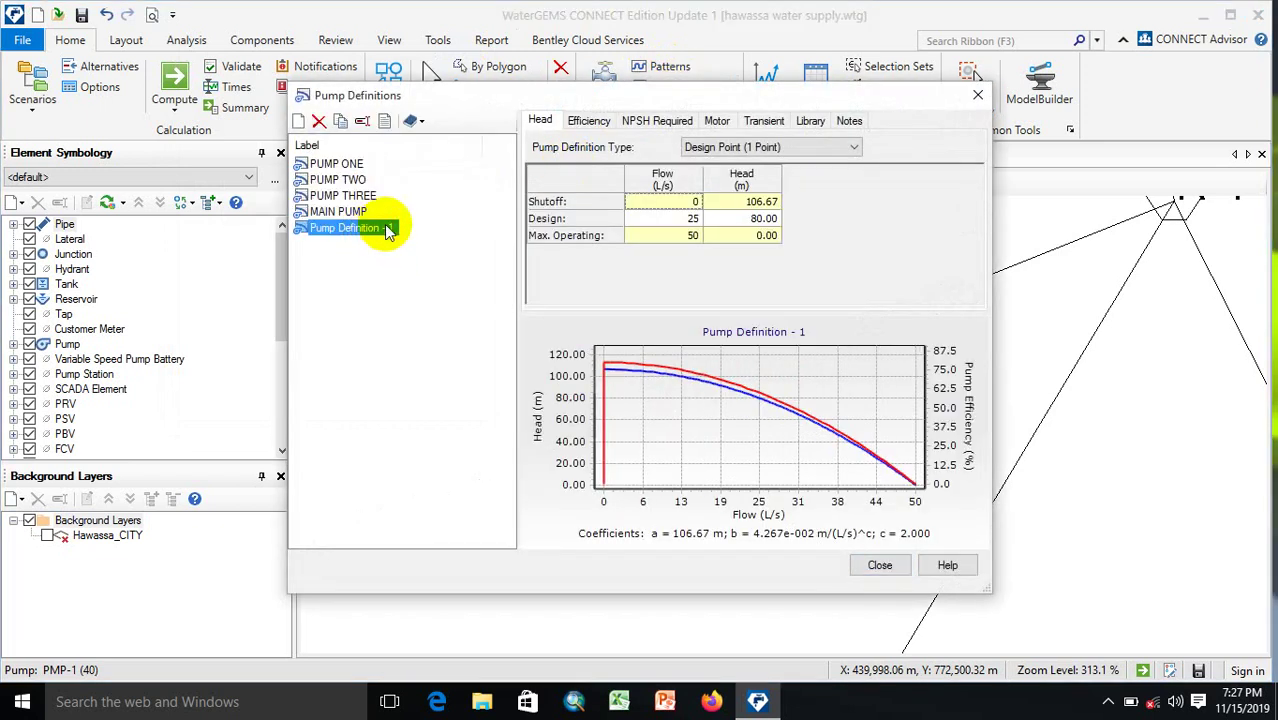
right_click(388, 229)
click(438, 266)
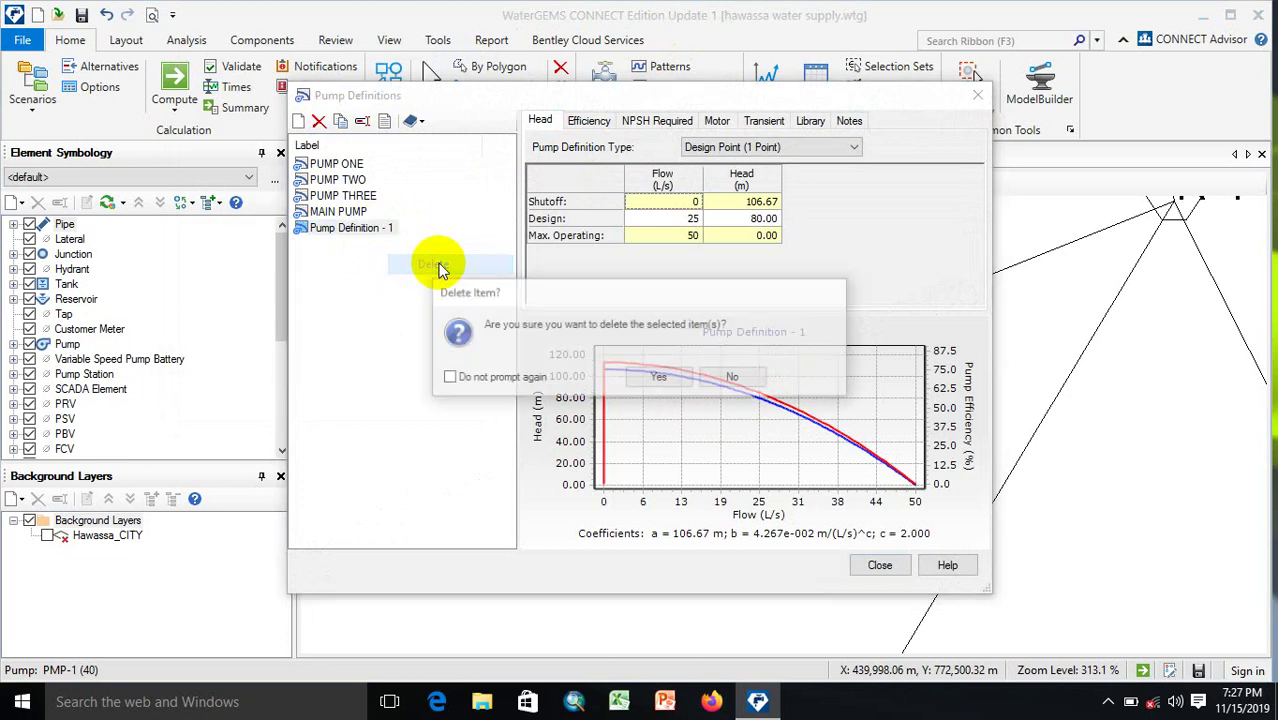
click(668, 378)
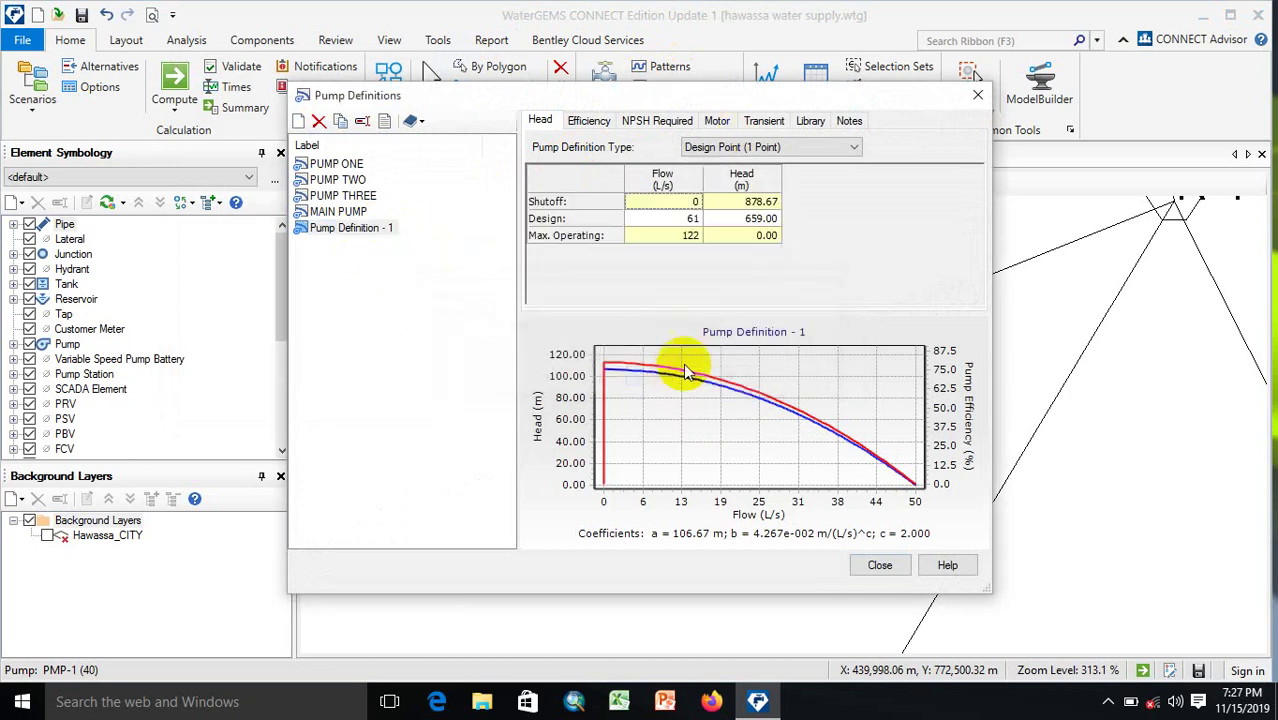
click(976, 95)
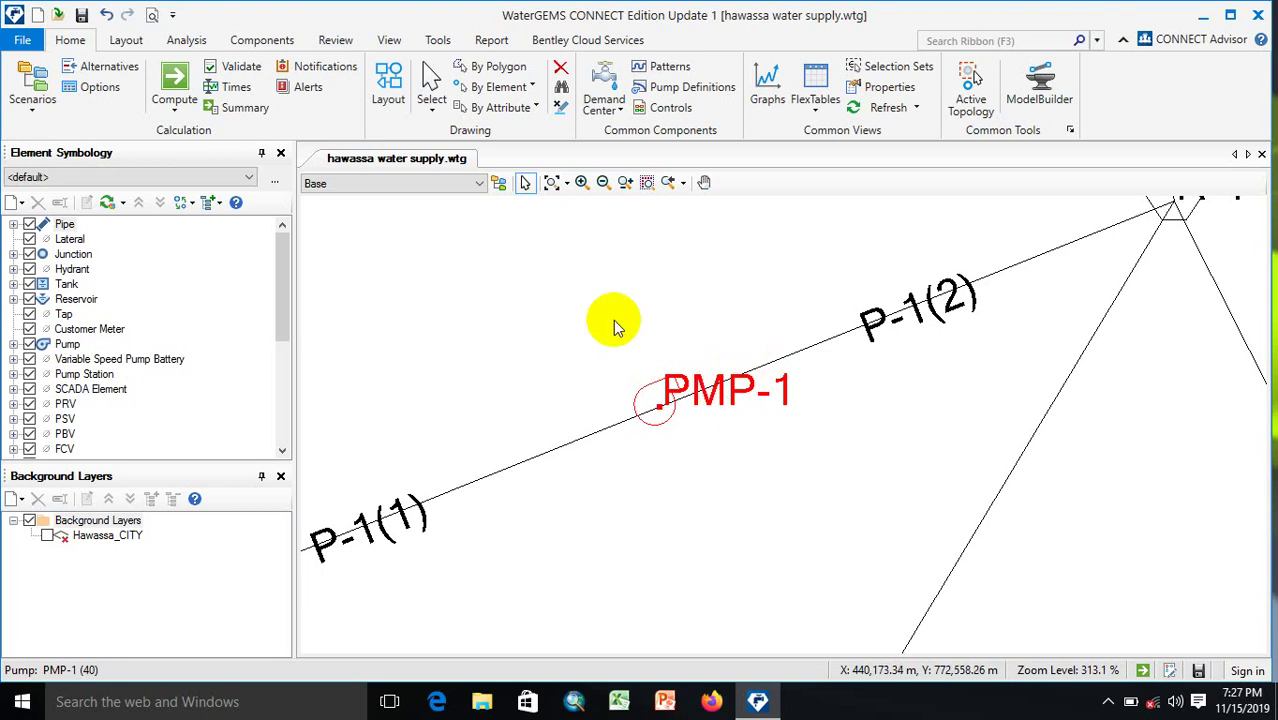
Step: Examine the network layout from reservoir R-1 past R-4 to pump PMP-4 and the pipe beyond it
click(706, 183)
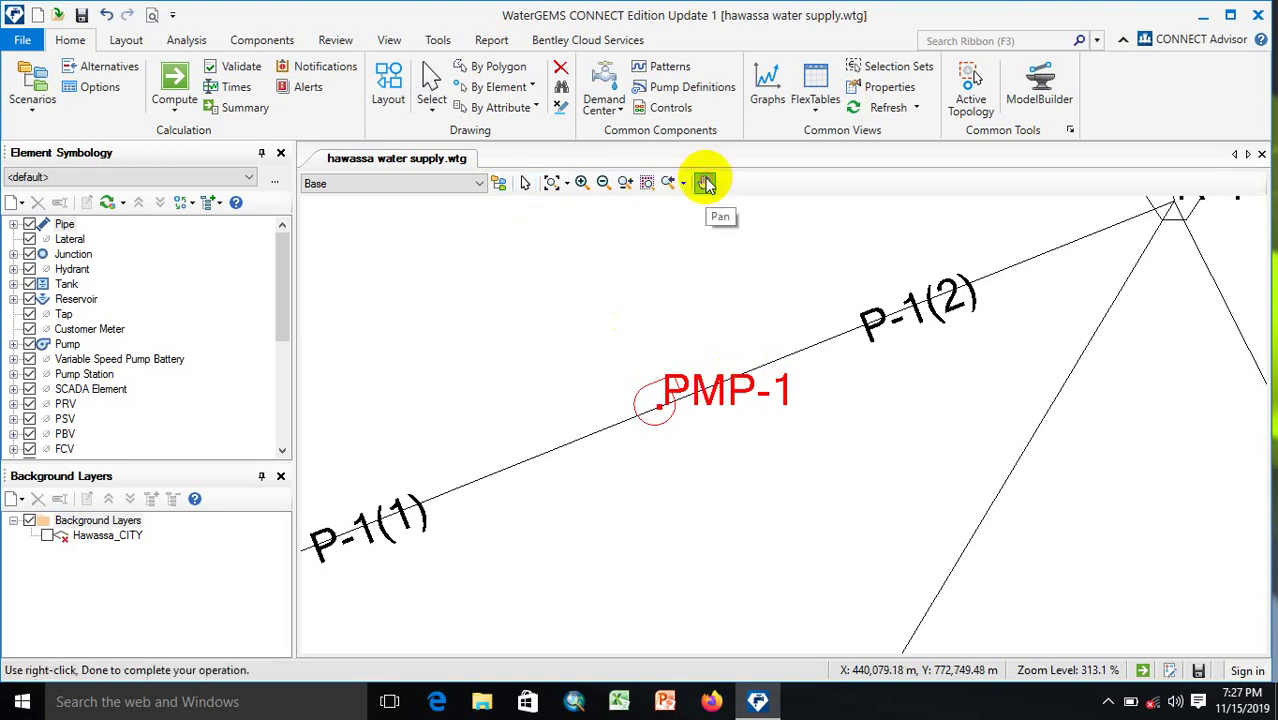
drag(576, 422, 750, 305)
mouse_move(538, 559)
mouse_down()
mouse_move(650, 419)
mouse_move(756, 380)
mouse_up()
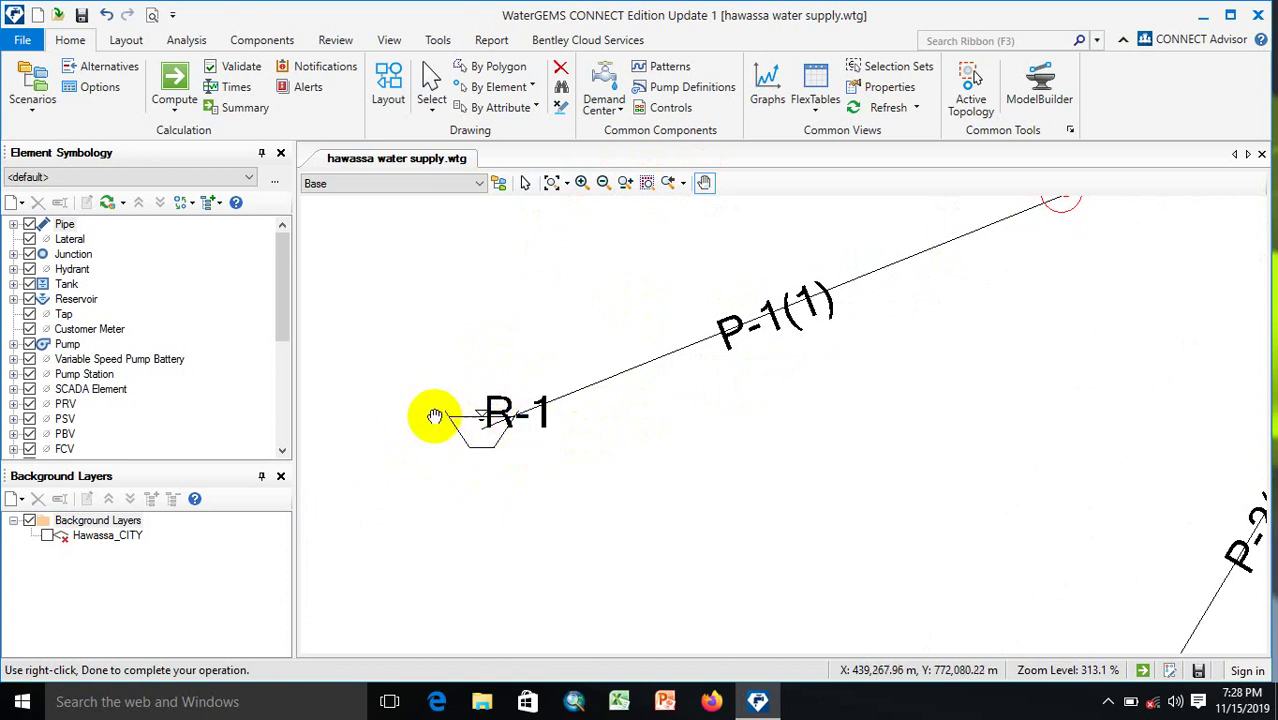
mouse_move(693, 428)
mouse_down()
mouse_move(707, 491)
mouse_move(992, 394)
mouse_move(740, 542)
mouse_up()
drag(990, 390, 736, 605)
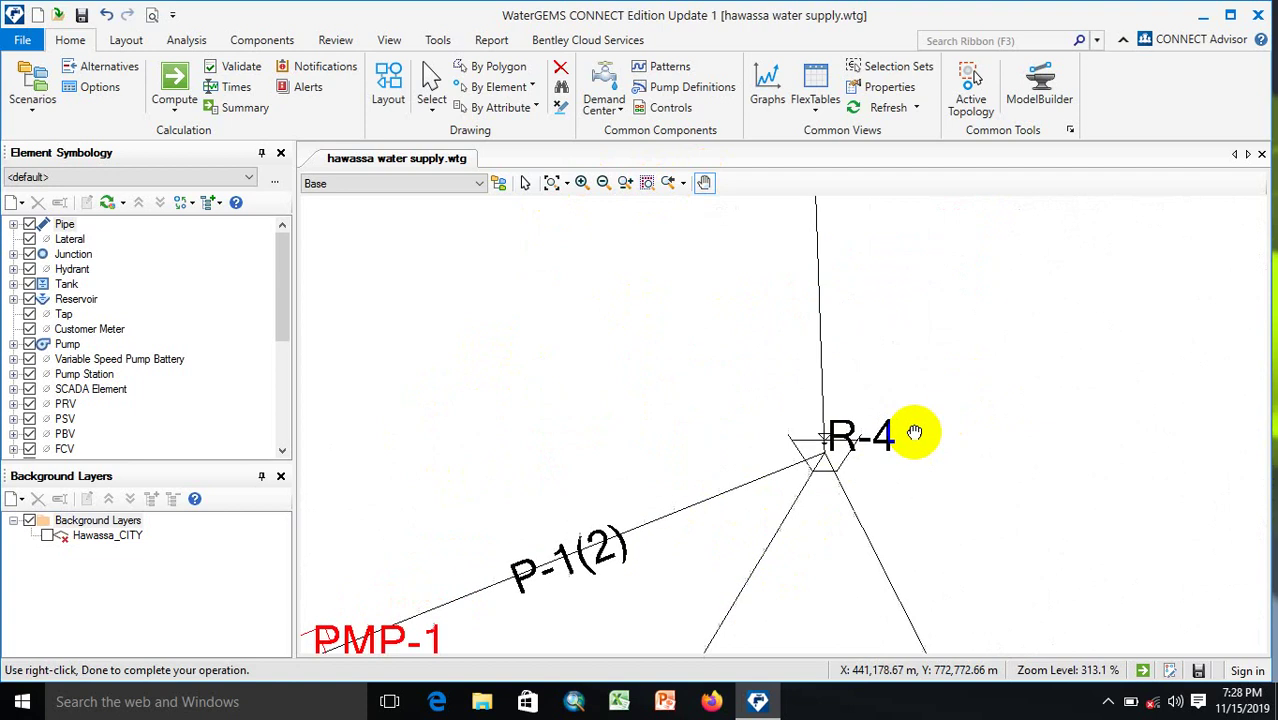
drag(914, 432, 789, 568)
drag(887, 382, 755, 588)
drag(850, 359, 776, 524)
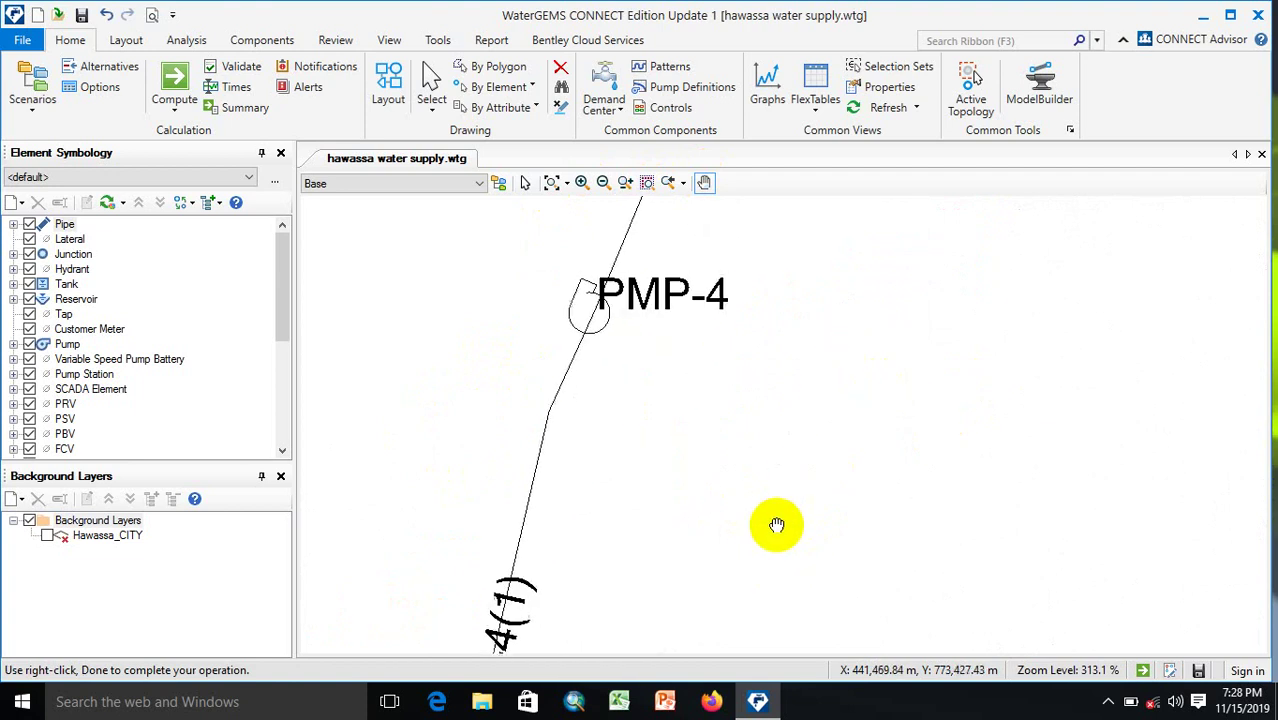
drag(810, 408, 748, 556)
drag(870, 368, 762, 543)
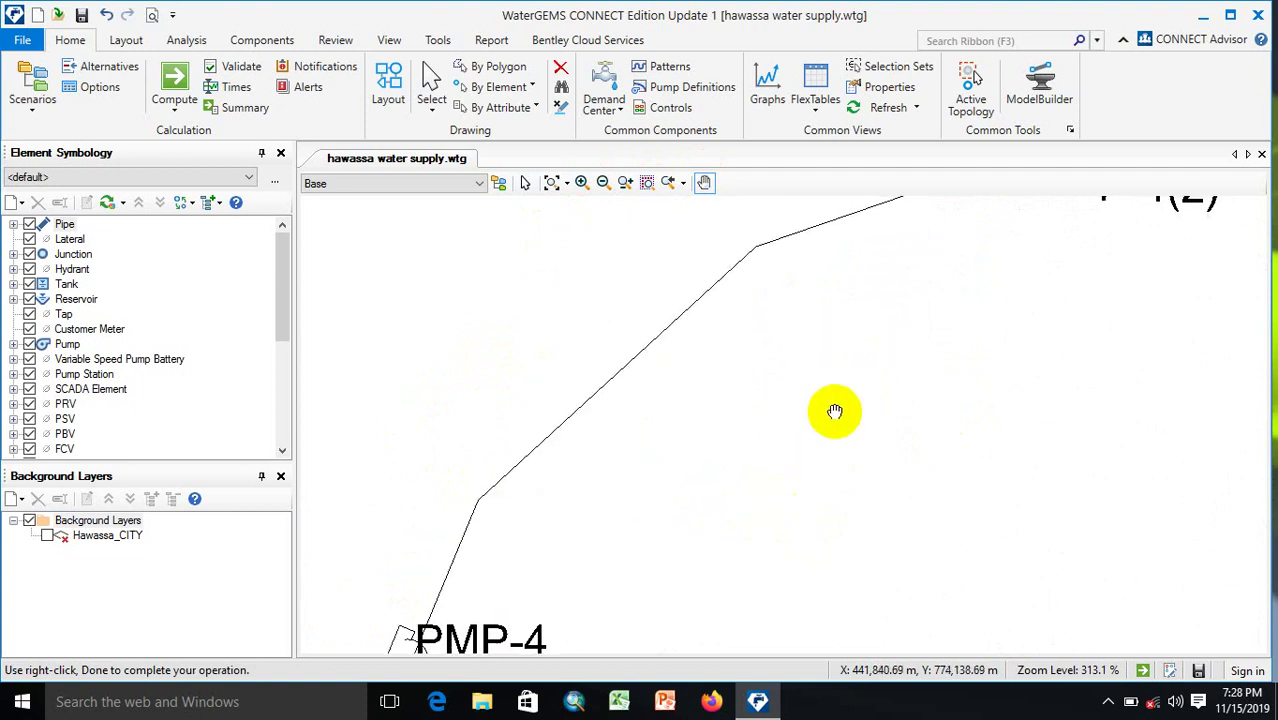
drag(745, 490, 843, 313)
Step: Review pipe P-4(2)'s properties down to its physical diameter and material, then close them
right_click(781, 347)
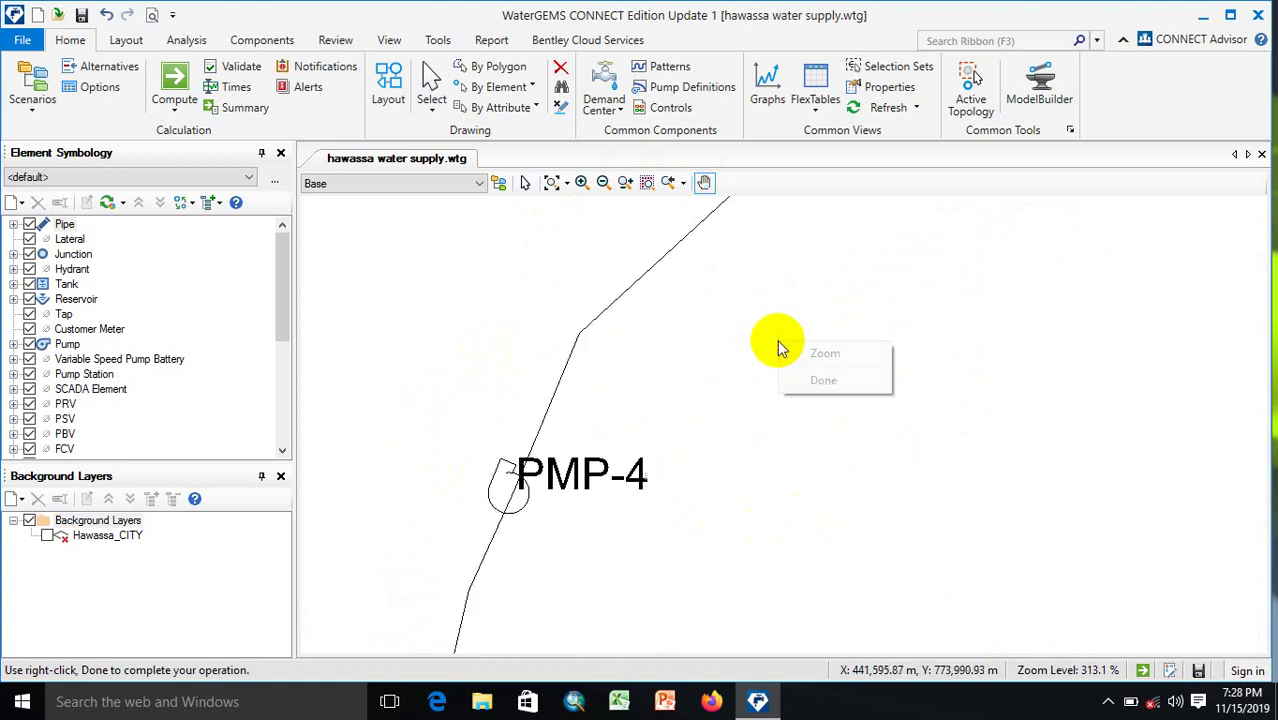
click(818, 352)
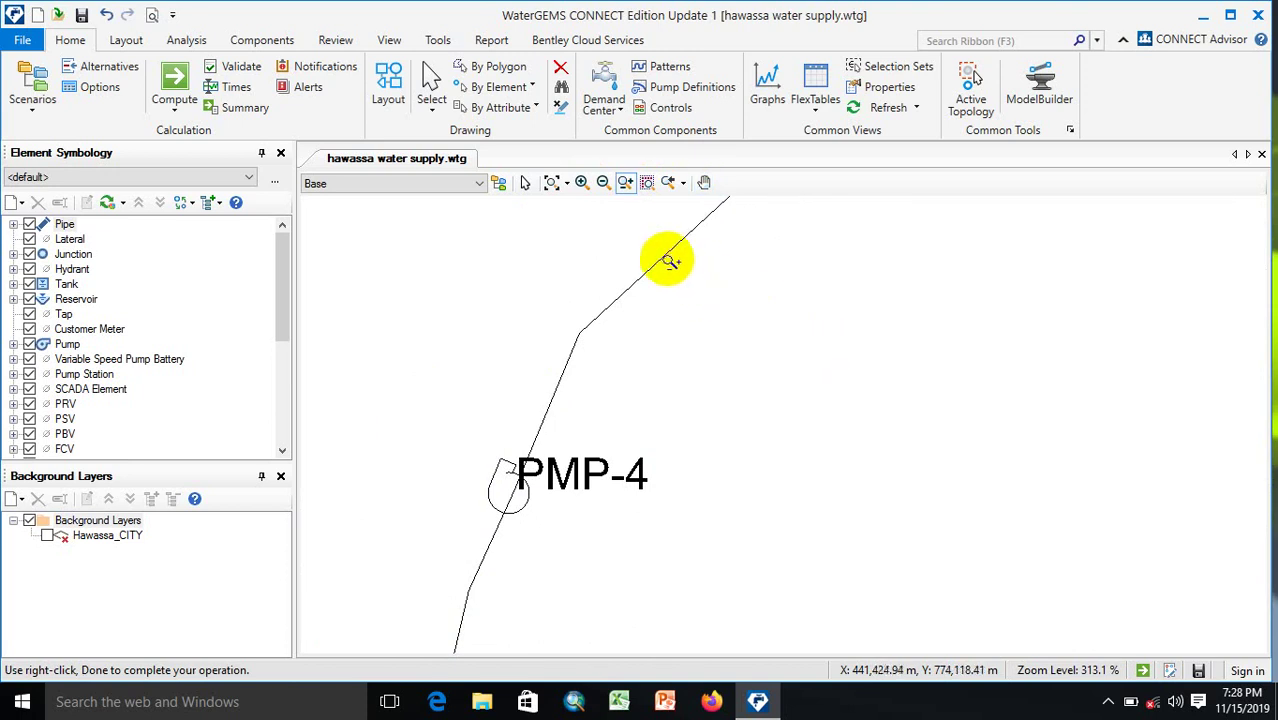
click(527, 183)
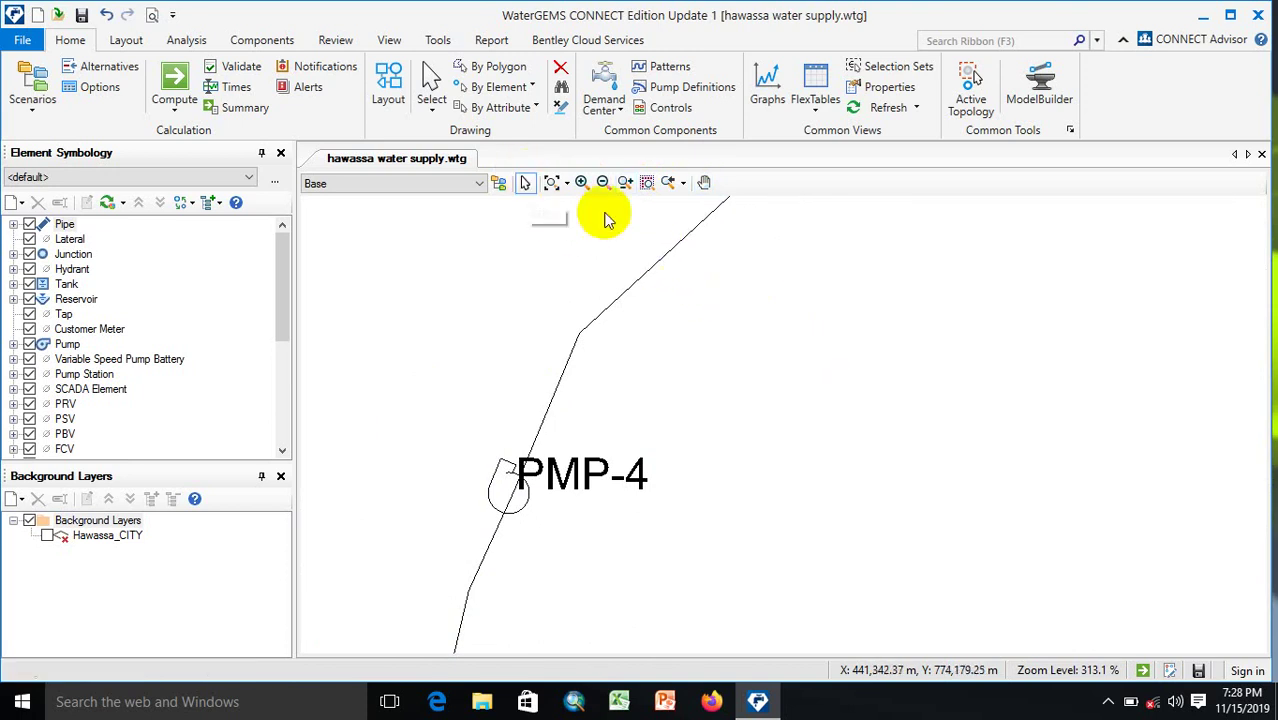
double_click(658, 268)
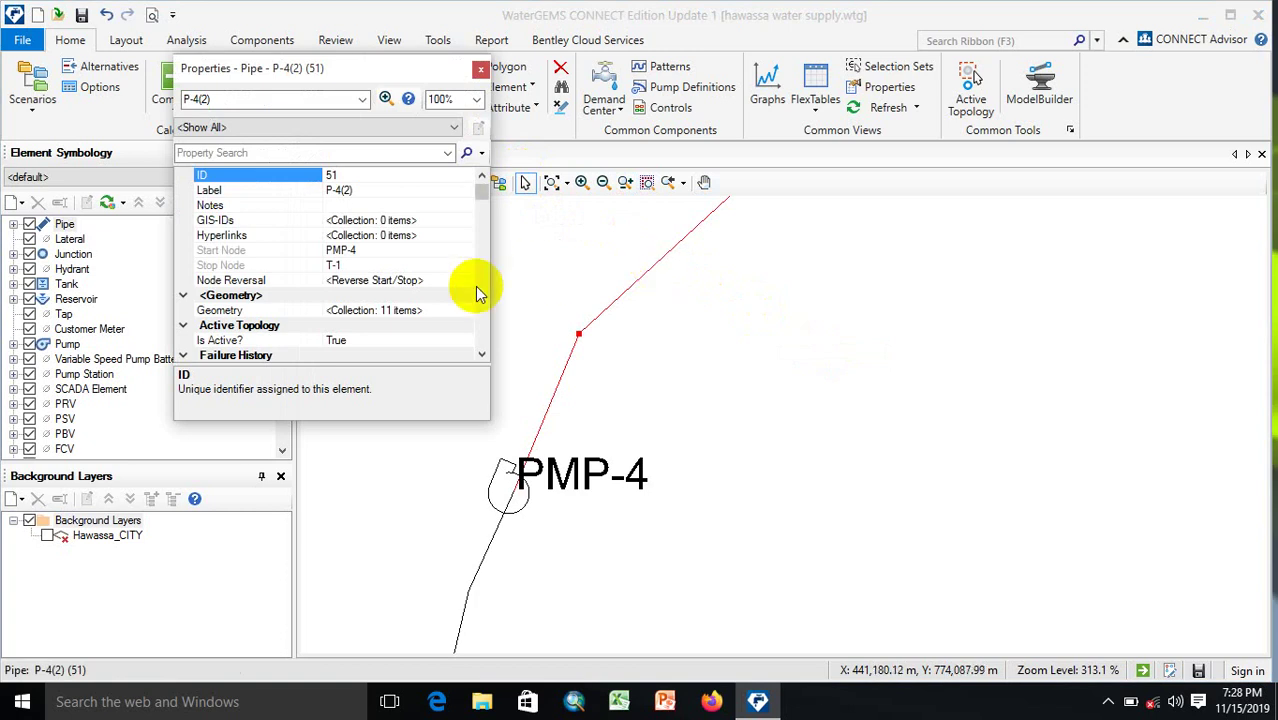
click(482, 354)
click(482, 354)
click(482, 354)
click(482, 354)
click(482, 354)
click(482, 354)
click(482, 354)
click(482, 354)
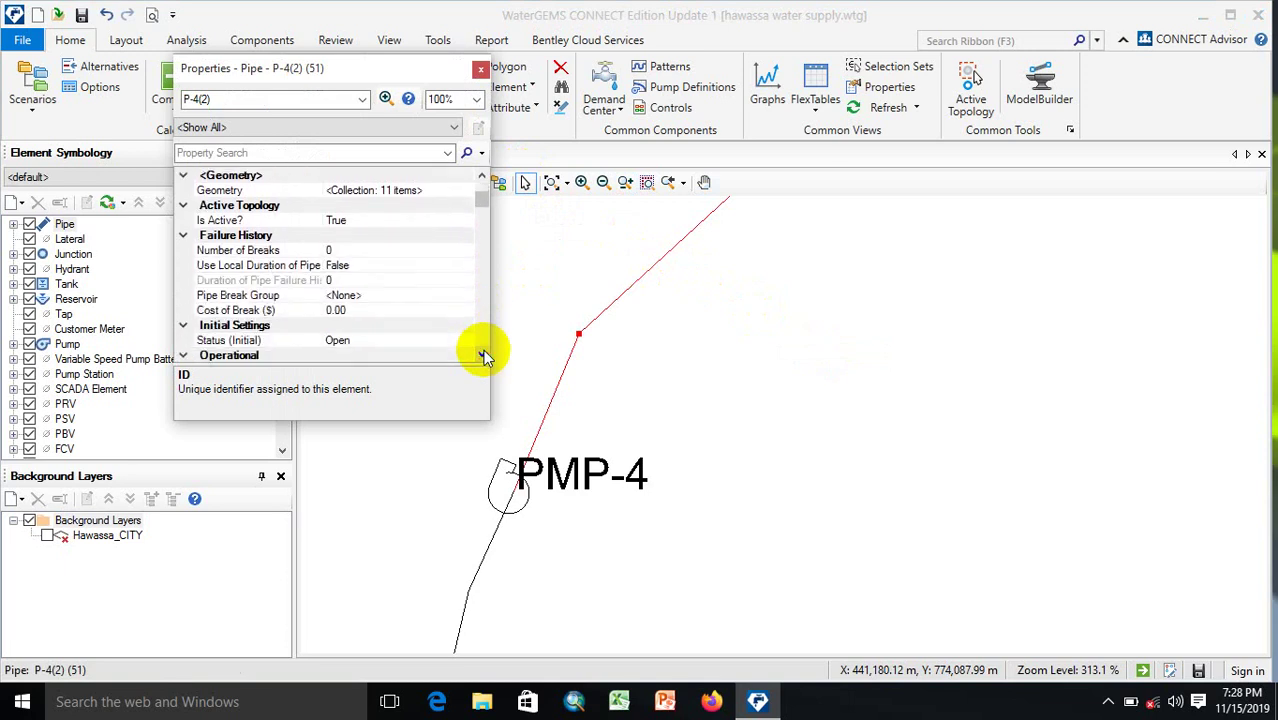
click(482, 354)
click(482, 354)
click(482, 354)
click(482, 354)
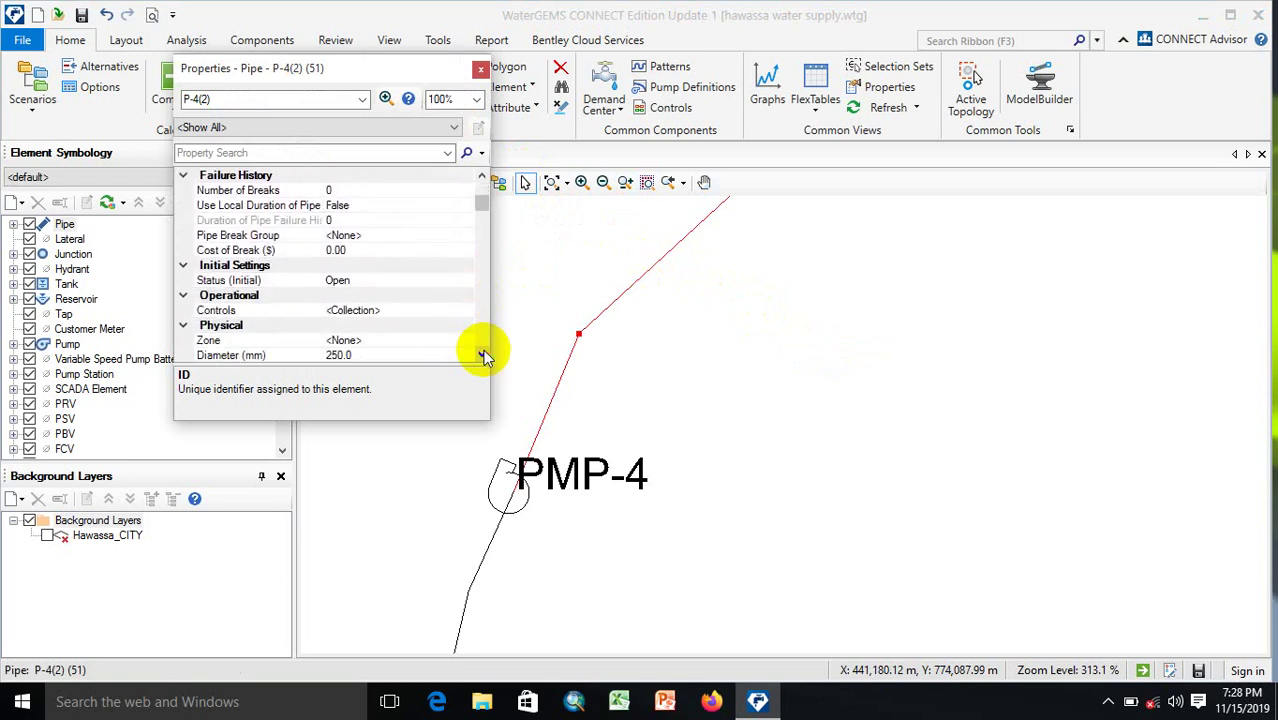
click(482, 354)
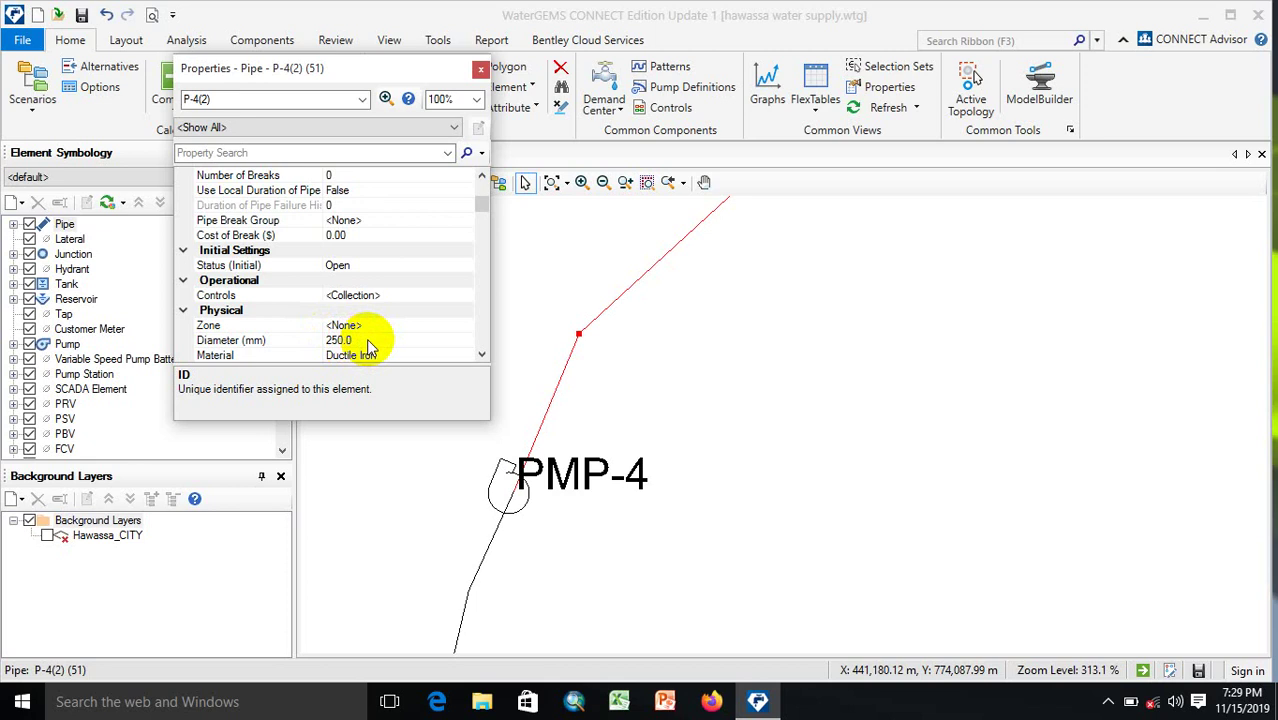
click(483, 70)
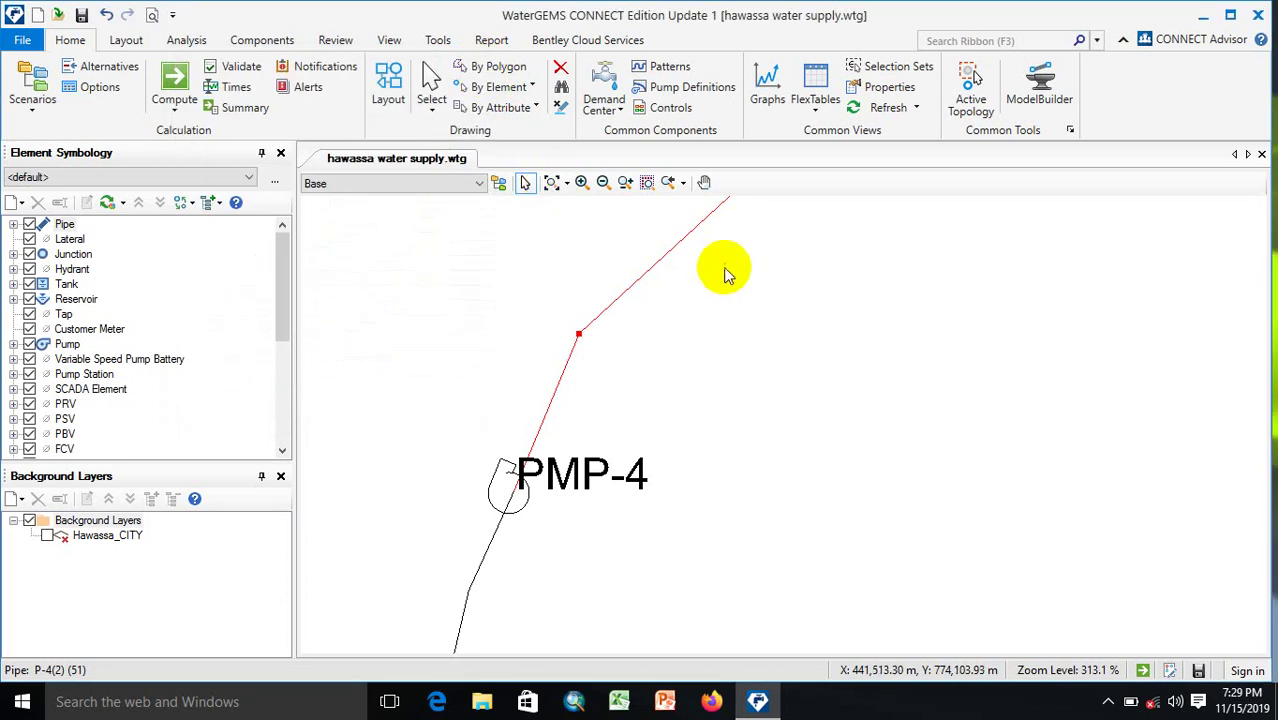
Step: Follow the pipe to tank T-1, review its operating range elevations in the properties, and close them
click(705, 184)
mouse_move(808, 249)
mouse_down()
mouse_move(585, 514)
mouse_move(745, 471)
mouse_move(795, 535)
mouse_move(653, 499)
mouse_move(499, 502)
mouse_up()
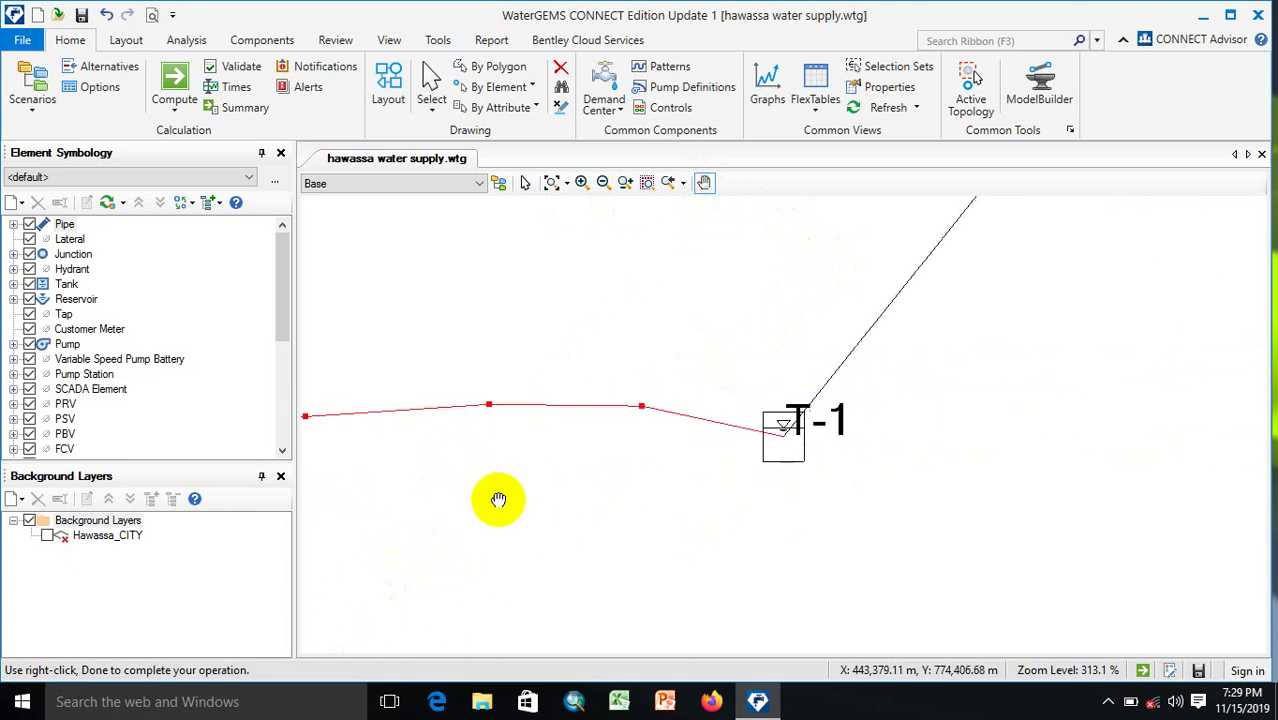
right_click(634, 316)
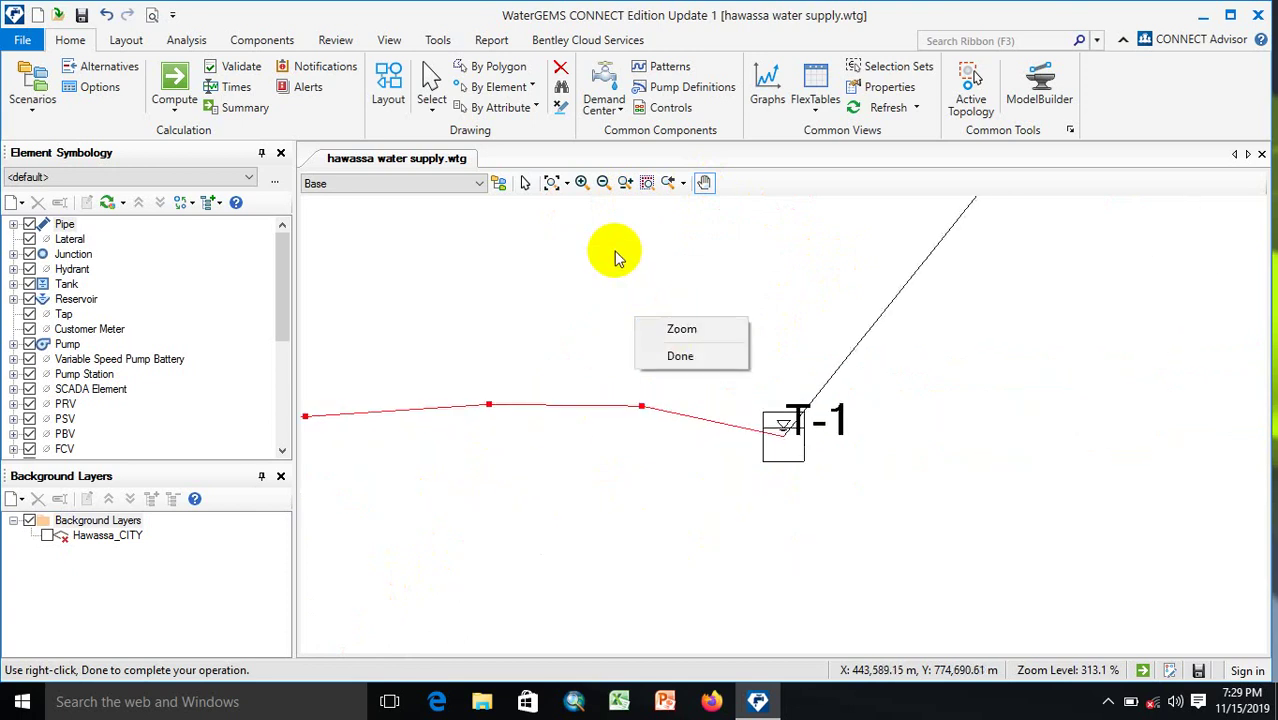
click(524, 183)
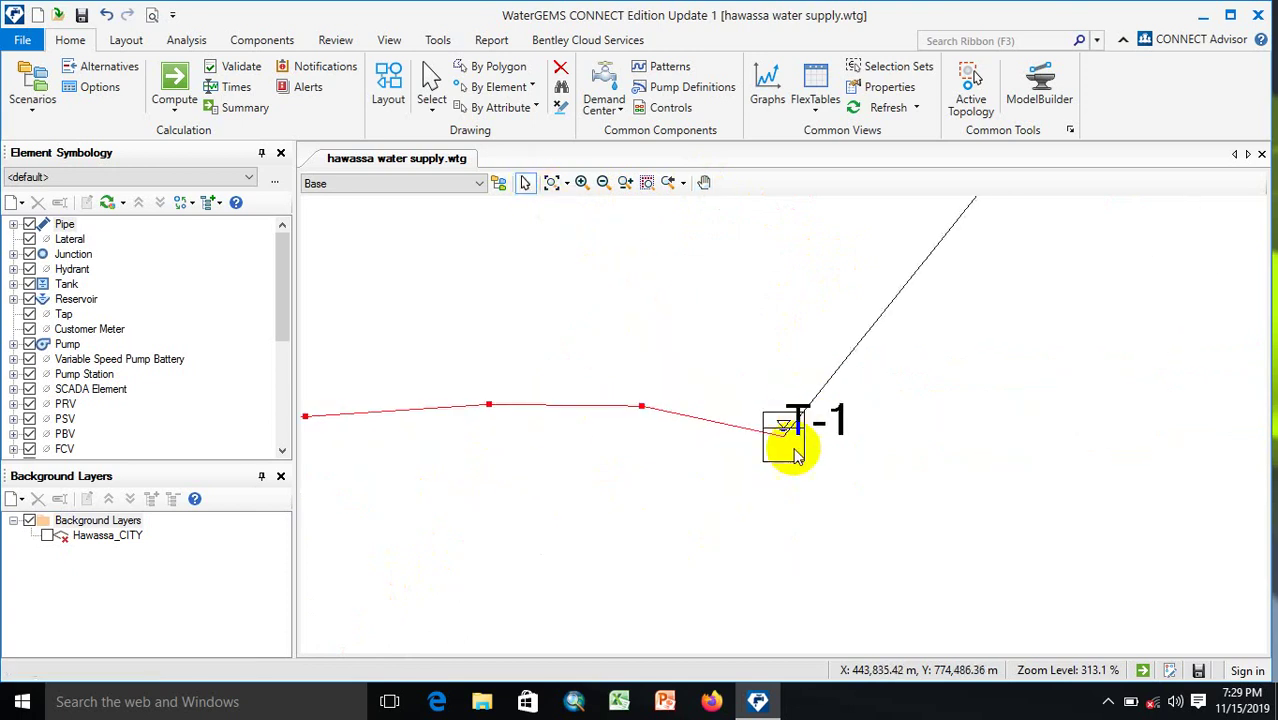
click(789, 450)
double_click(789, 450)
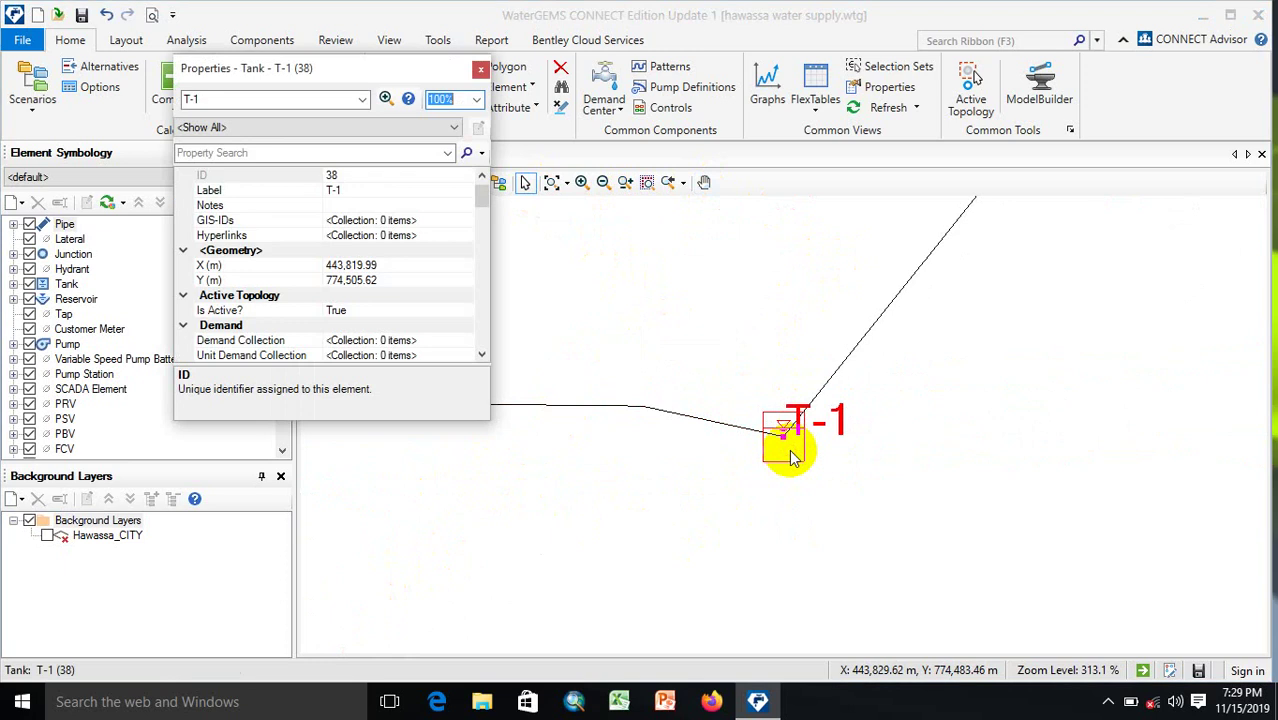
click(483, 356)
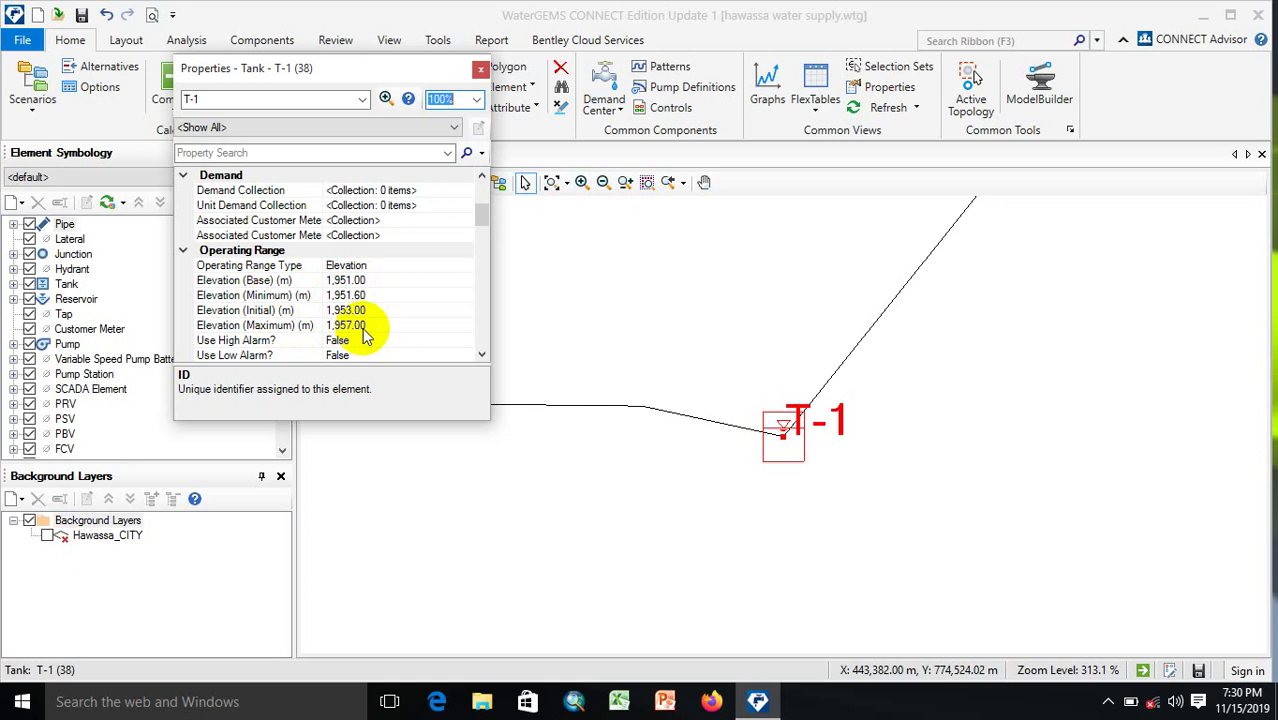
click(480, 72)
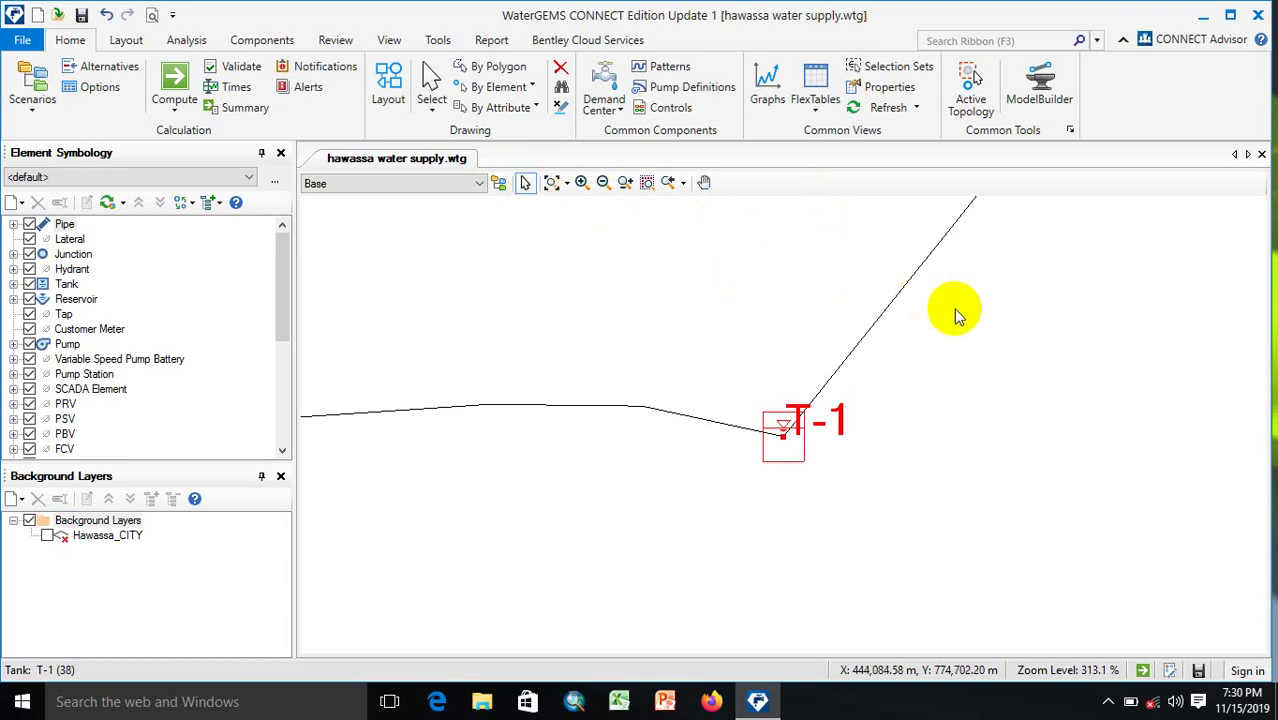
Step: Open the properties of junction J-8 and bring up its demand collection for editing
drag(955, 316, 933, 334)
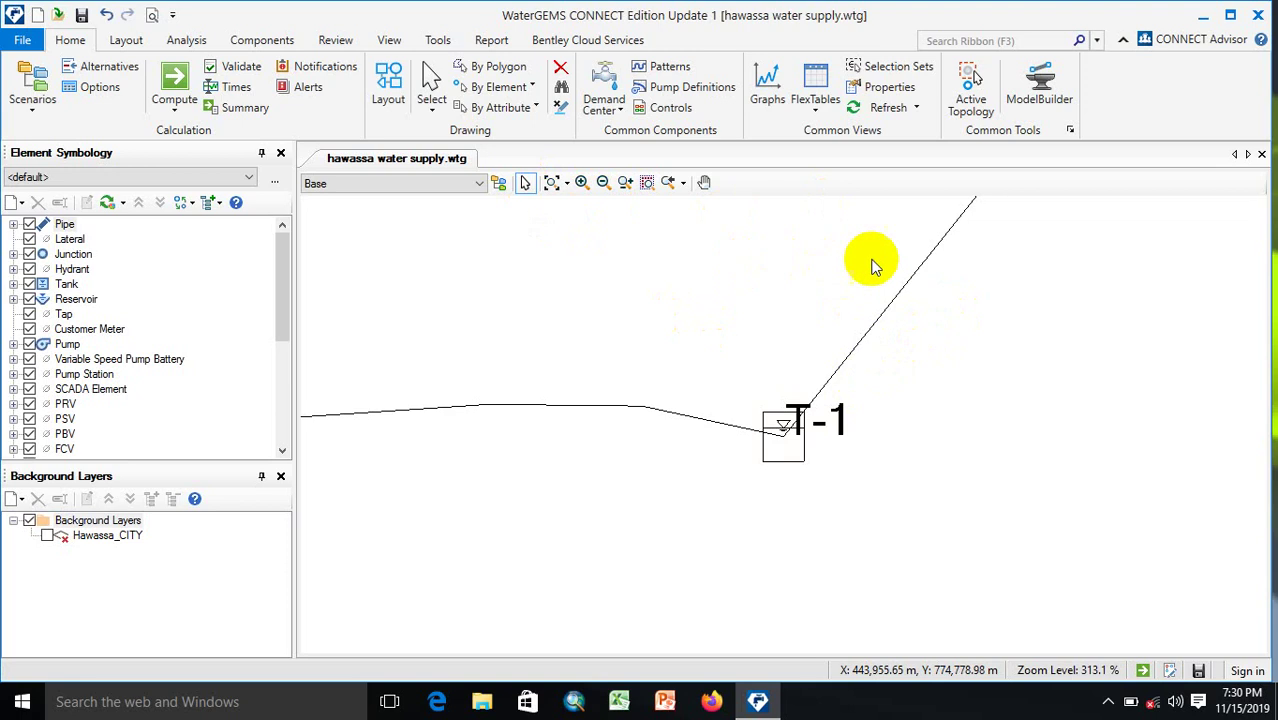
click(703, 184)
click(779, 277)
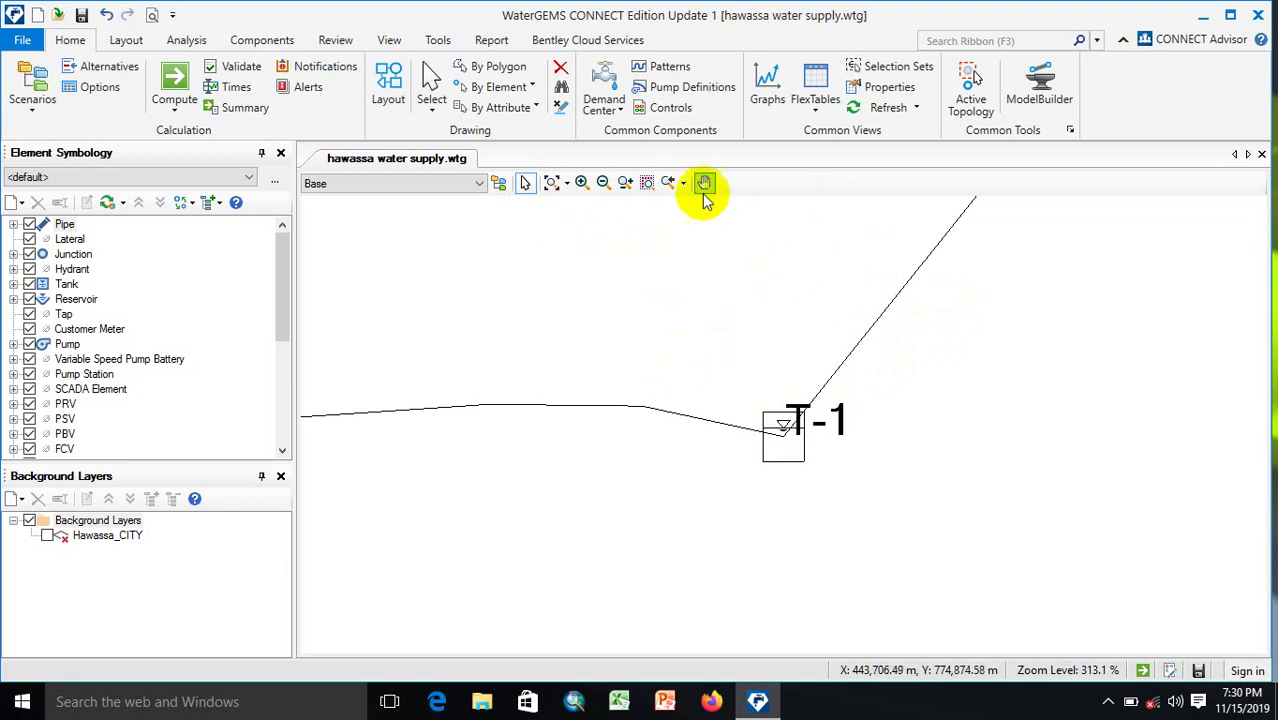
click(704, 184)
drag(901, 274, 733, 502)
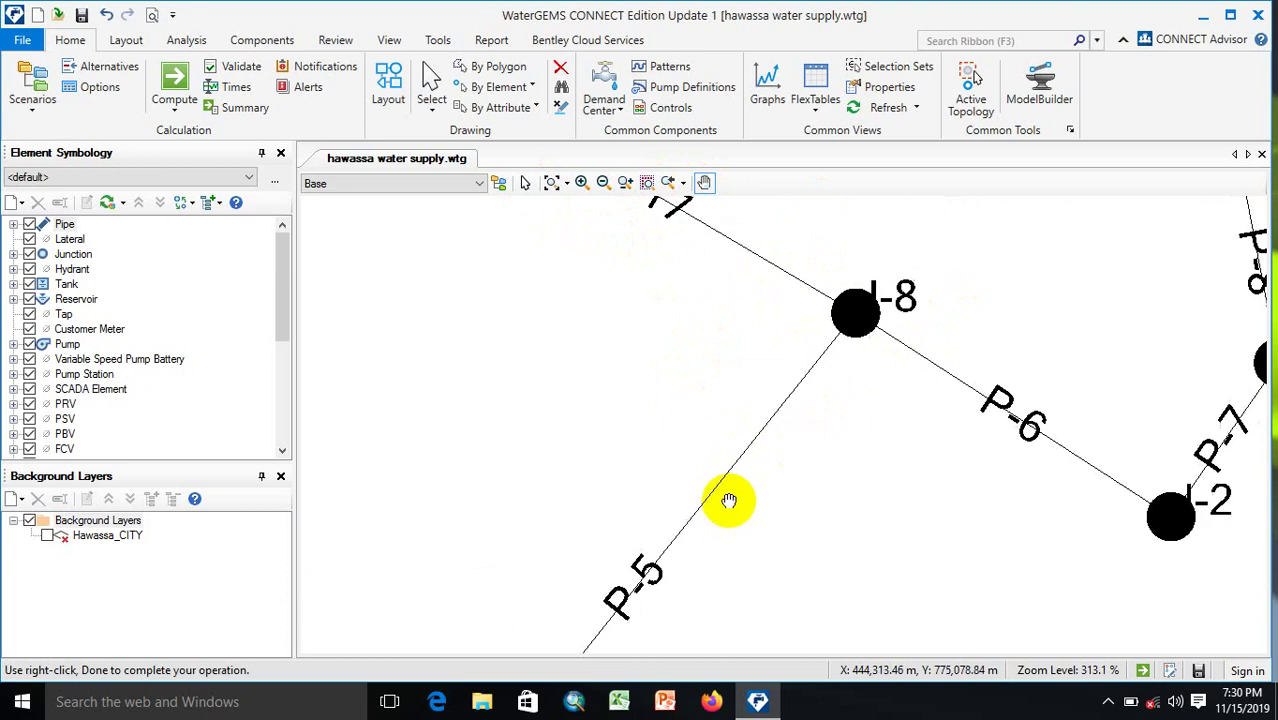
right_click(790, 305)
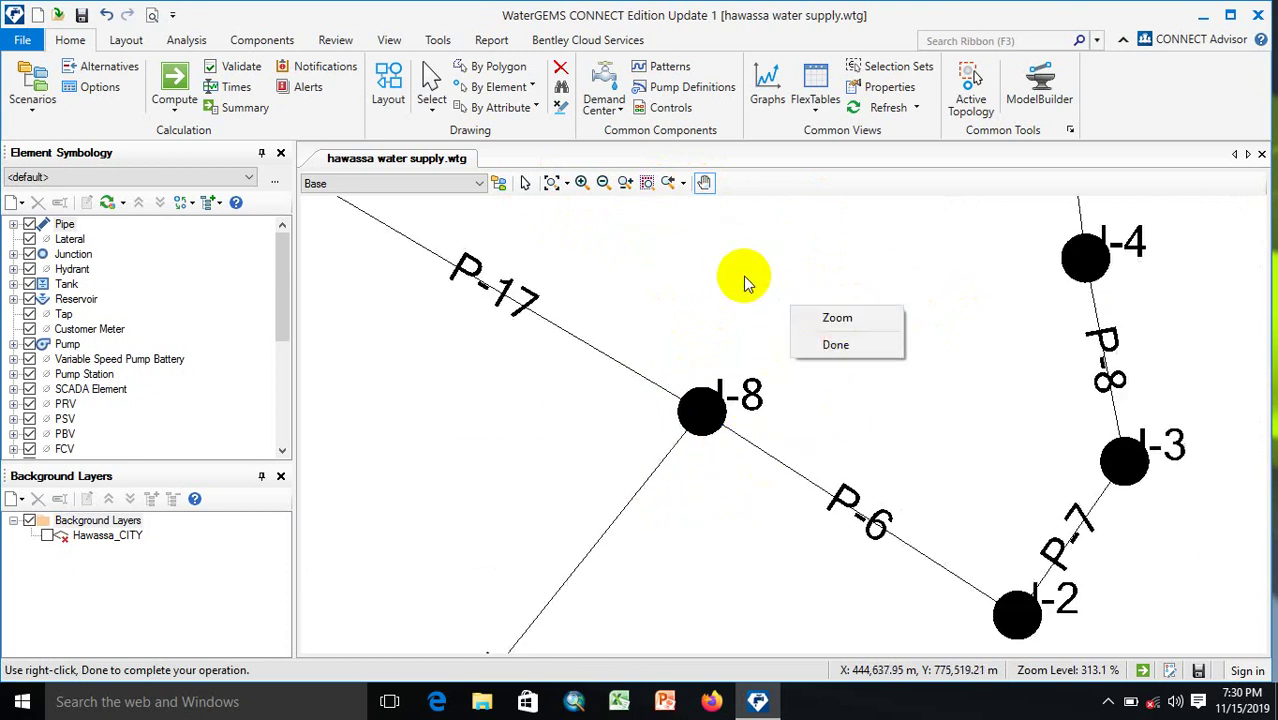
click(525, 184)
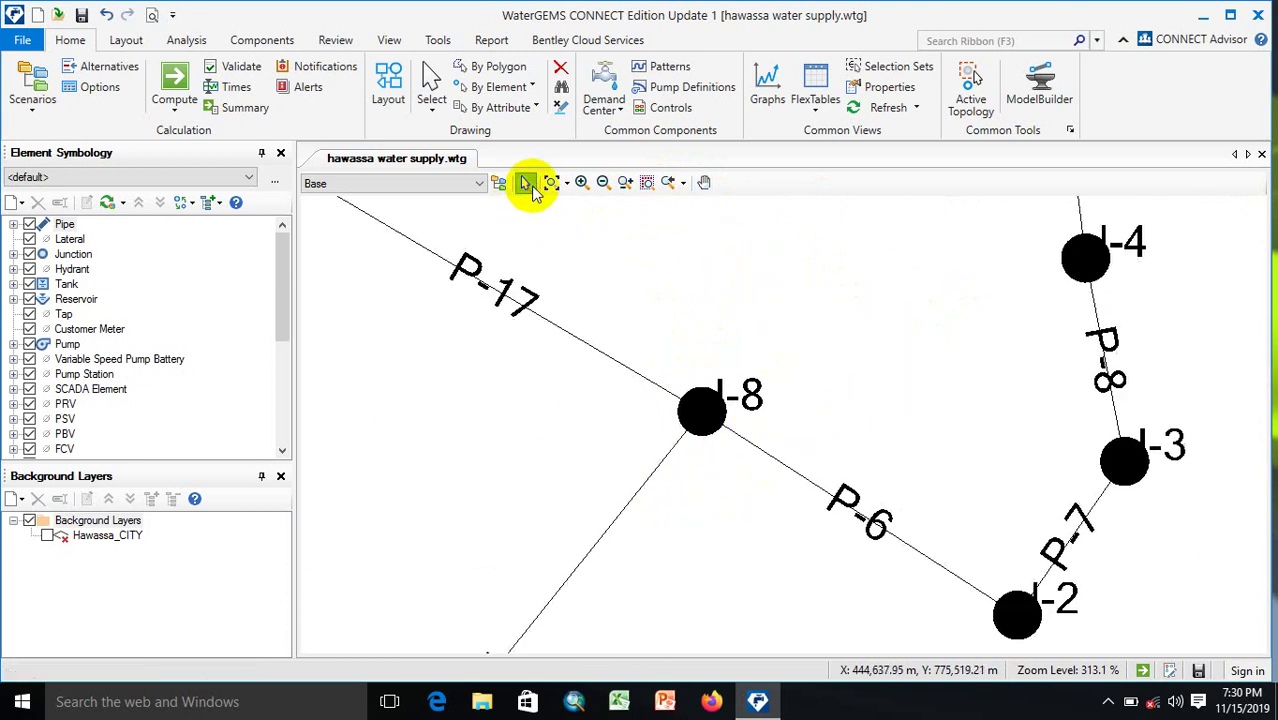
double_click(700, 410)
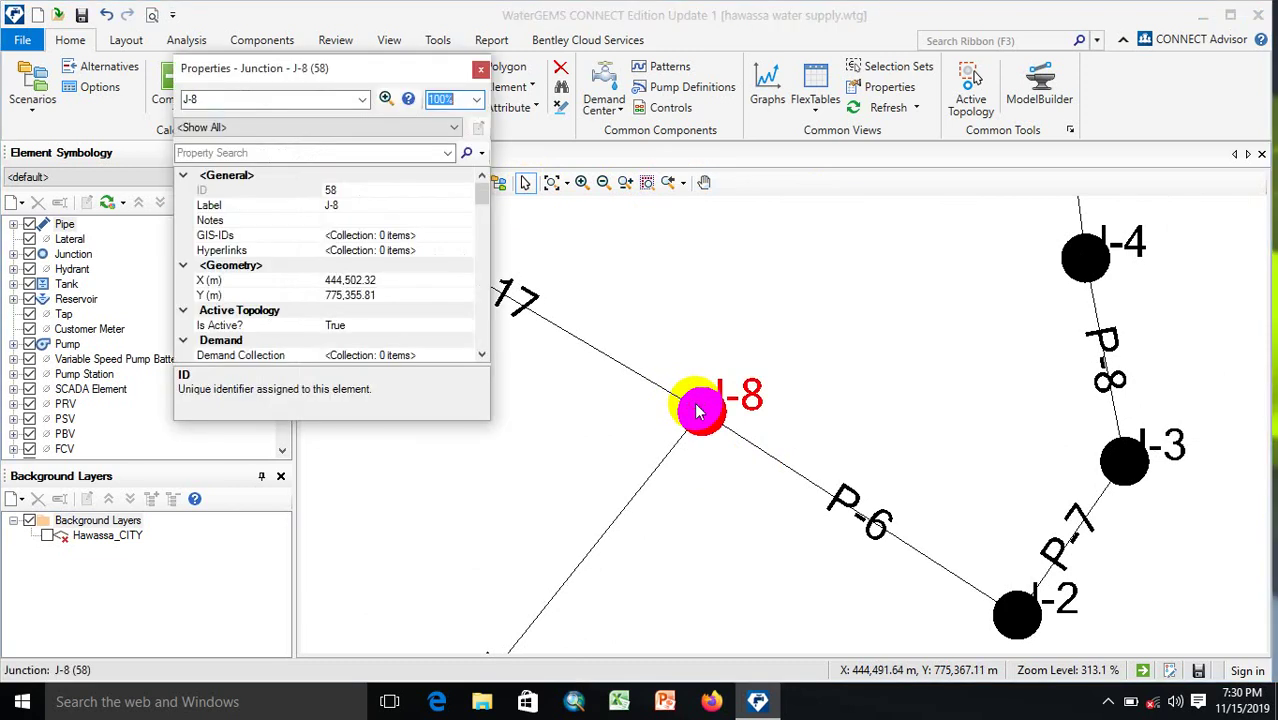
click(482, 356)
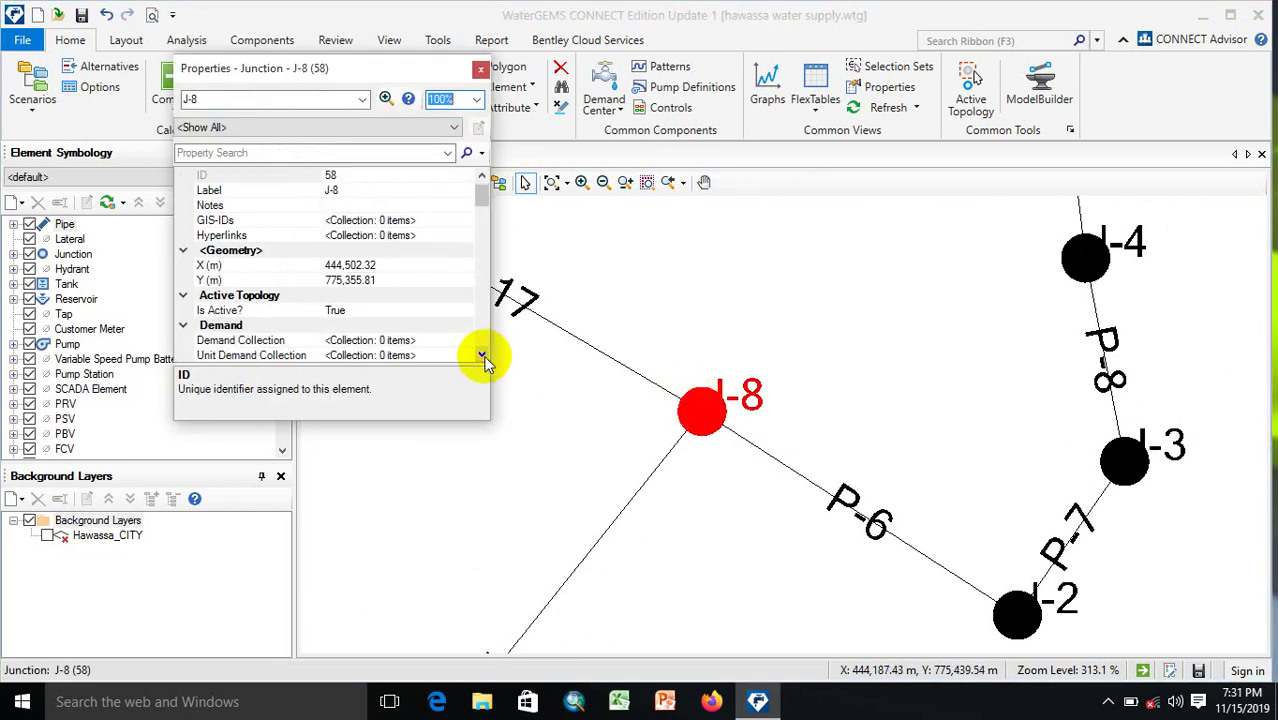
click(482, 356)
click(482, 356)
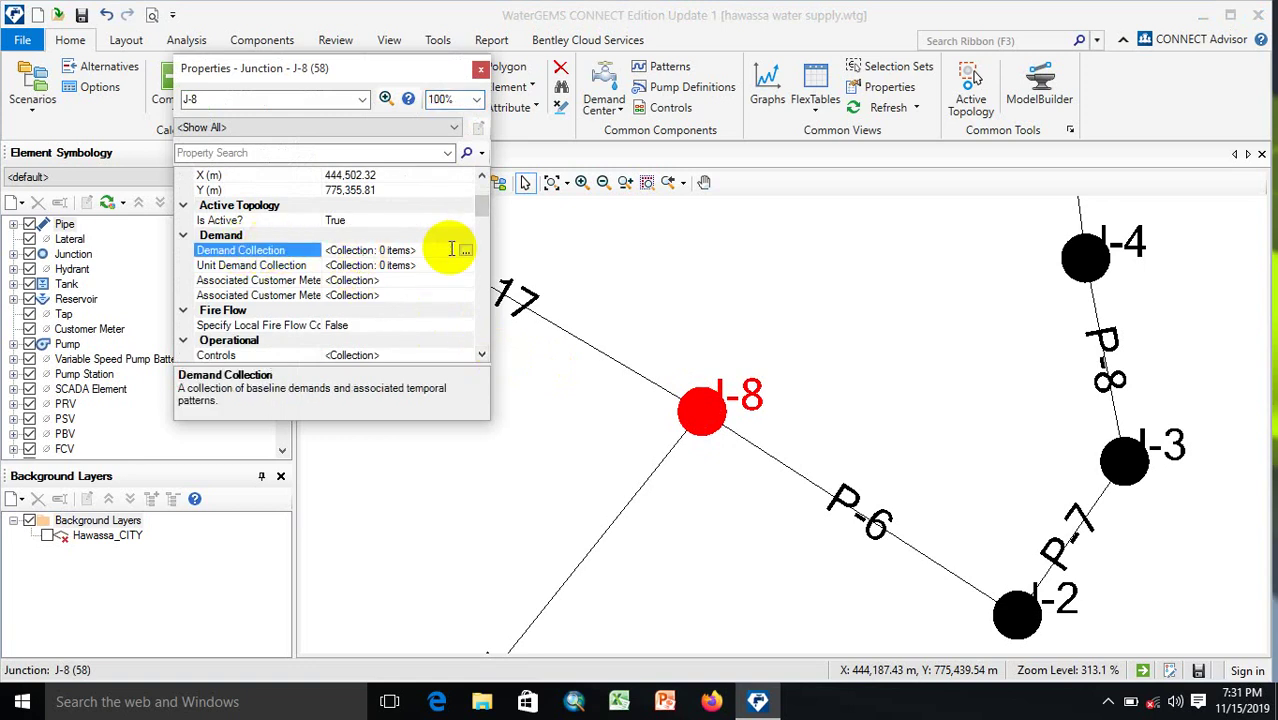
click(466, 252)
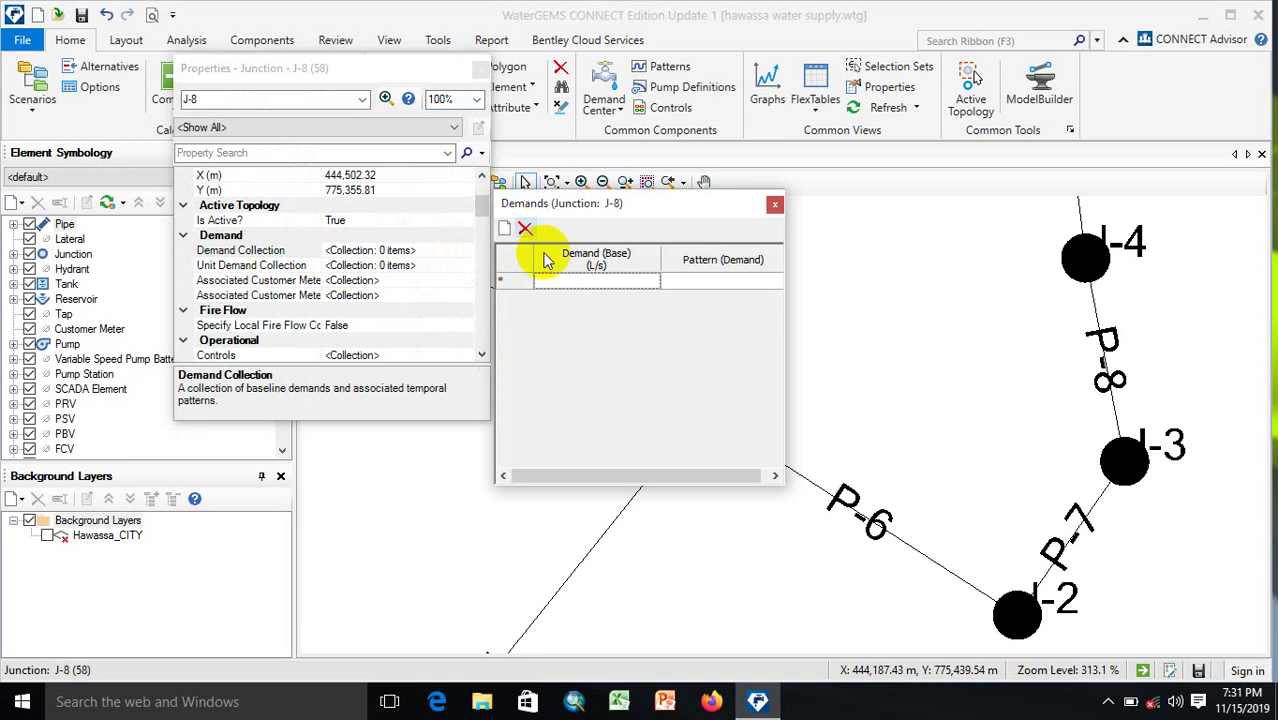
Step: Add a base demand of 20 L/s to junction J-8's demand collection
click(599, 281)
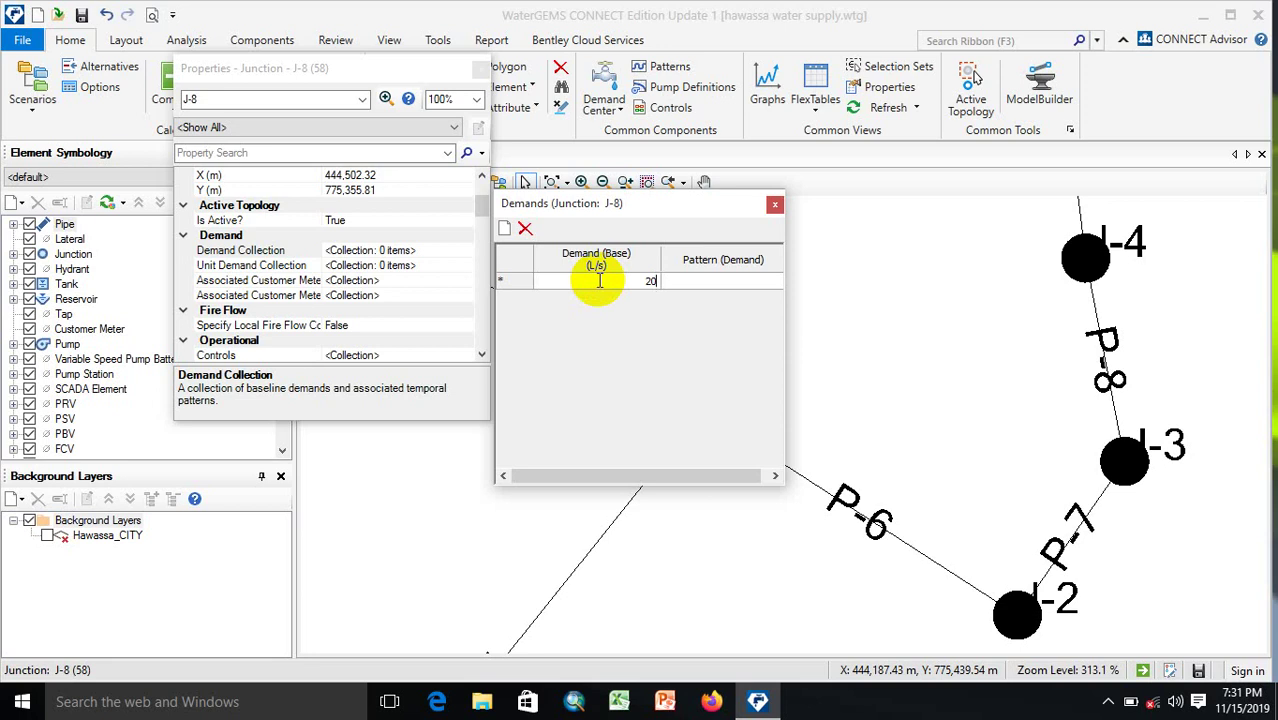
text(20)
click(699, 294)
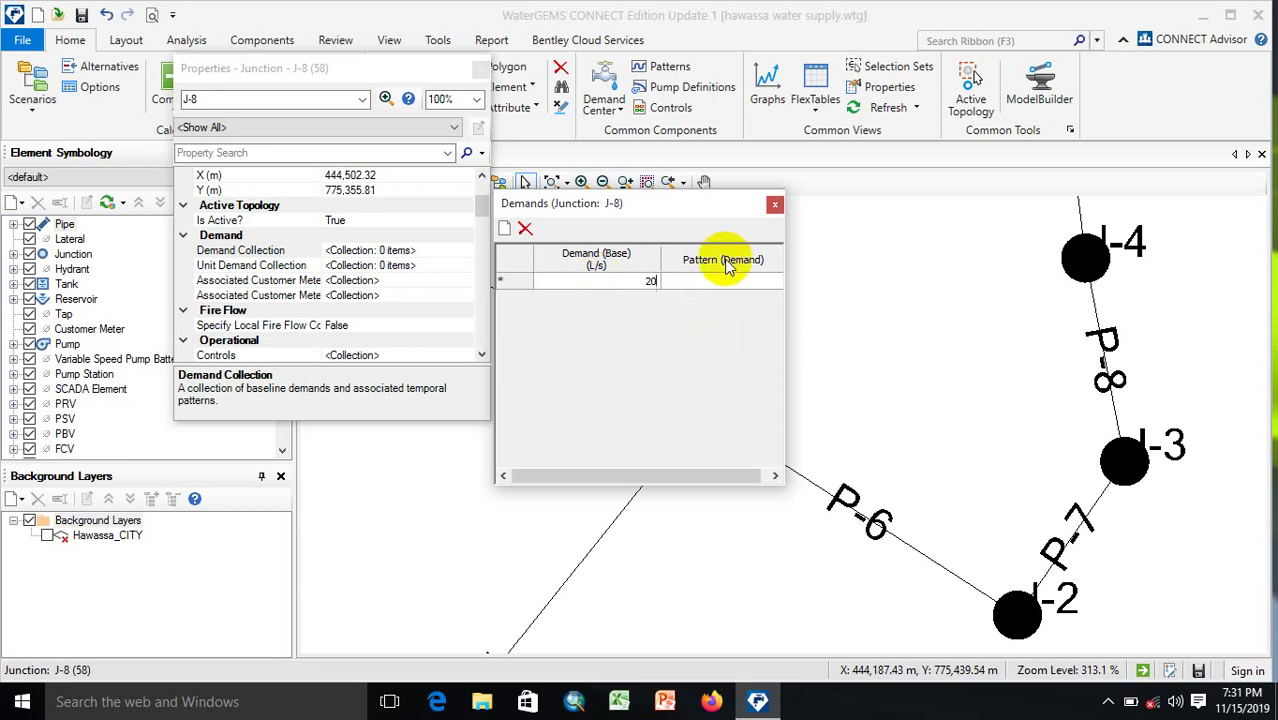
click(733, 282)
click(735, 284)
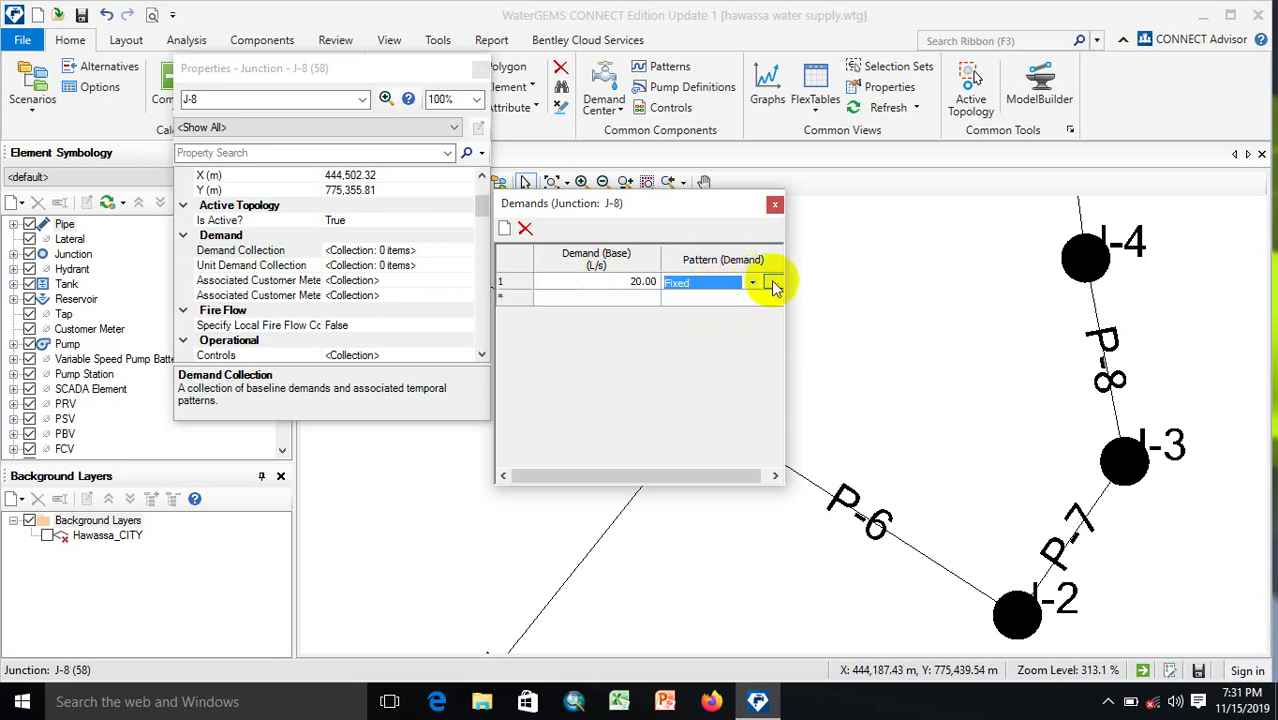
Step: Create a new hydraulic pattern named "residential demand" for the 20 L/s demand's pattern choices
click(774, 284)
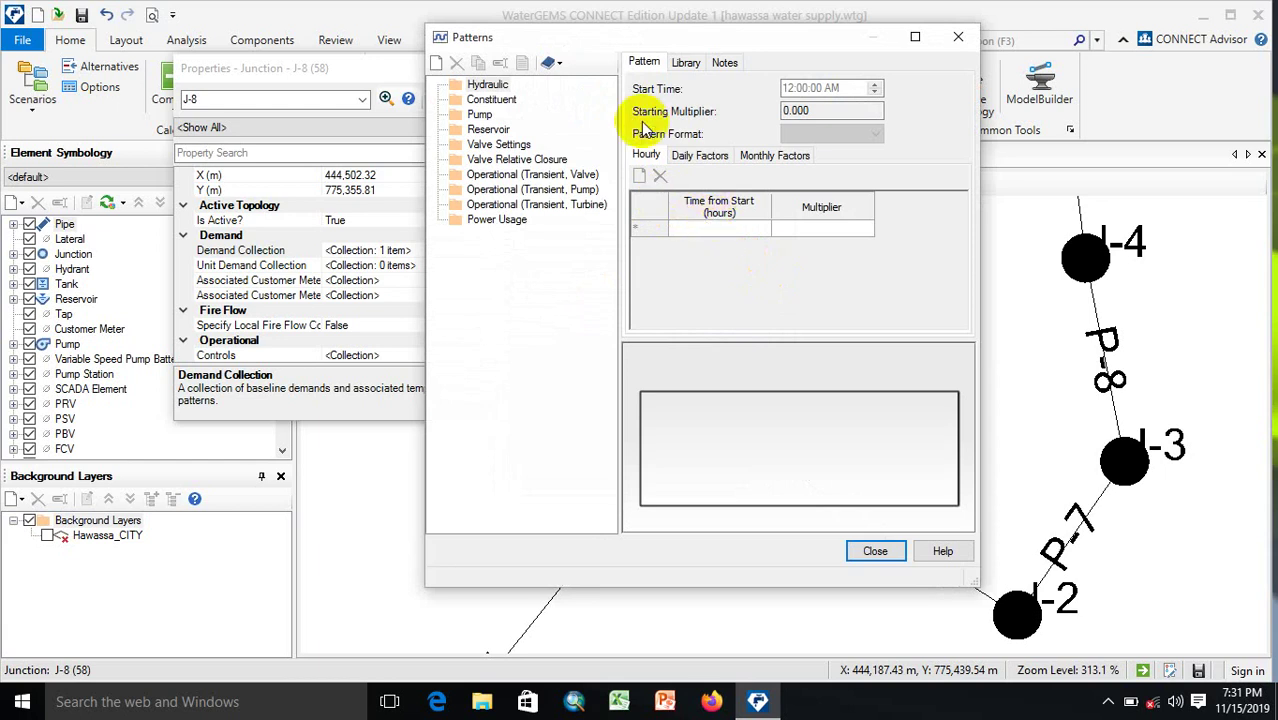
click(437, 66)
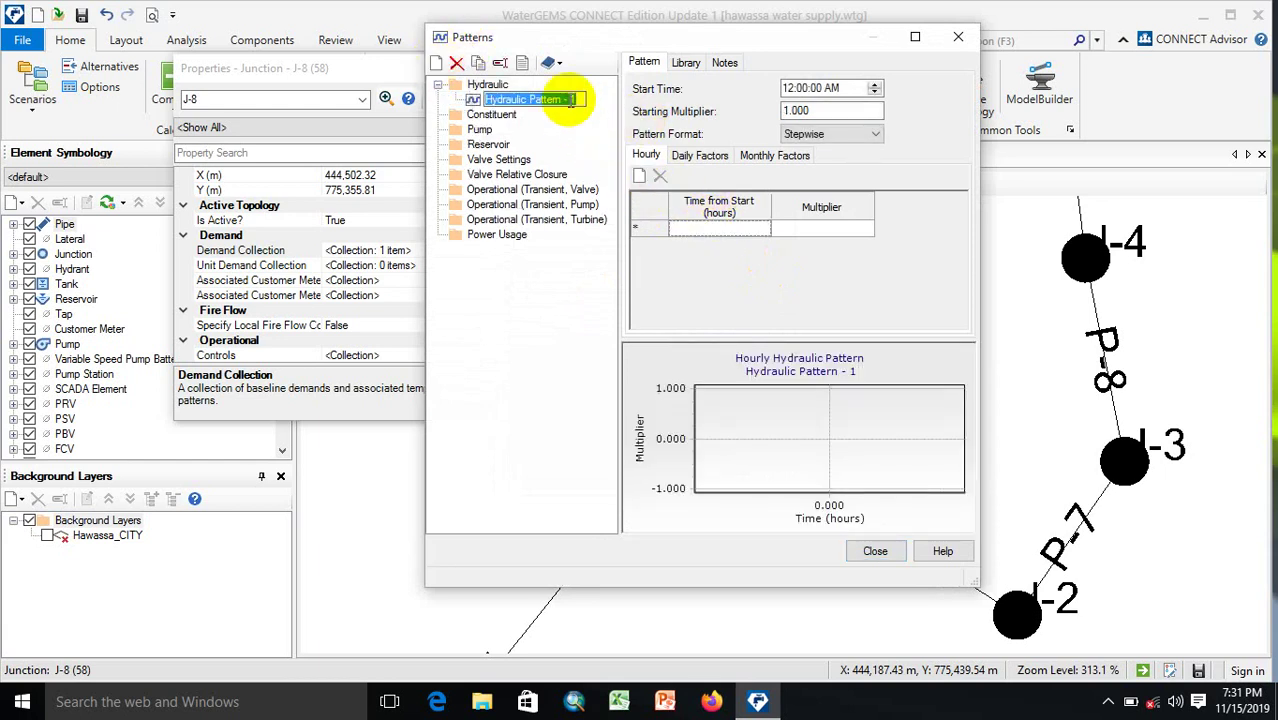
text(res)
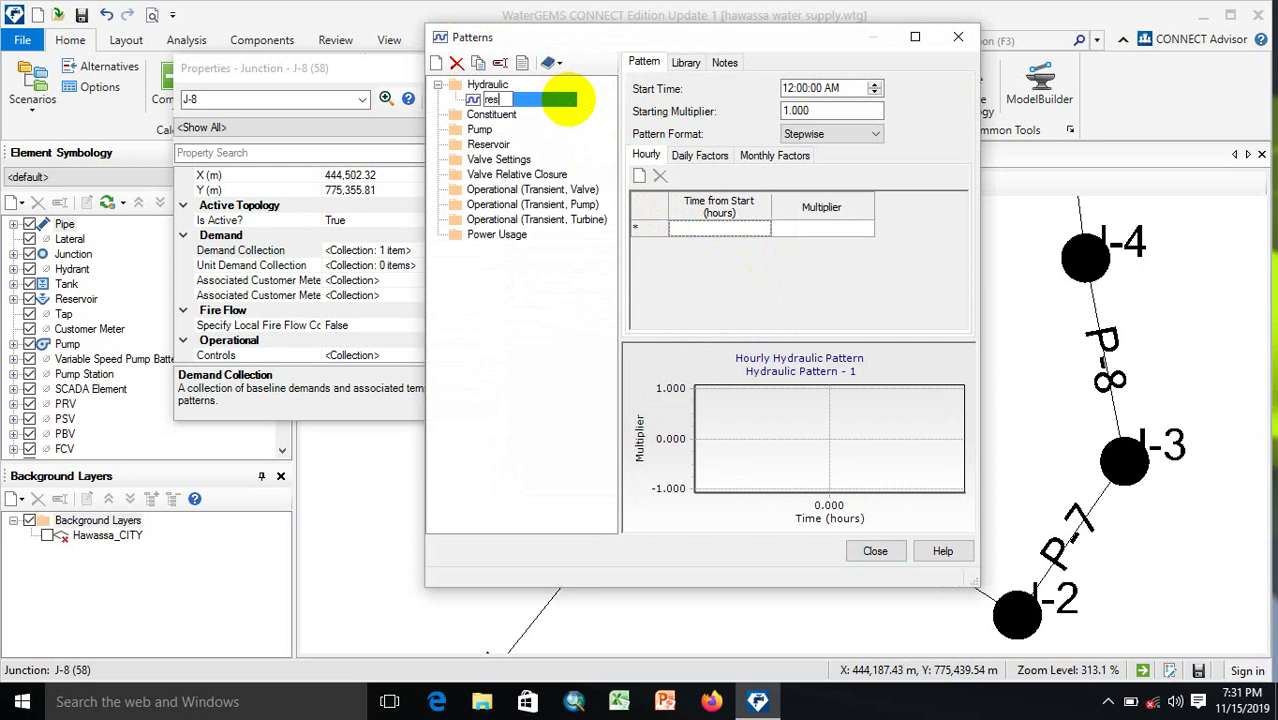
text(idential demand)
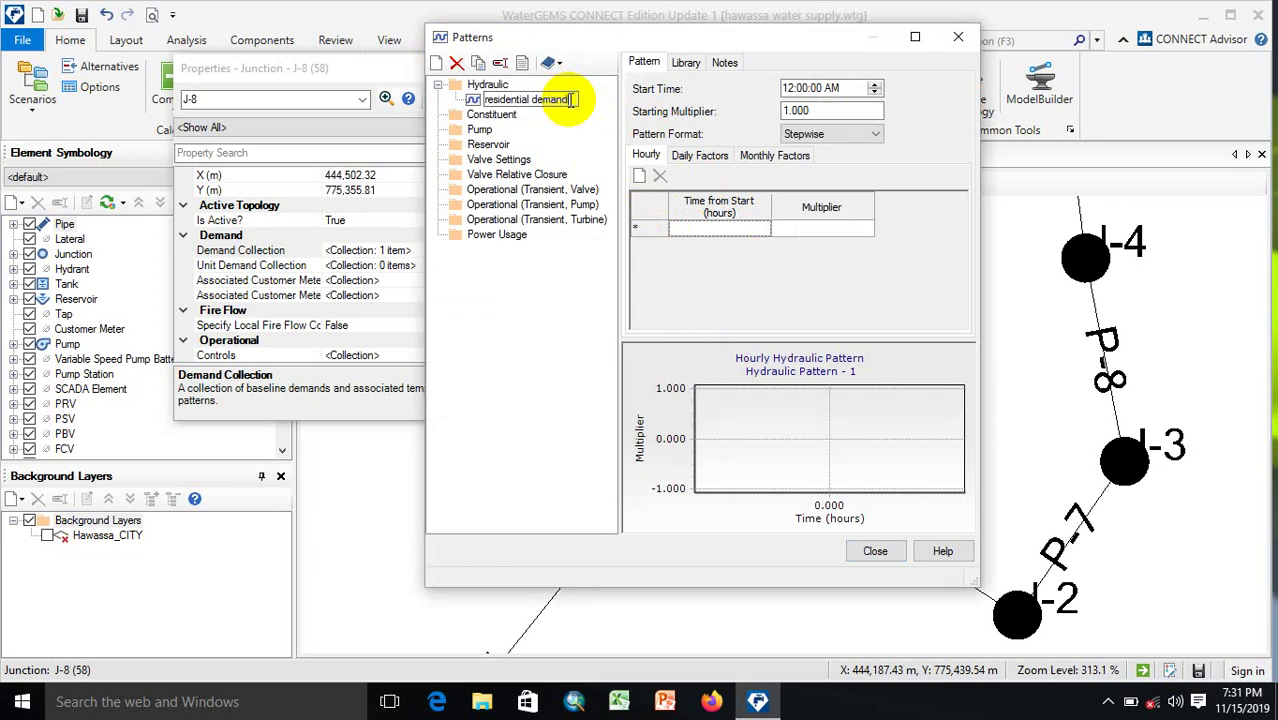
Step: Enter hourly pattern times from start of 6, 12, 18 and 24 hours for residential demand
click(727, 229)
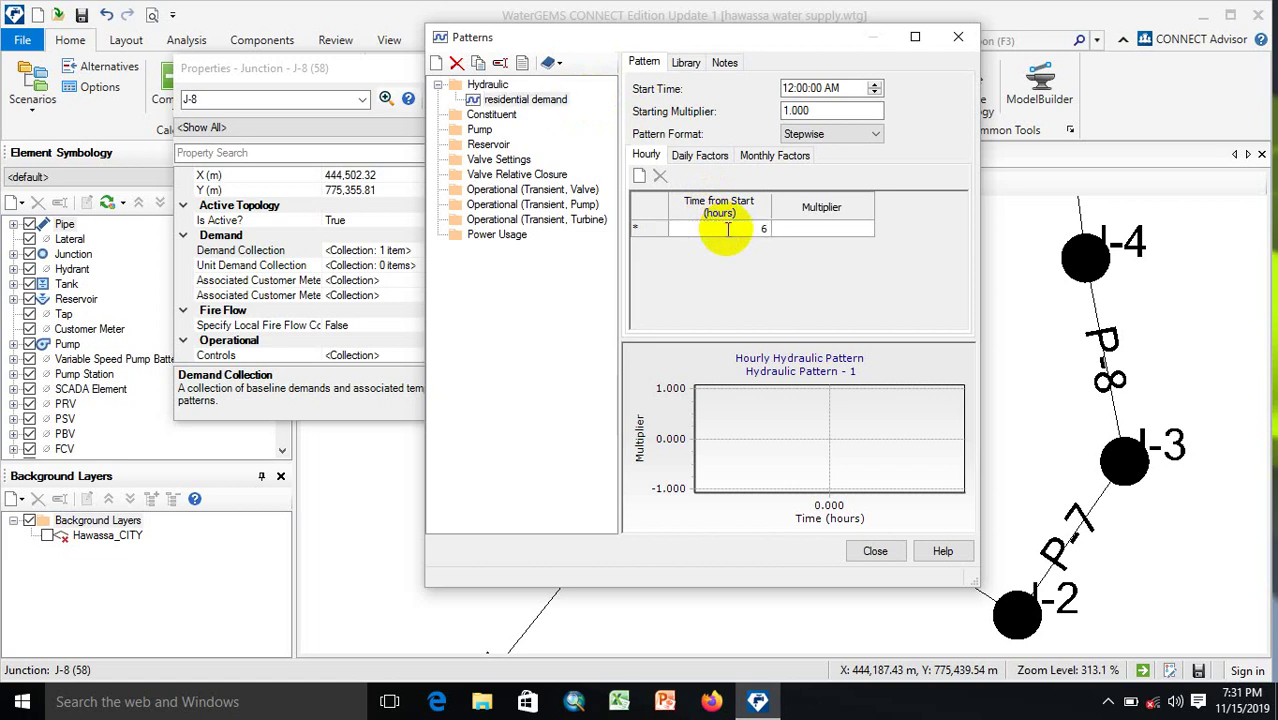
click(760, 245)
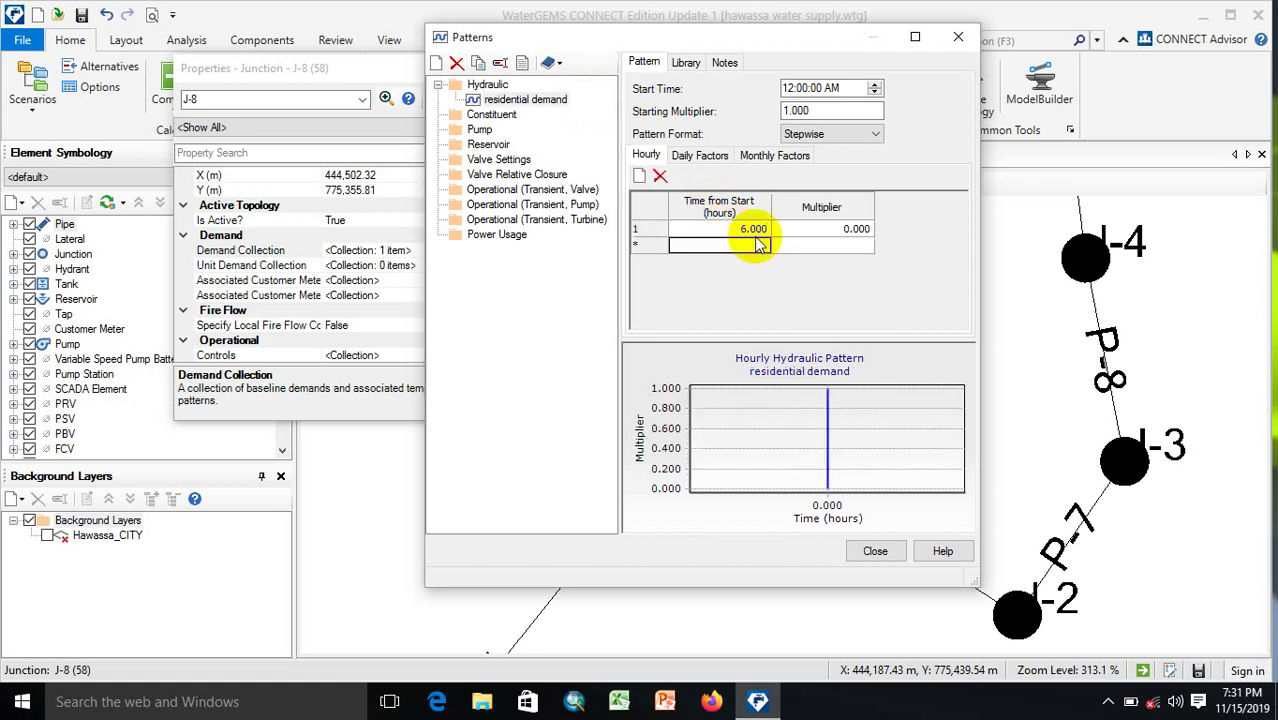
click(755, 248)
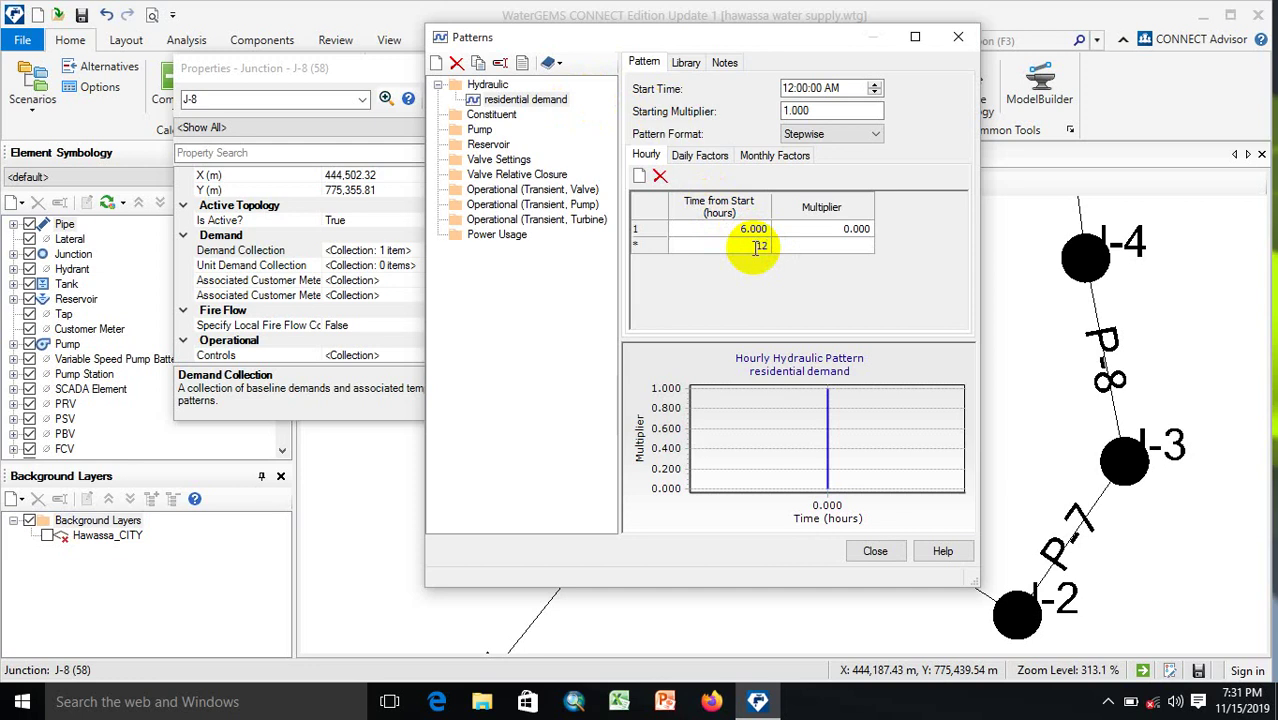
text(12)
key(Return)
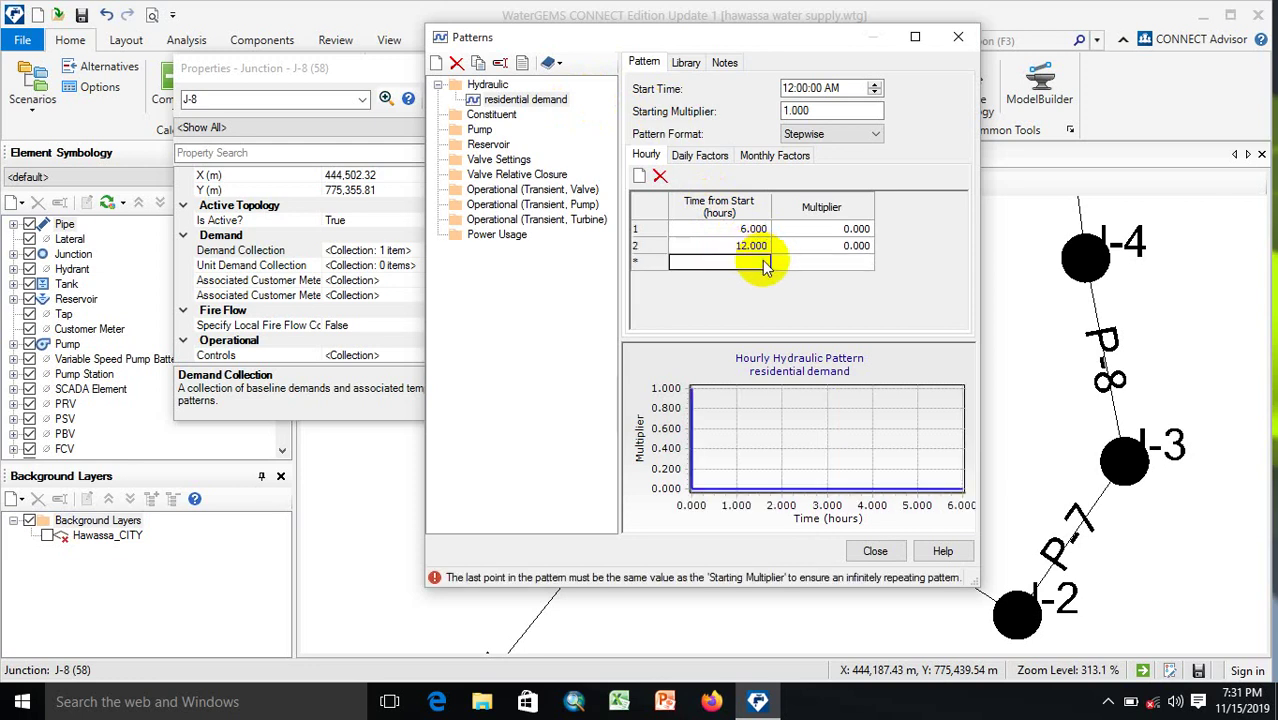
text(18)
key(Return)
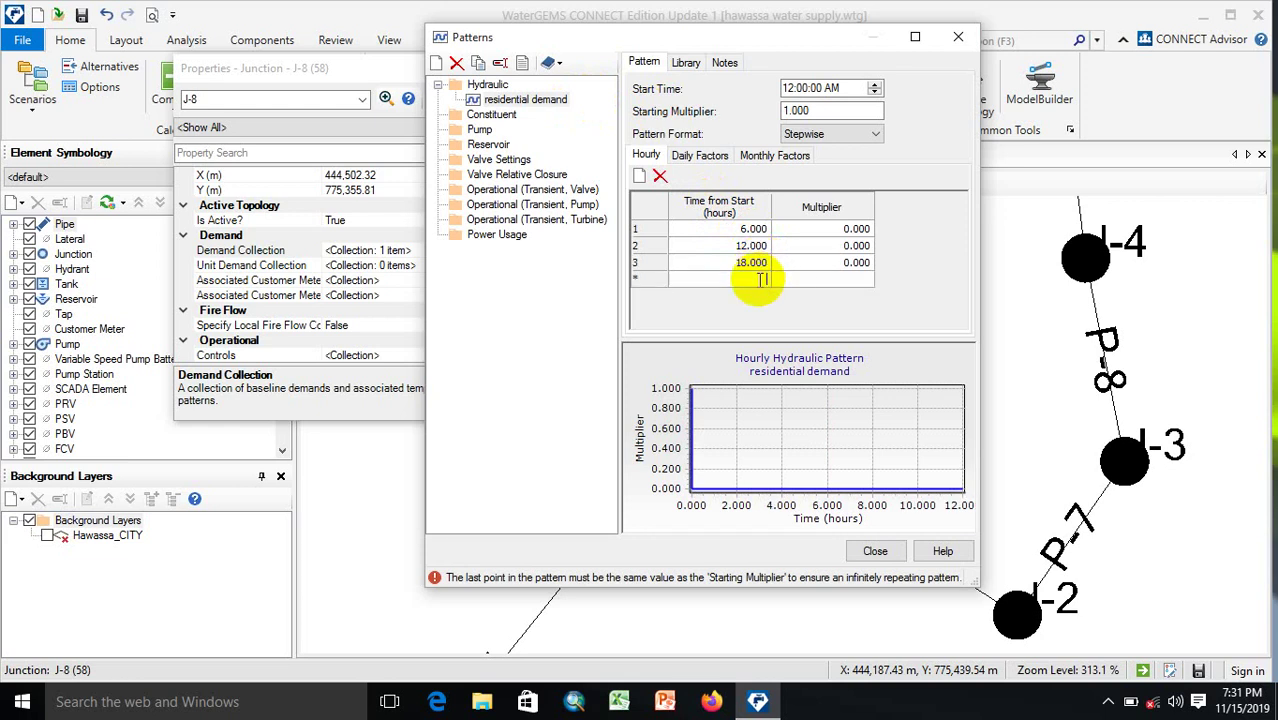
Step: Set both the 24-hour multiplier and the starting multiplier of the residential demand pattern to 0.4
click(850, 284)
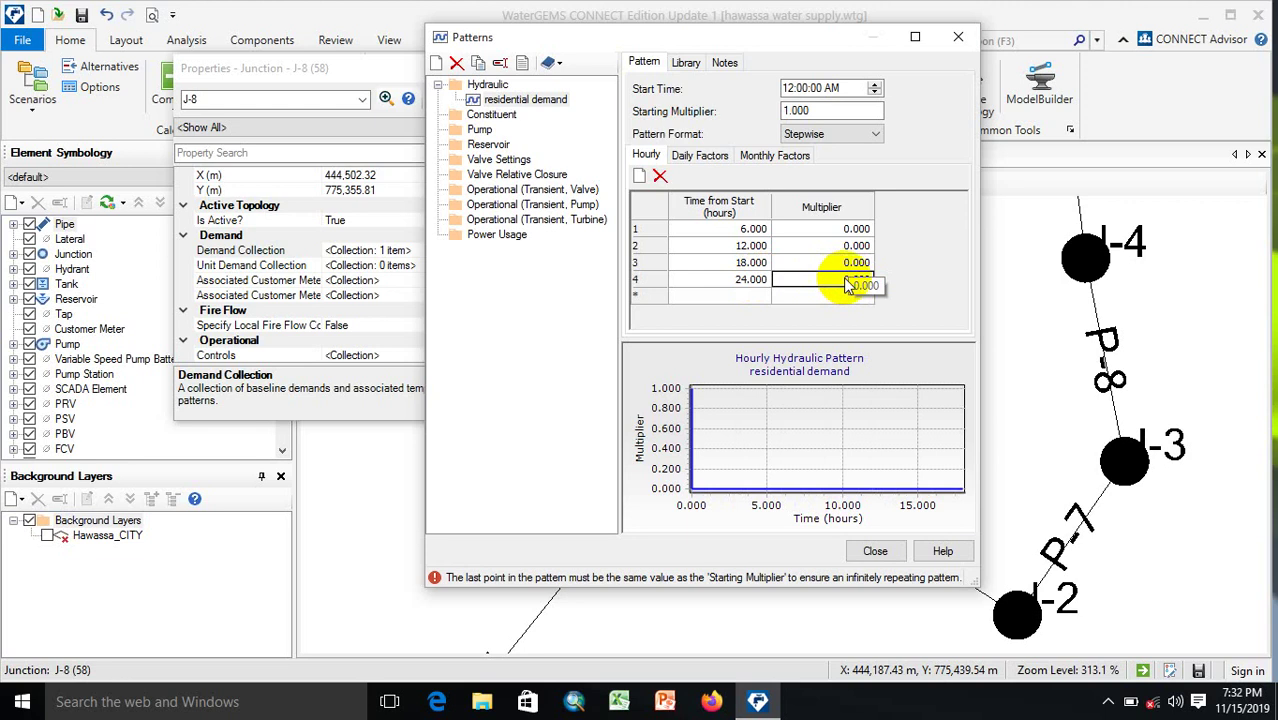
text(0.4)
click(826, 112)
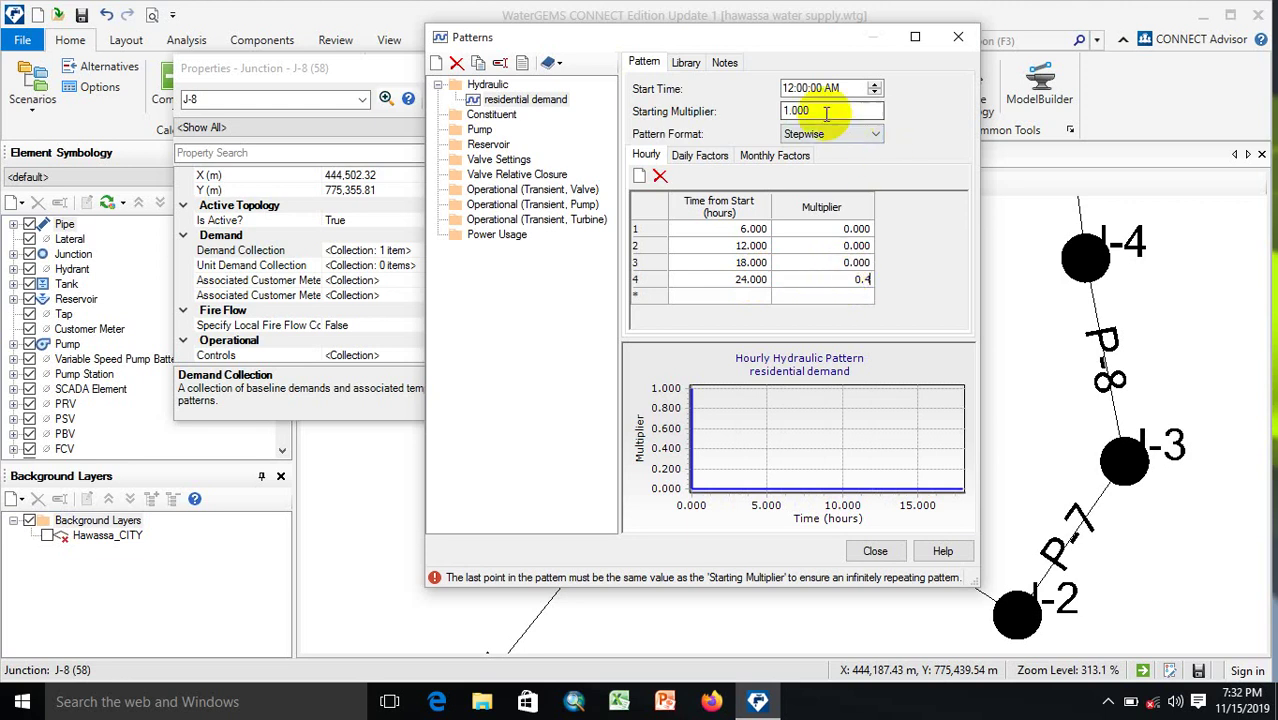
double_click(826, 112)
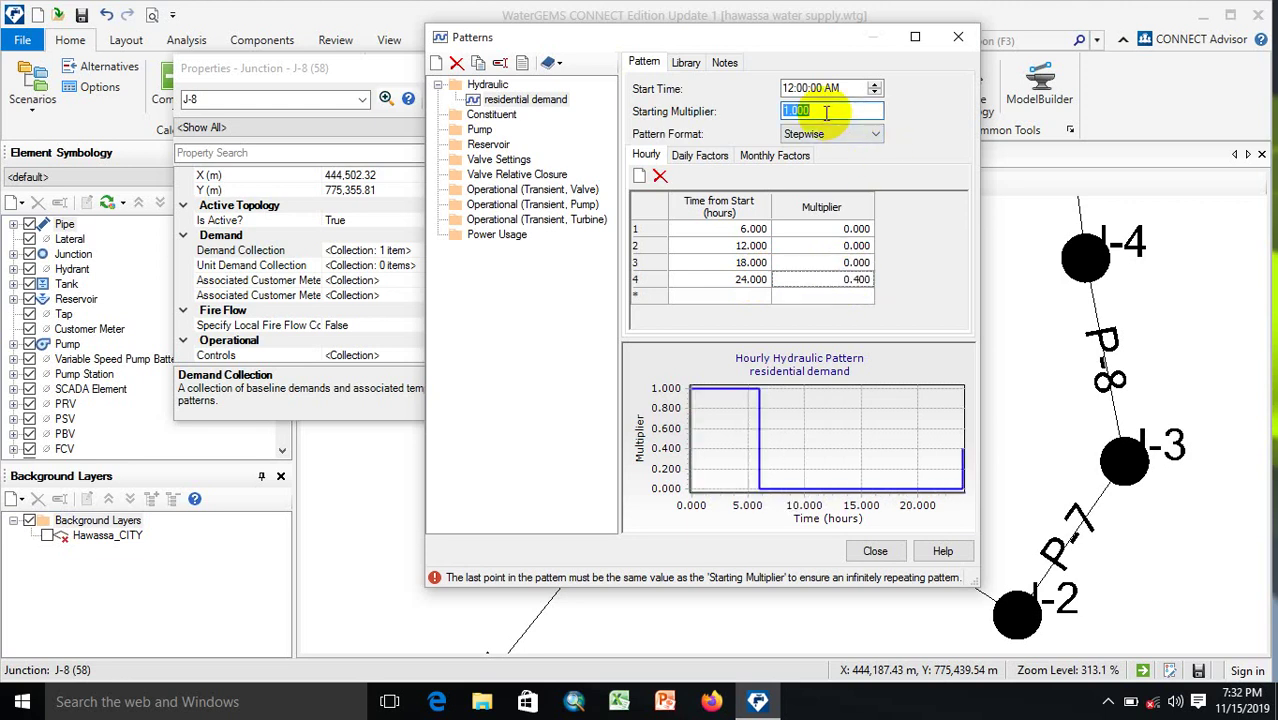
text(0.4)
Step: Set the residential pattern's multipliers to 1.2 at 6 hours, 0.7 at 12 hours and 1.1 at 18 hours
click(846, 230)
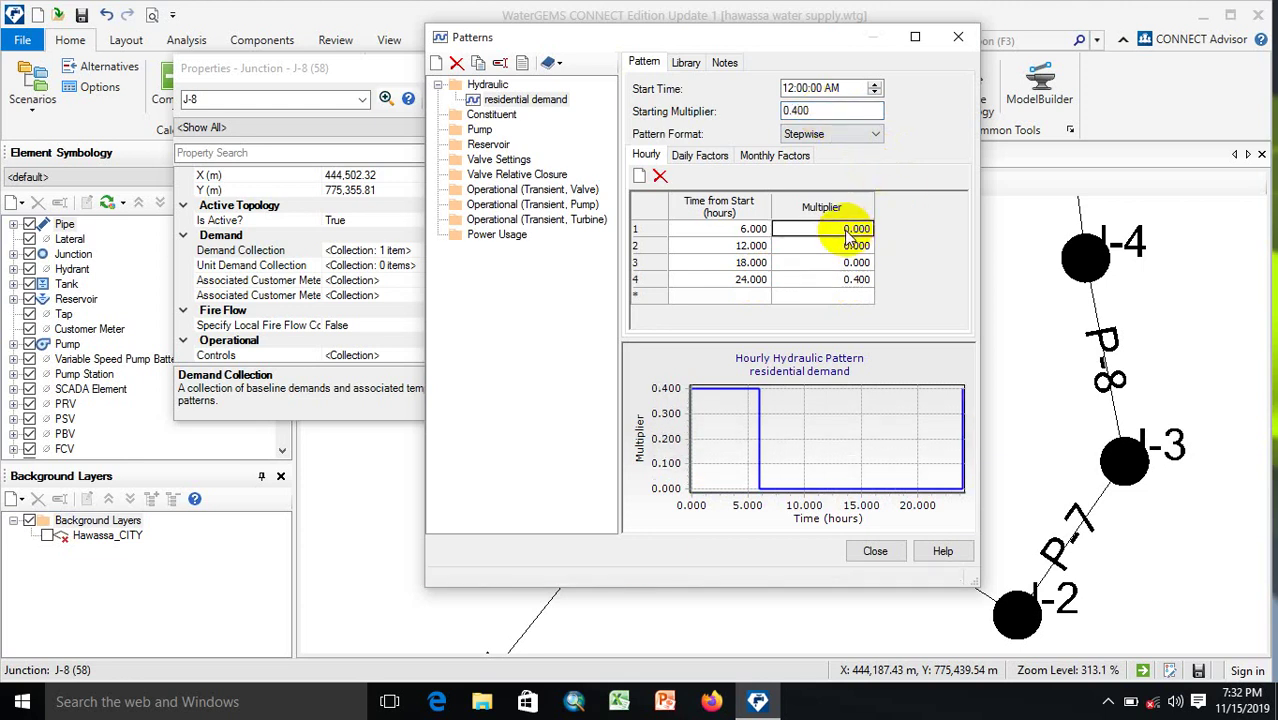
text(1.2)
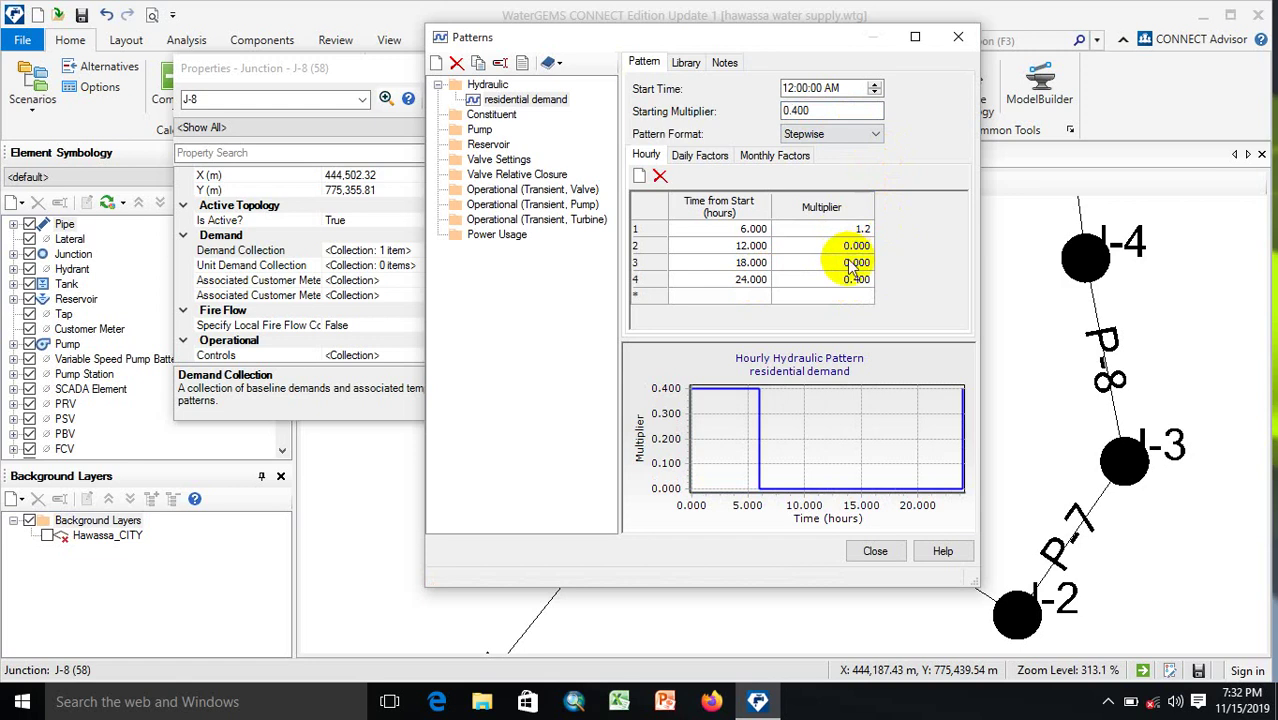
click(853, 247)
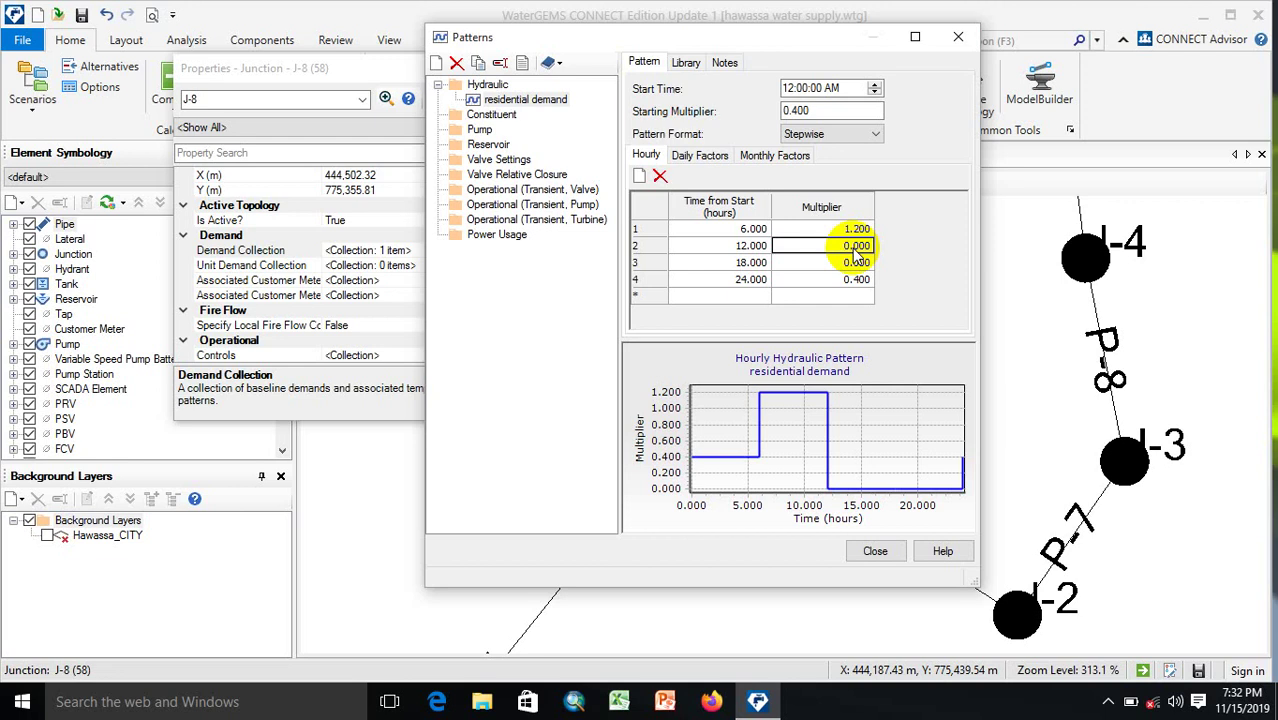
text(0)
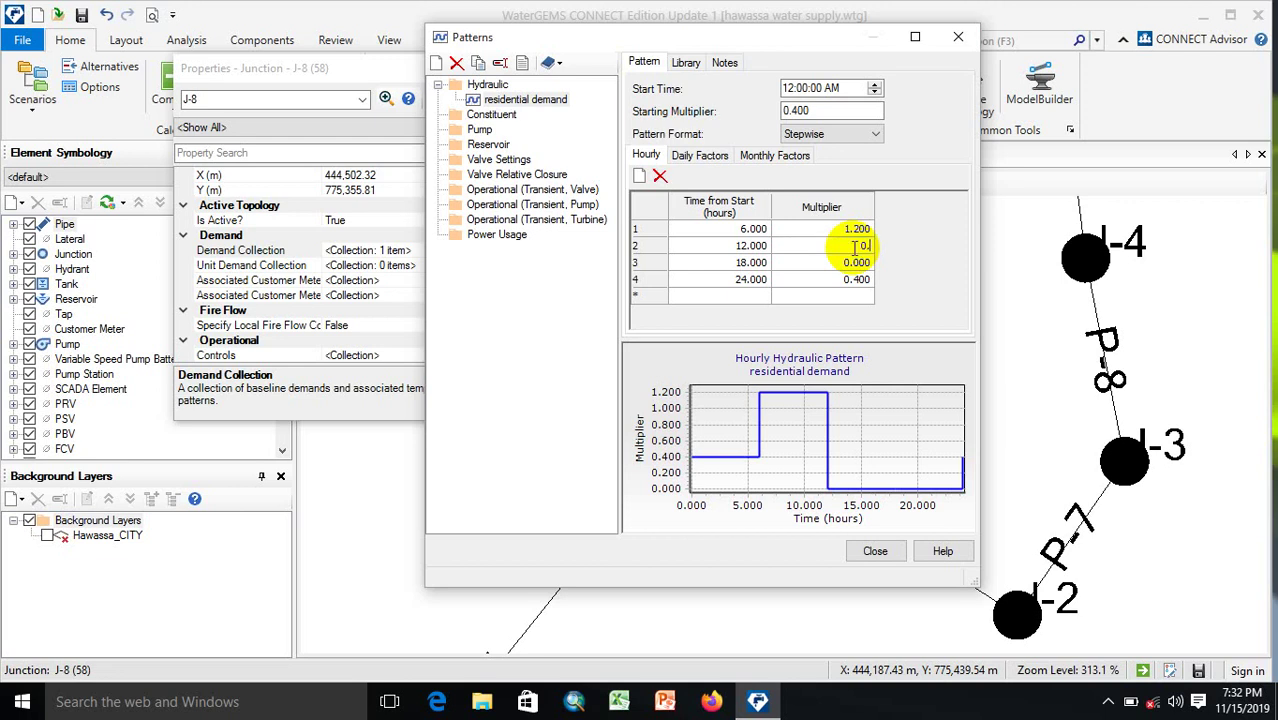
text(.7)
click(866, 262)
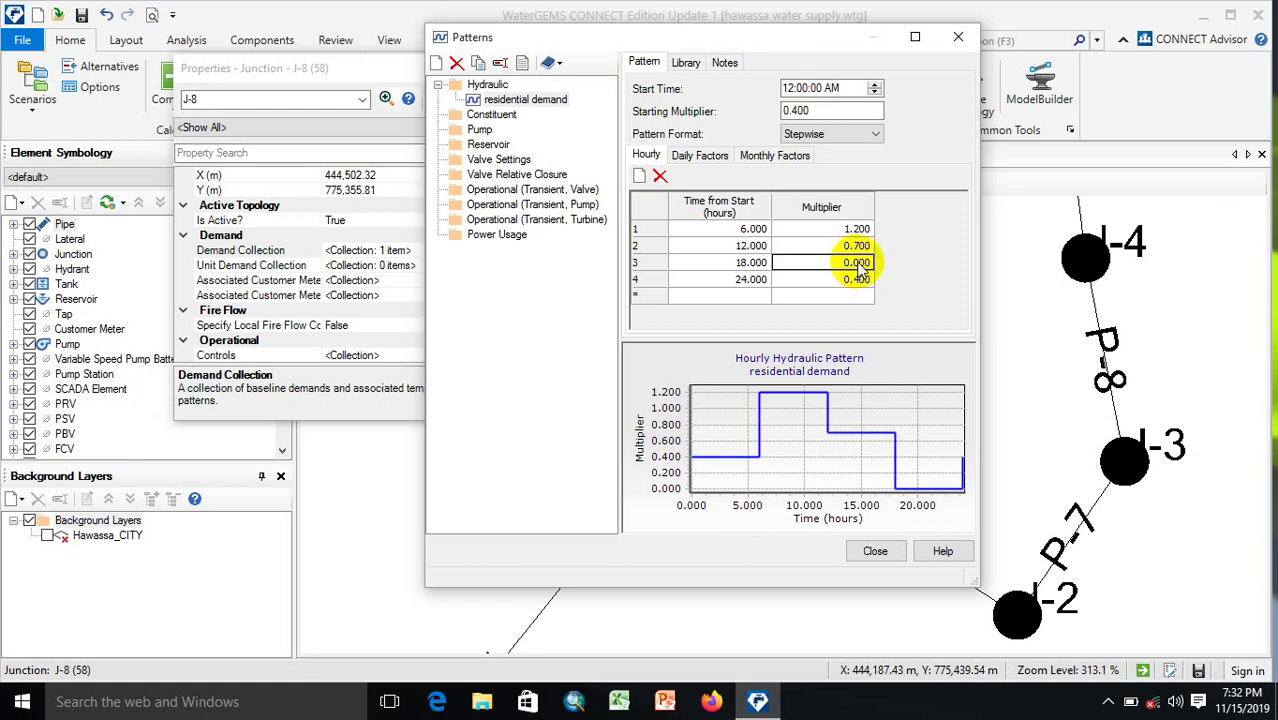
click(859, 263)
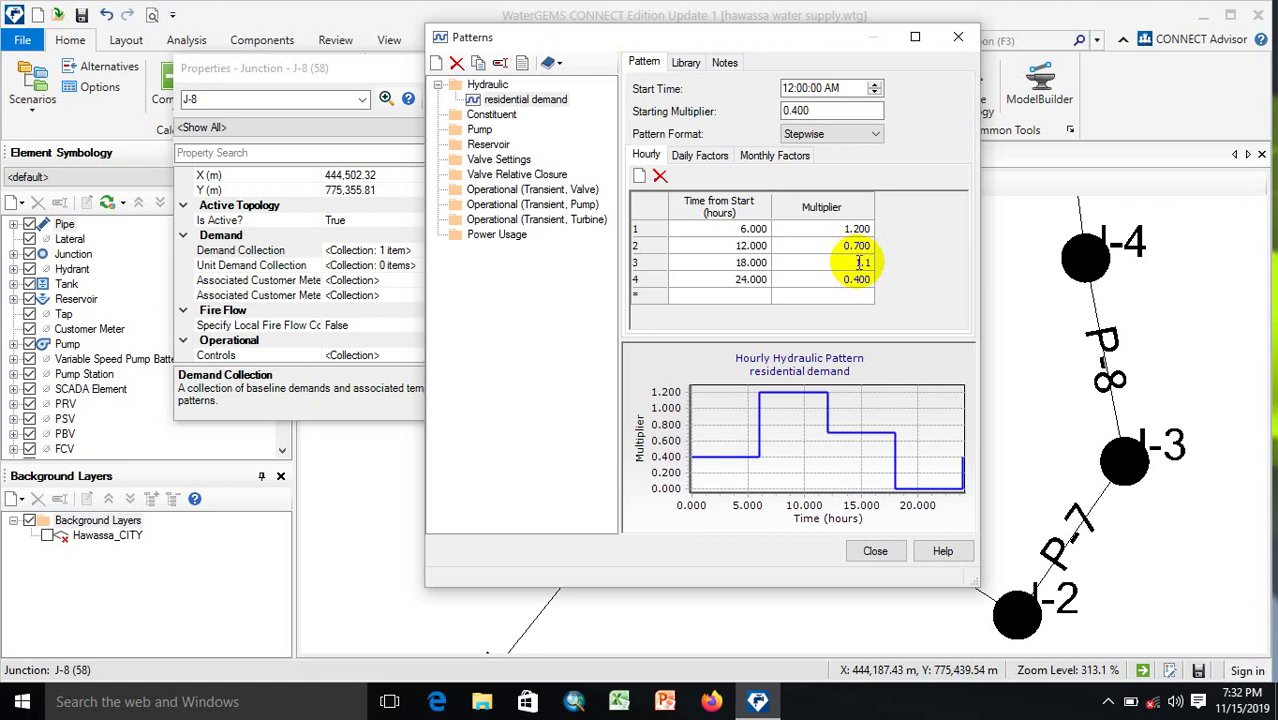
click(840, 246)
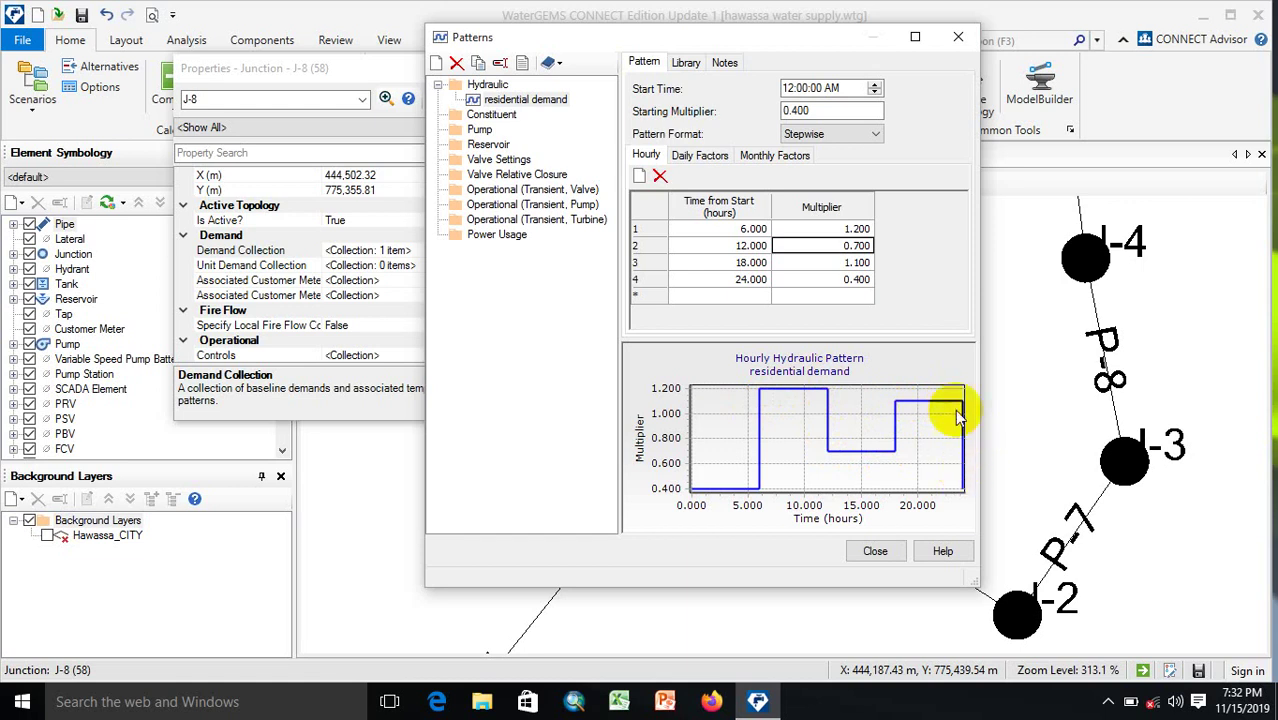
Step: Add a second hydraulic pattern named "commecial demand" without hourly values and close the pattern definitions
click(437, 66)
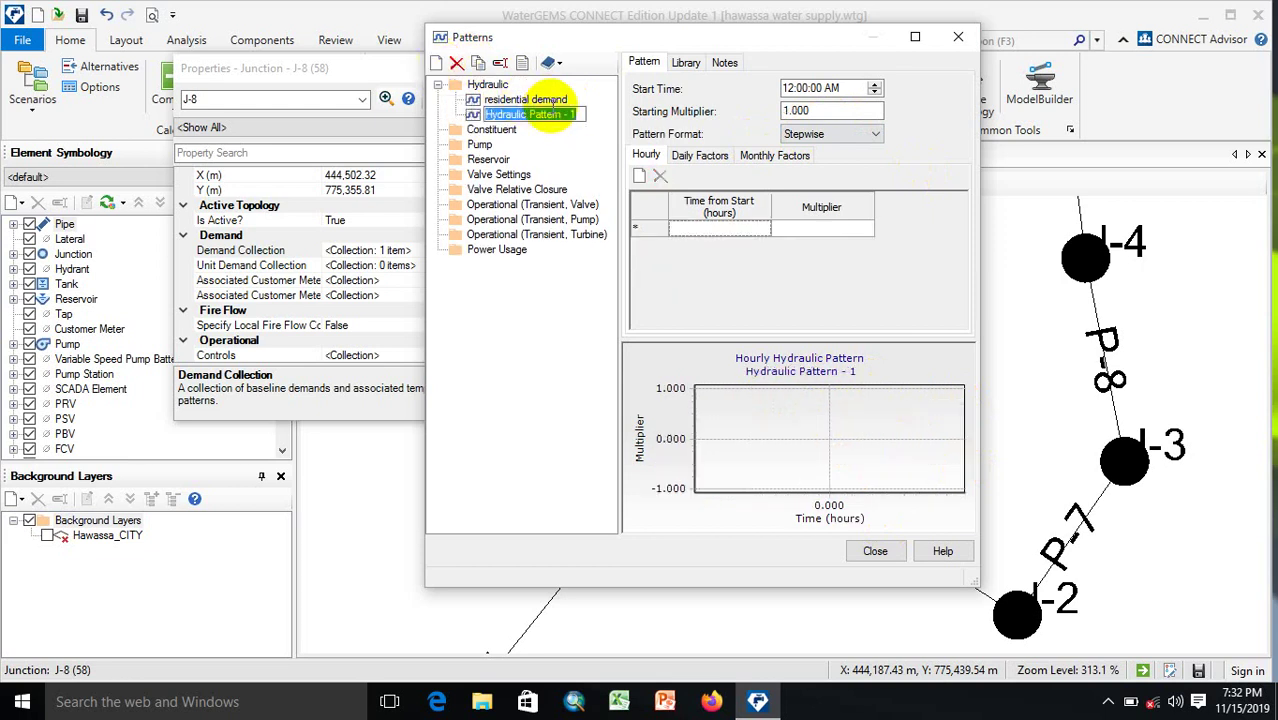
text(com)
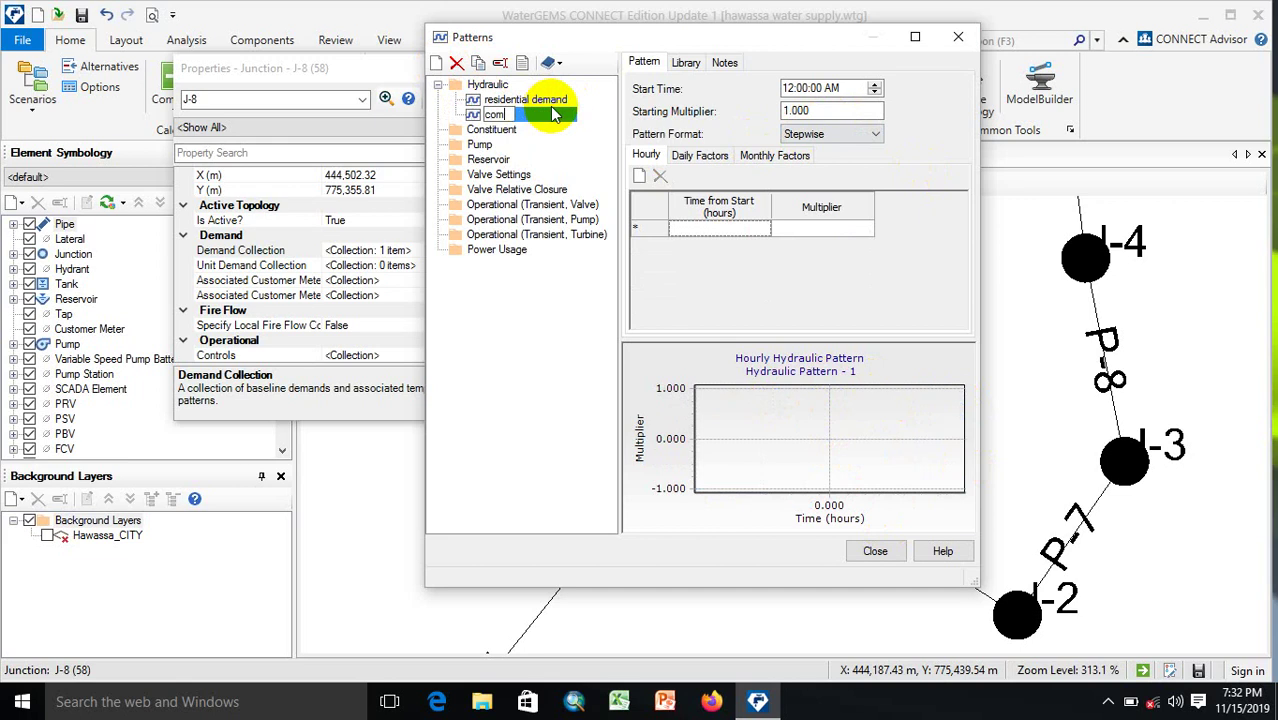
text(mercial demand)
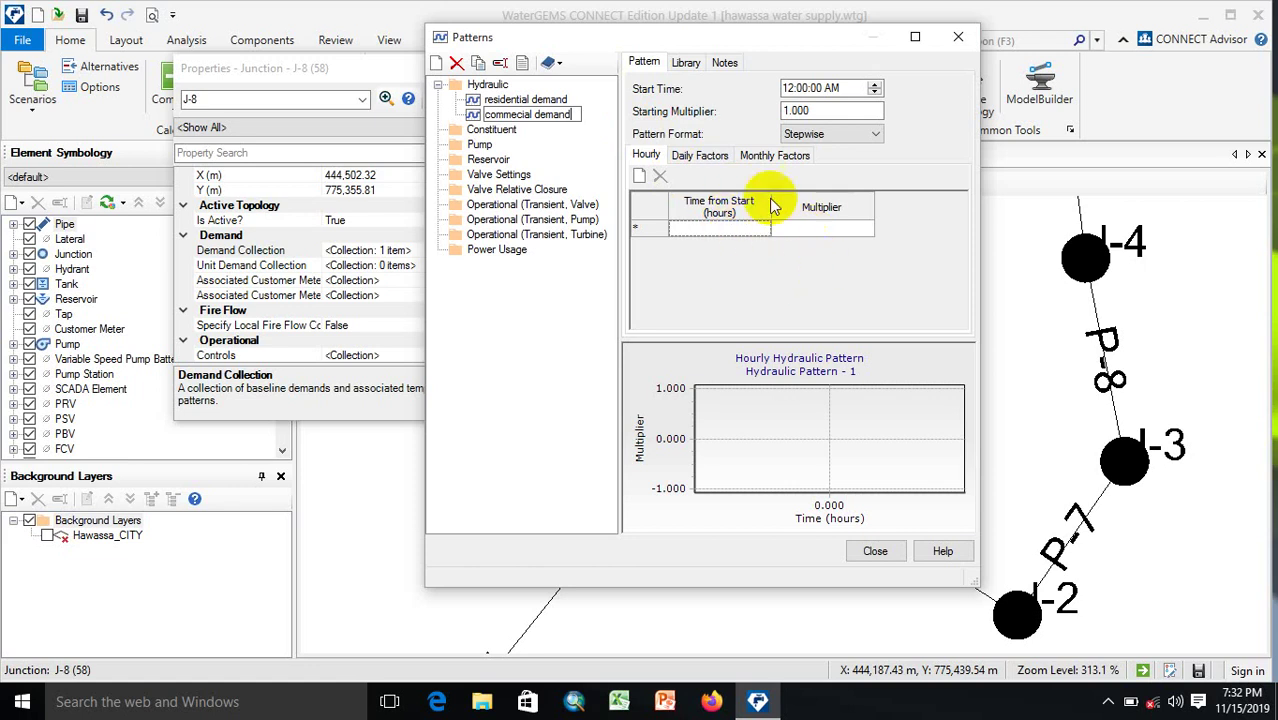
click(958, 38)
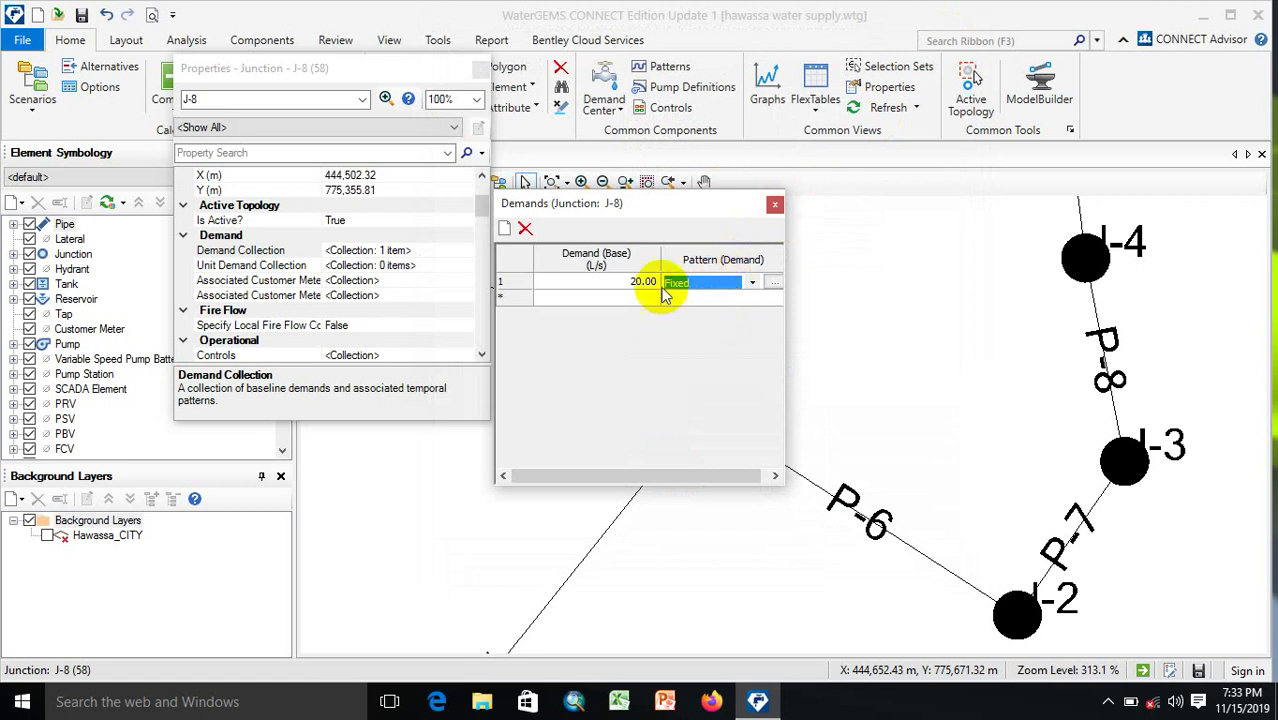
Step: Assign the residential demand pattern to J-8's 20 L/s demand, add a 12 L/s demand with the commecial demand pattern, and close the junction's properties
click(751, 284)
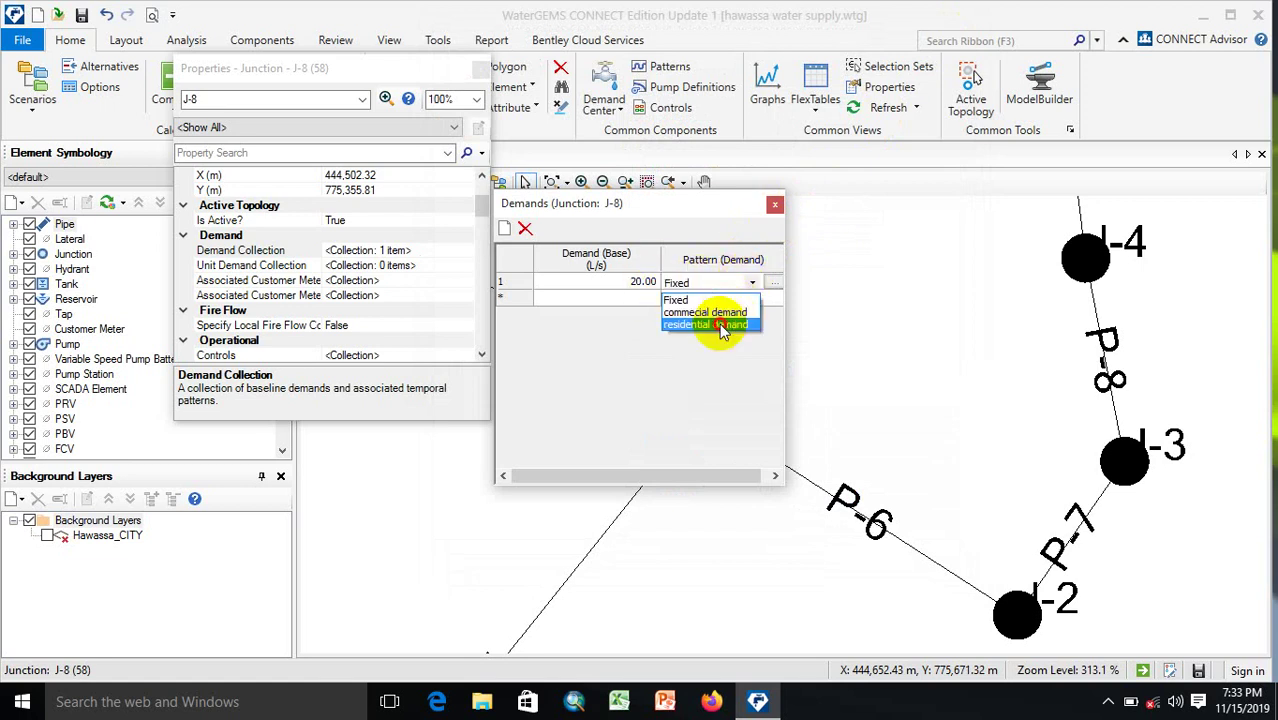
click(722, 328)
click(640, 299)
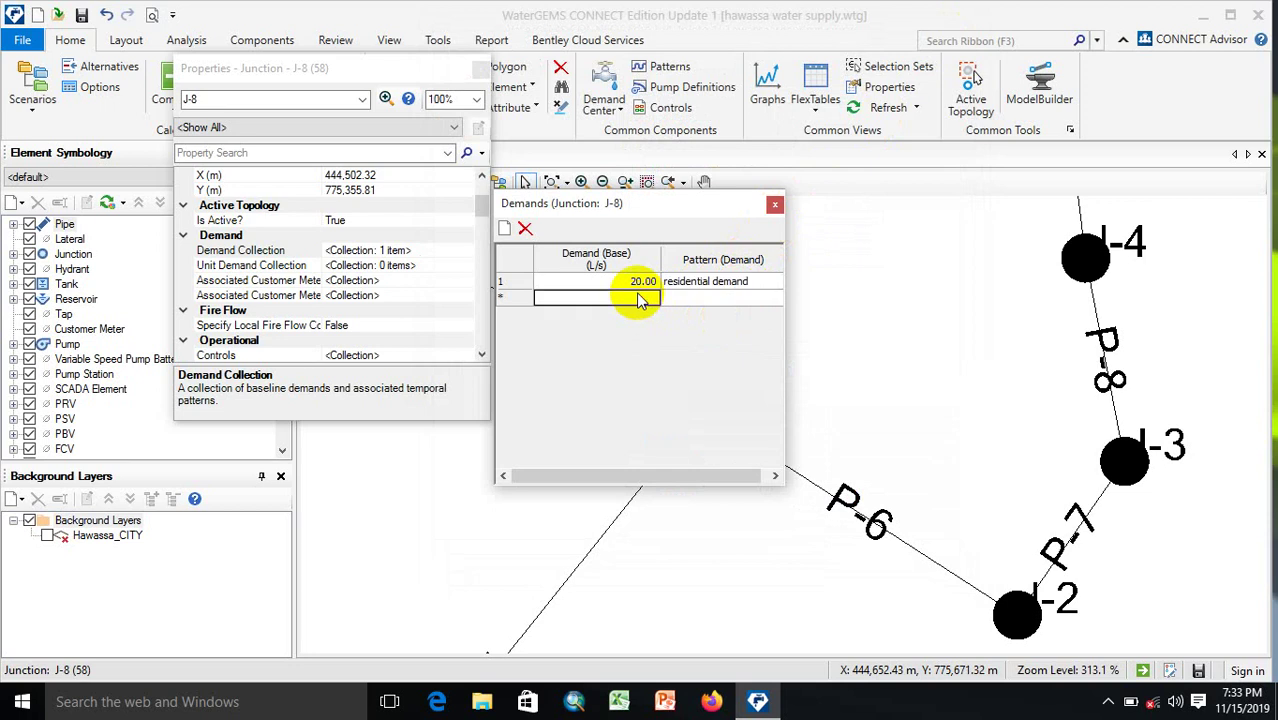
text(12)
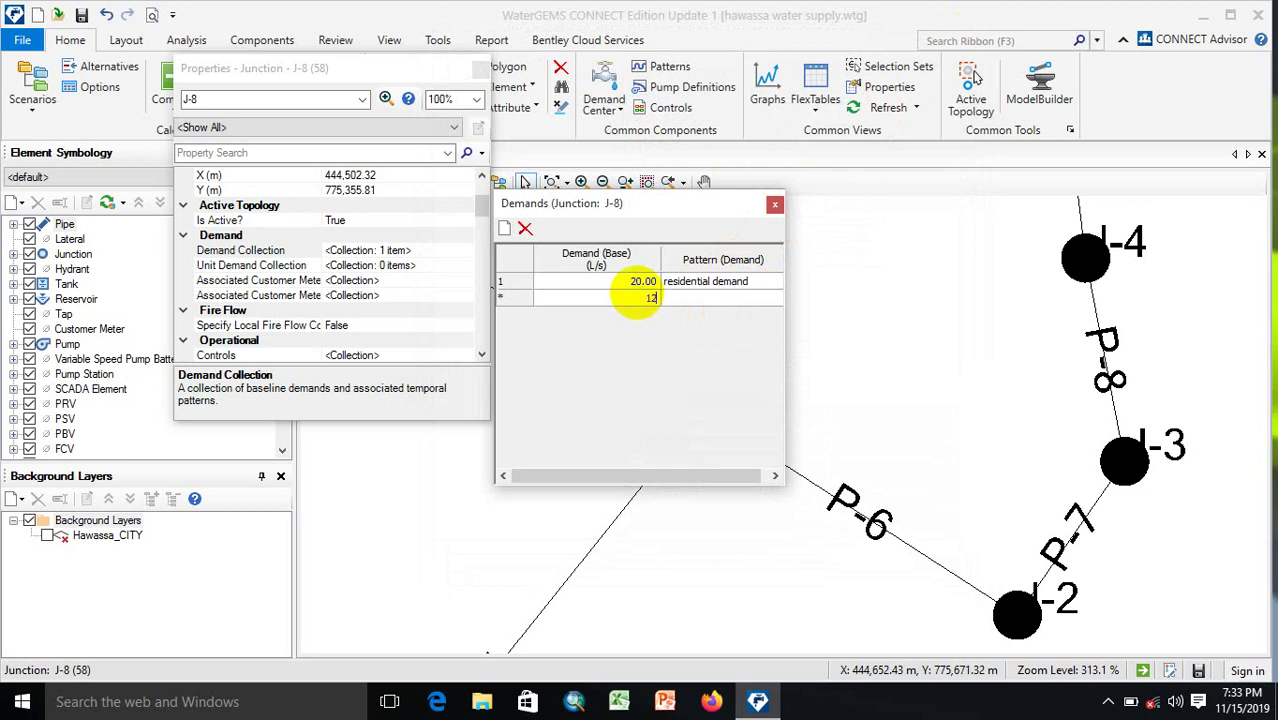
click(700, 300)
click(705, 302)
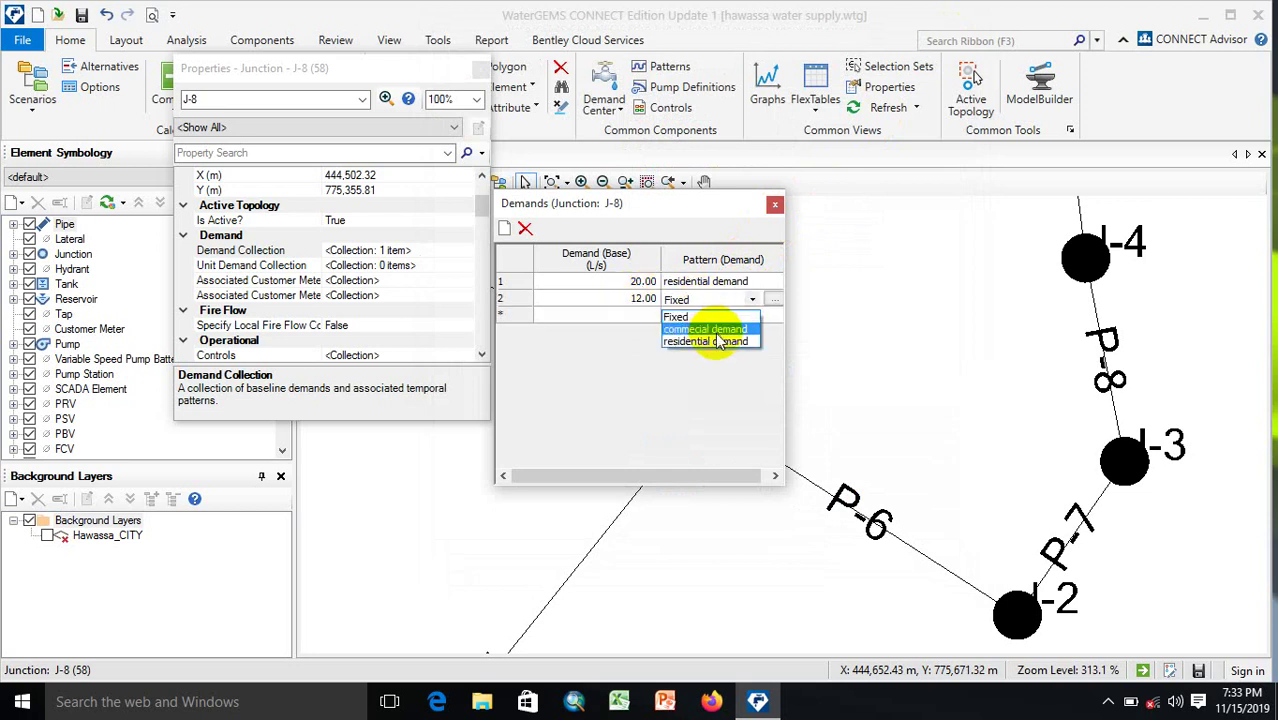
click(723, 330)
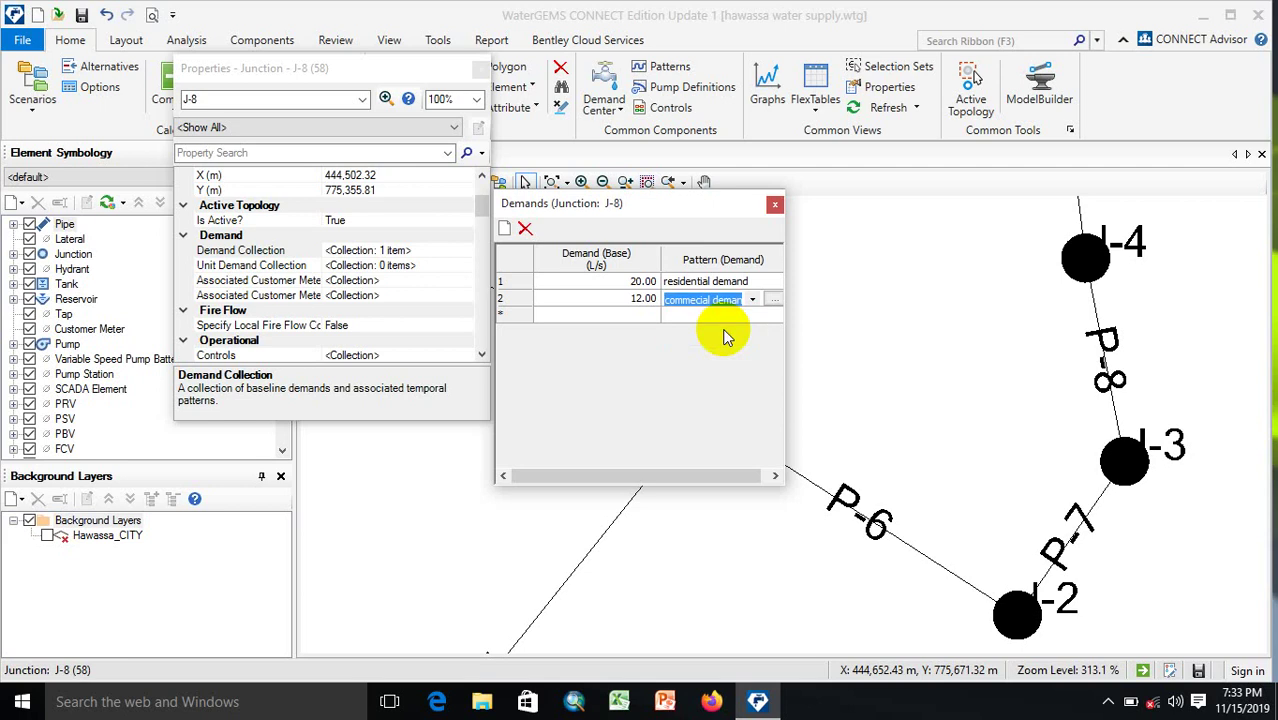
click(775, 206)
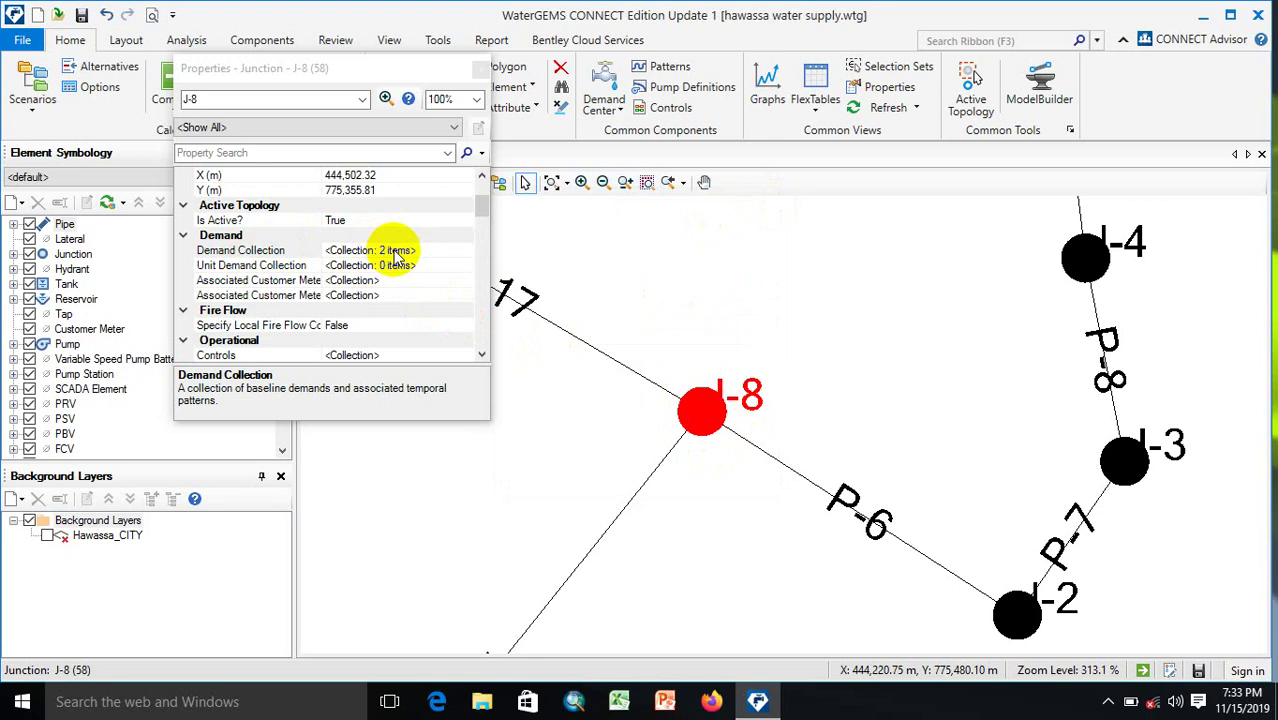
click(481, 72)
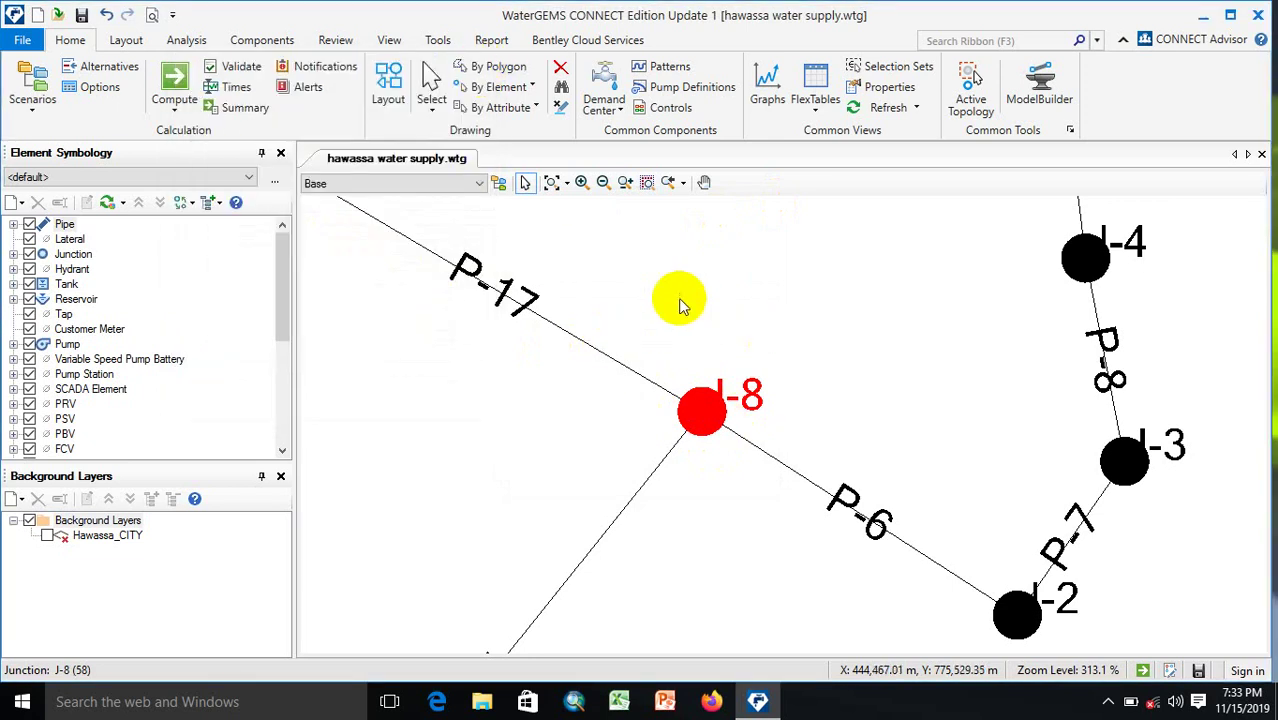
Step: Examine the available time analysis types in the Hawassa model's Steady State/EPS base calculation options, and close the options
click(551, 183)
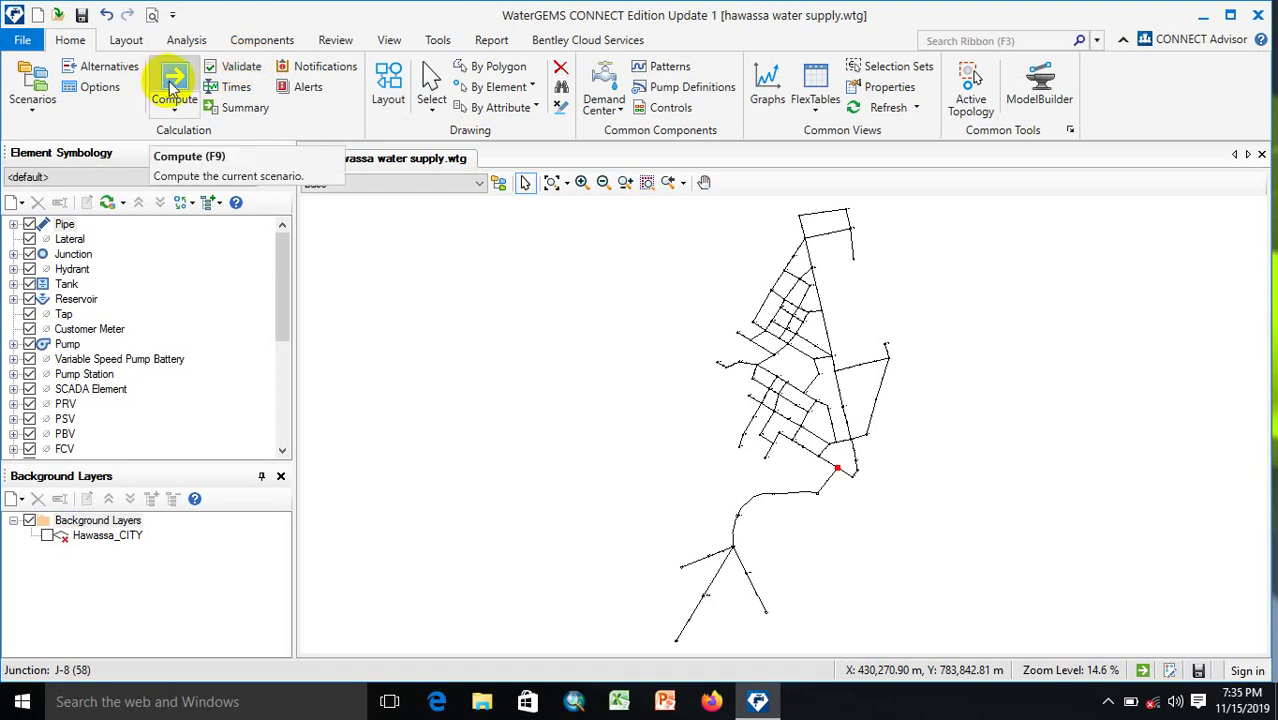
click(117, 88)
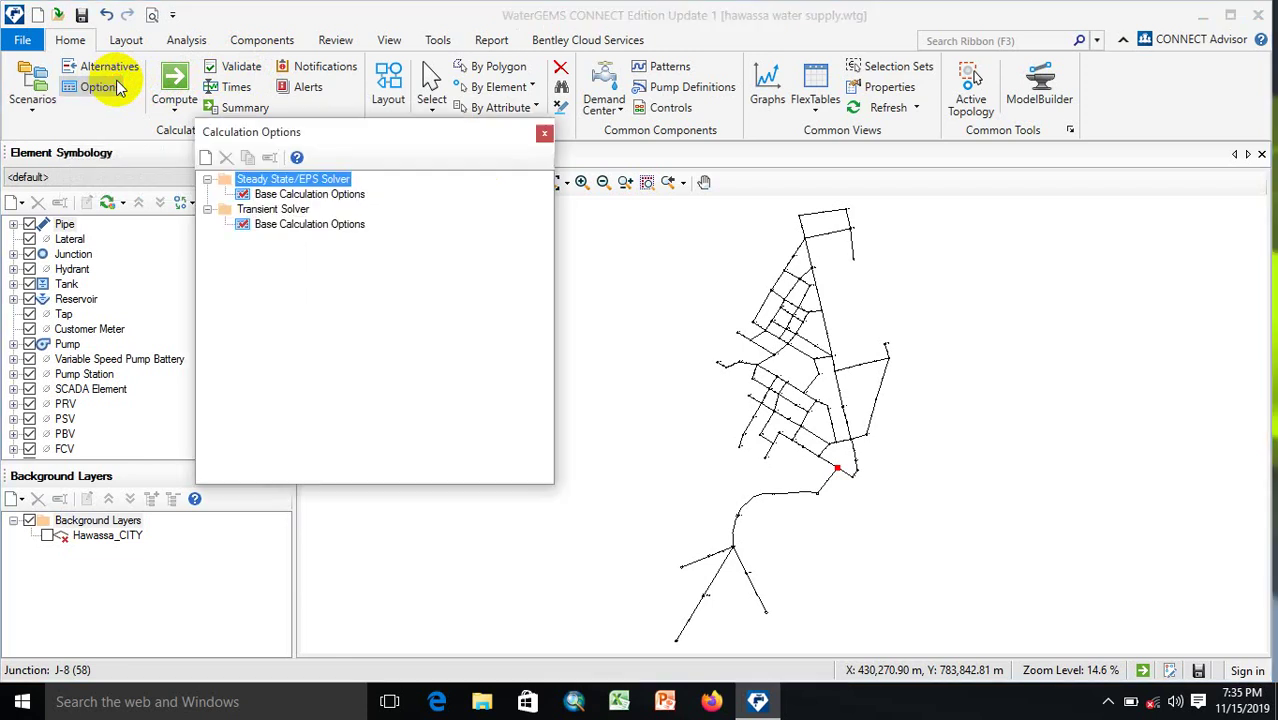
double_click(305, 195)
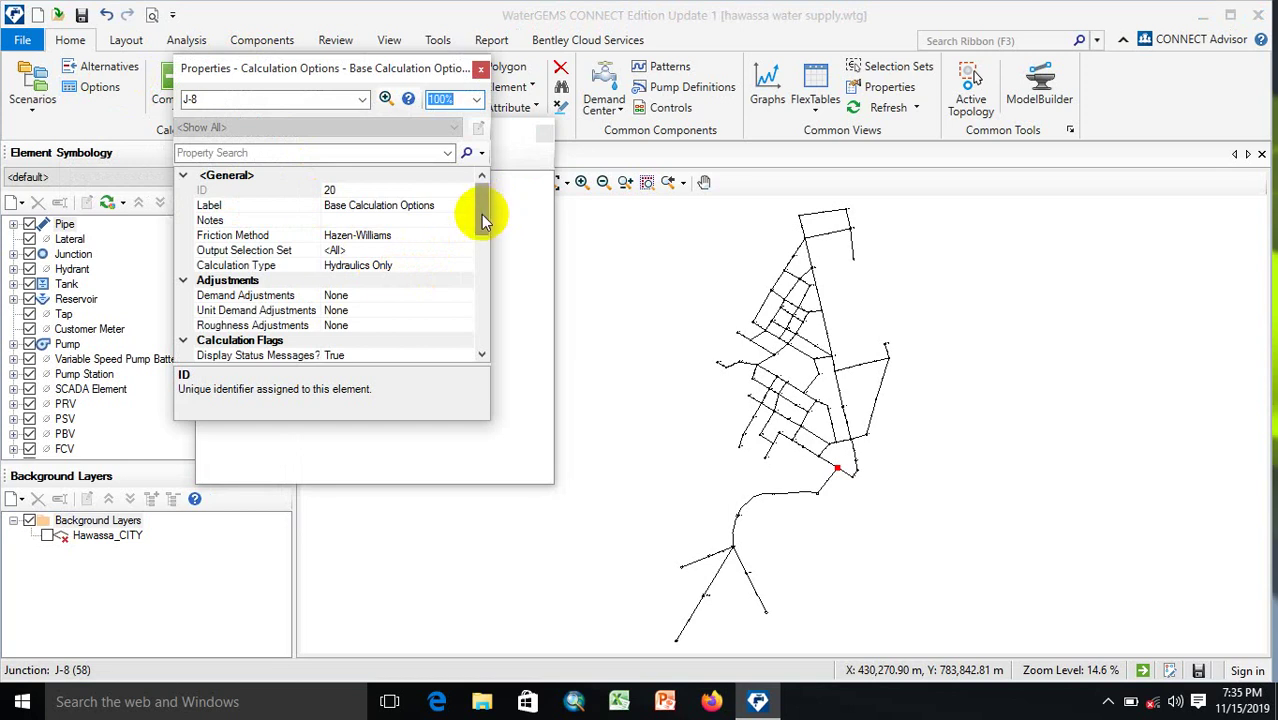
drag(483, 220, 483, 255)
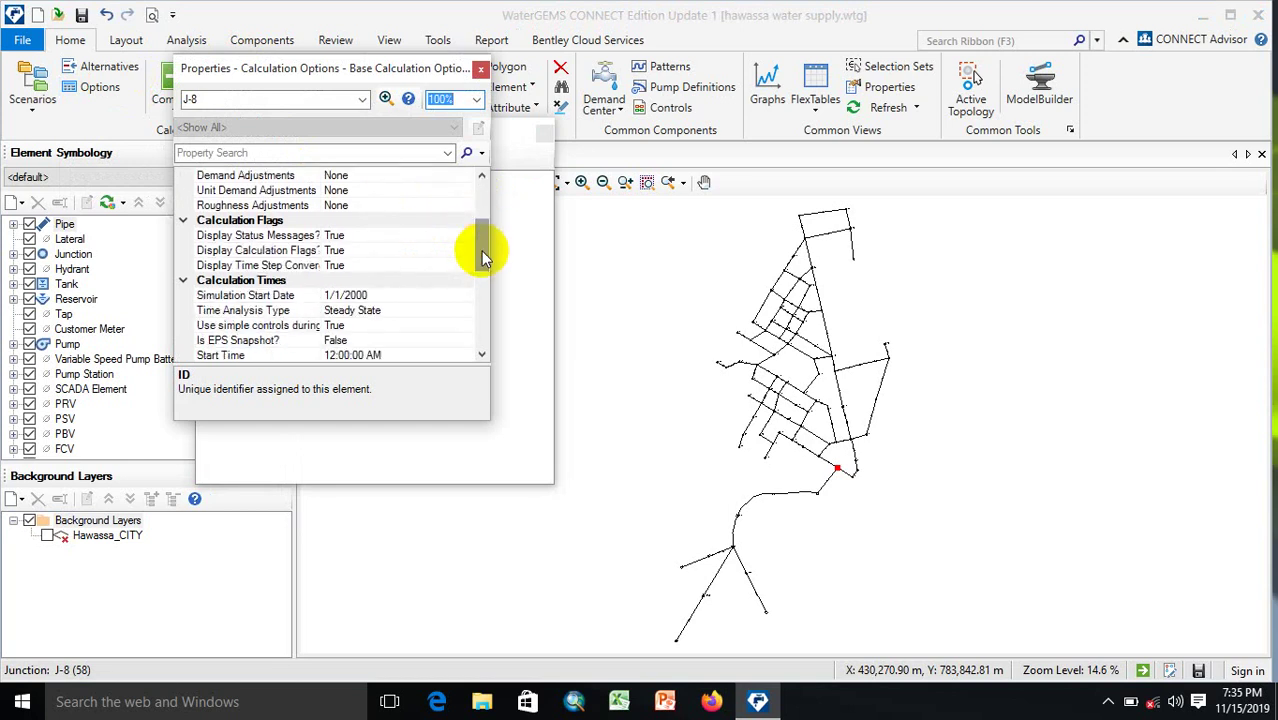
click(397, 309)
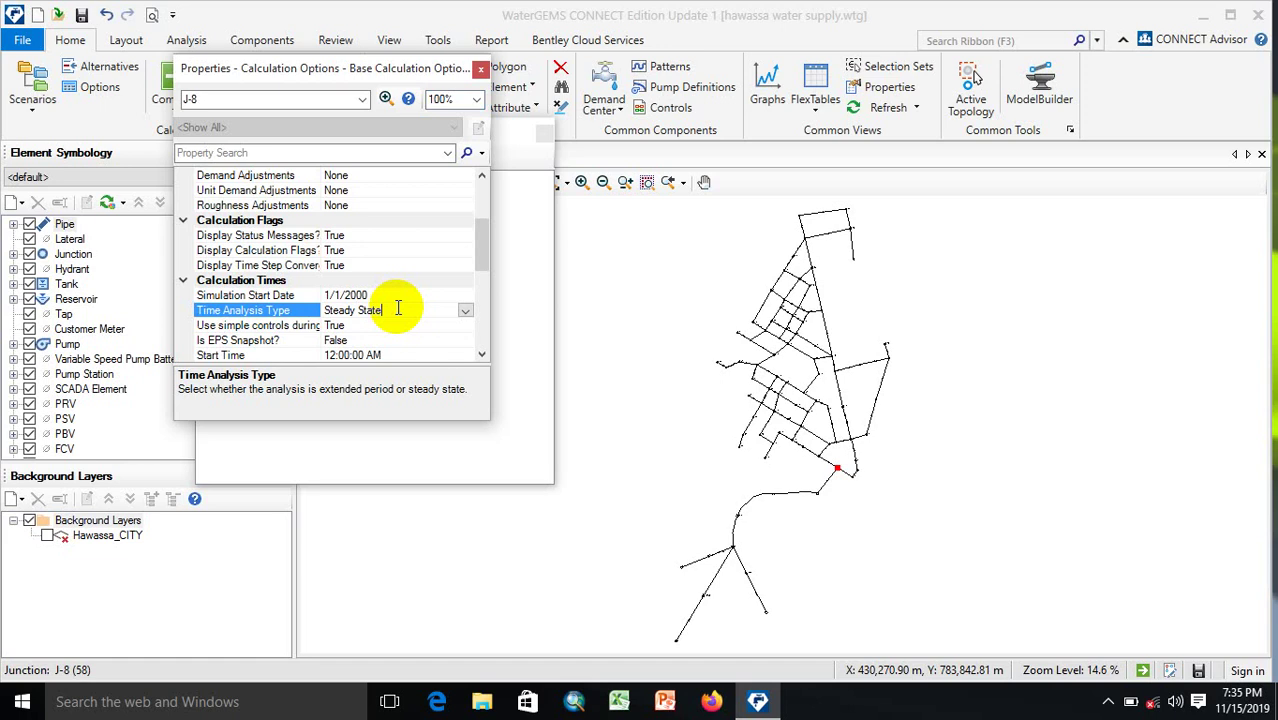
click(465, 311)
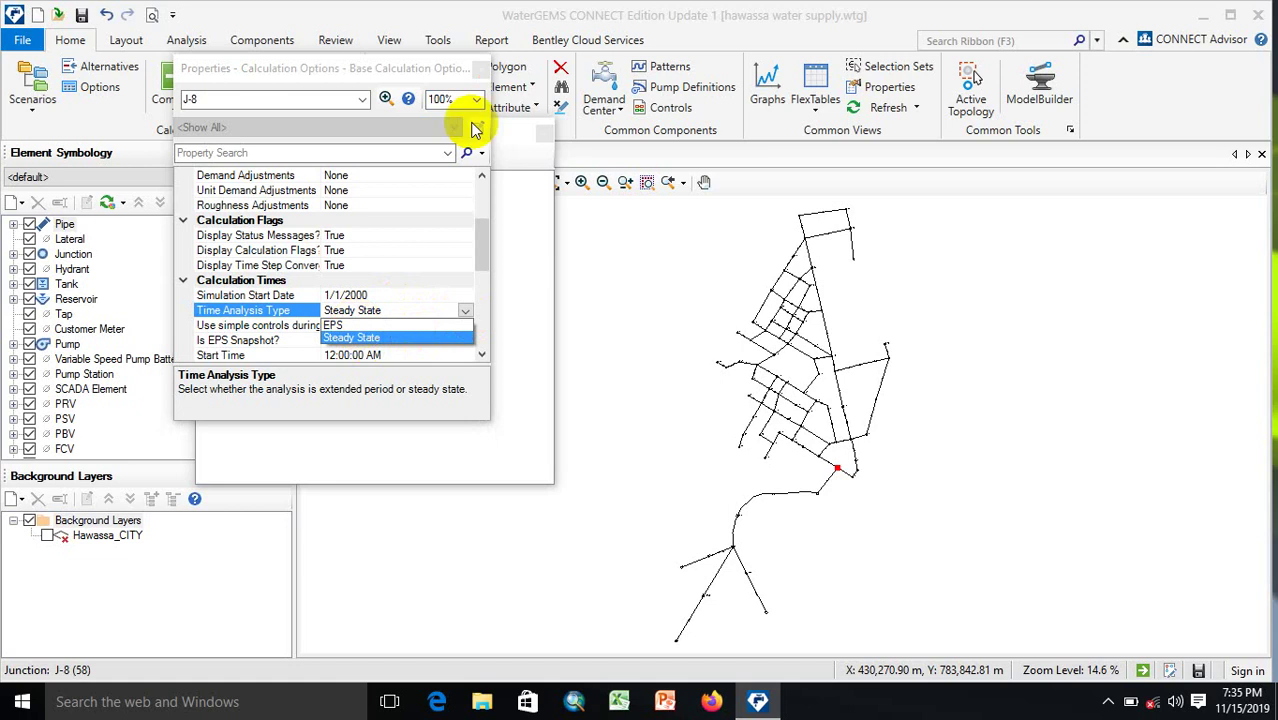
click(475, 64)
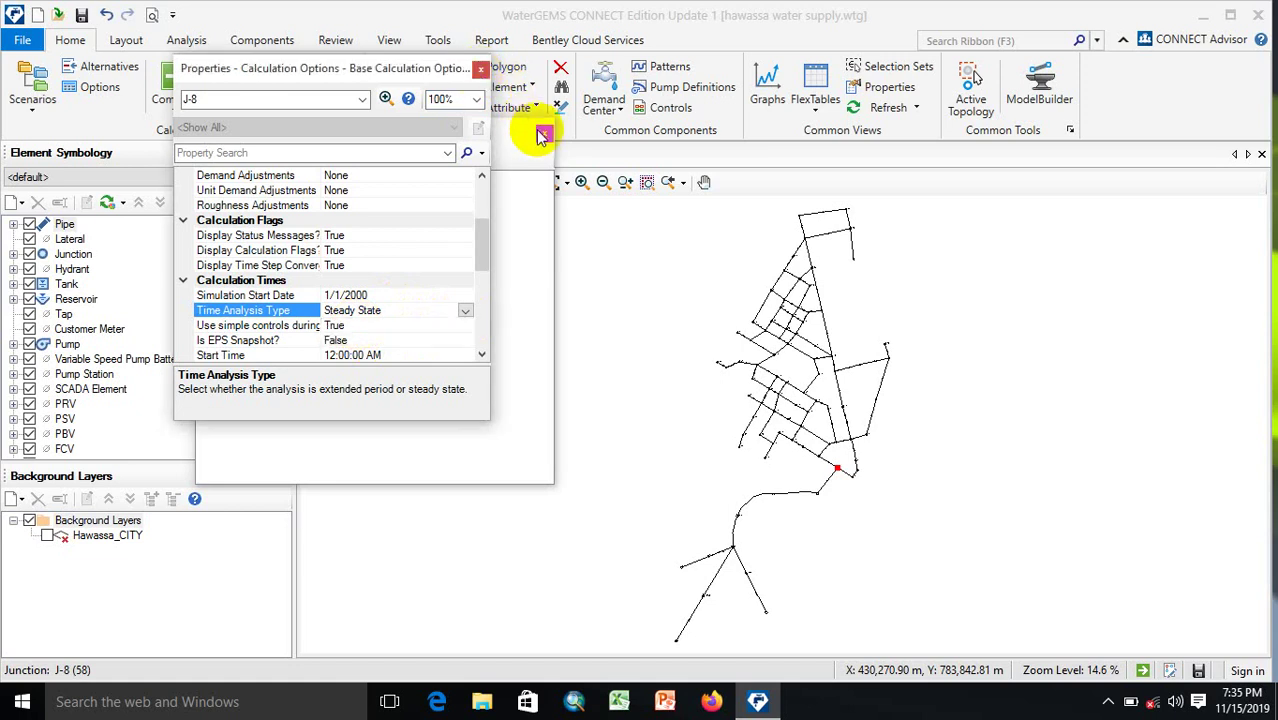
click(480, 68)
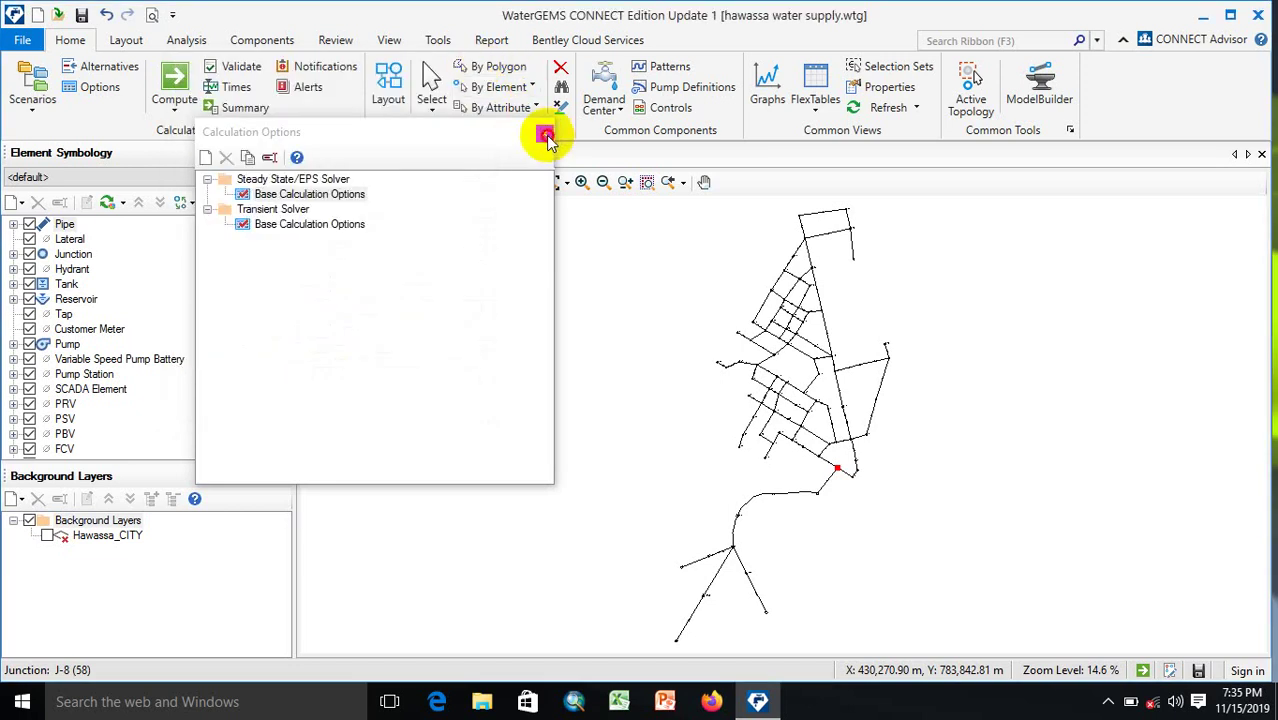
click(545, 135)
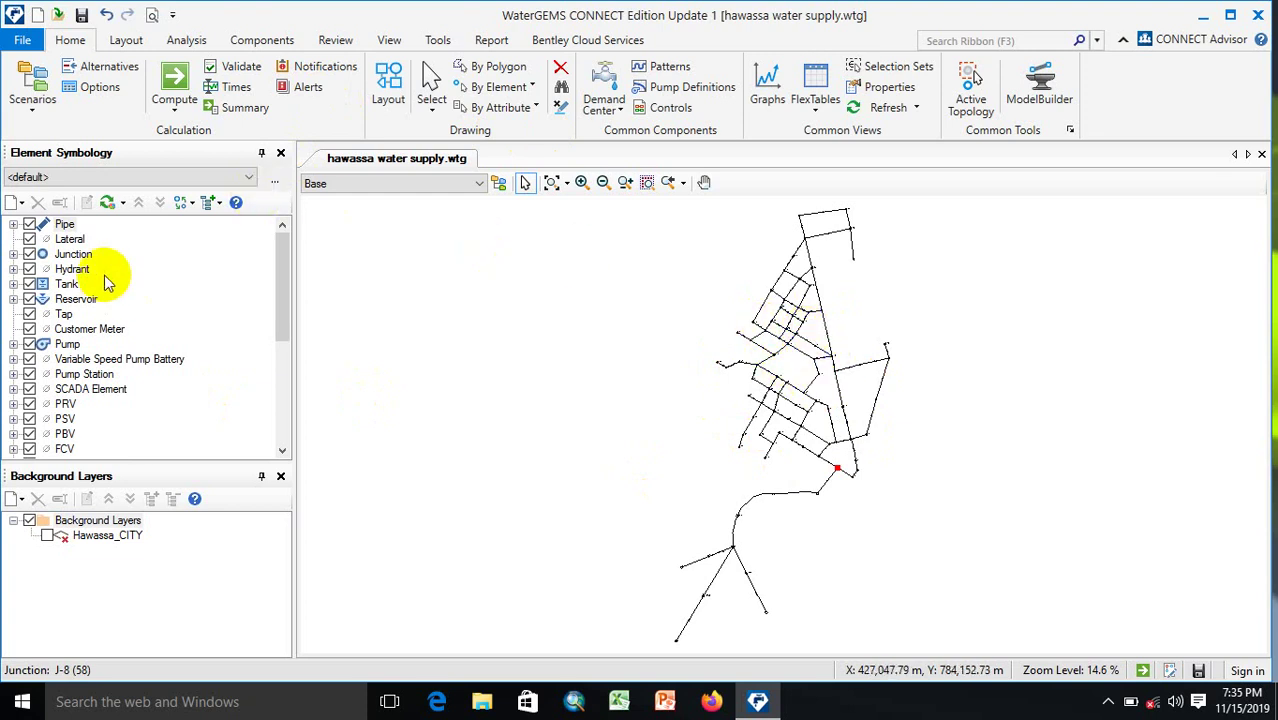
Step: Open the recent model practice.wtg without its missing background file and validate the network
click(24, 41)
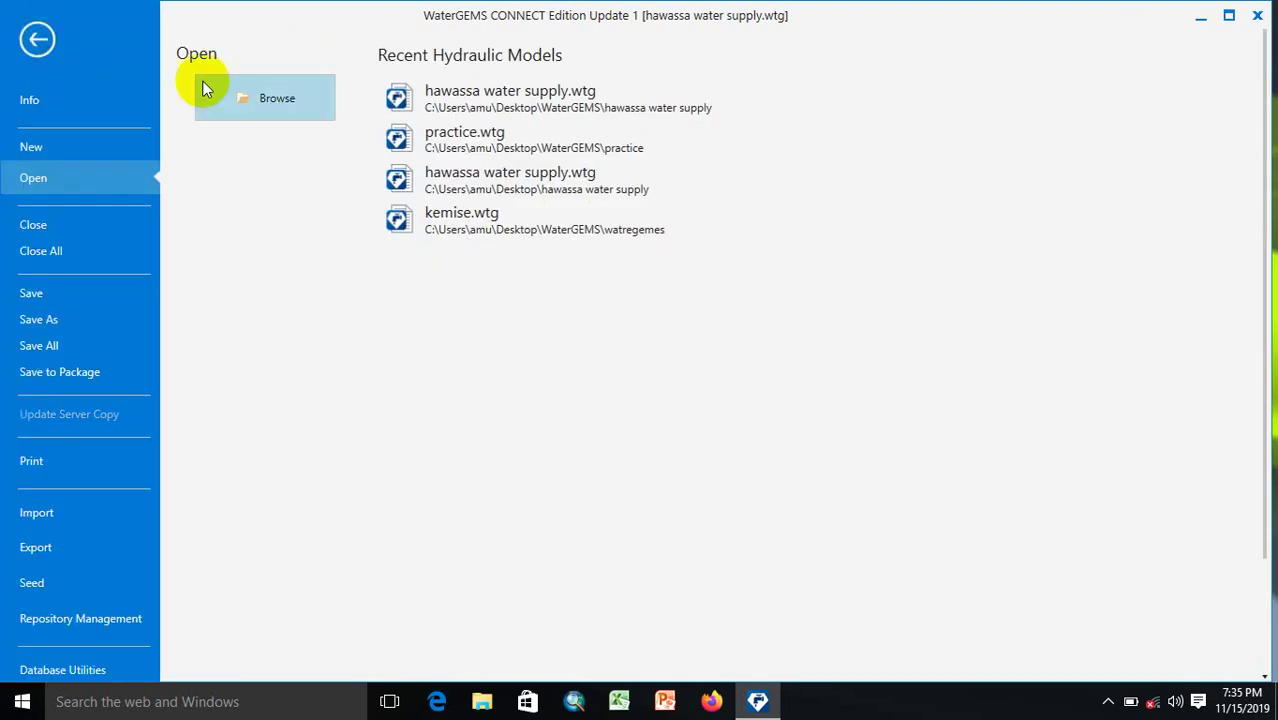
click(465, 134)
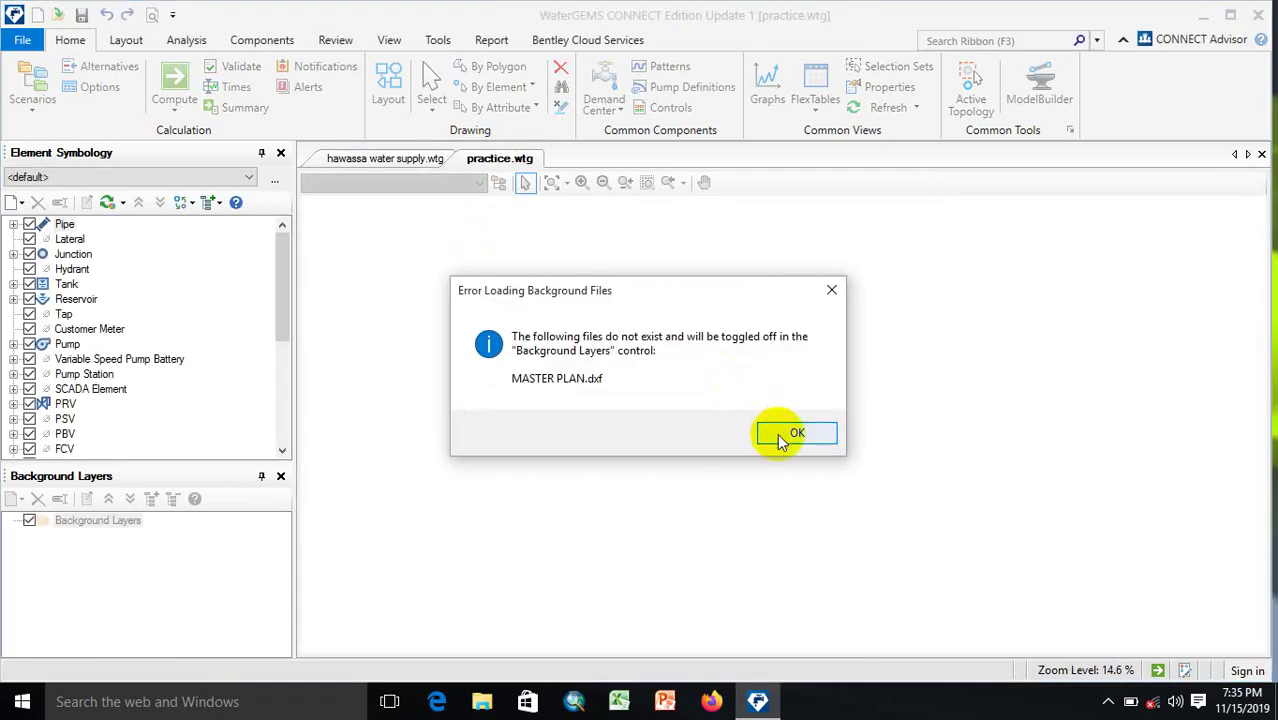
click(780, 436)
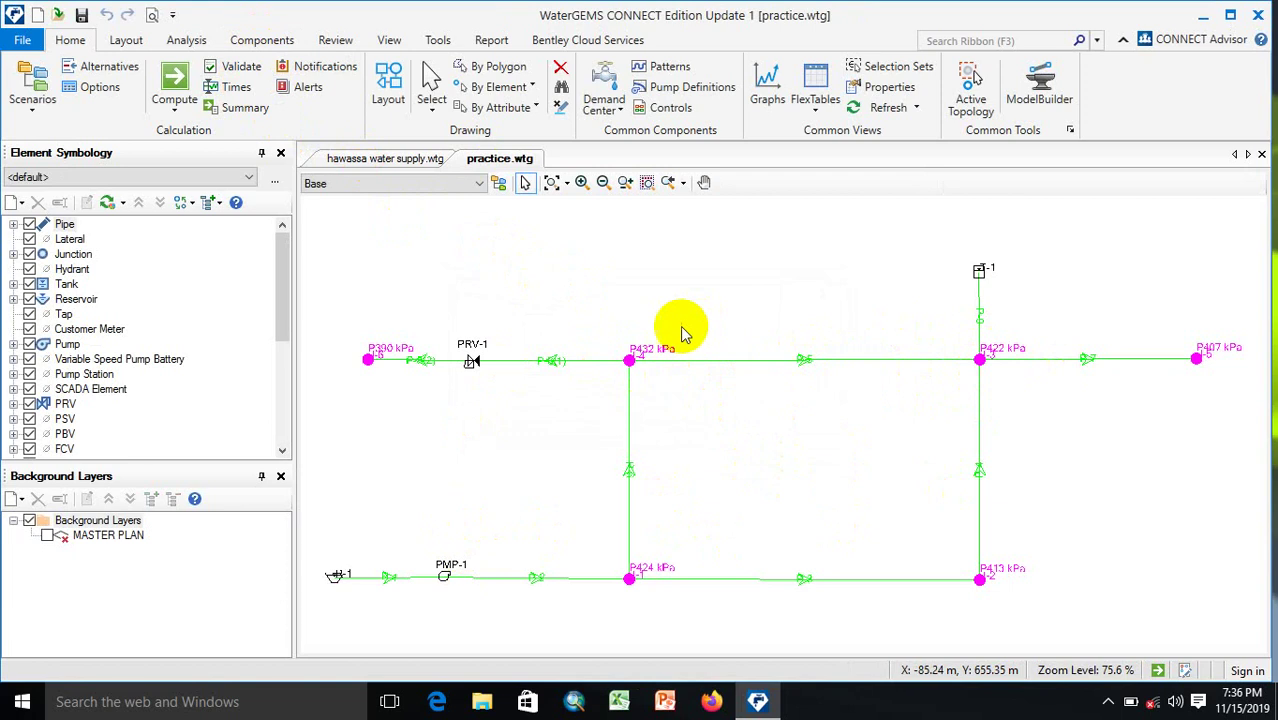
click(242, 66)
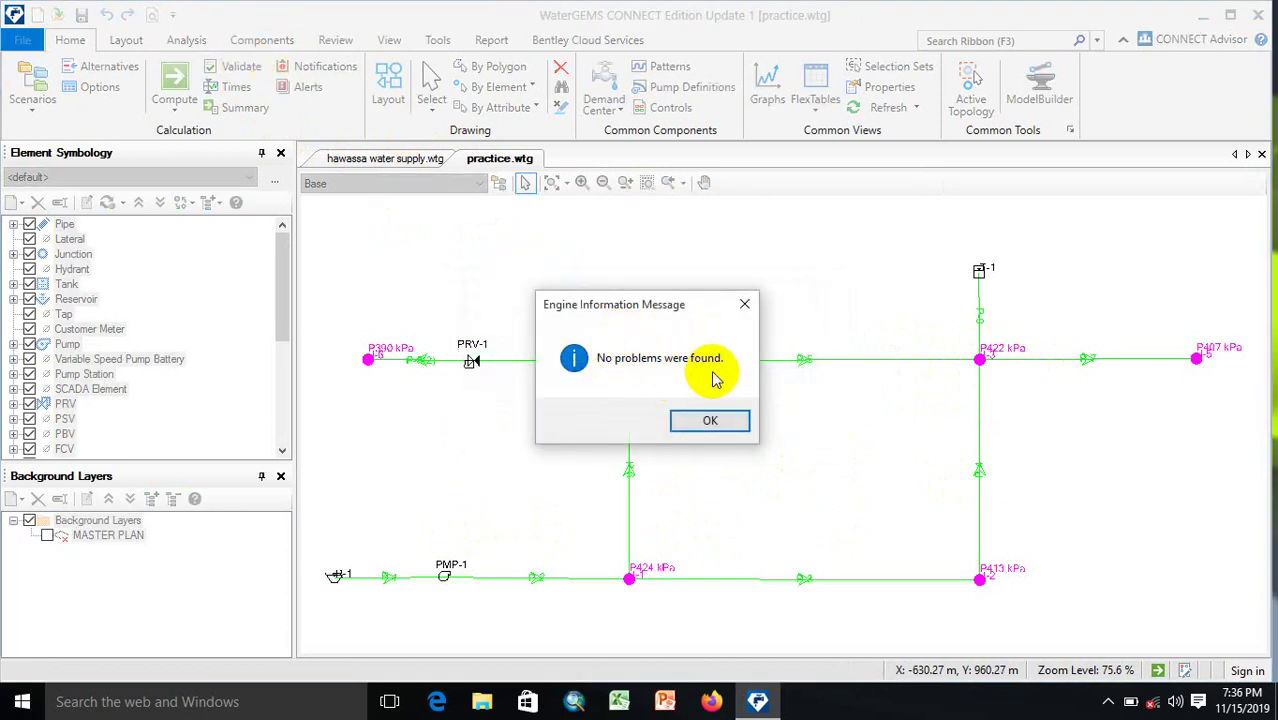
click(745, 310)
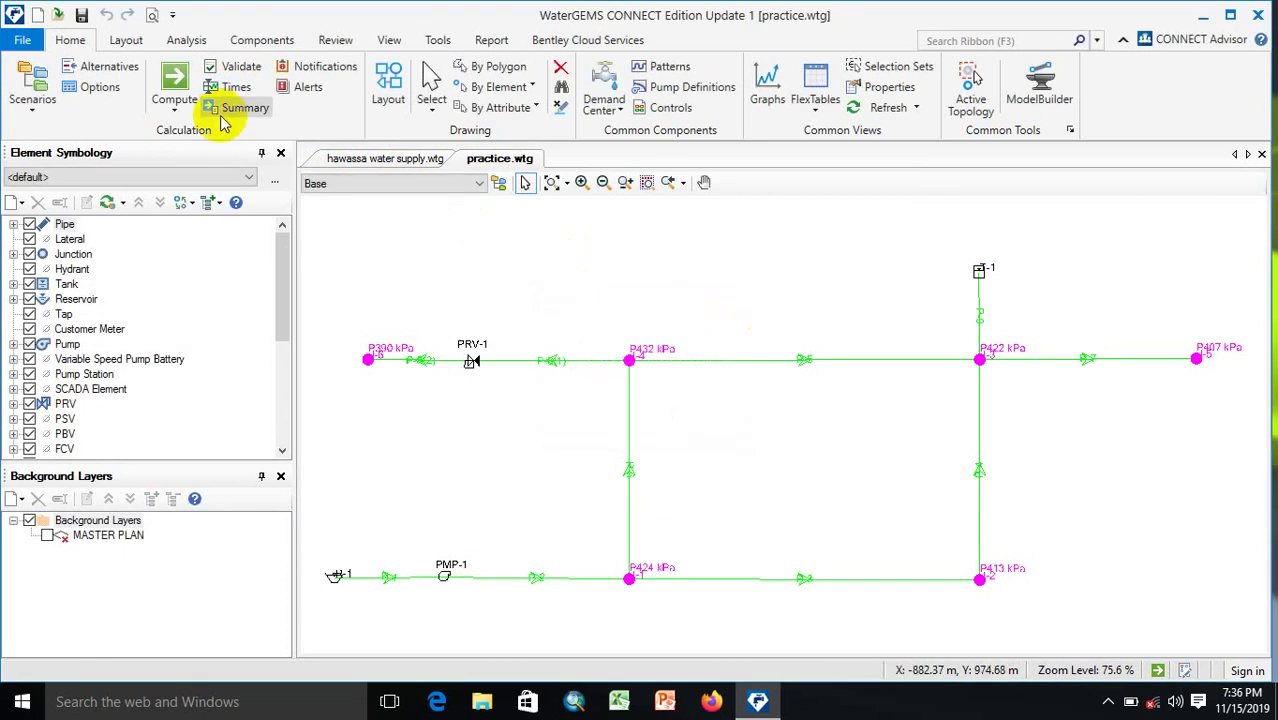
Step: Examine the calculation times and time analysis type in the practice model's Steady State/EPS base calculation options, and close the options
click(191, 101)
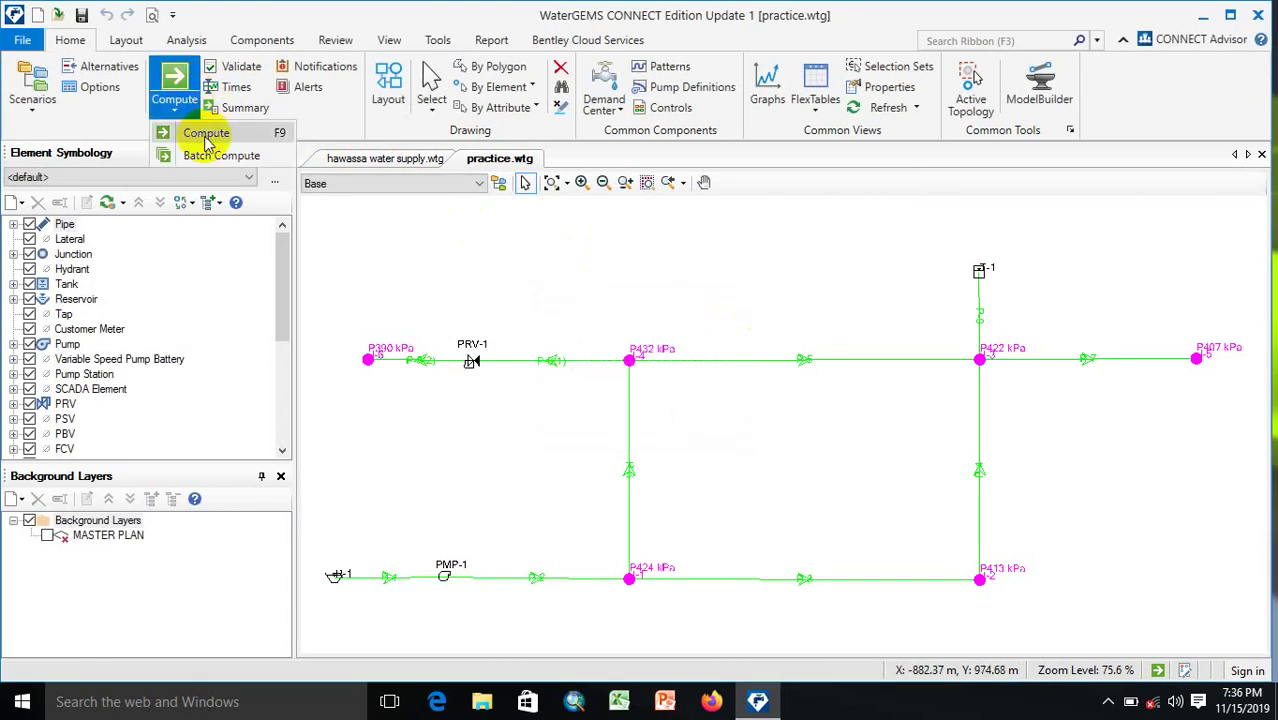
click(104, 88)
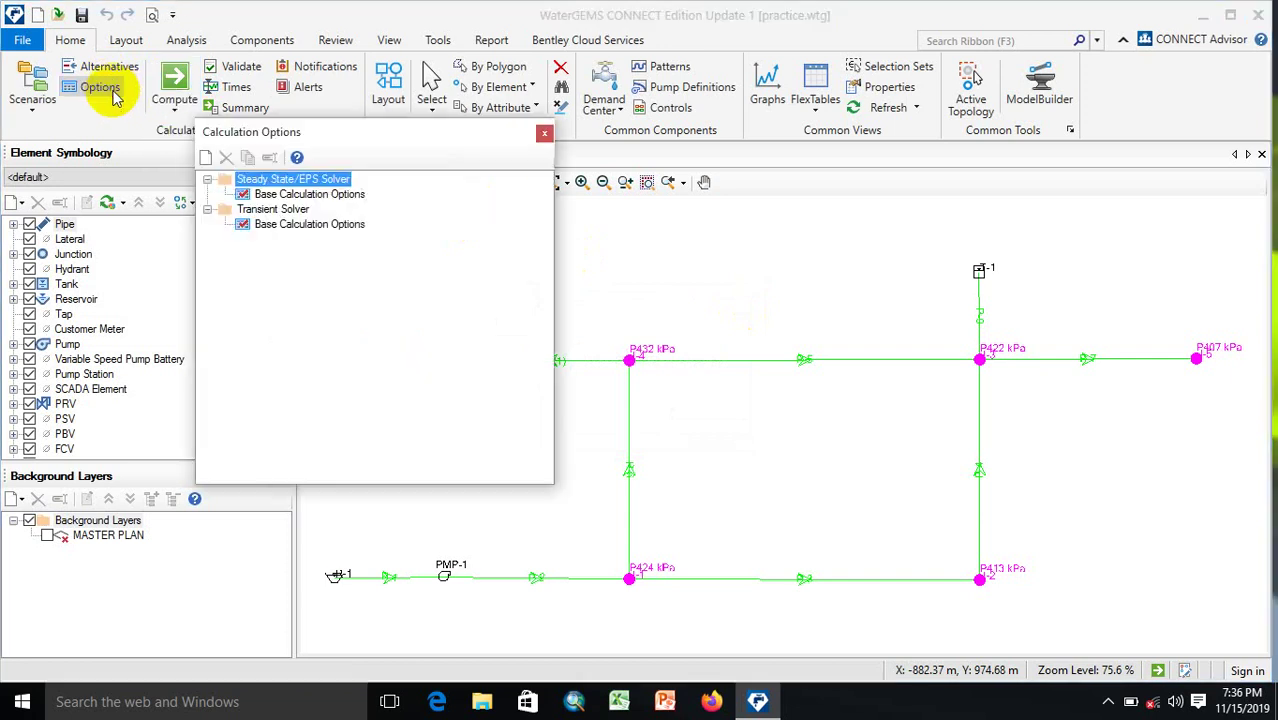
click(332, 196)
double_click(332, 196)
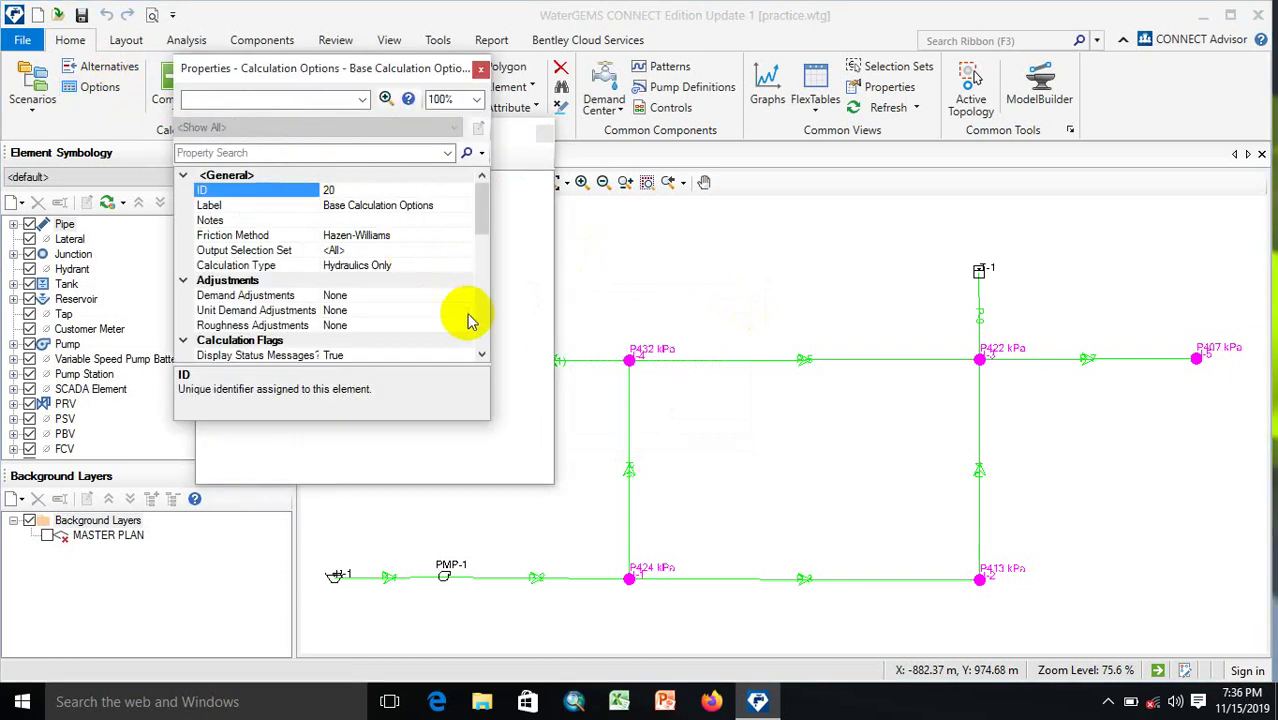
scroll(484, 355, down, 4)
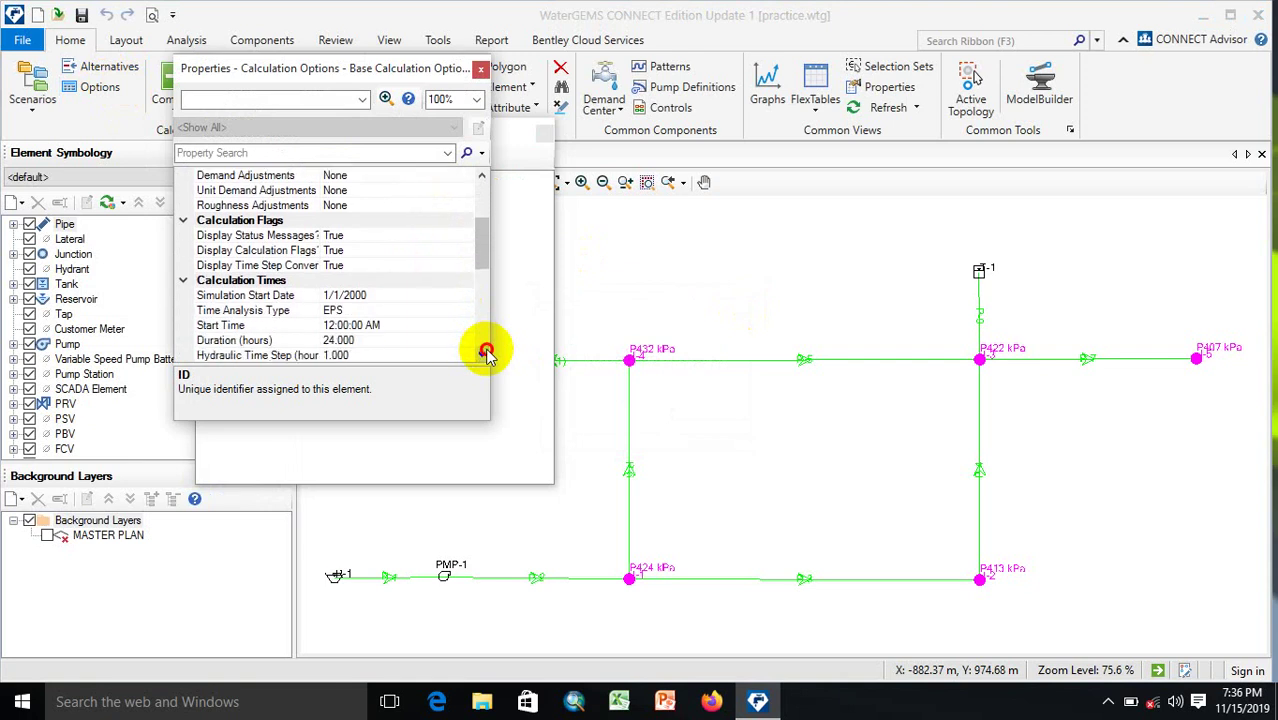
click(349, 283)
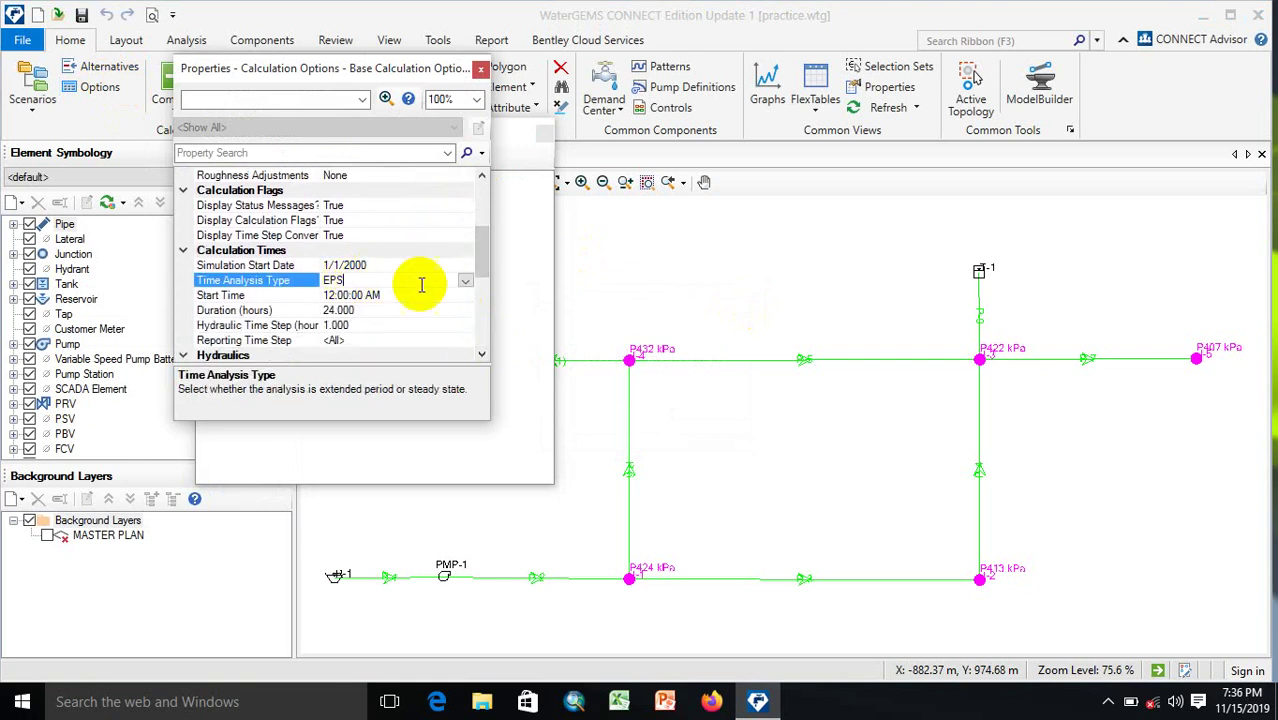
click(465, 284)
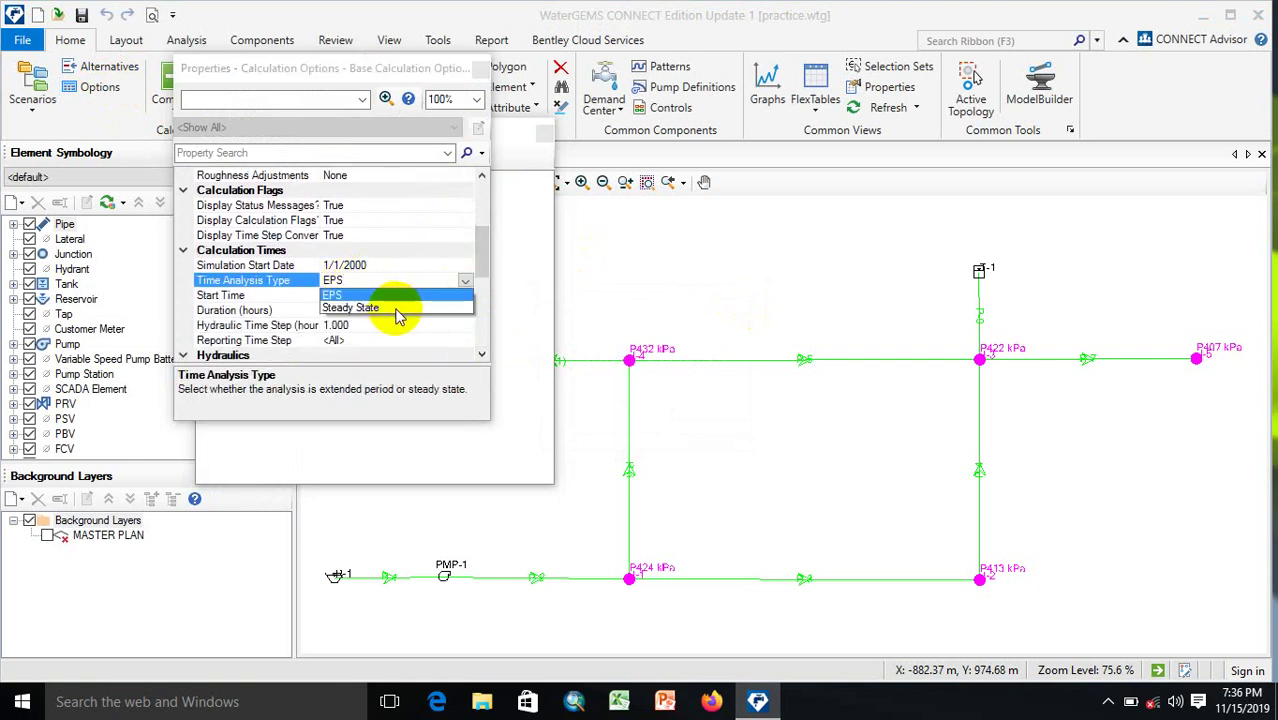
click(518, 264)
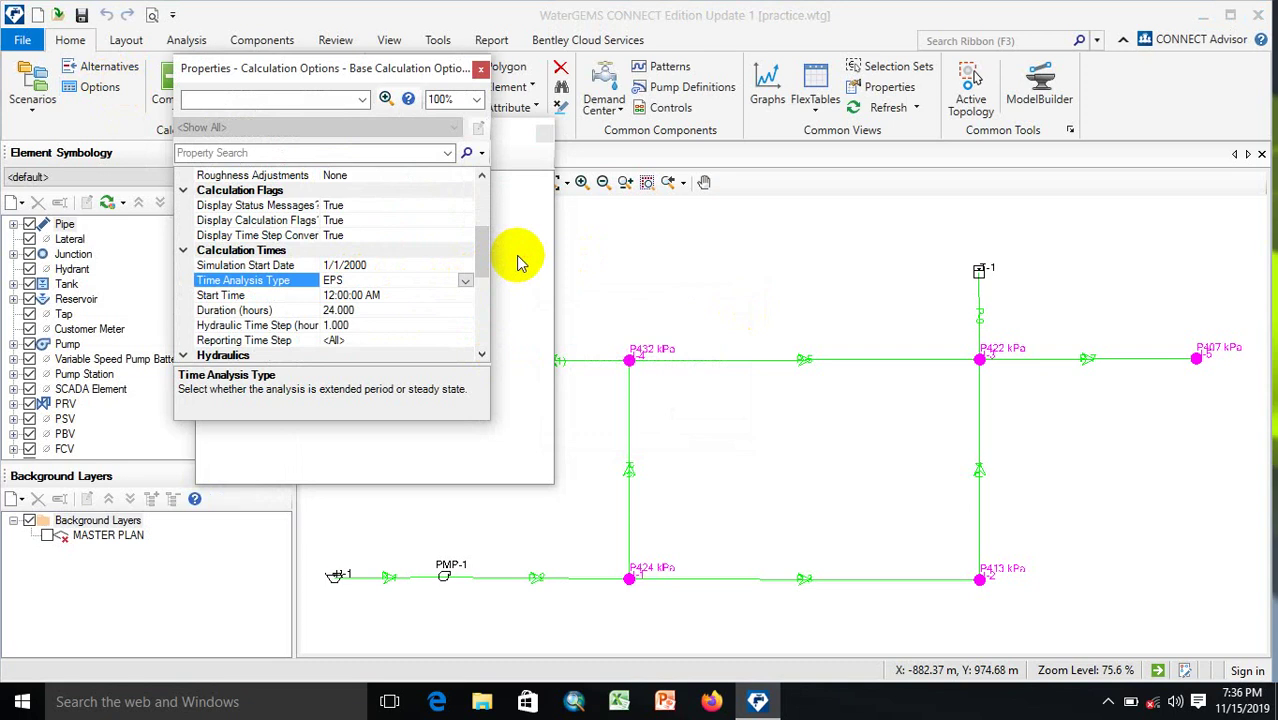
click(481, 72)
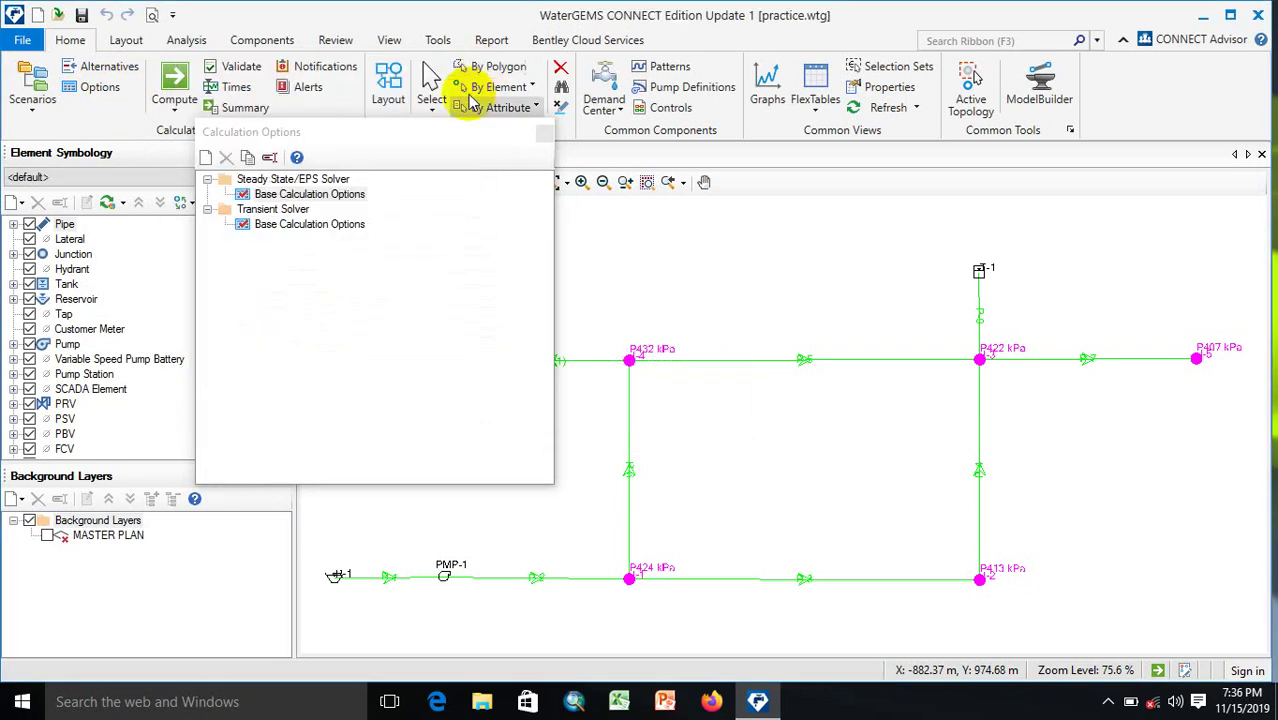
click(545, 137)
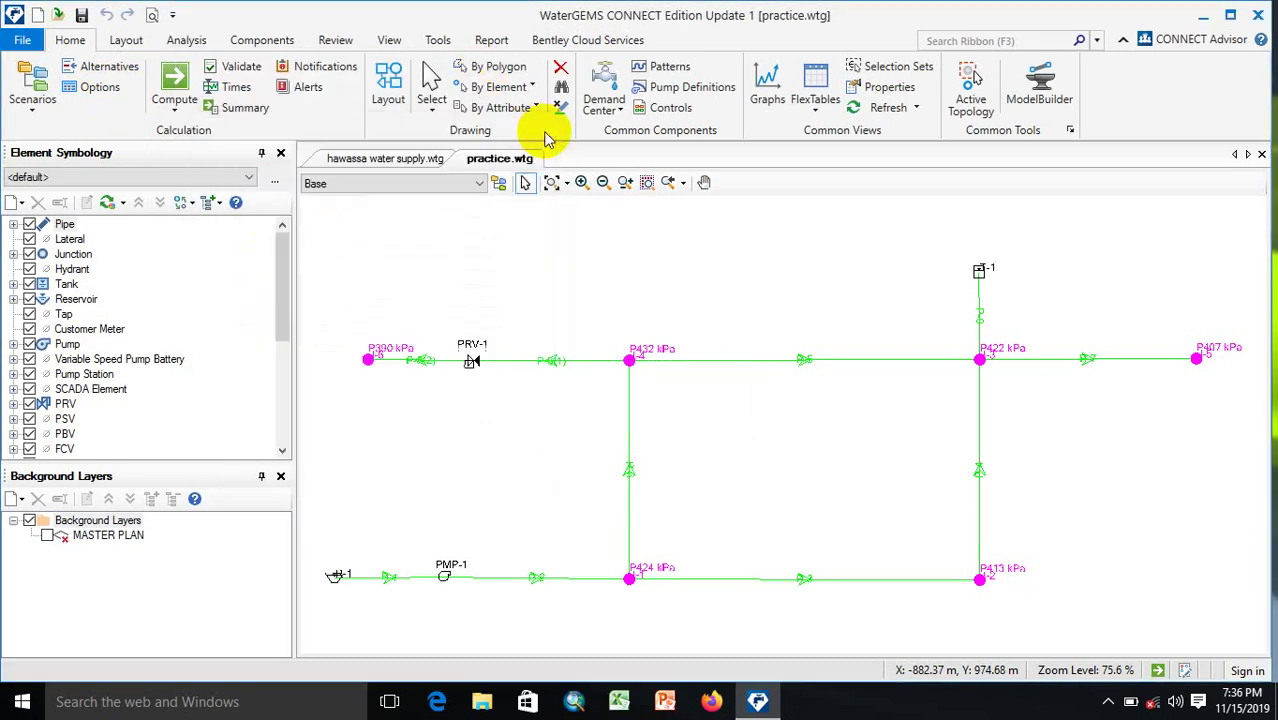
Step: Compute the practice model's Base scenario and review its calculation summary, including the report preview
click(178, 85)
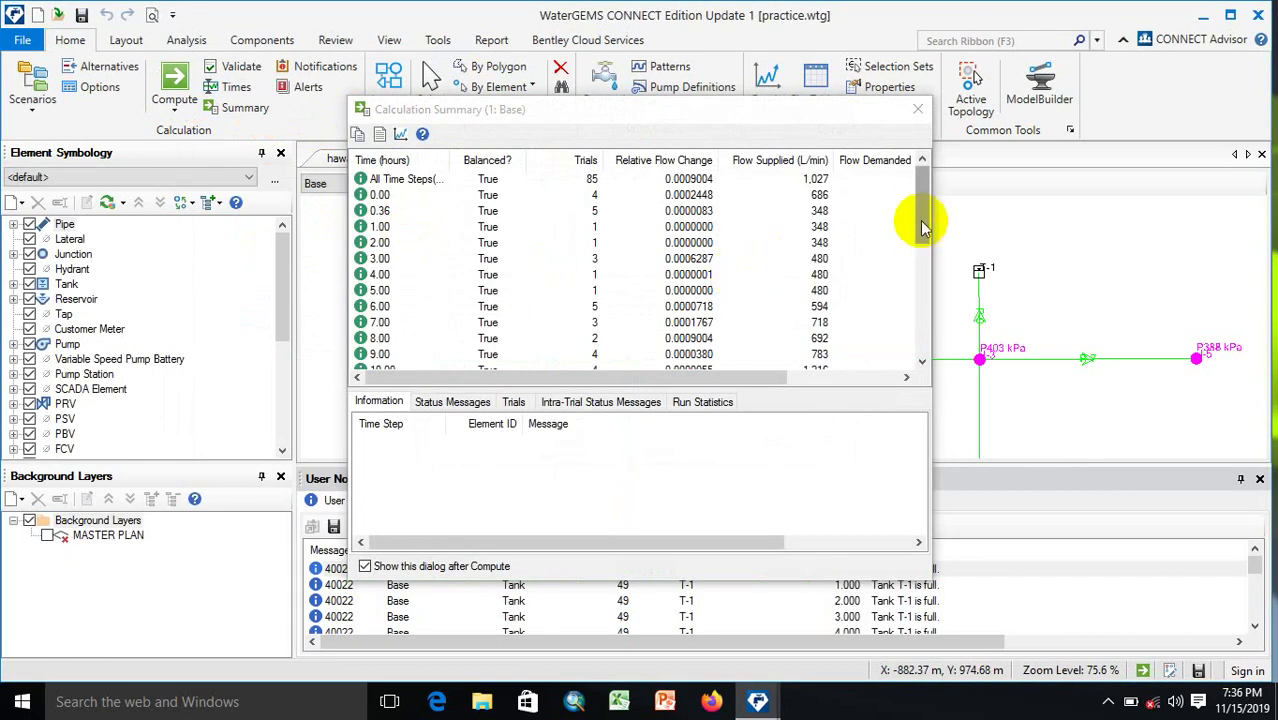
drag(922, 226, 921, 194)
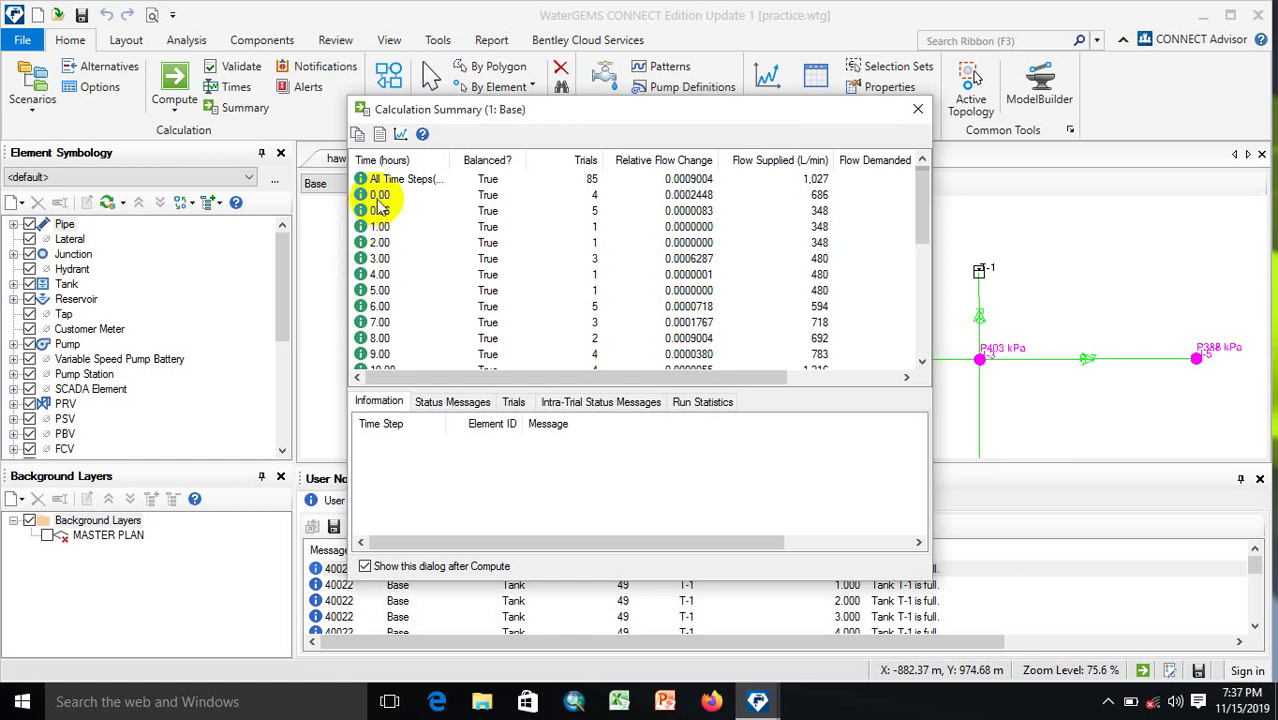
click(389, 140)
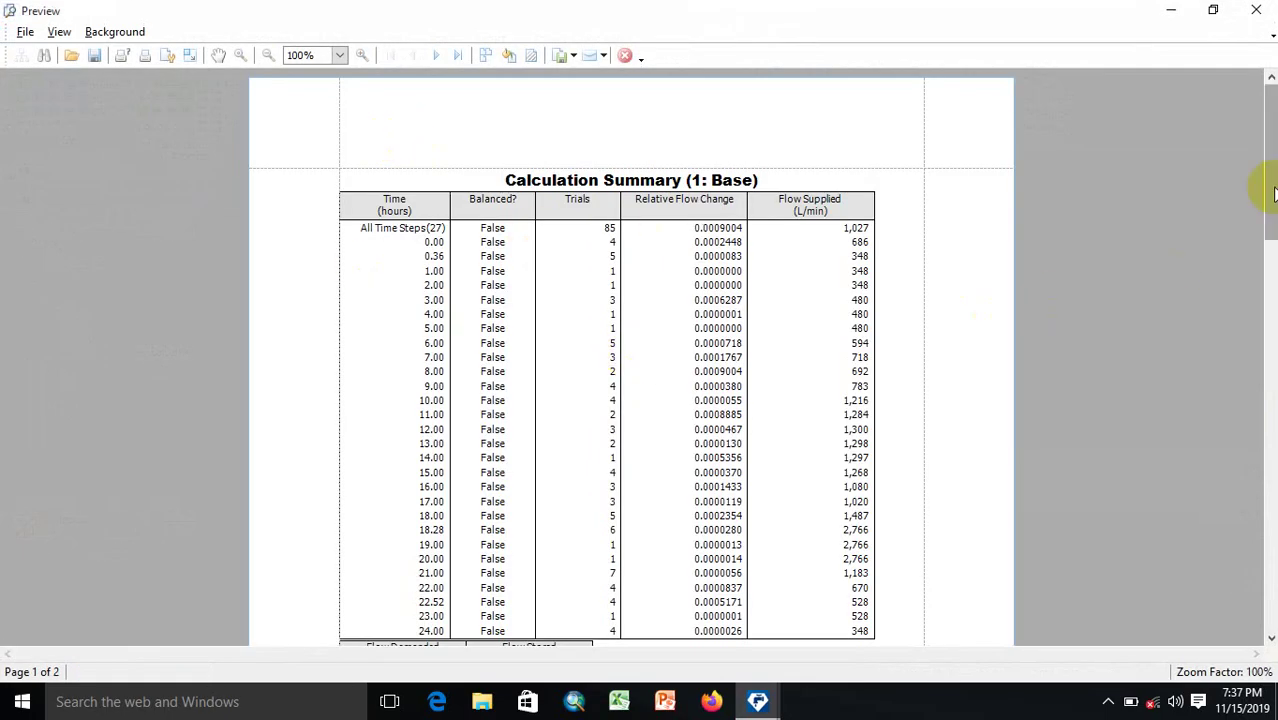
drag(1273, 195, 1263, 114)
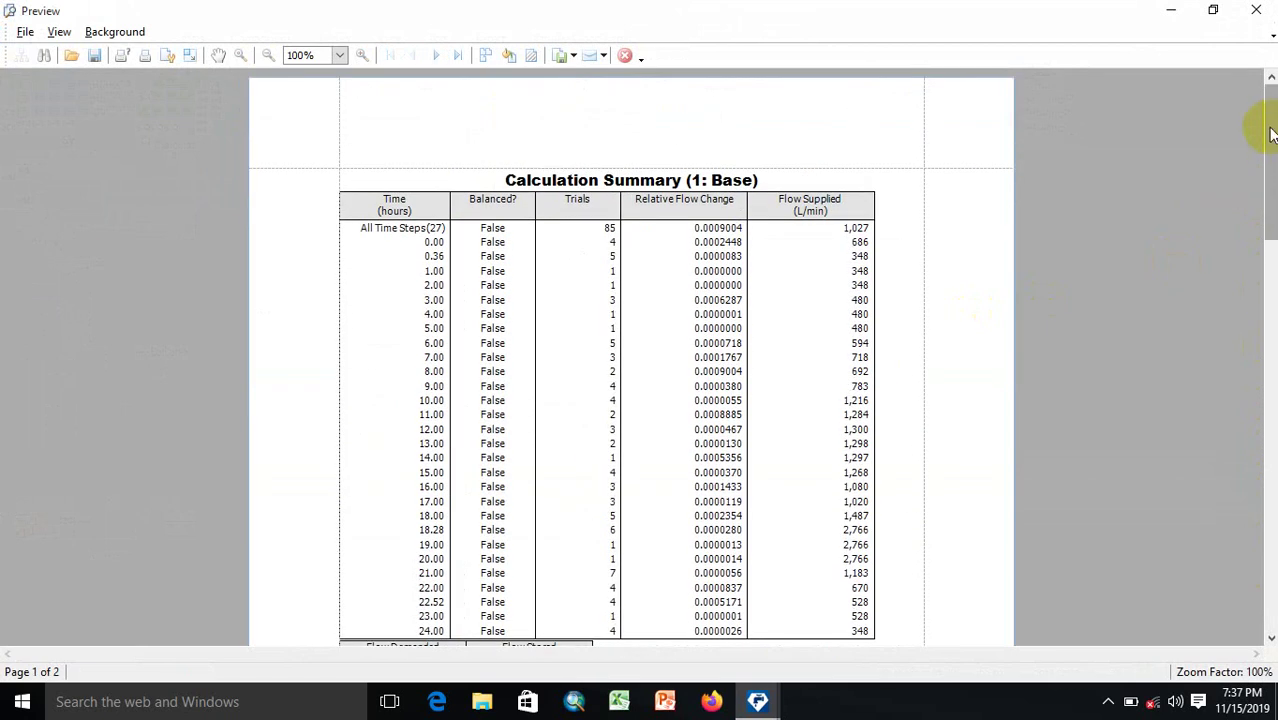
click(1250, 10)
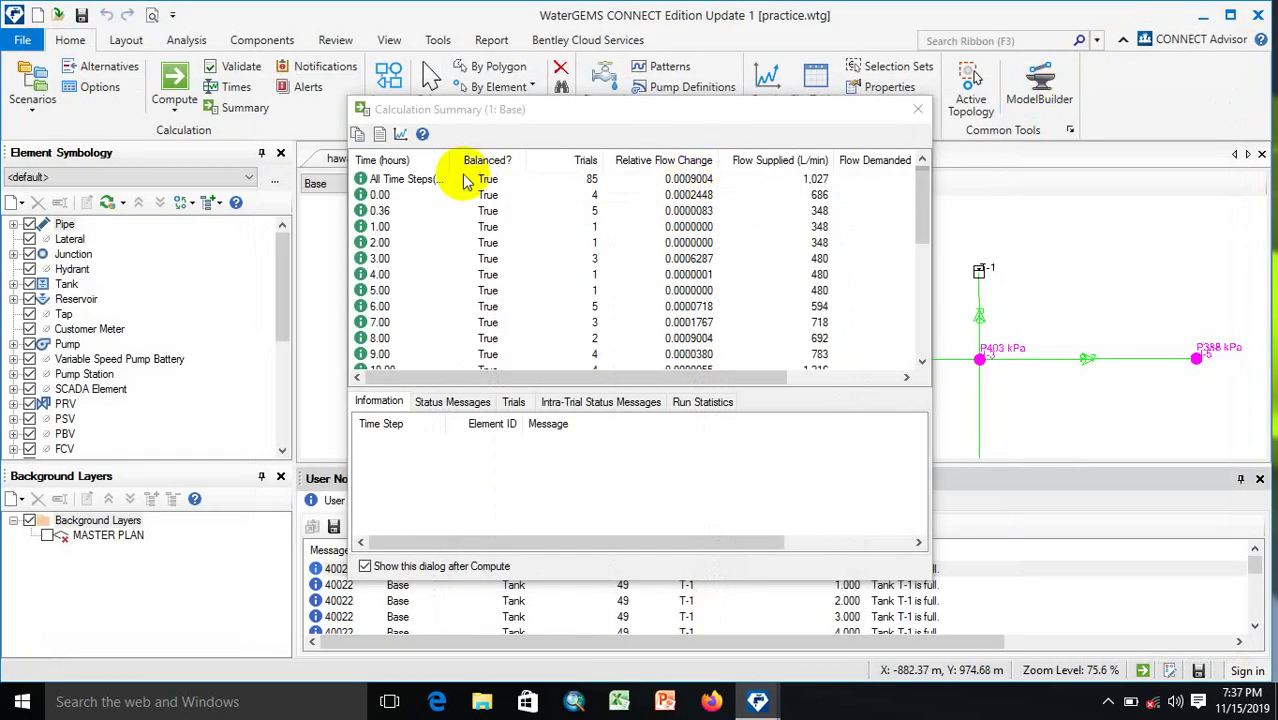
Step: Graph the calculation summary's flows, animate the results over the 24 hours, and close the graph and summary
click(400, 134)
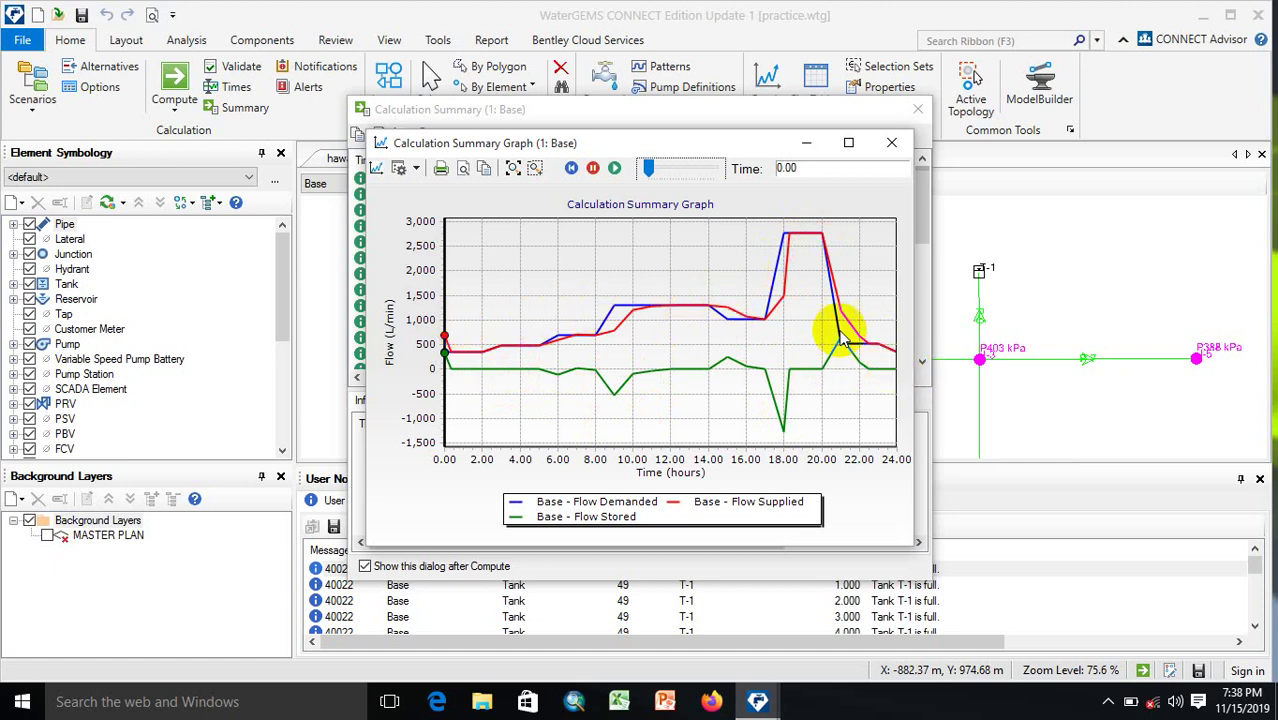
click(615, 168)
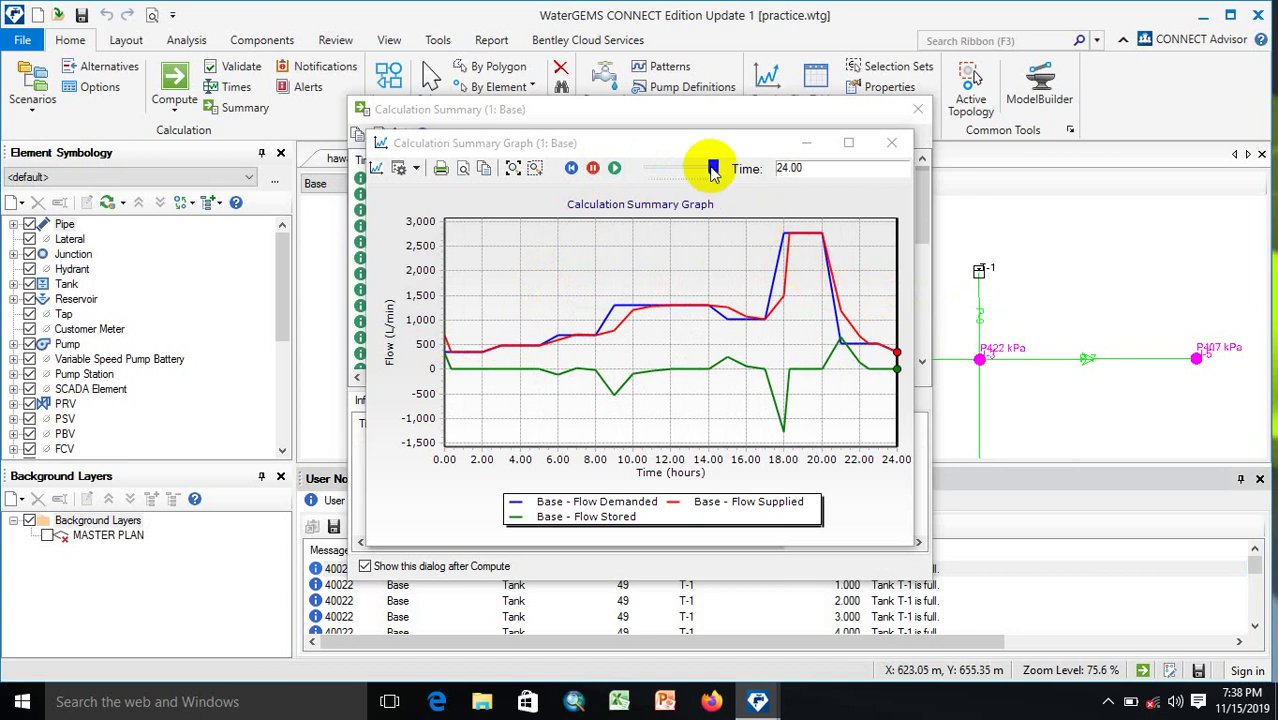
drag(713, 170, 648, 169)
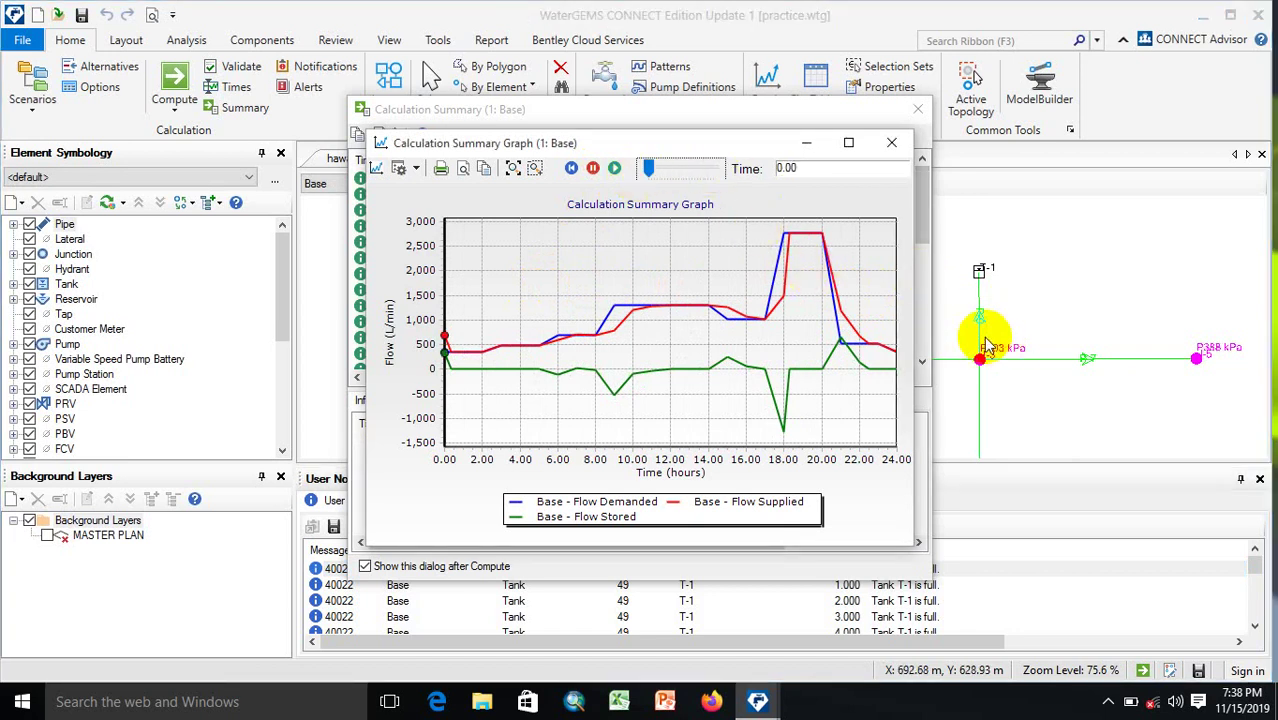
click(614, 168)
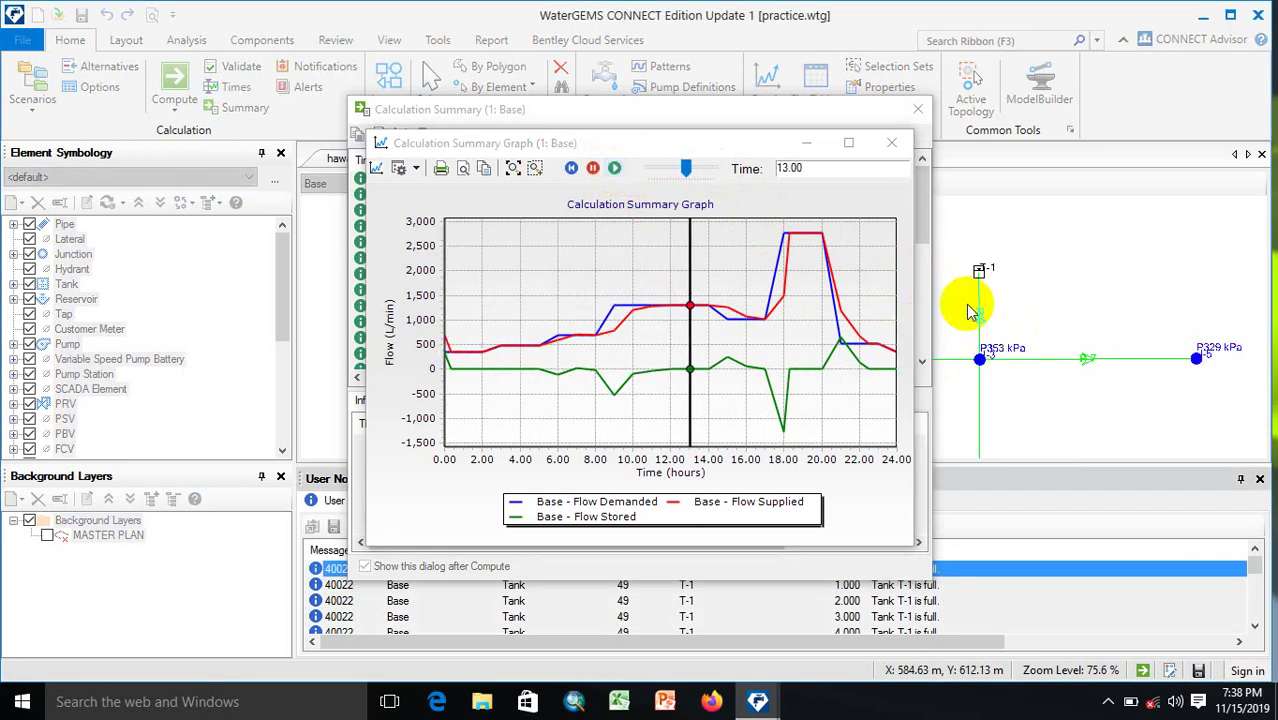
click(893, 146)
click(916, 109)
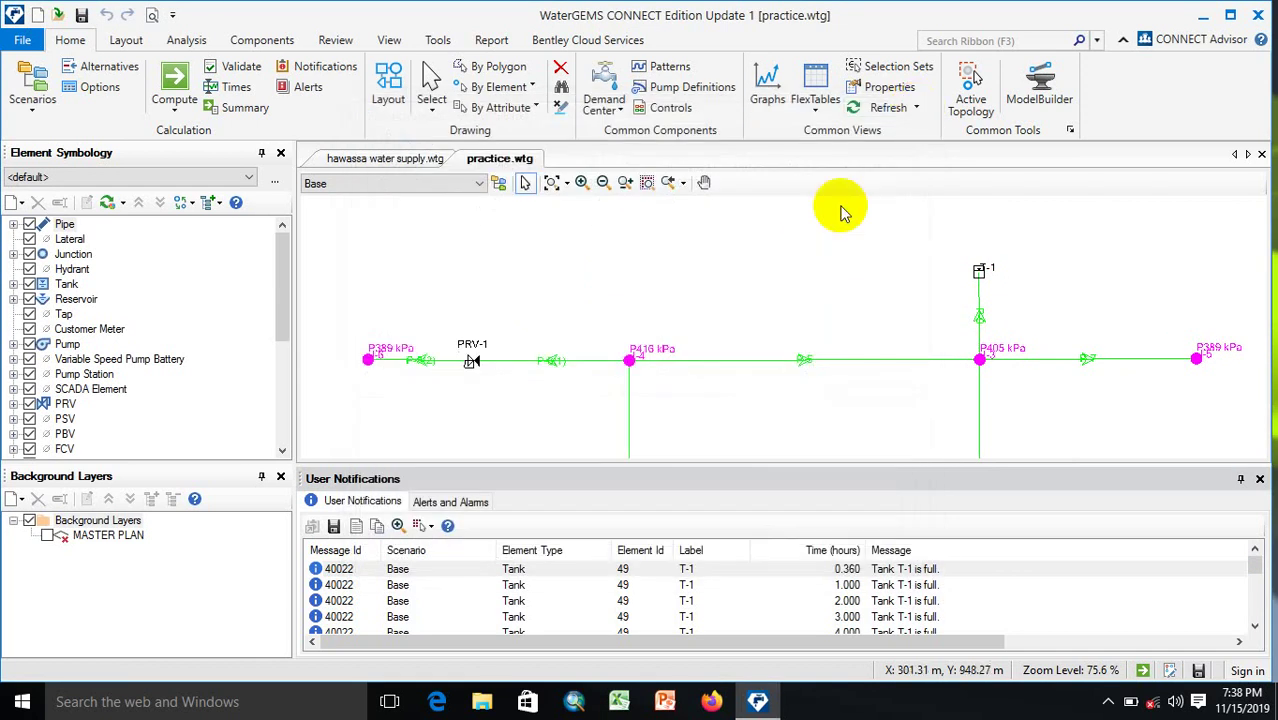
Step: Close the user notifications and start a new color coding for the Pipe elements in the element symbology
click(1261, 481)
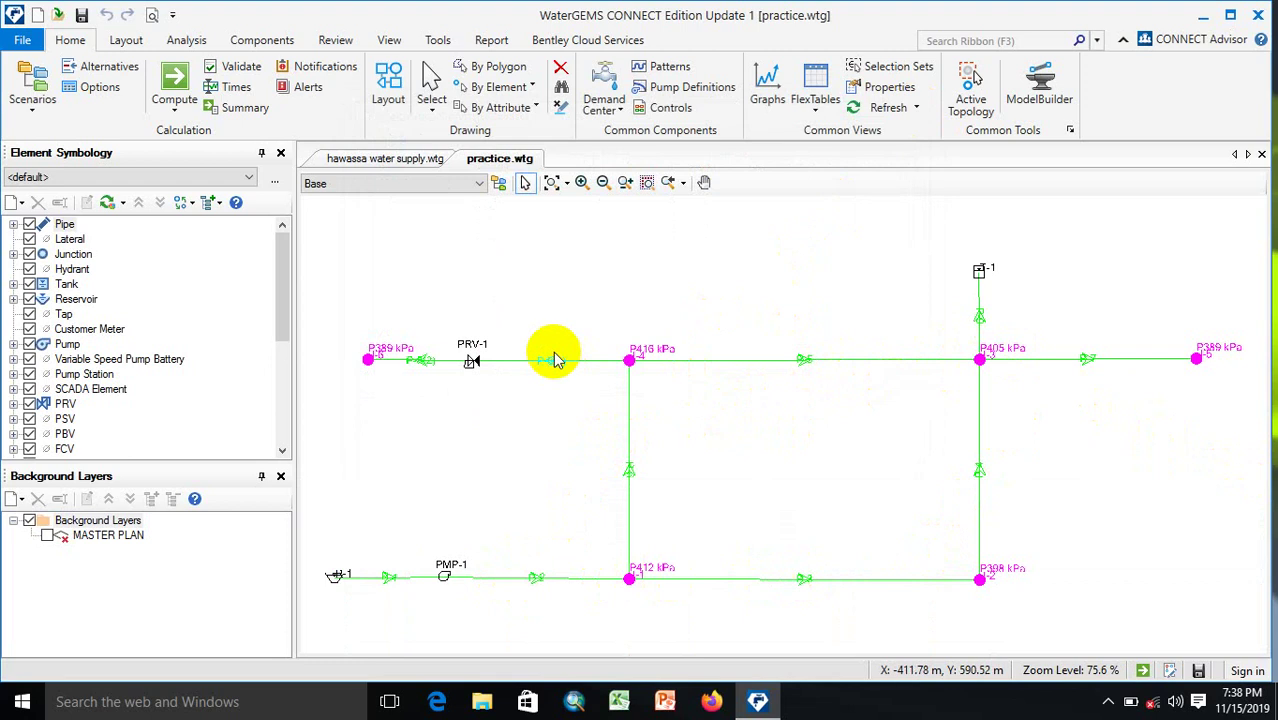
click(390, 44)
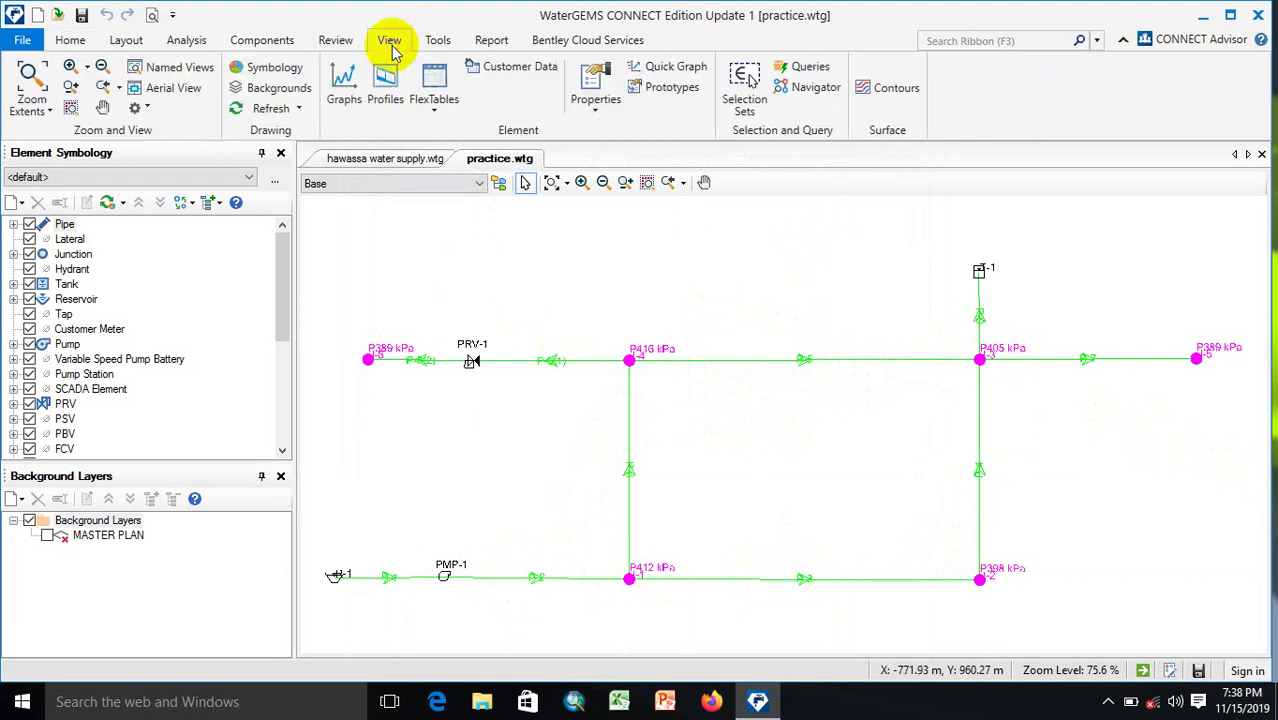
click(275, 68)
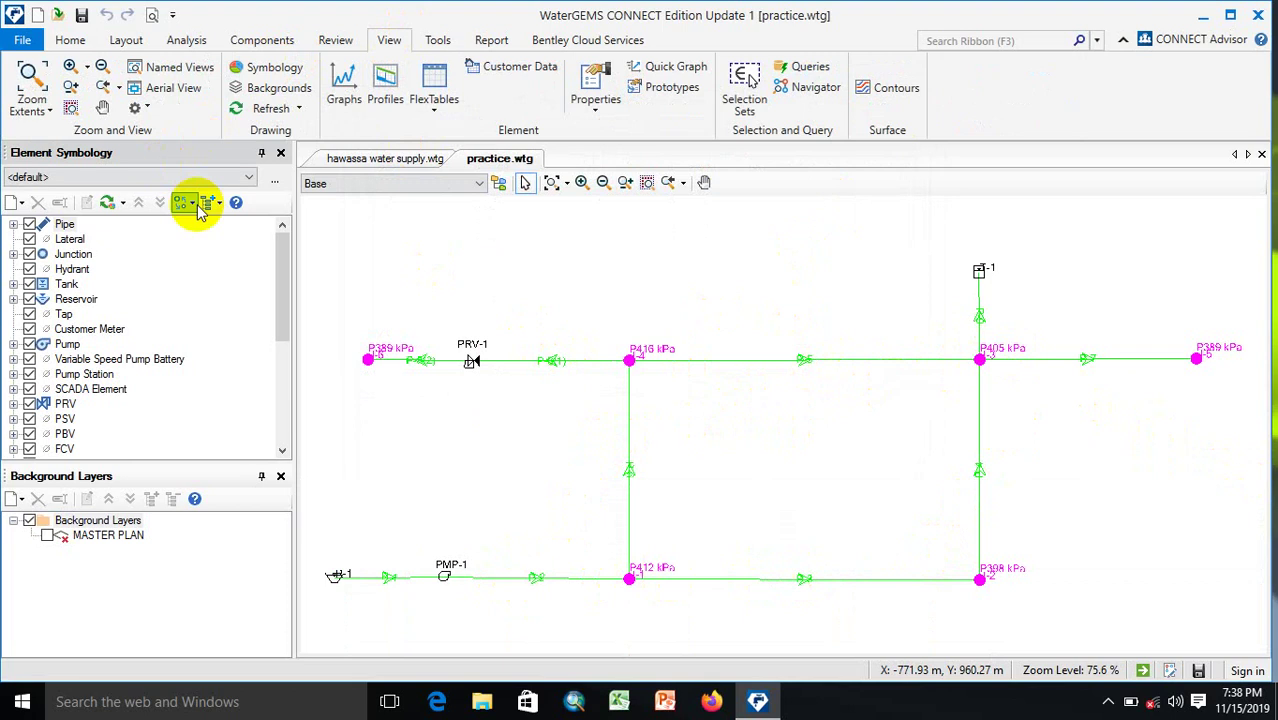
click(76, 242)
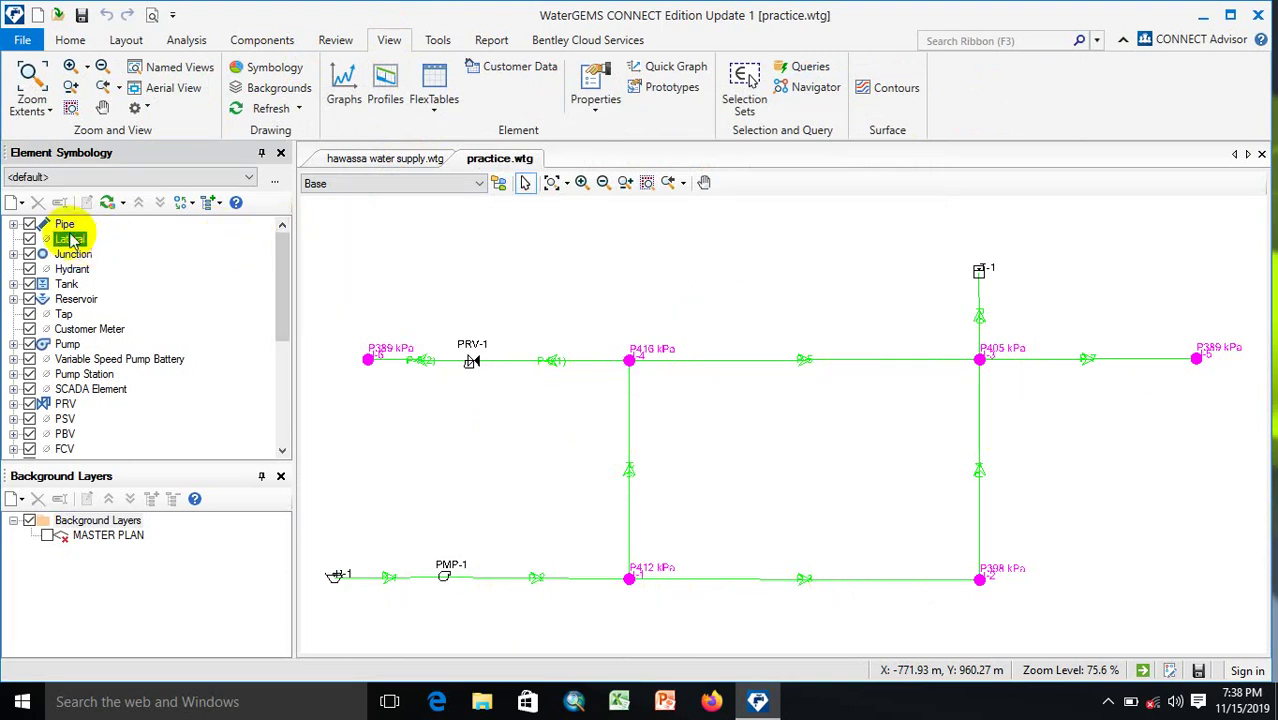
click(64, 226)
right_click(64, 226)
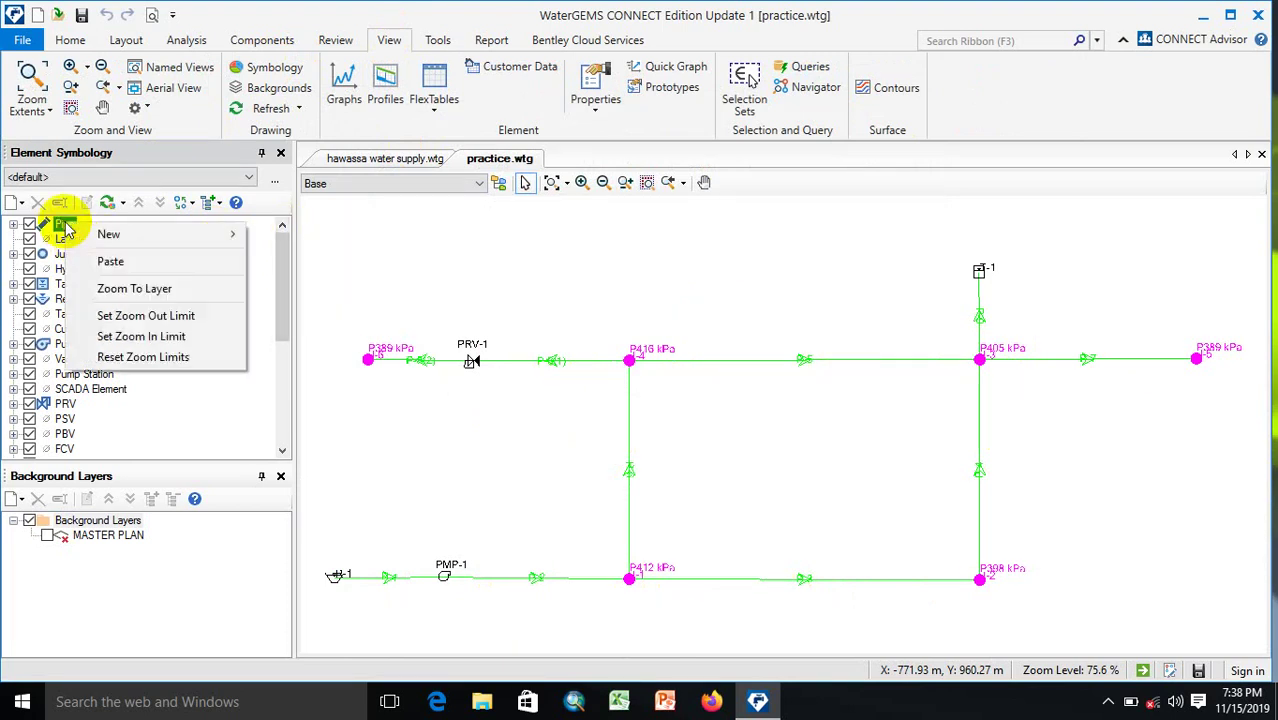
mouse_move(170, 236)
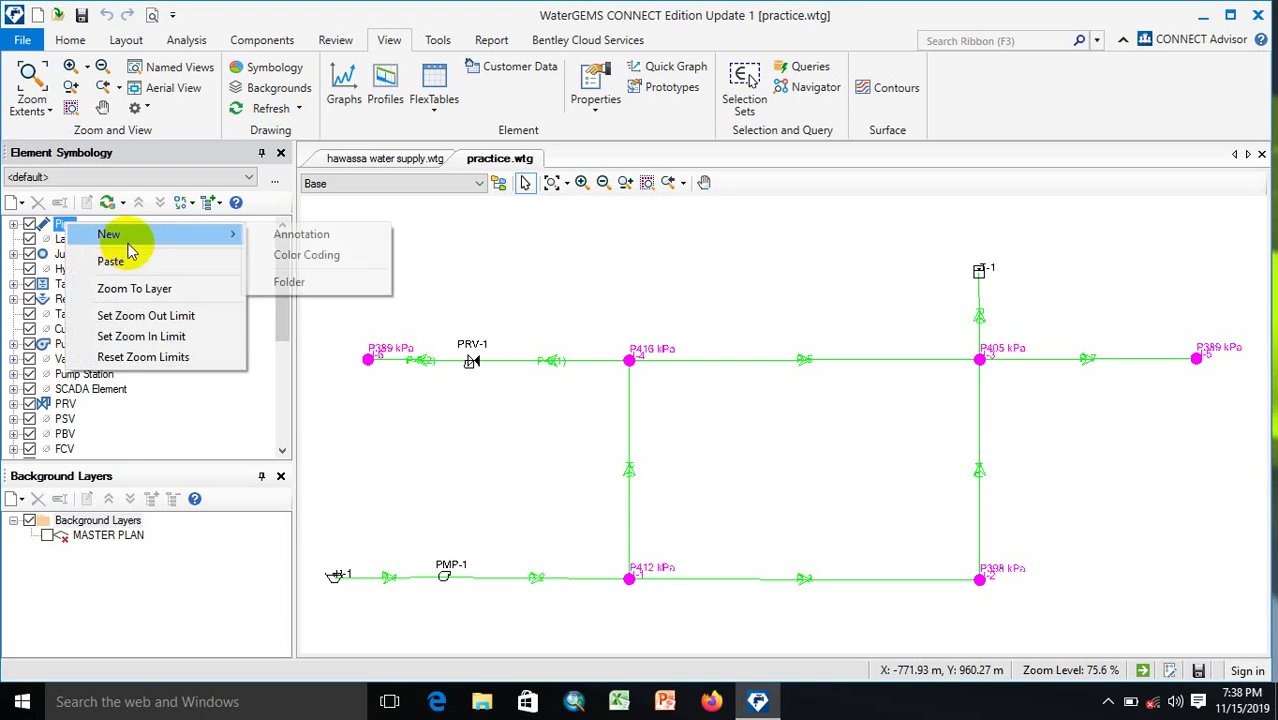
click(311, 253)
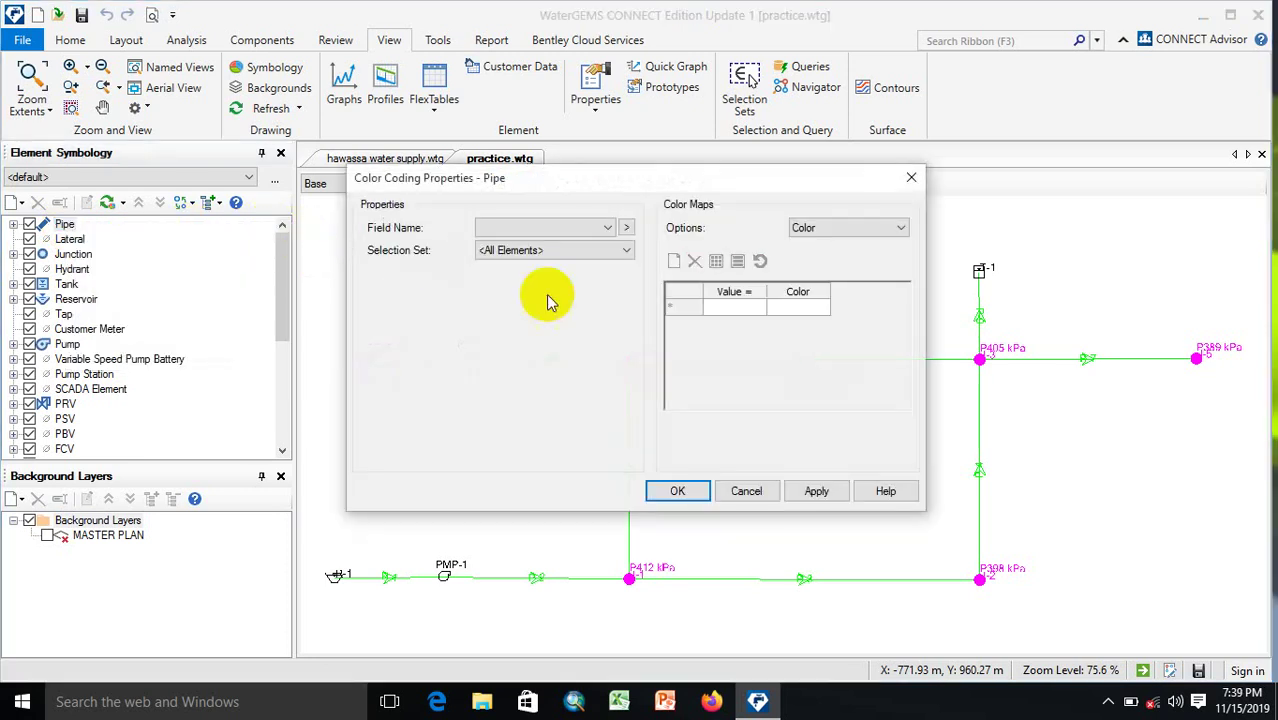
Step: Set the pipe color coding field to Velocity, ranging from 0.6 to 3 m/s in 5 steps
click(541, 240)
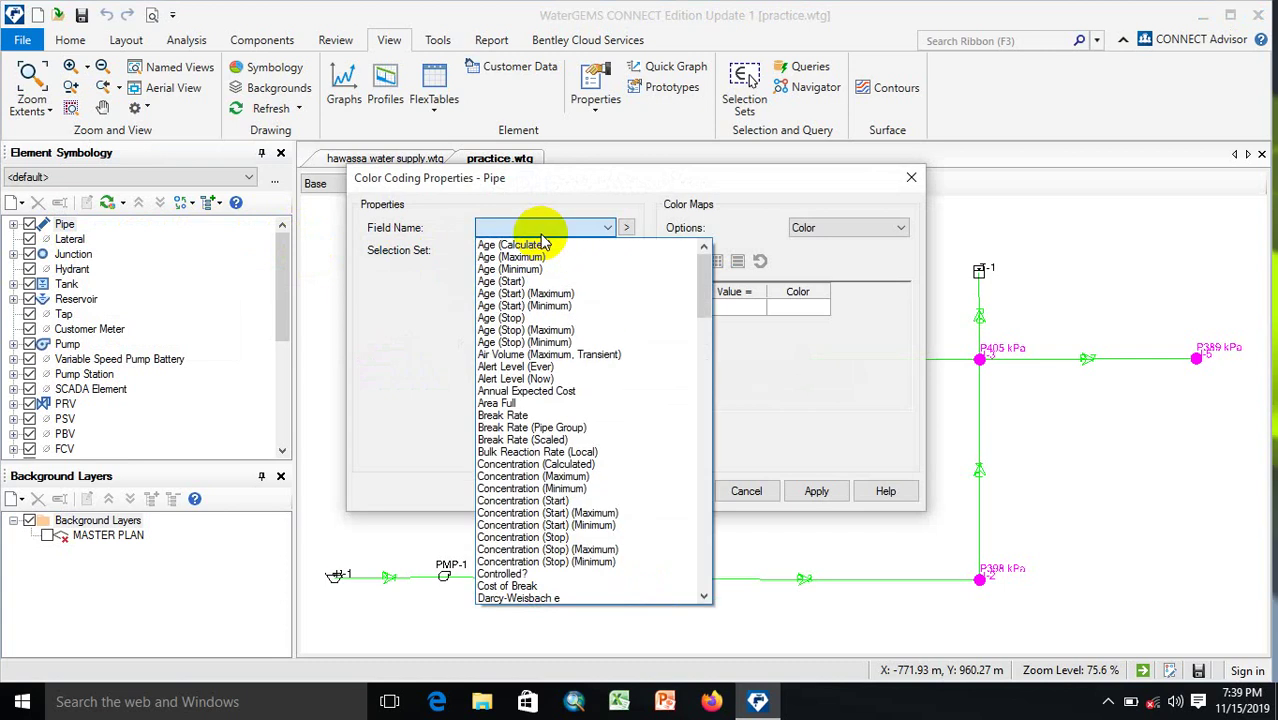
key(v)
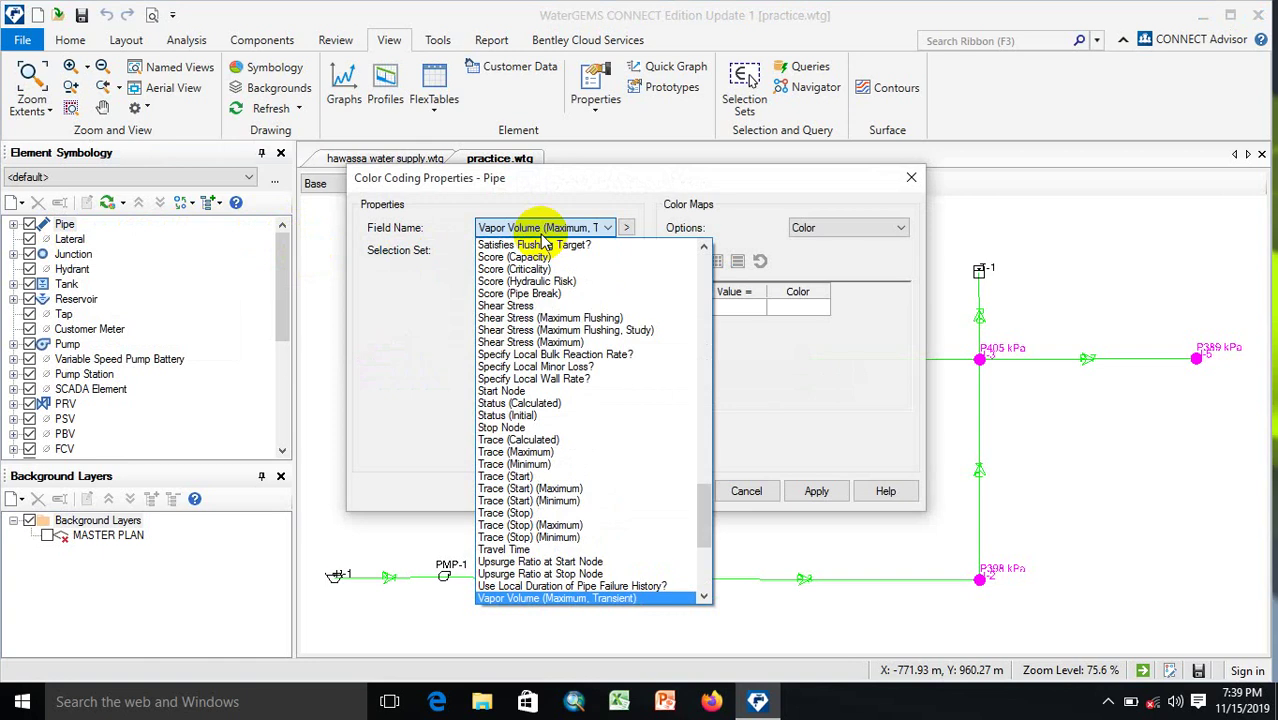
key(v)
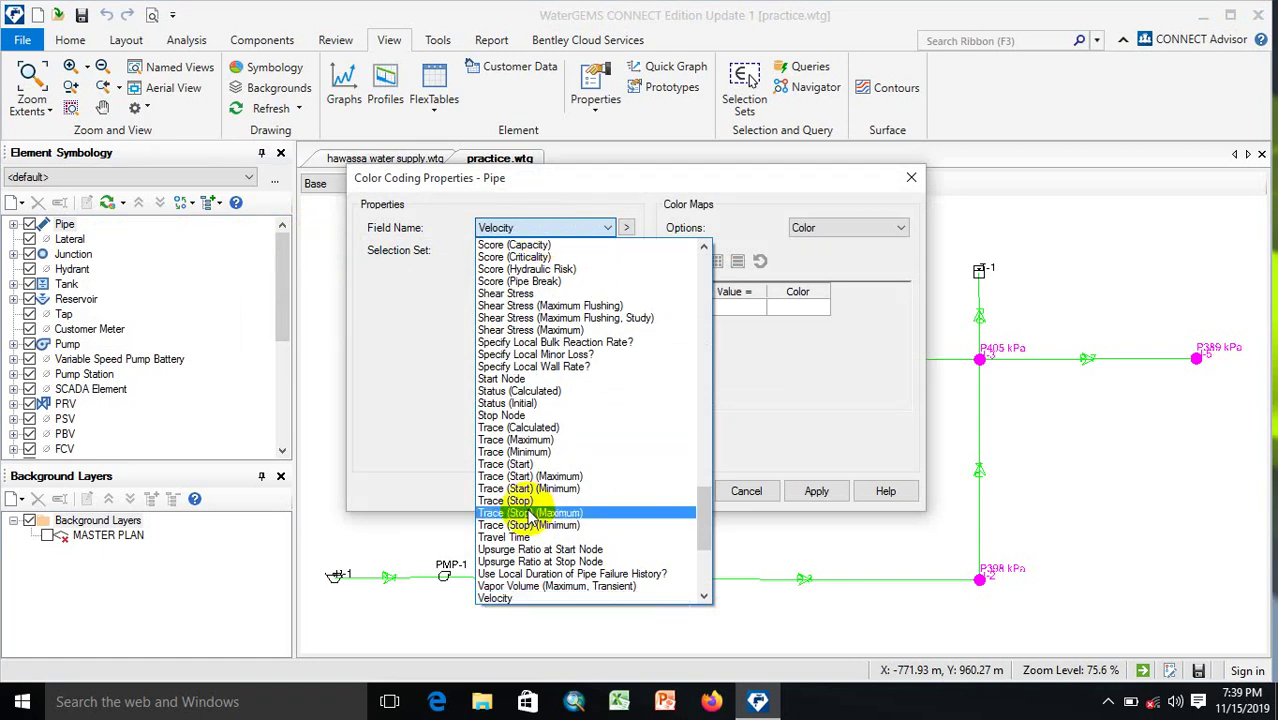
click(505, 597)
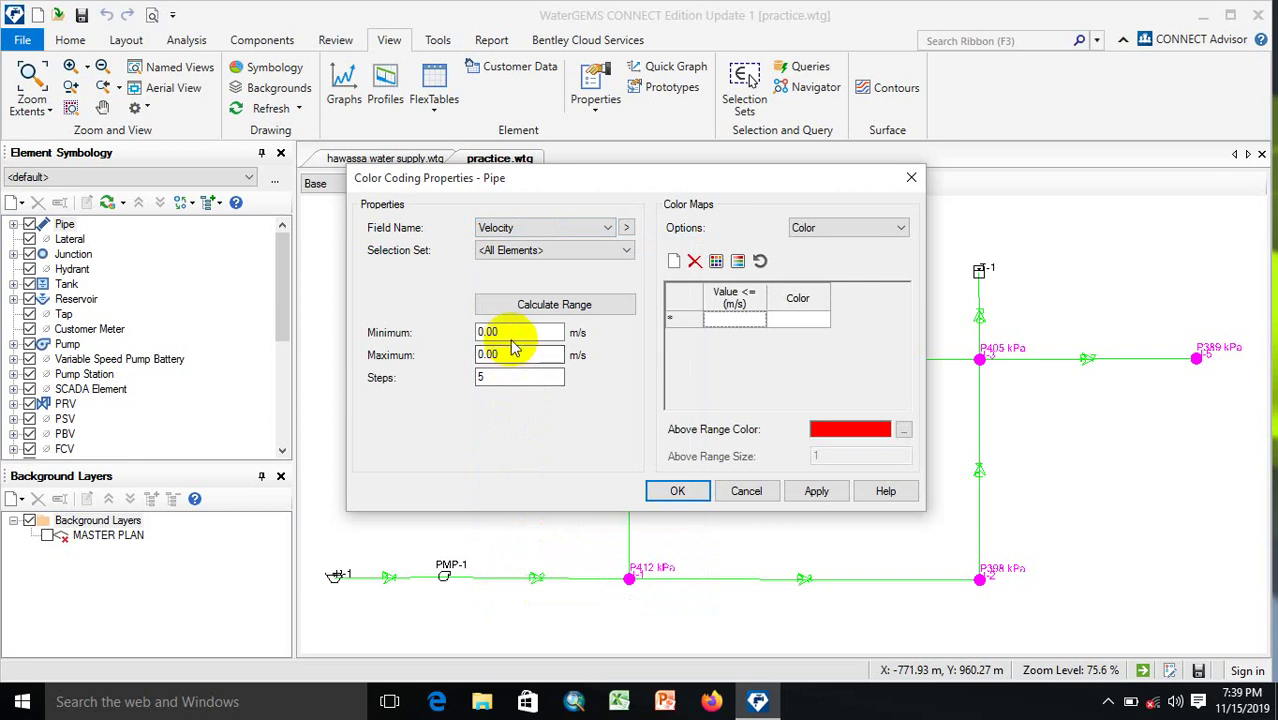
click(510, 334)
double_click(506, 333)
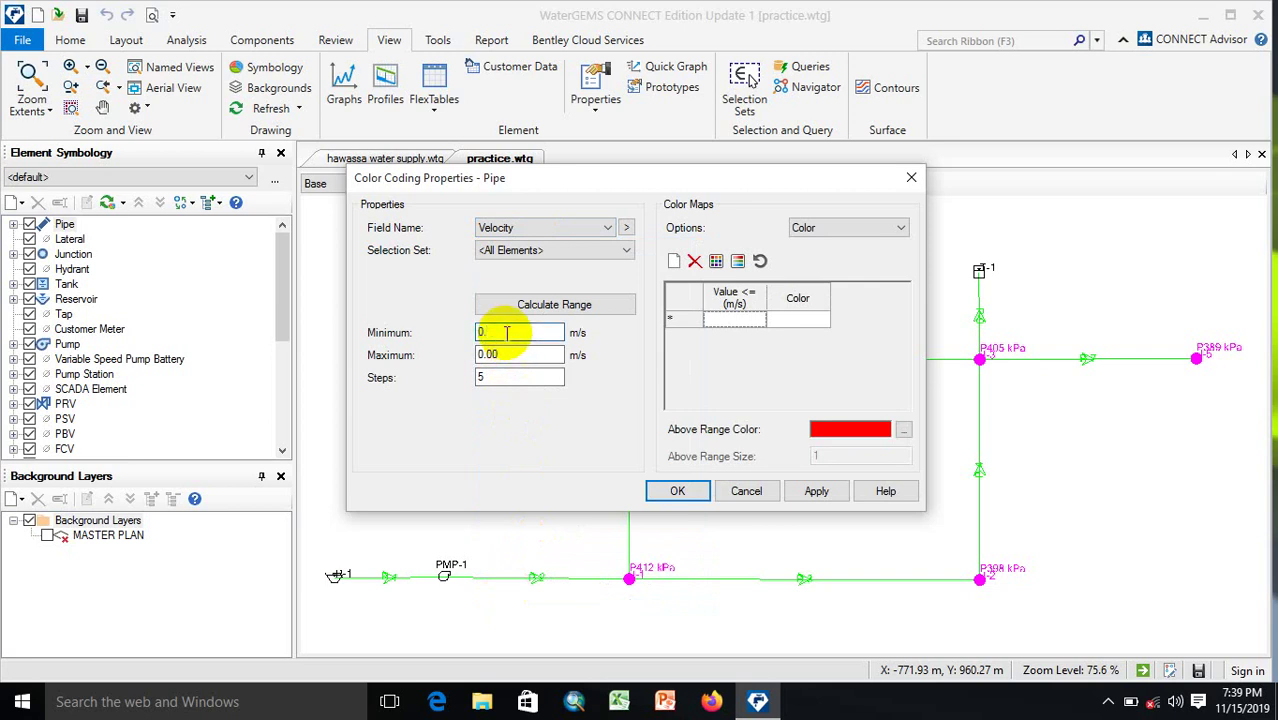
text(0.6)
double_click(509, 353)
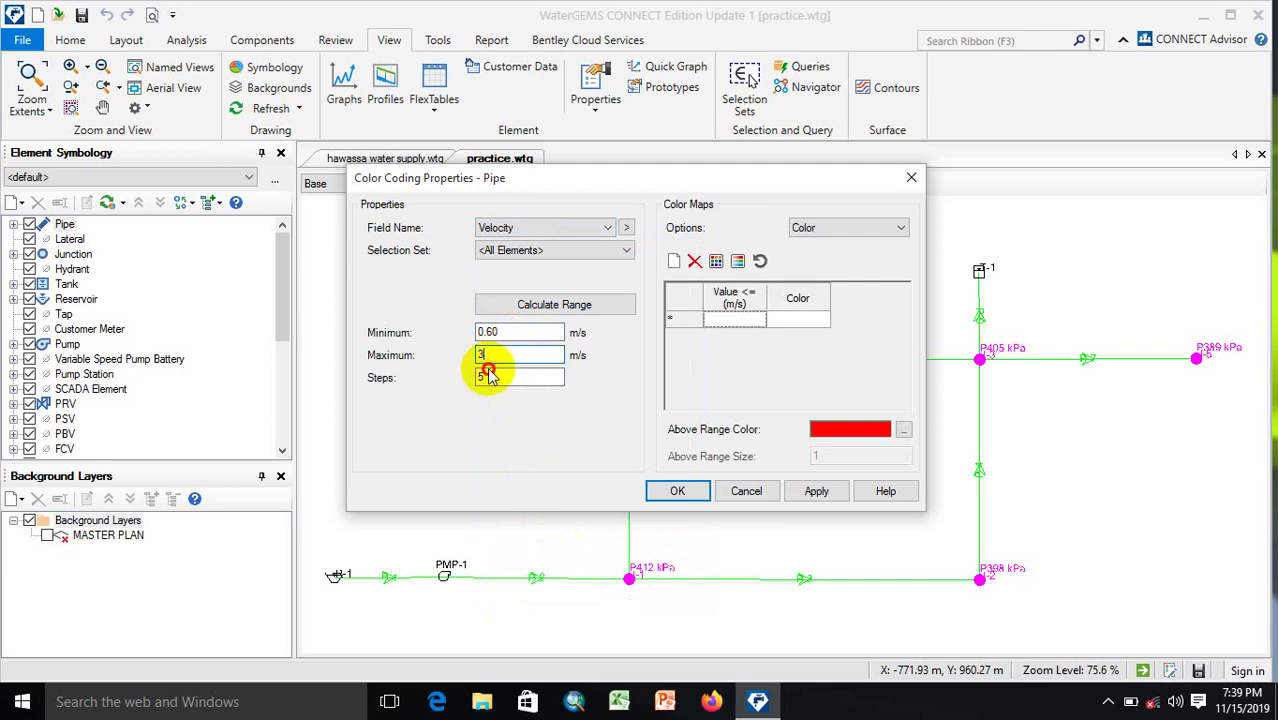
double_click(487, 373)
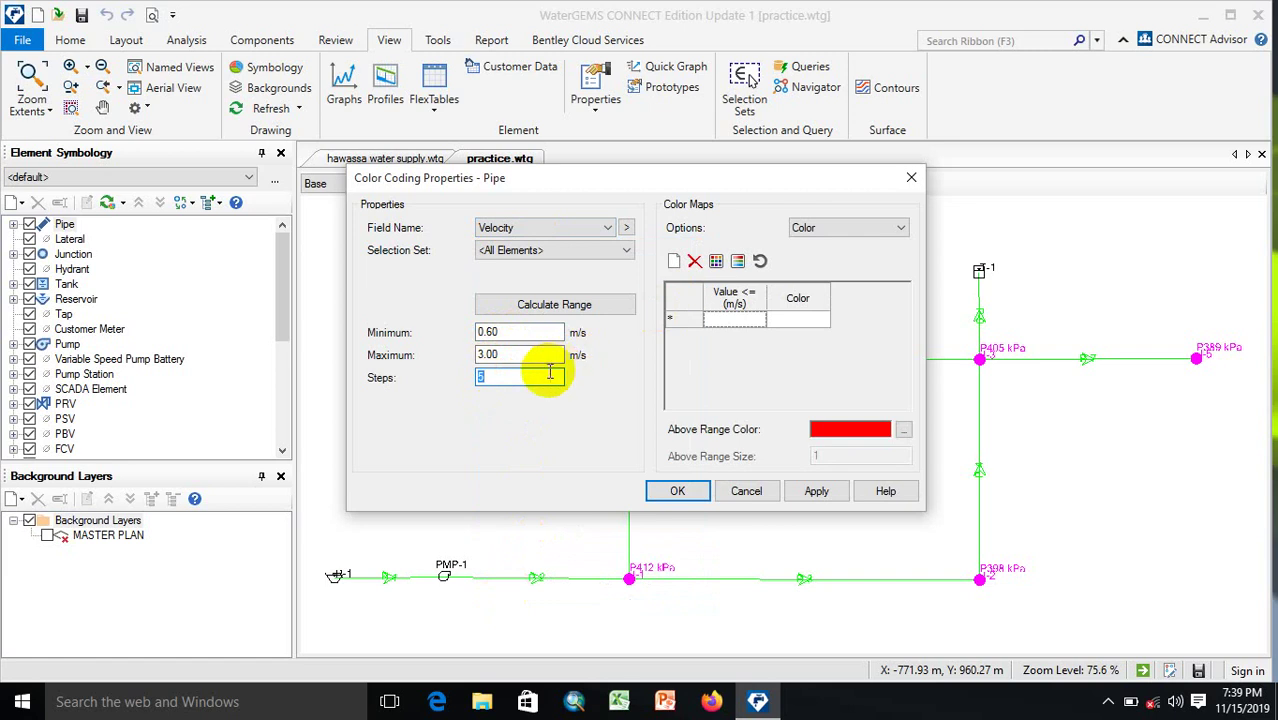
Step: Initialize the velocity color map, invert its colors and invert them back, and apply the color coding to the pipes
click(717, 262)
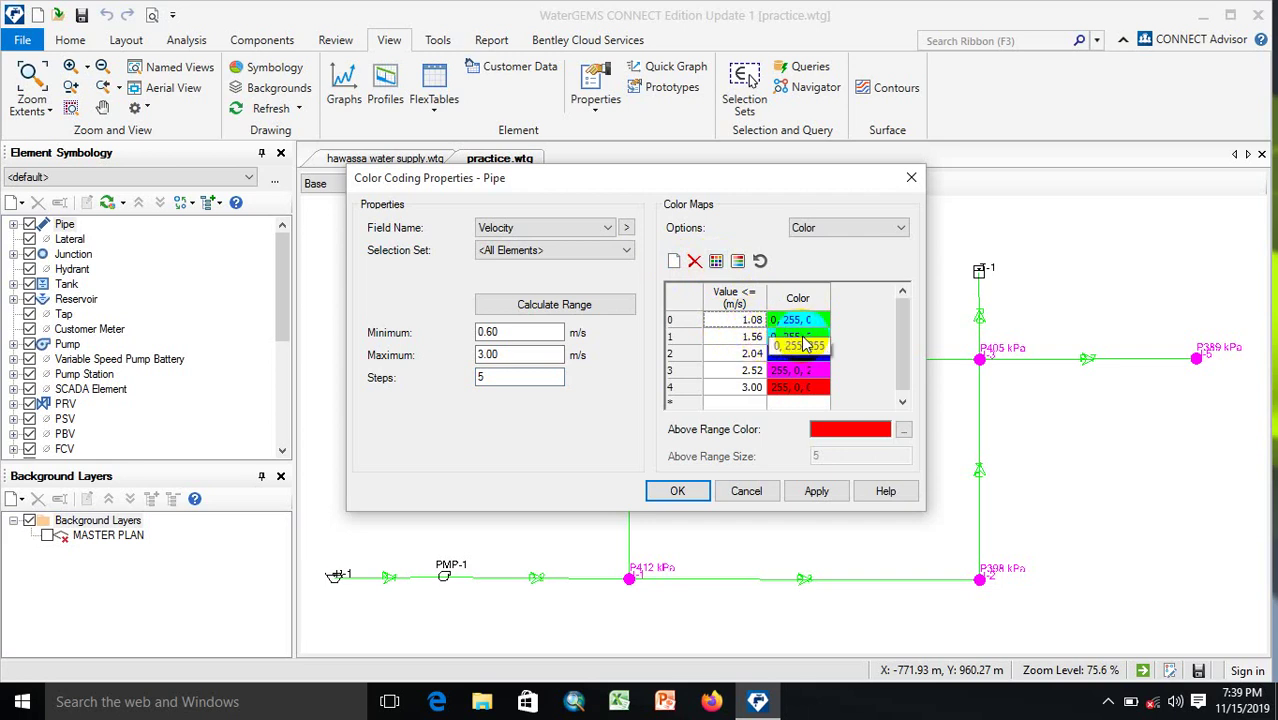
click(760, 262)
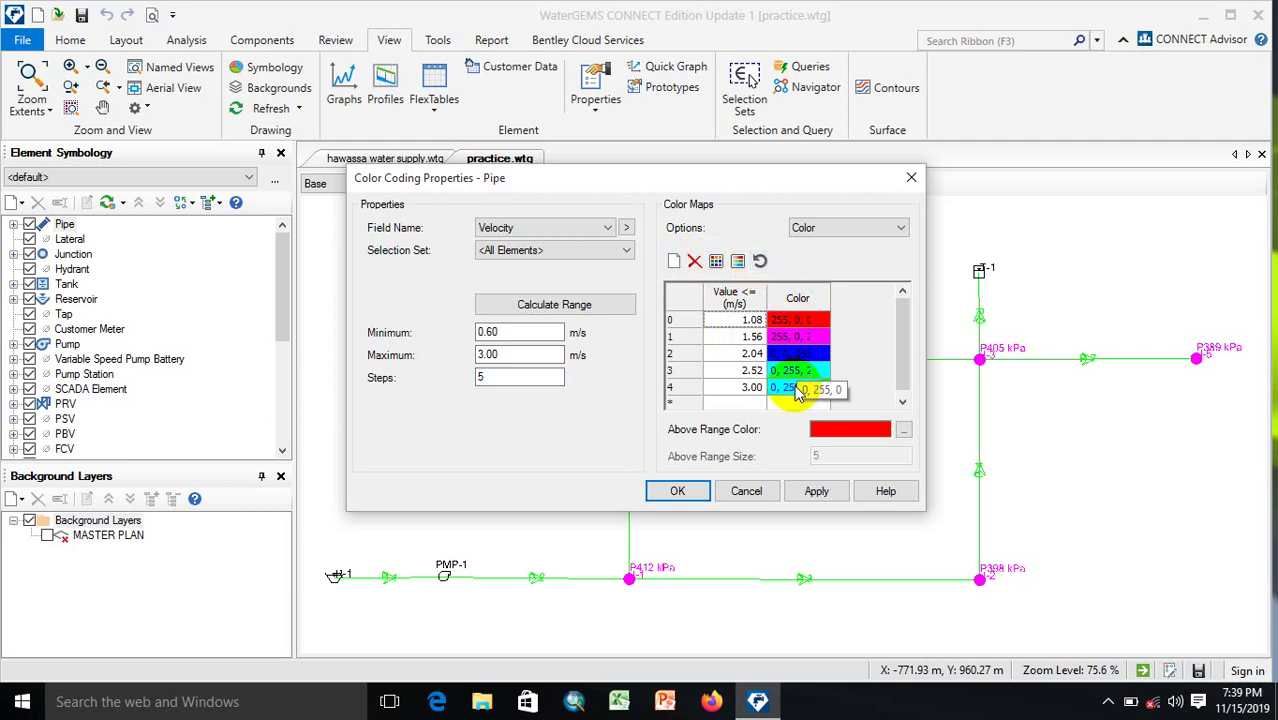
click(760, 262)
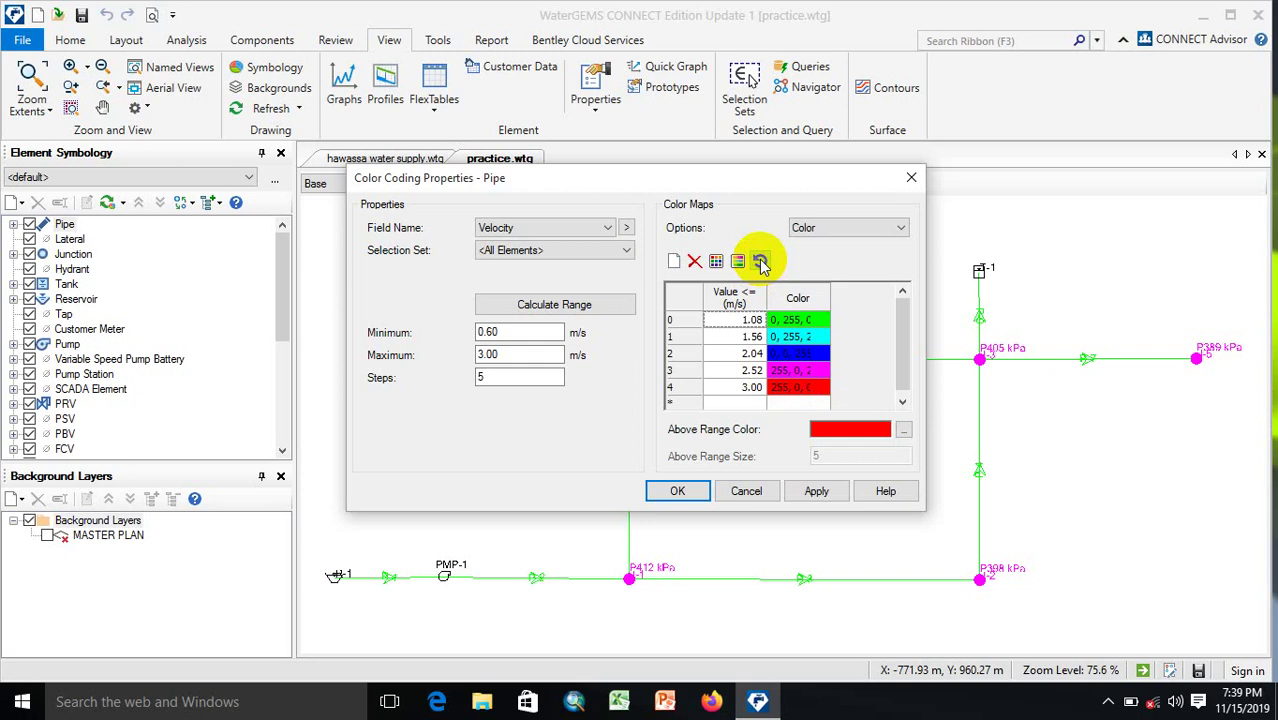
click(814, 491)
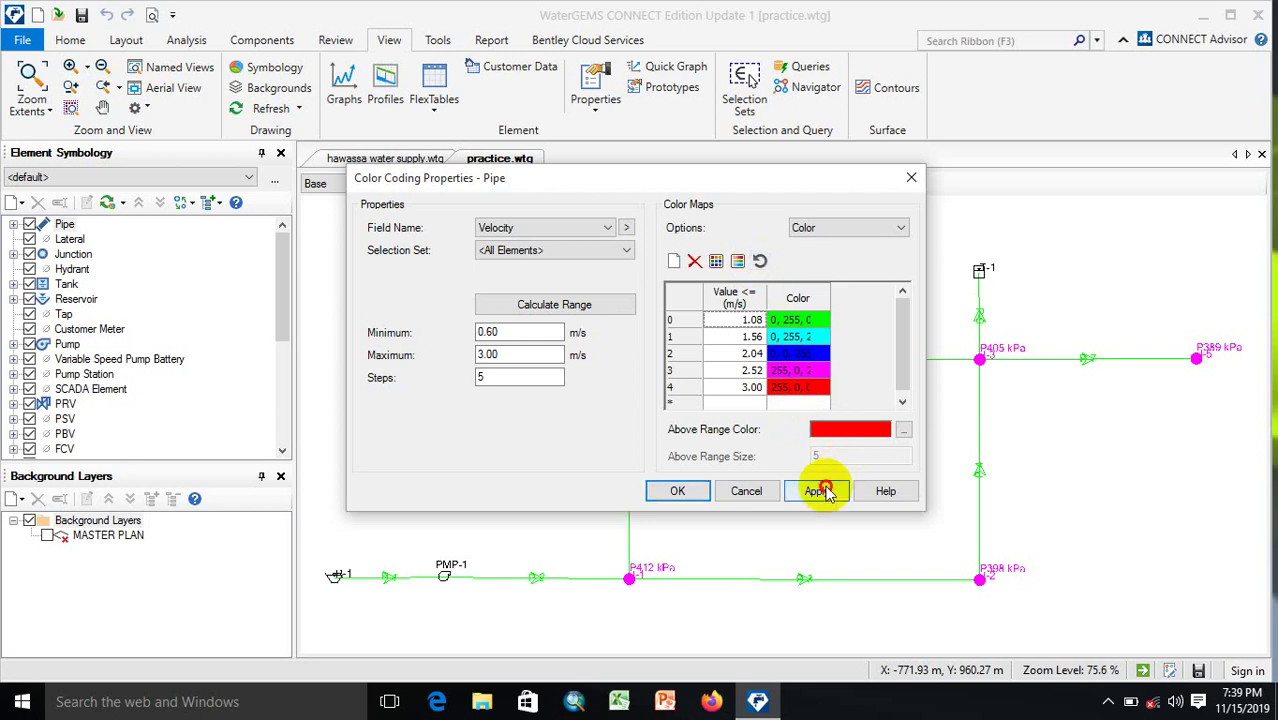
click(677, 491)
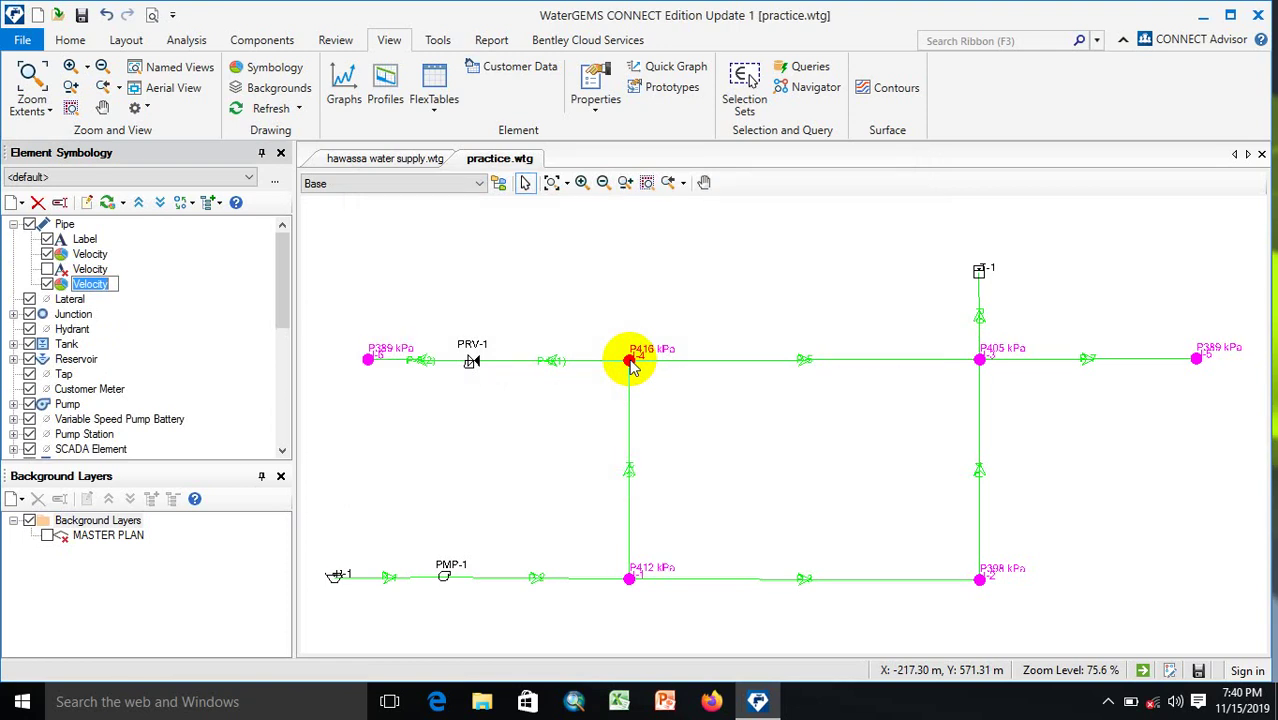
Step: Close the practice.wtg model without saving its changes
click(505, 163)
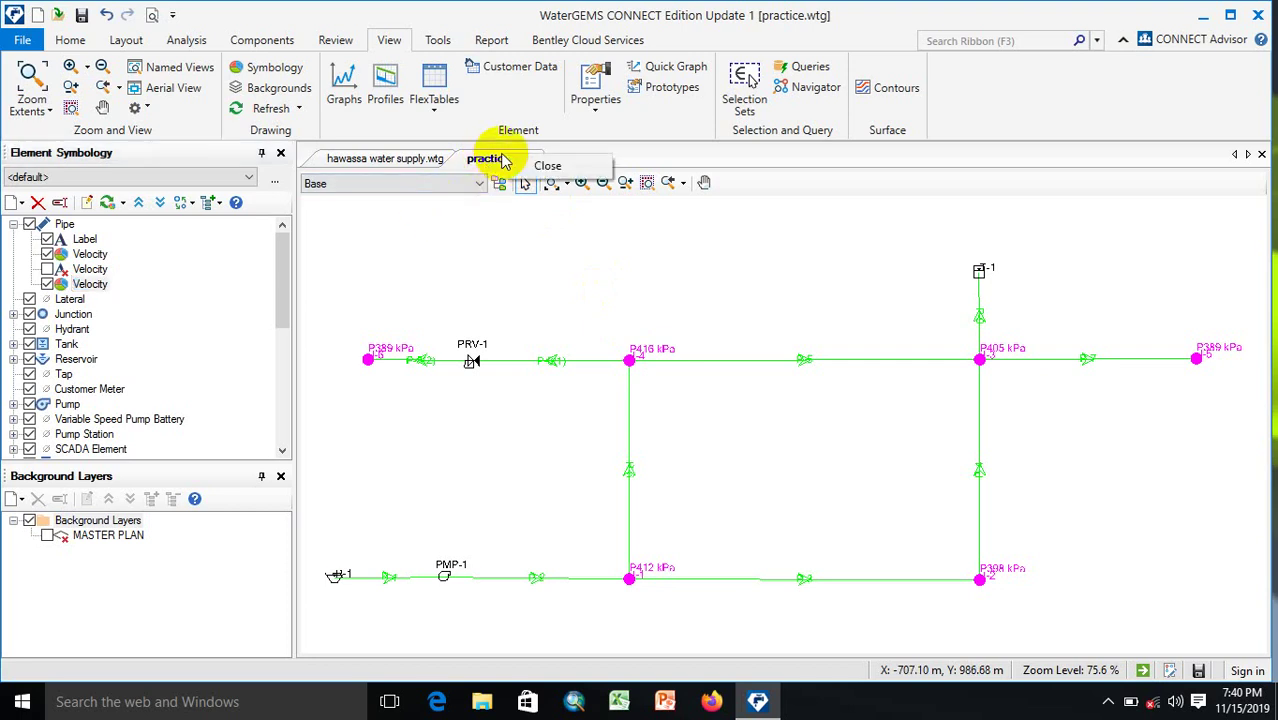
click(538, 160)
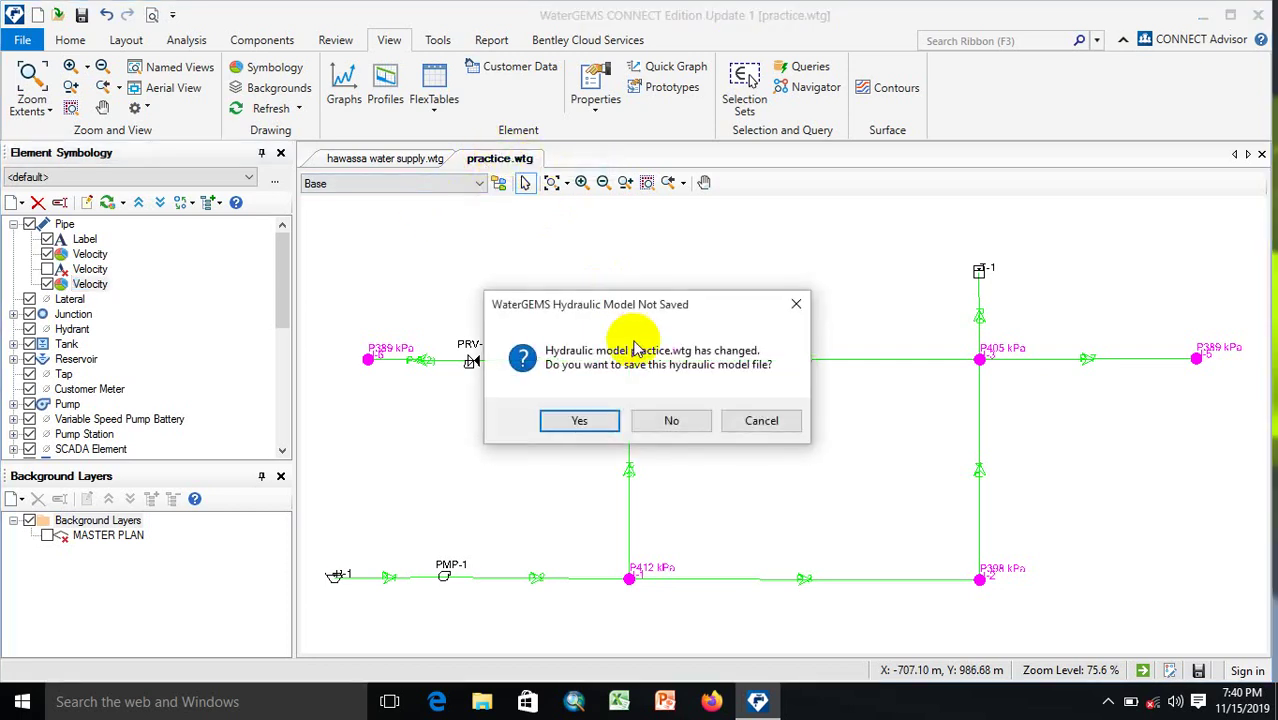
click(671, 420)
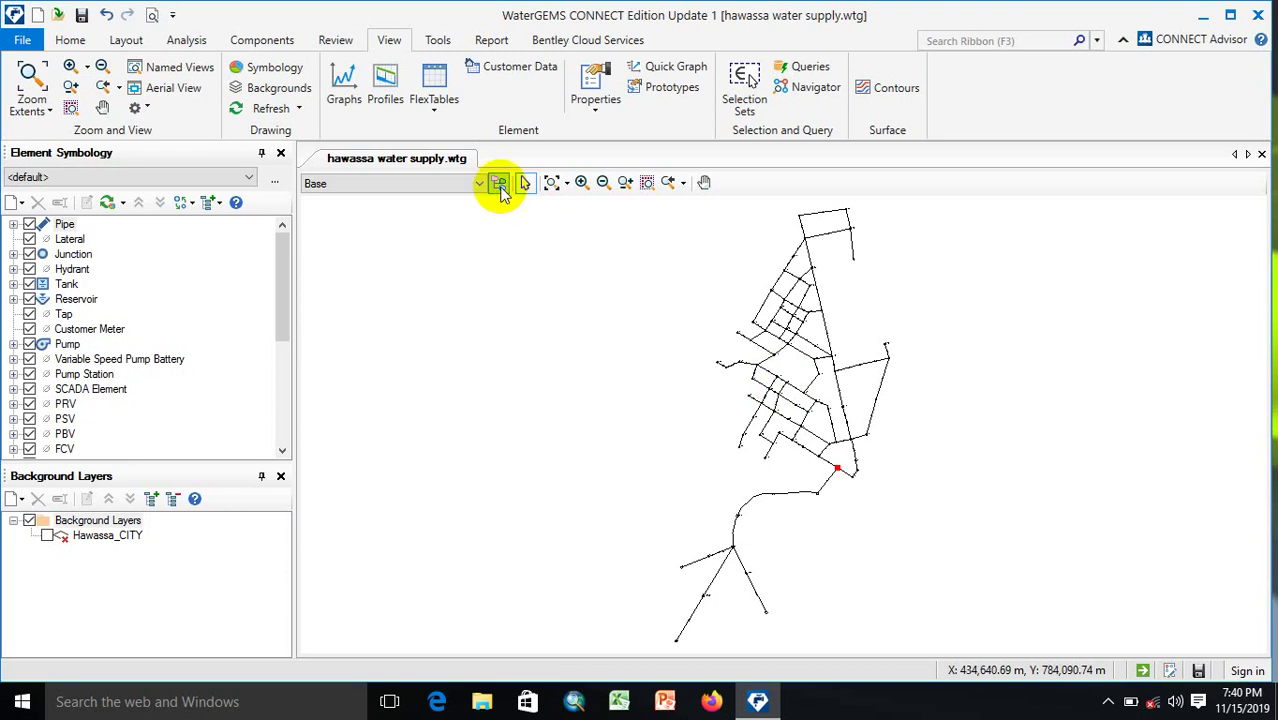
click(22, 42)
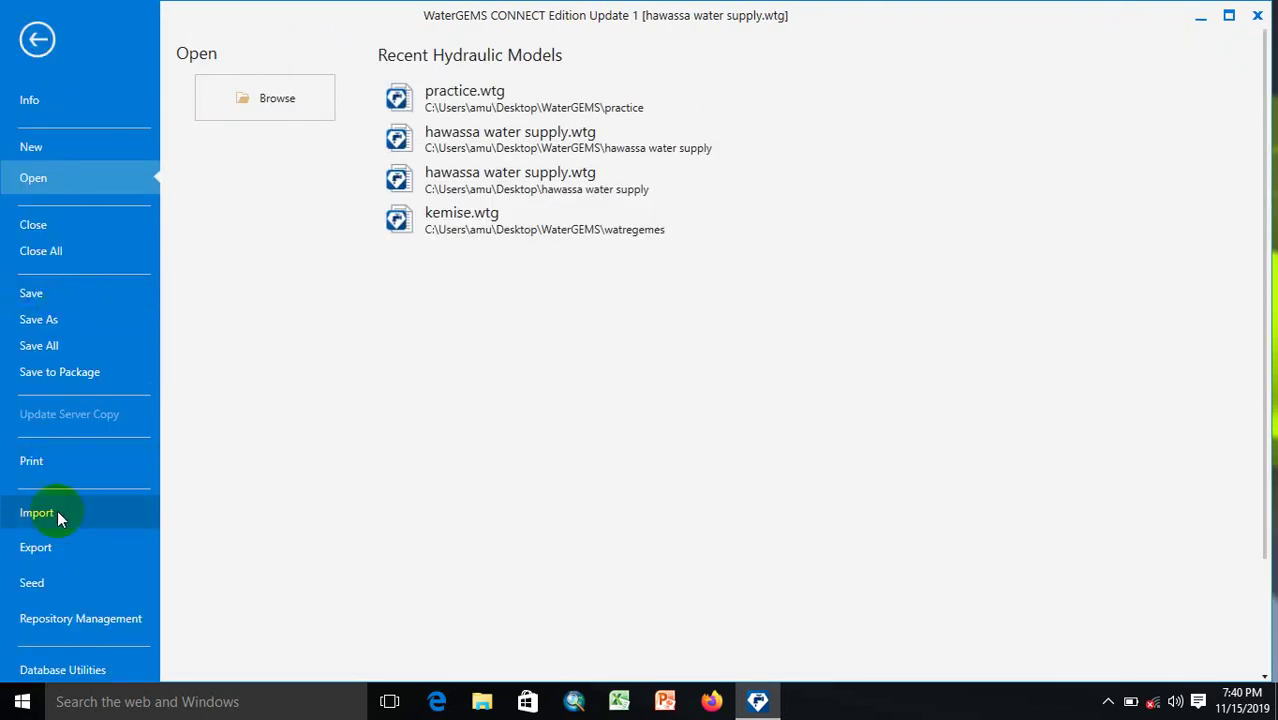
click(40, 548)
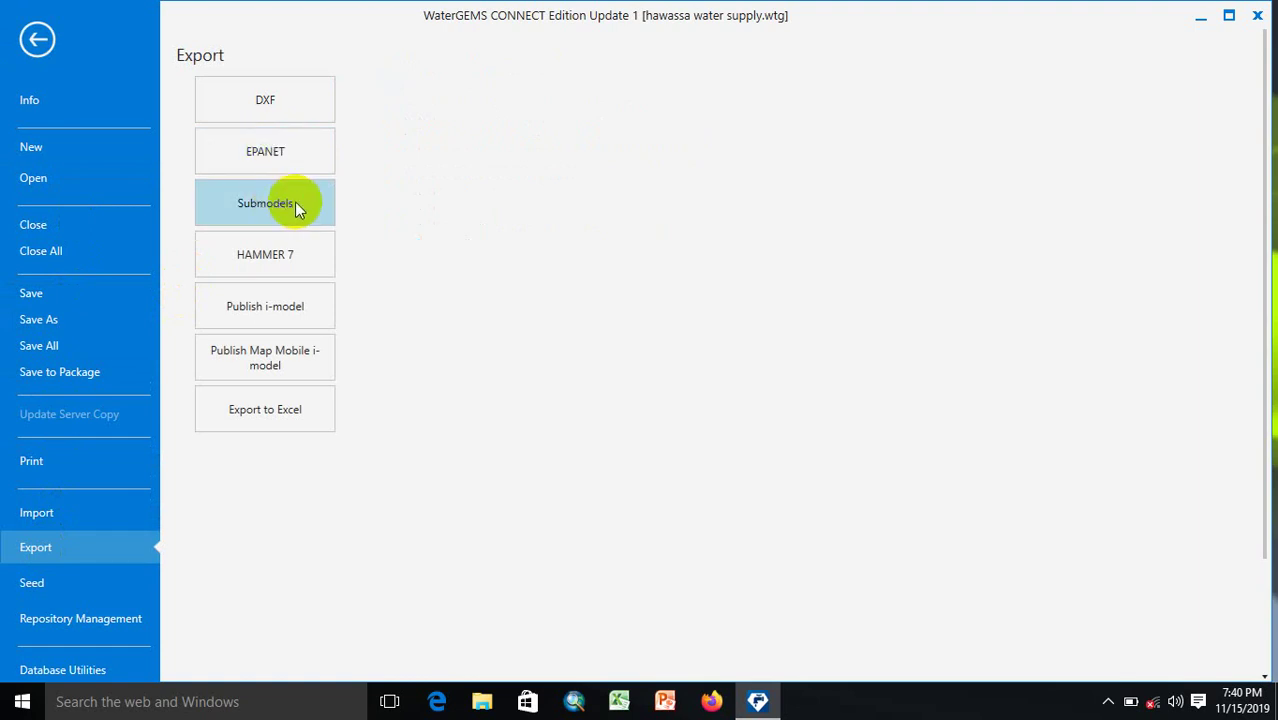
click(282, 107)
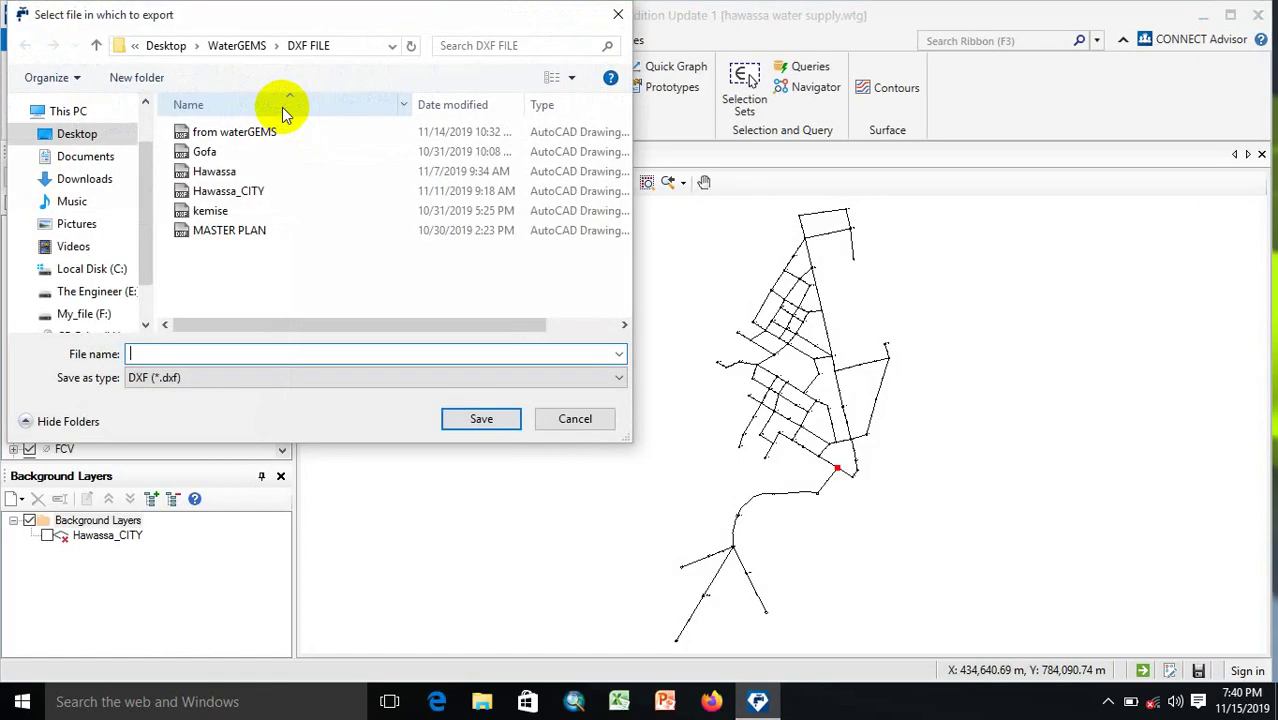
click(167, 351)
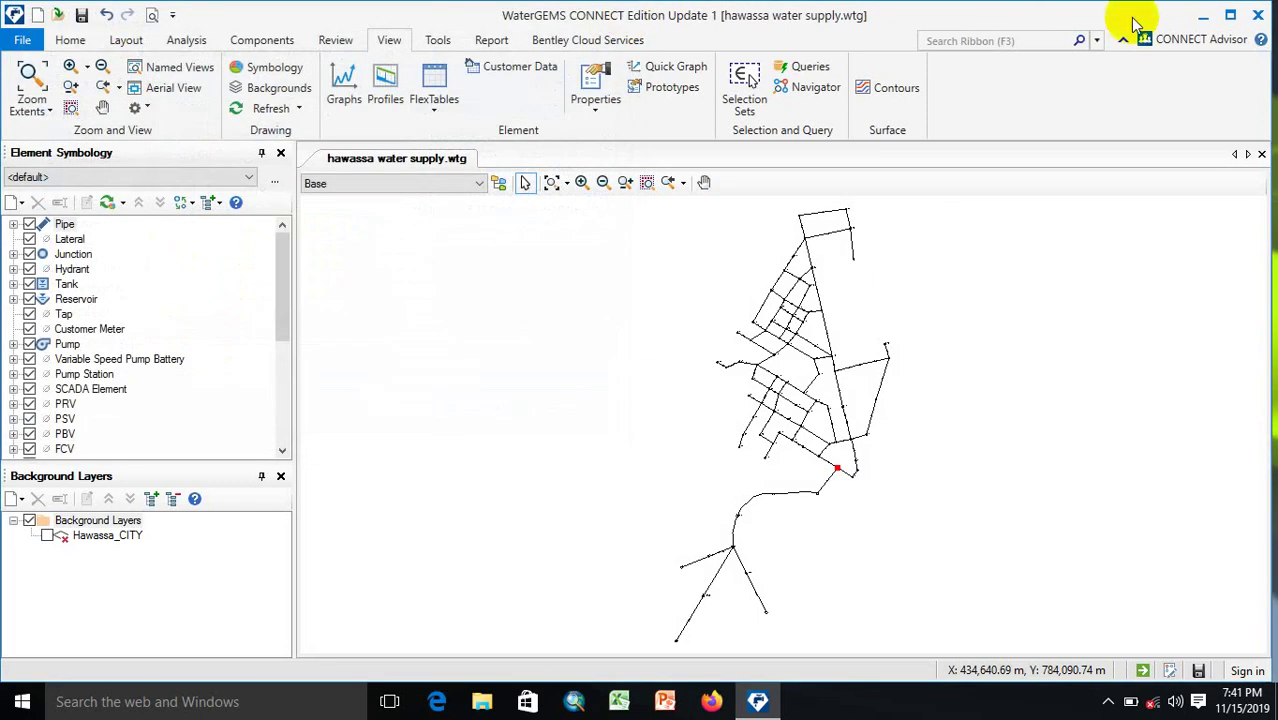
Step: Switch to Global Mapper and open the "from waterGEMS" drawing from the DXF FILE folder with the UTM zone 37, WGS84 projection in metres
click(1203, 15)
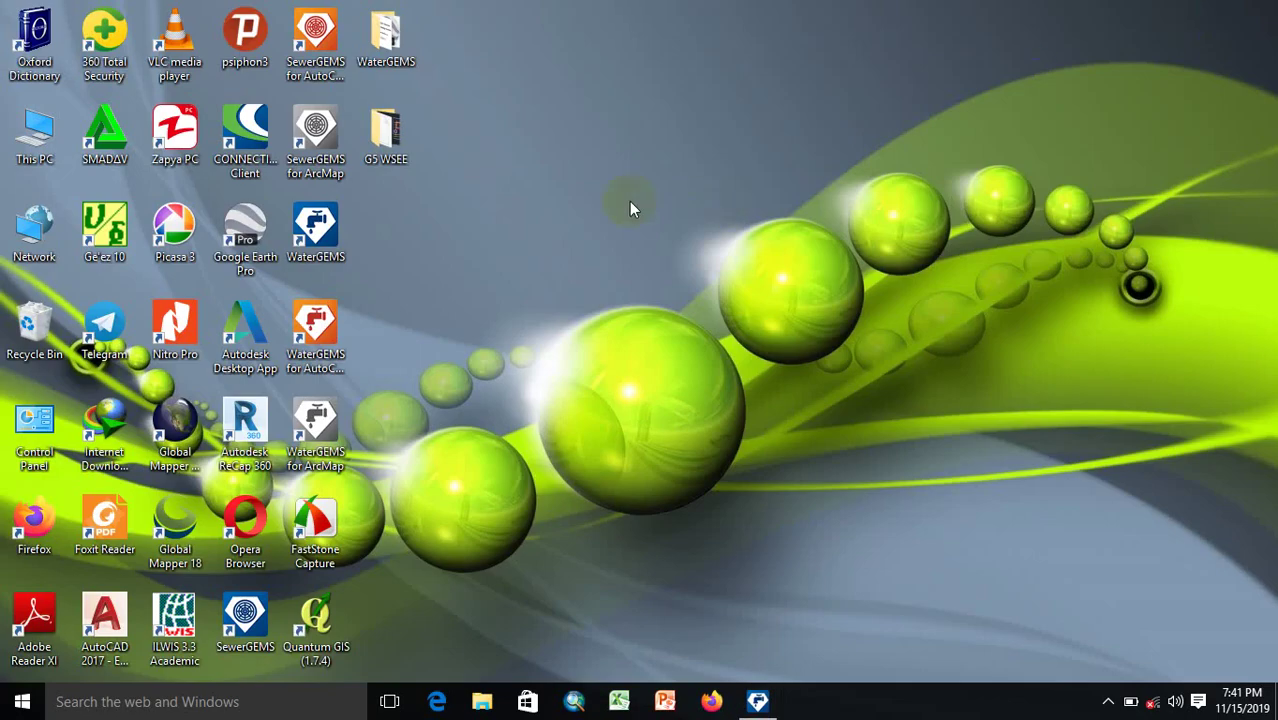
click(177, 425)
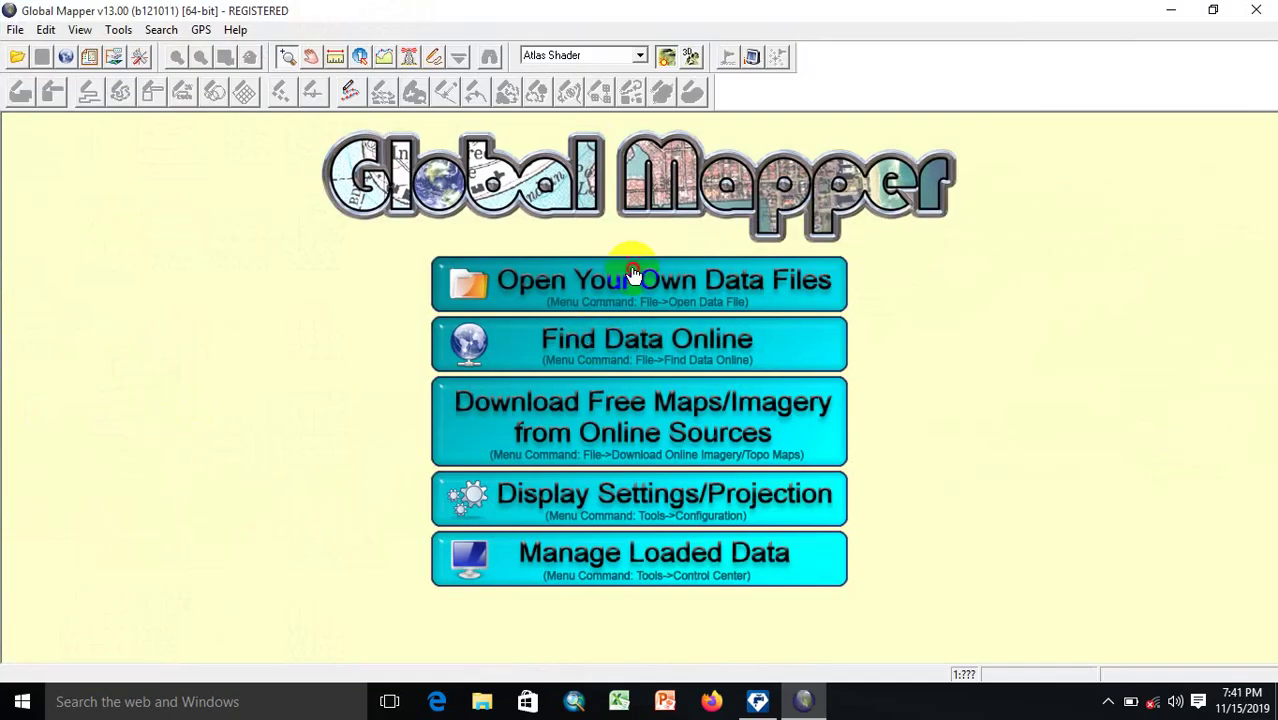
click(633, 274)
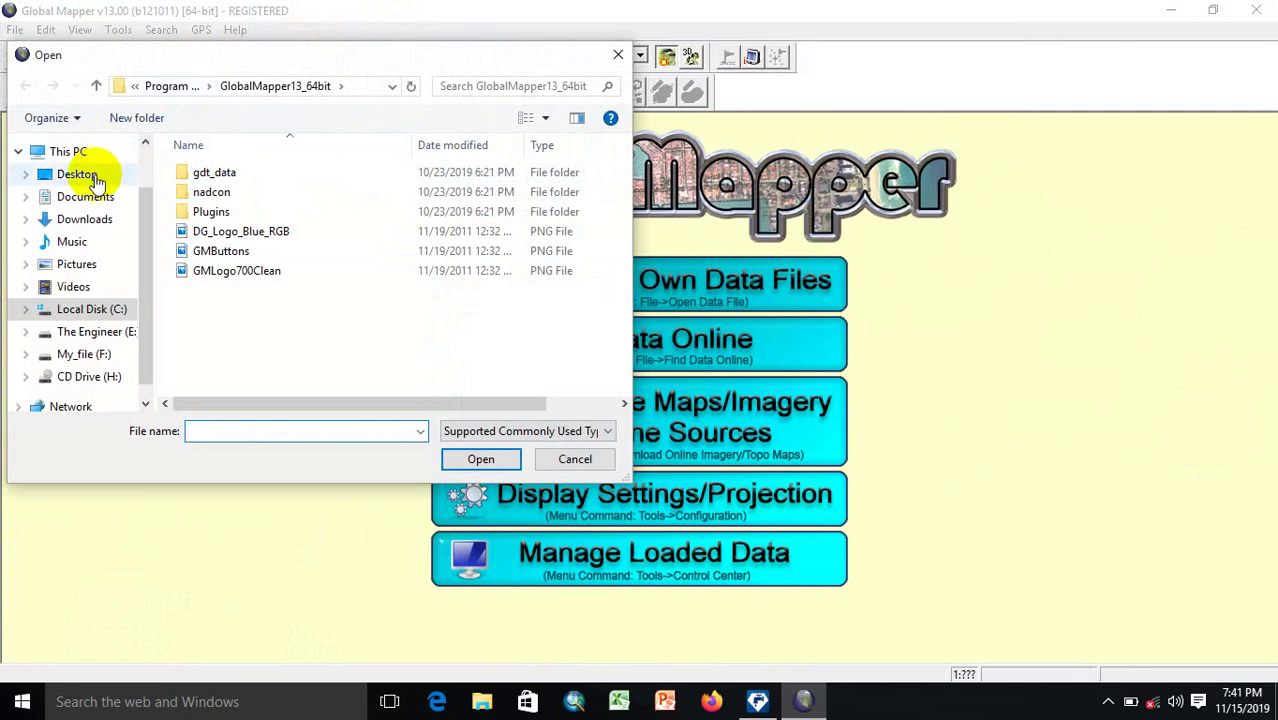
click(86, 172)
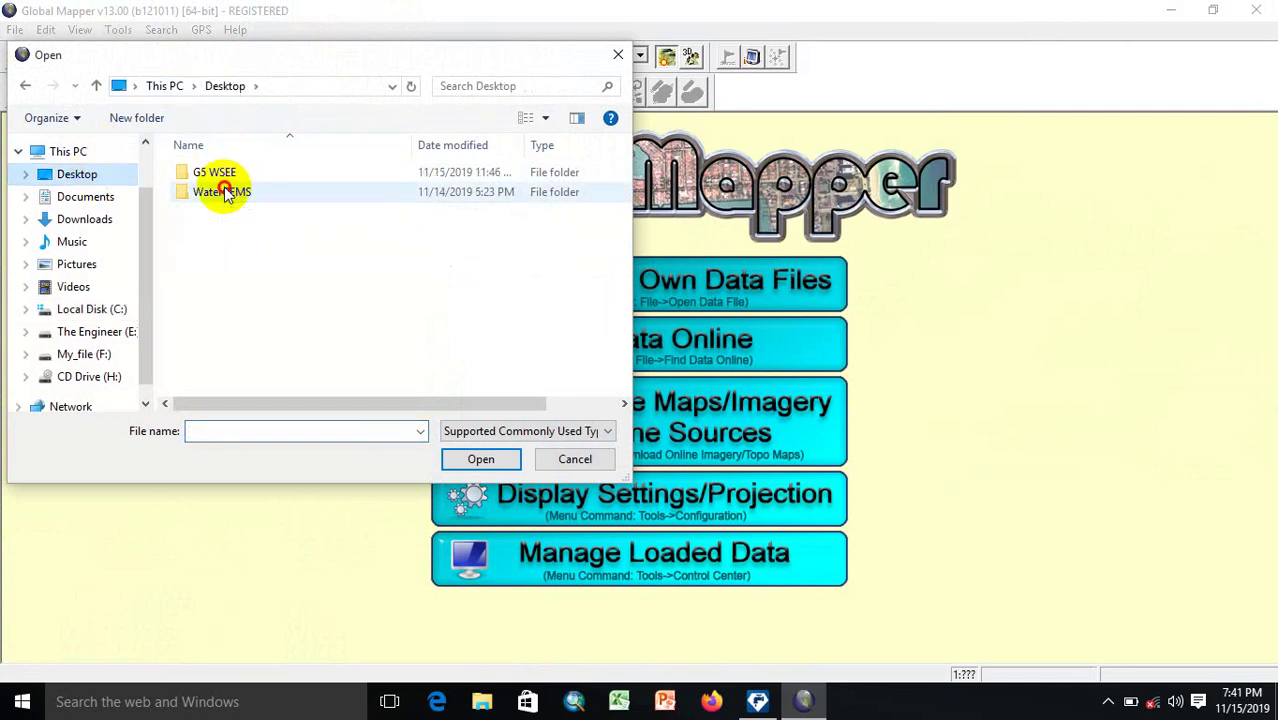
double_click(222, 192)
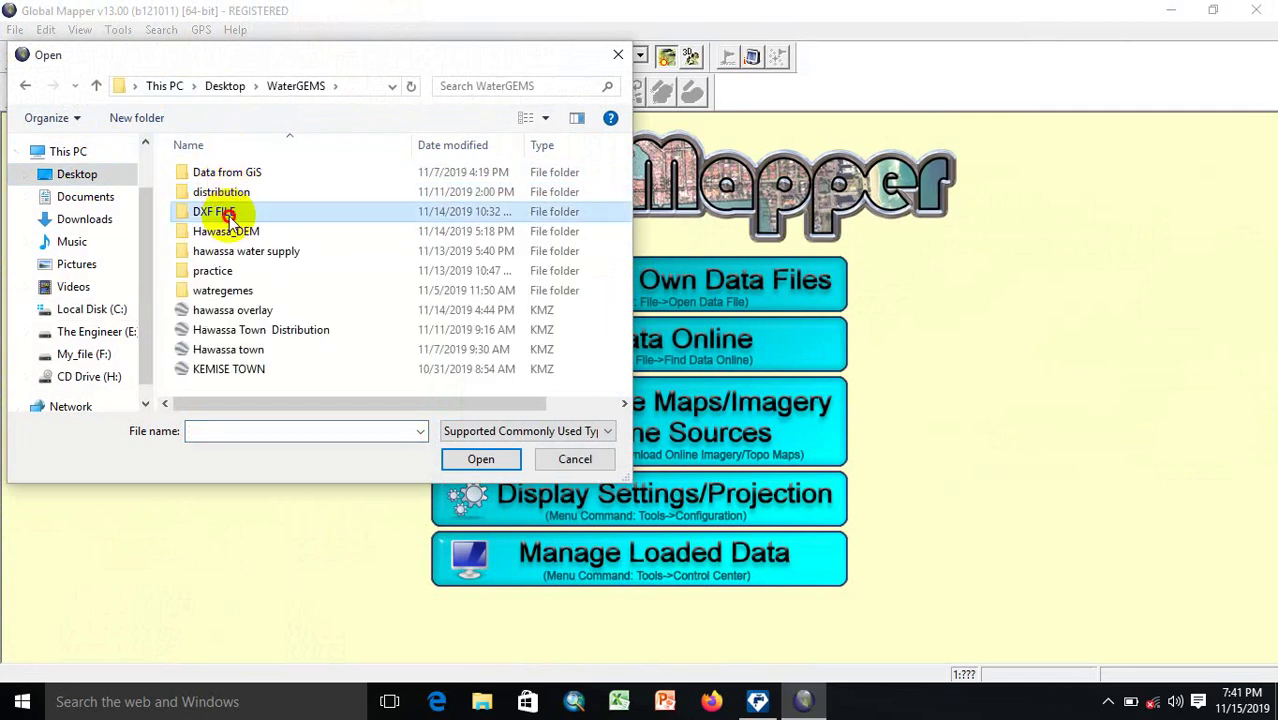
double_click(222, 211)
click(237, 175)
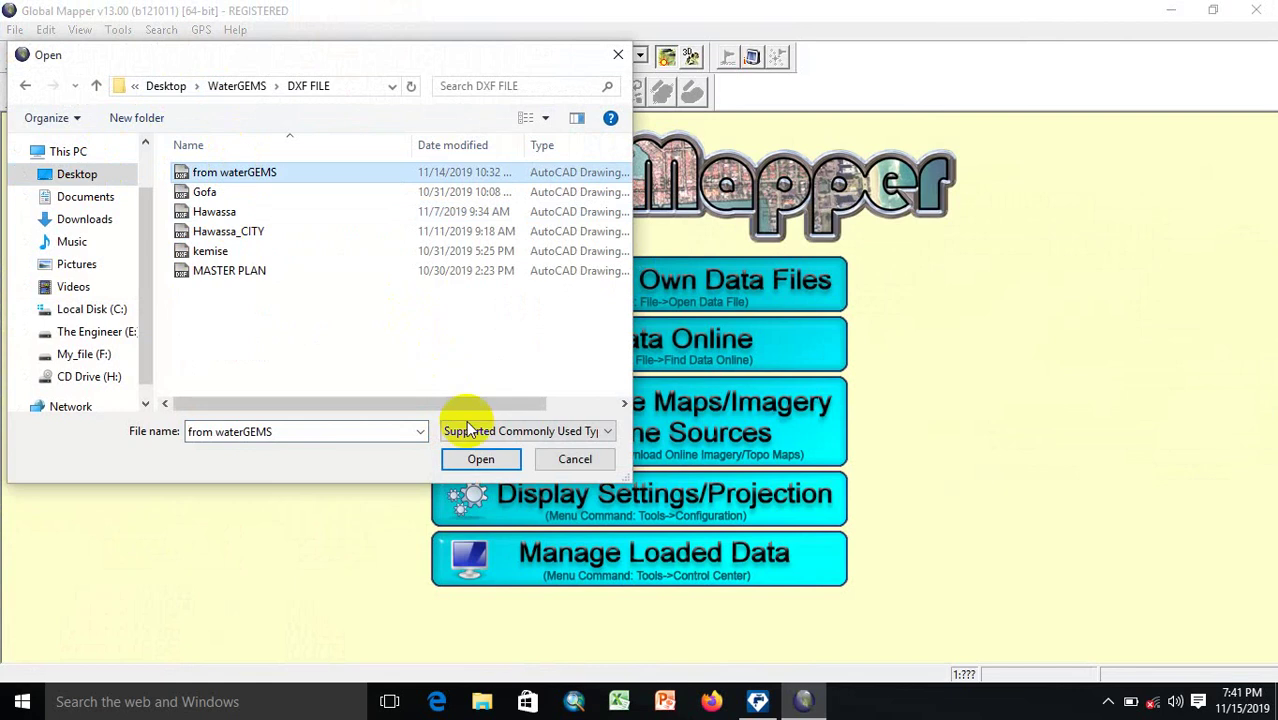
click(479, 458)
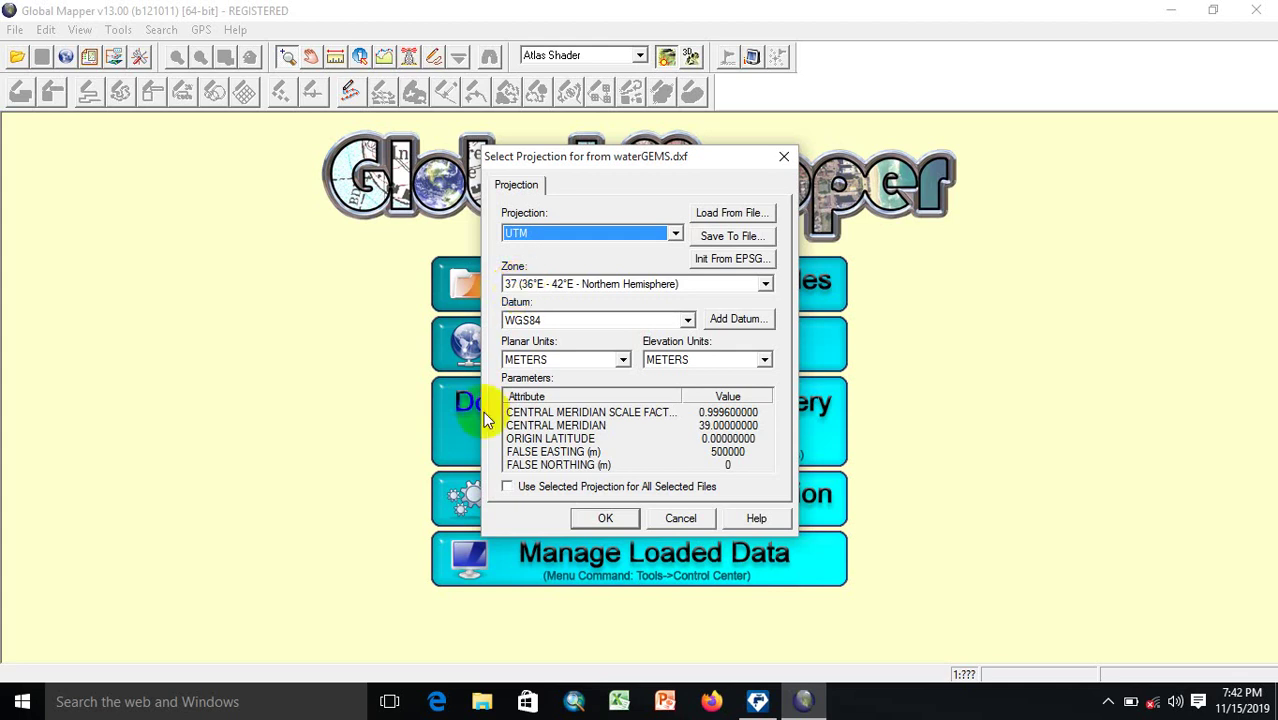
click(610, 517)
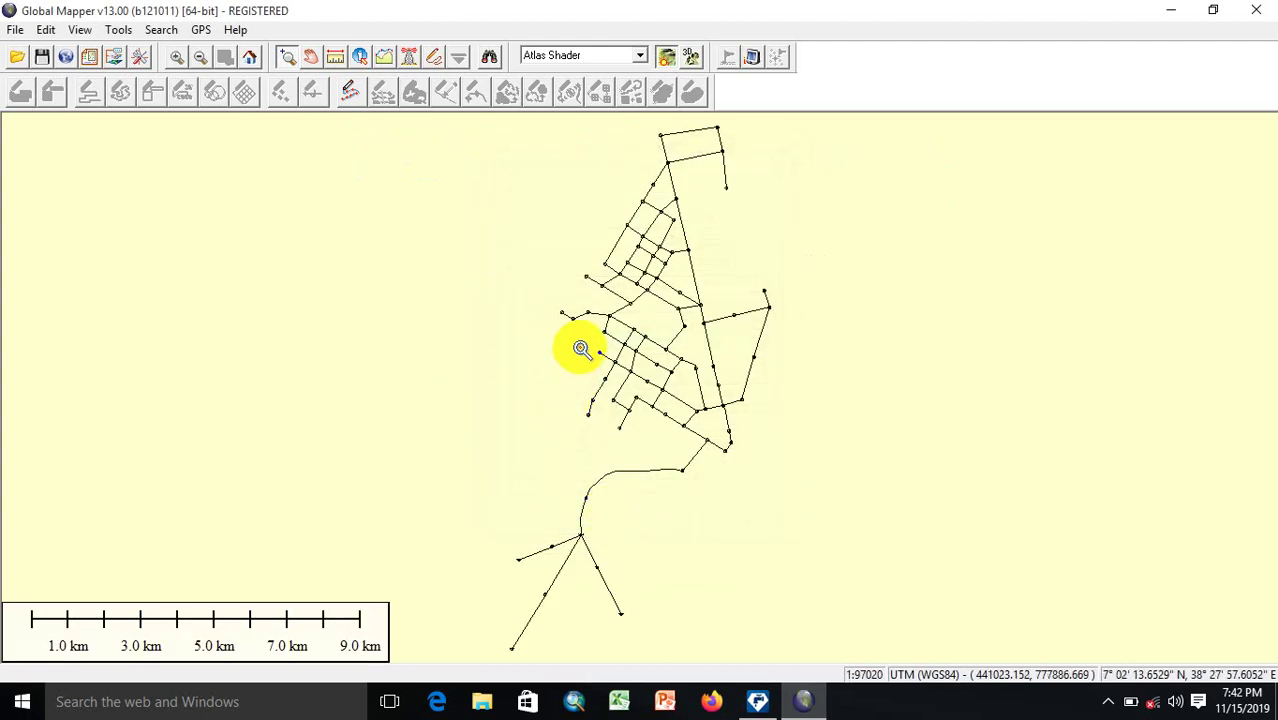
drag(581, 348, 682, 408)
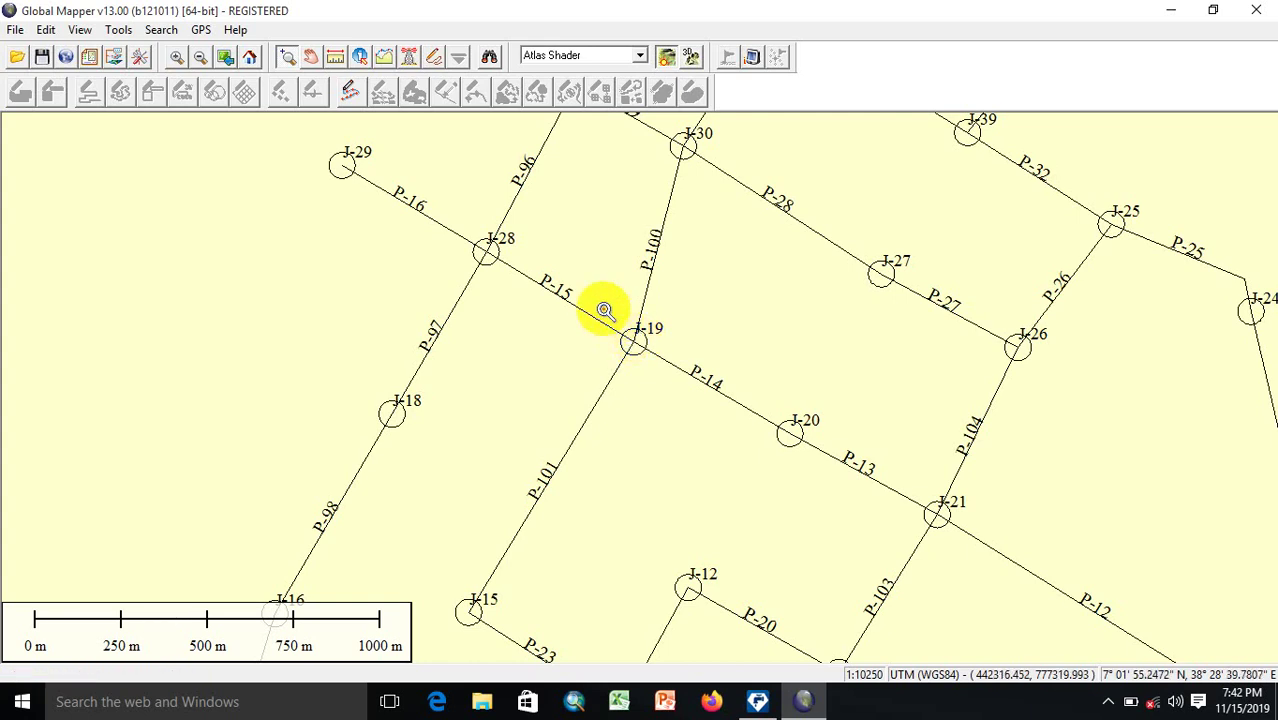
Step: Examine the imported network from the J-19 junction area along pipes P-5 and P-4(2) to reservoir R-4 and its pump lines
click(312, 58)
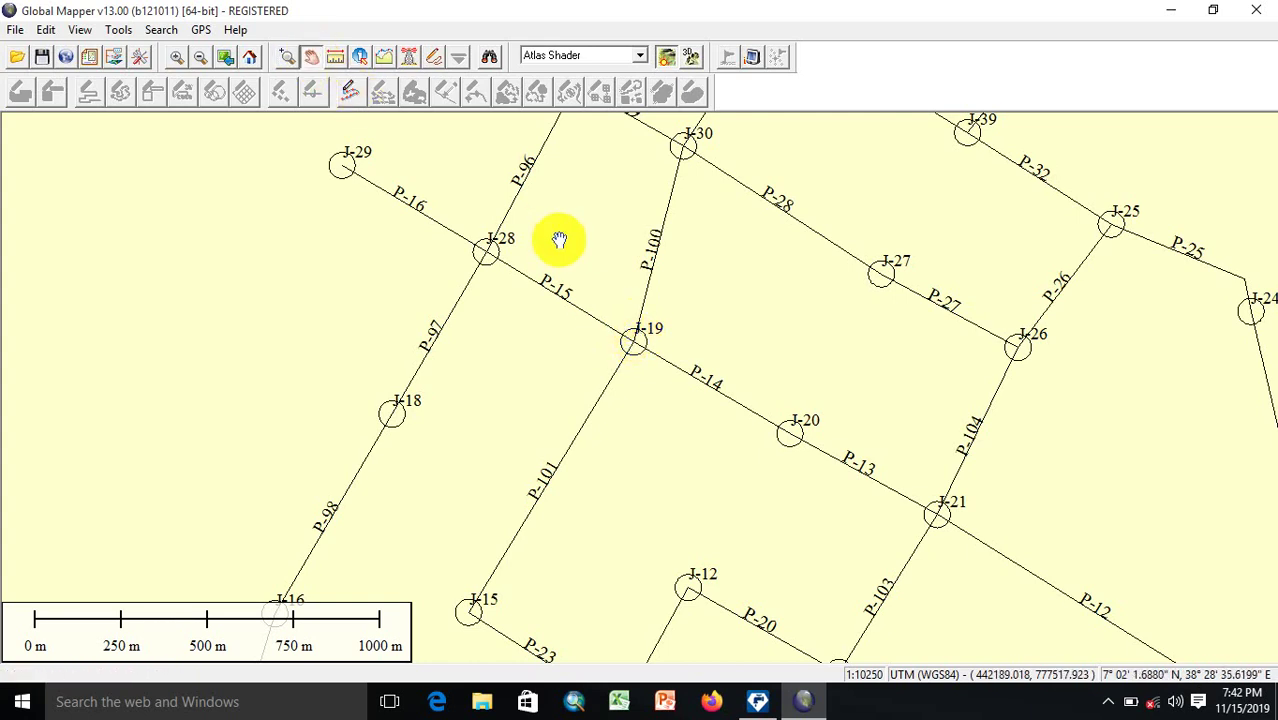
mouse_move(814, 548)
mouse_down()
mouse_move(798, 410)
mouse_move(690, 145)
mouse_up()
drag(753, 422, 753, 237)
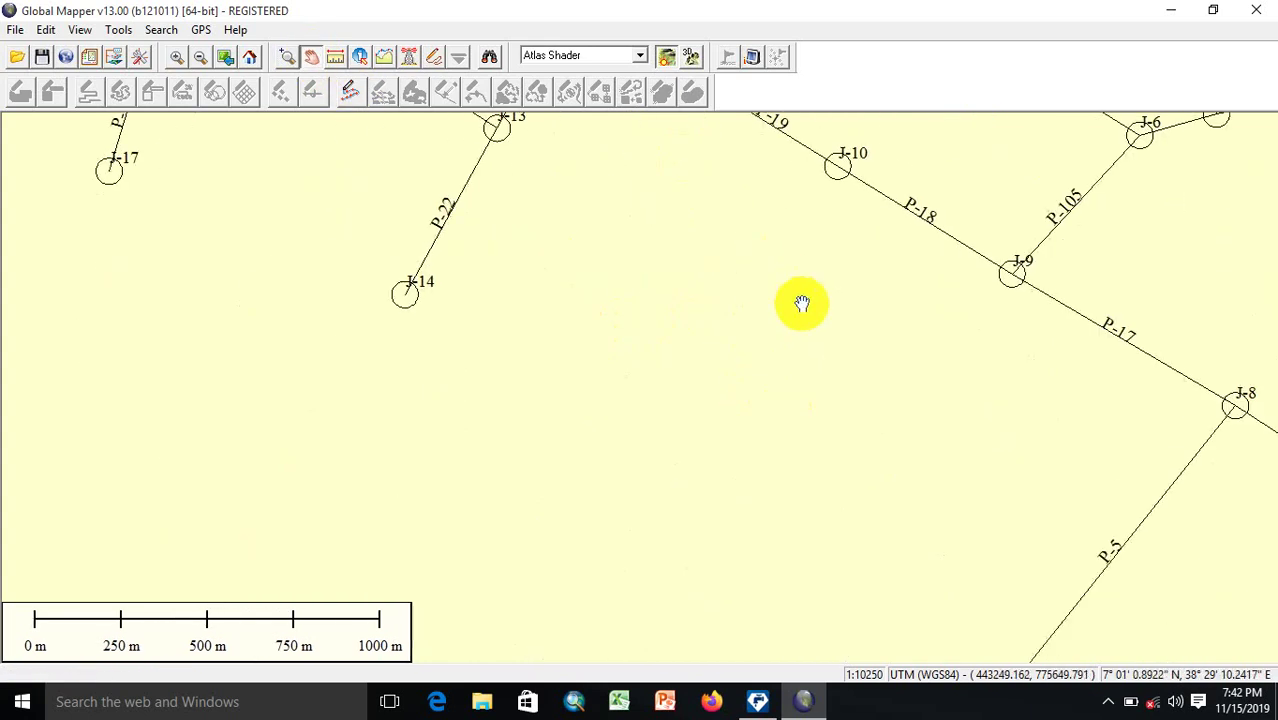
drag(802, 302, 611, 162)
drag(811, 319, 777, 243)
drag(827, 499, 876, 371)
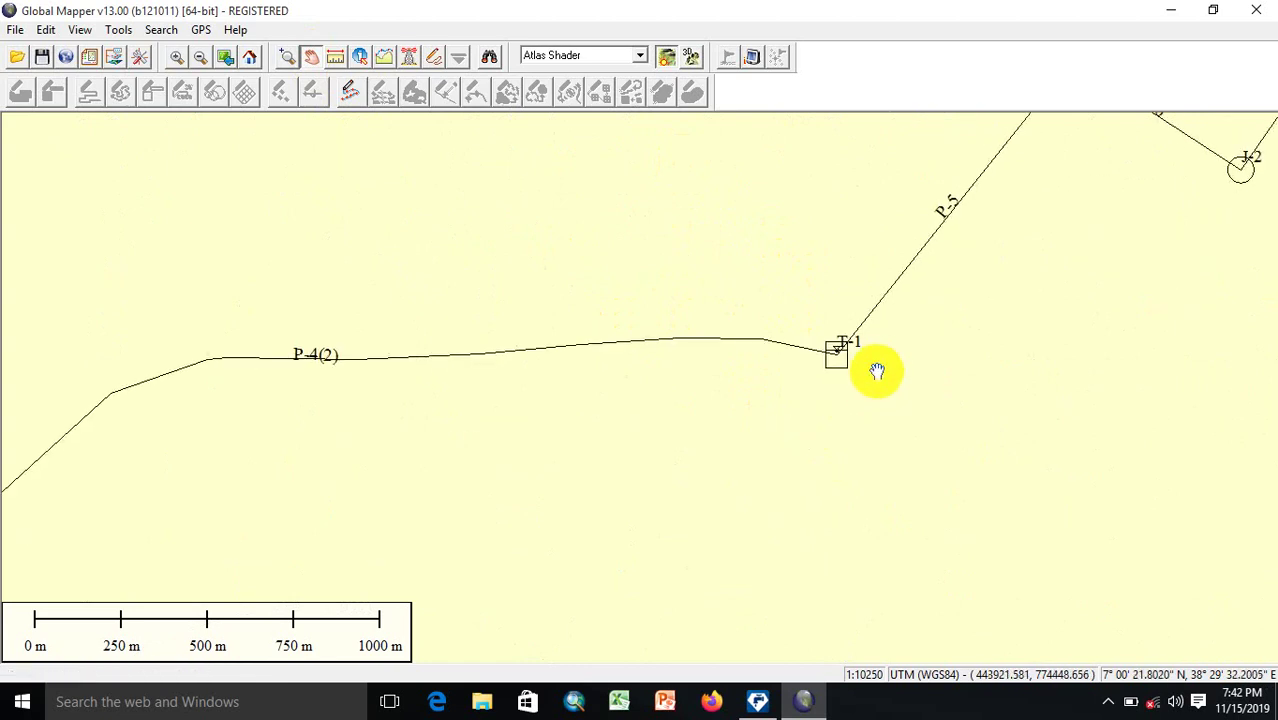
drag(727, 415, 984, 379)
mouse_move(835, 392)
mouse_down()
mouse_move(951, 268)
mouse_move(980, 256)
mouse_up()
mouse_move(534, 458)
mouse_down()
mouse_move(528, 425)
mouse_move(593, 277)
mouse_up()
mouse_move(474, 283)
mouse_down()
mouse_move(462, 317)
mouse_move(588, 248)
mouse_move(682, 223)
mouse_up()
drag(659, 374, 727, 162)
drag(642, 342, 736, 282)
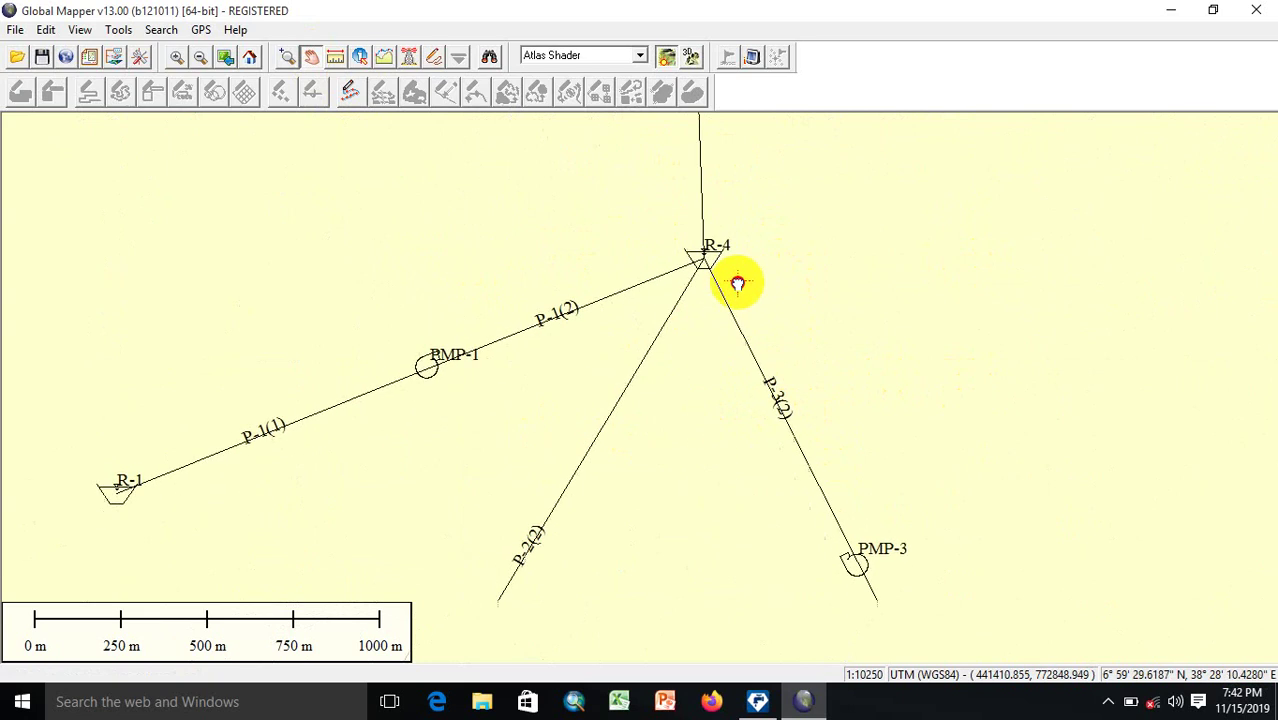
drag(591, 399, 657, 298)
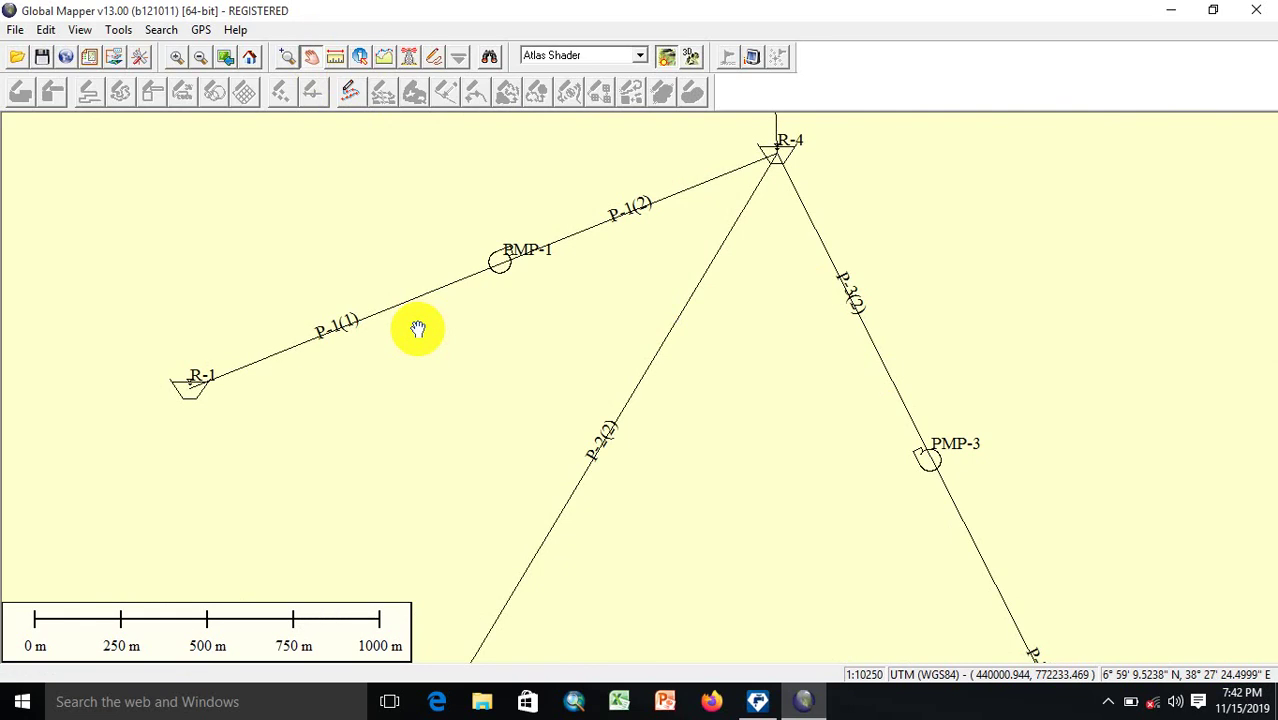
Step: Trace the supply line from reservoir R-4 back along P-4(2) to the distribution pipes around J-8, J-9 and J-5
drag(845, 285, 688, 505)
drag(787, 221, 739, 340)
drag(882, 271, 753, 354)
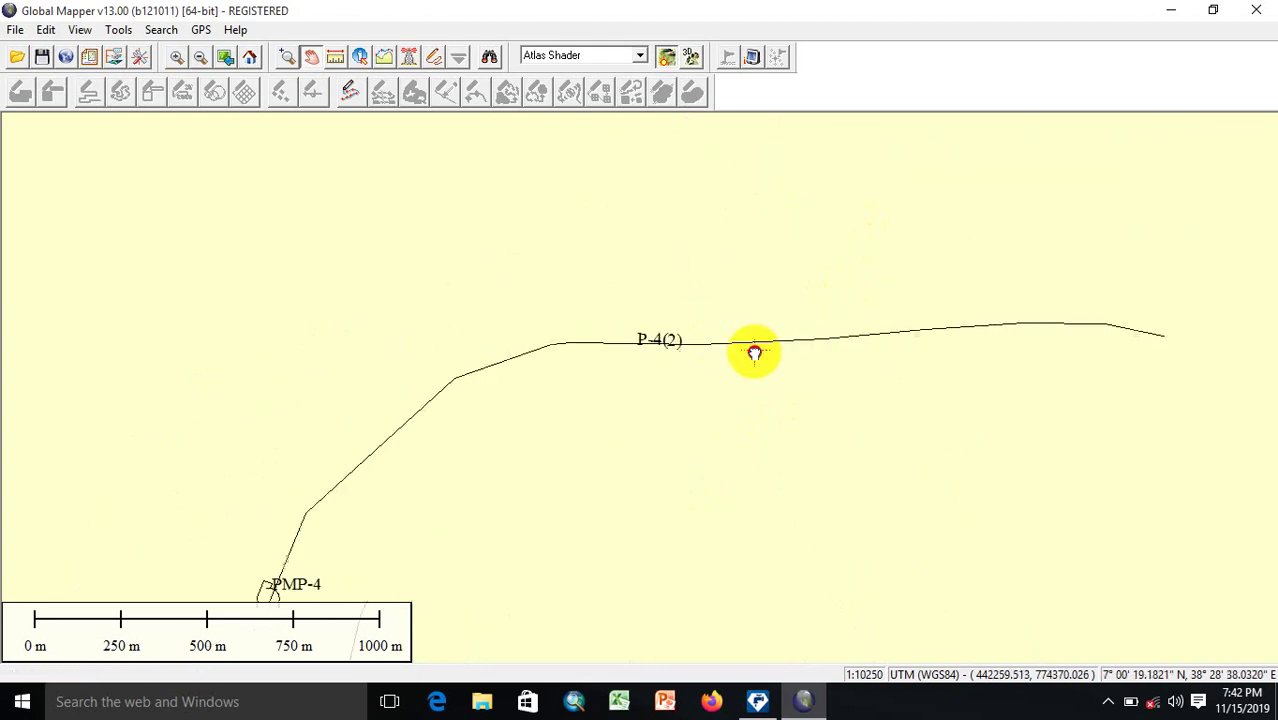
drag(985, 333, 756, 352)
drag(927, 268, 759, 488)
drag(953, 399, 793, 559)
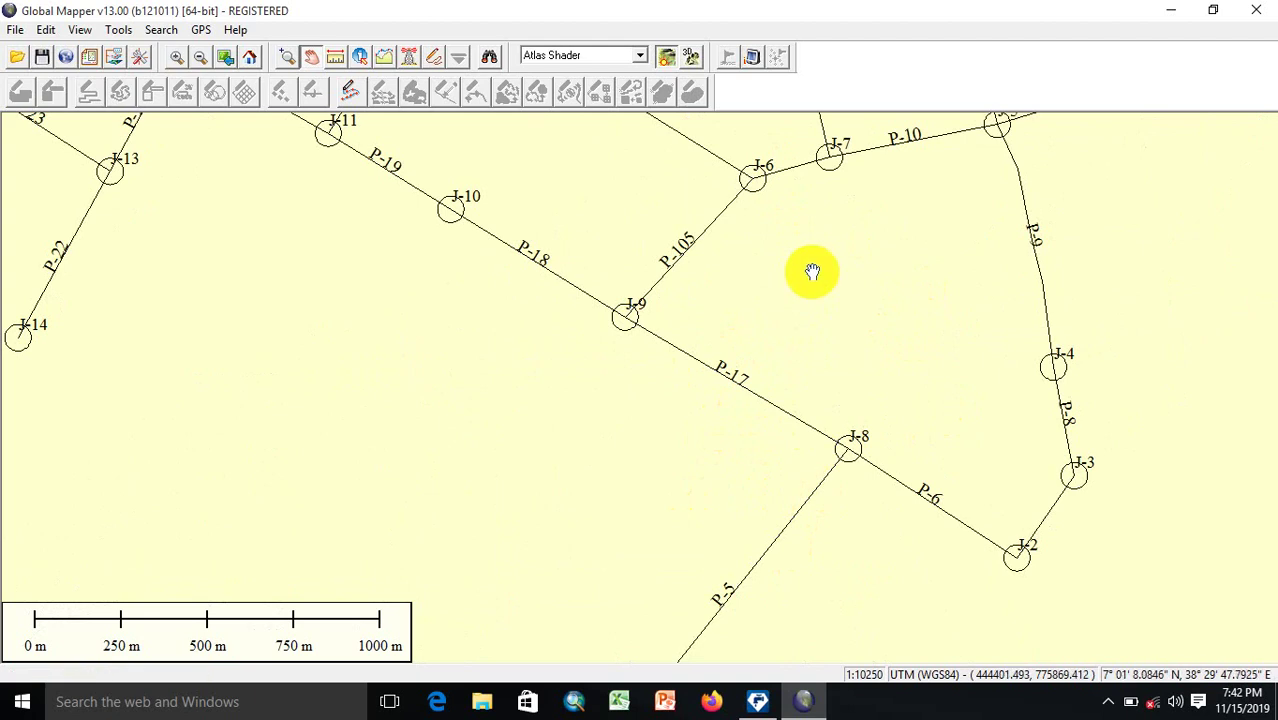
drag(824, 238, 756, 386)
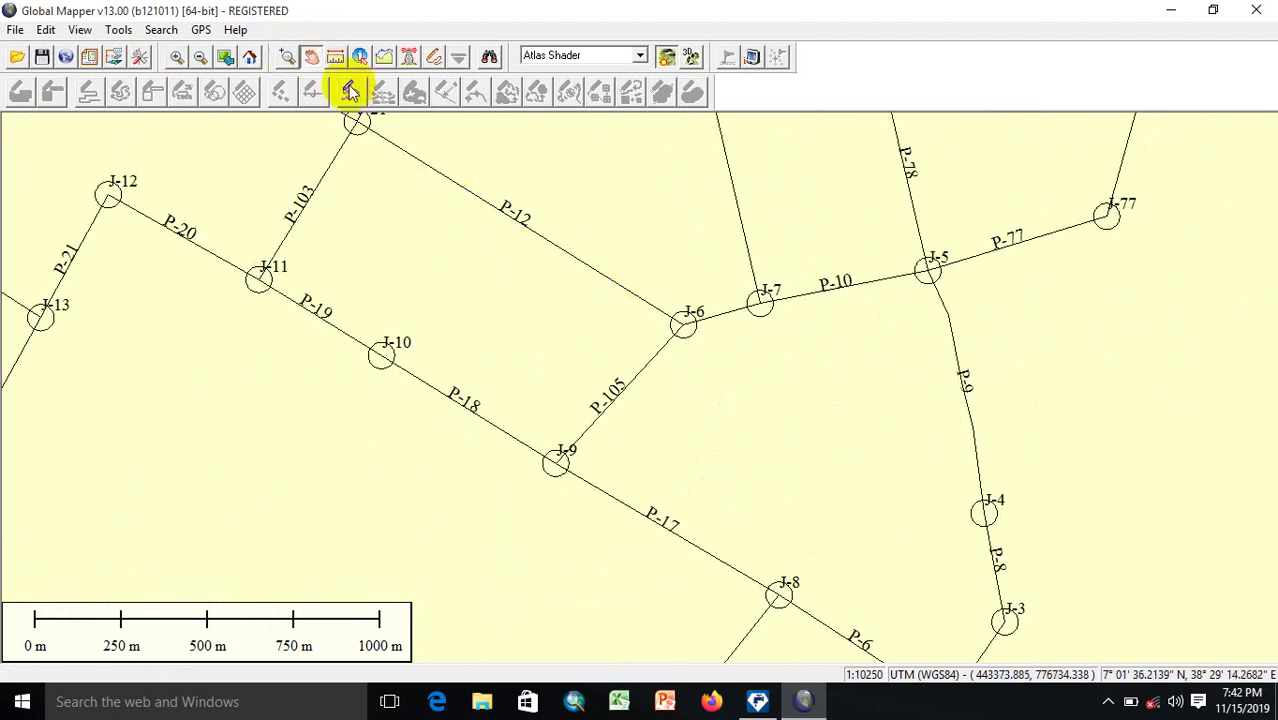
Step: Inspect the line of pipe P-12 at centimetre-level magnification
click(286, 57)
drag(582, 203, 539, 314)
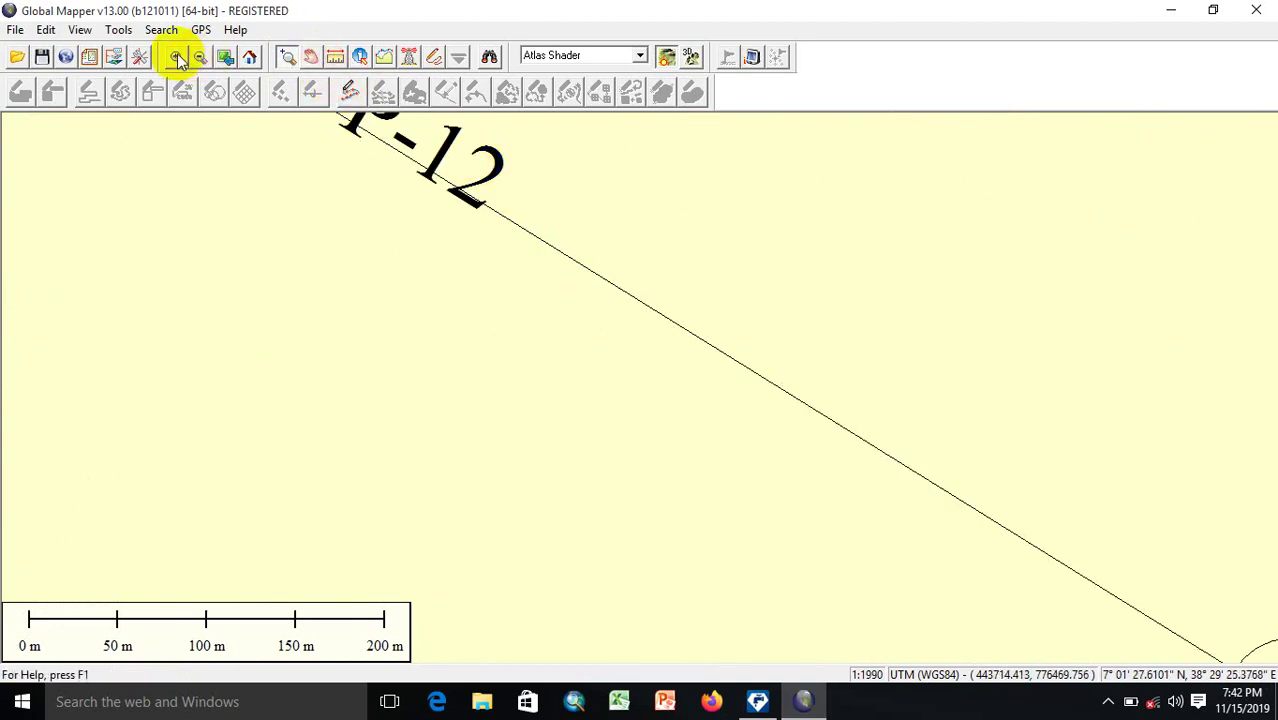
click(177, 57)
drag(604, 228, 578, 302)
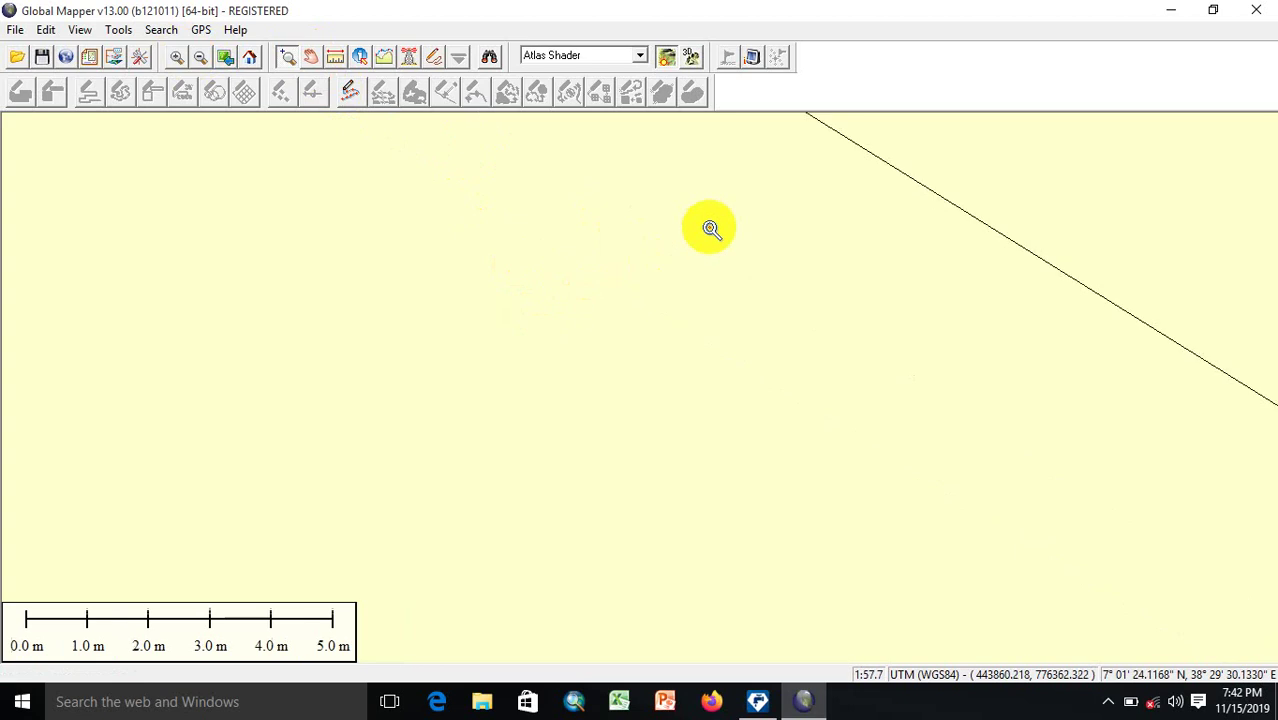
click(201, 57)
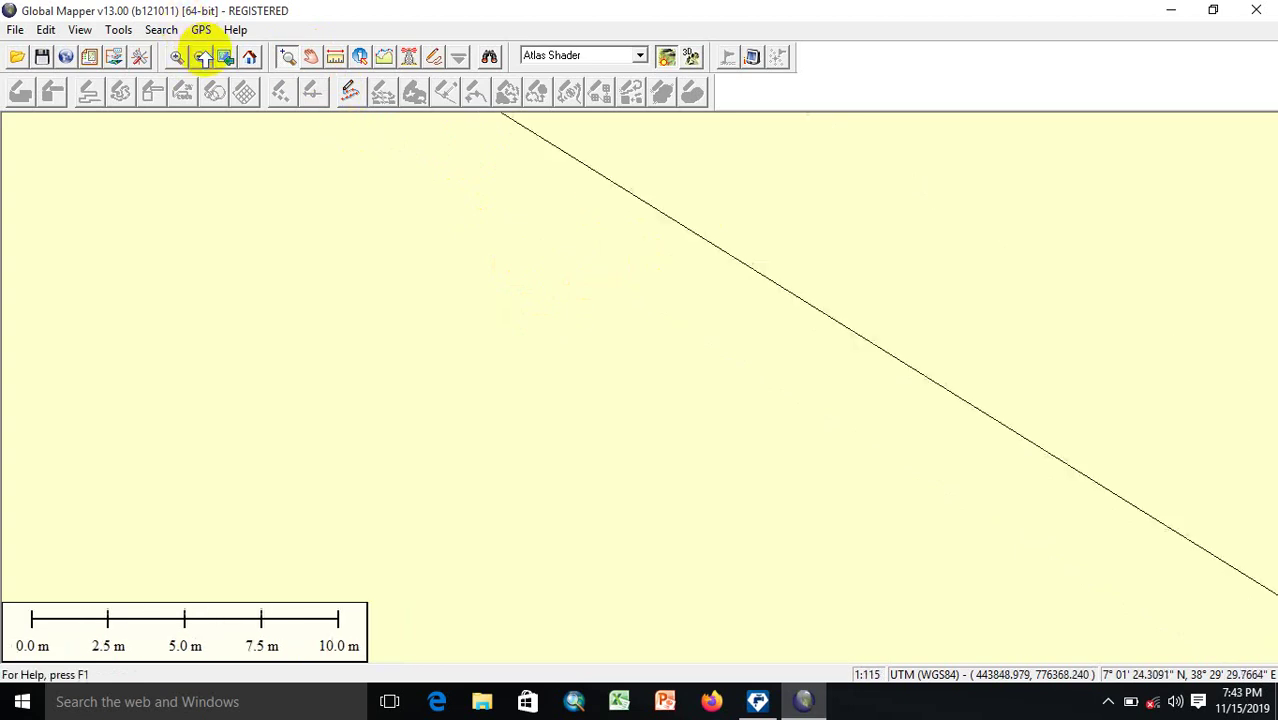
click(715, 245)
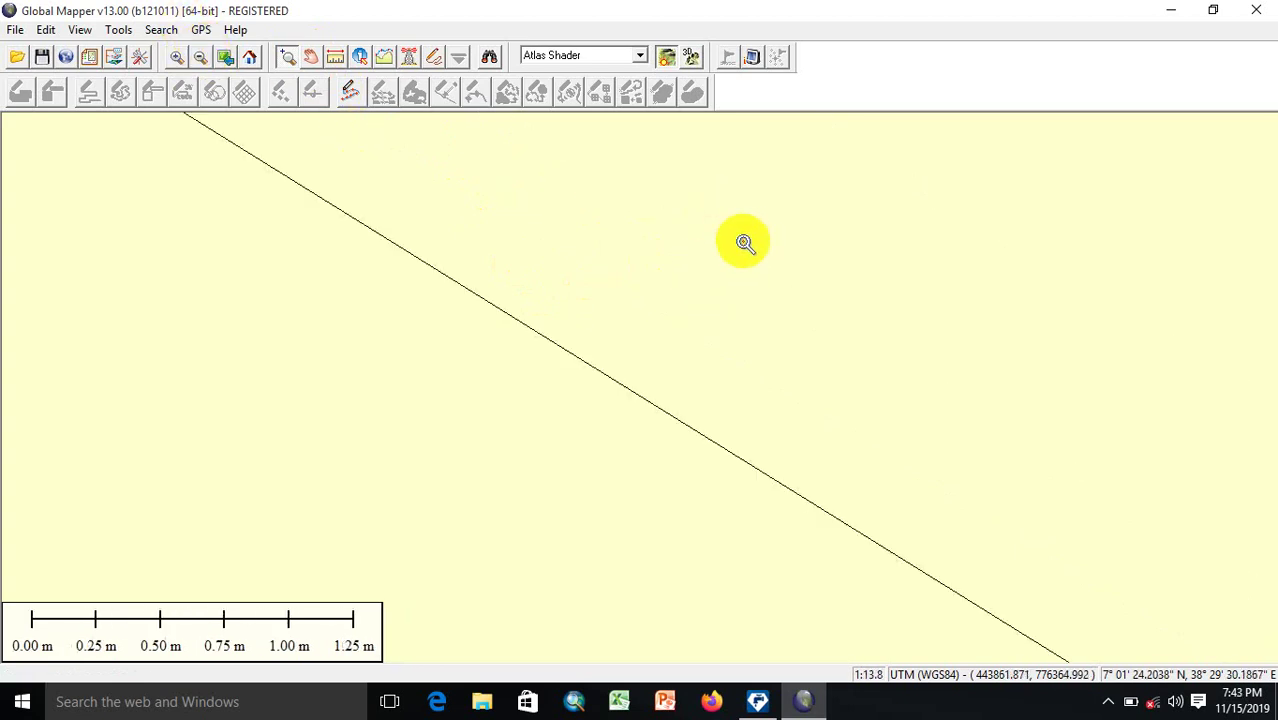
click(693, 345)
click(651, 401)
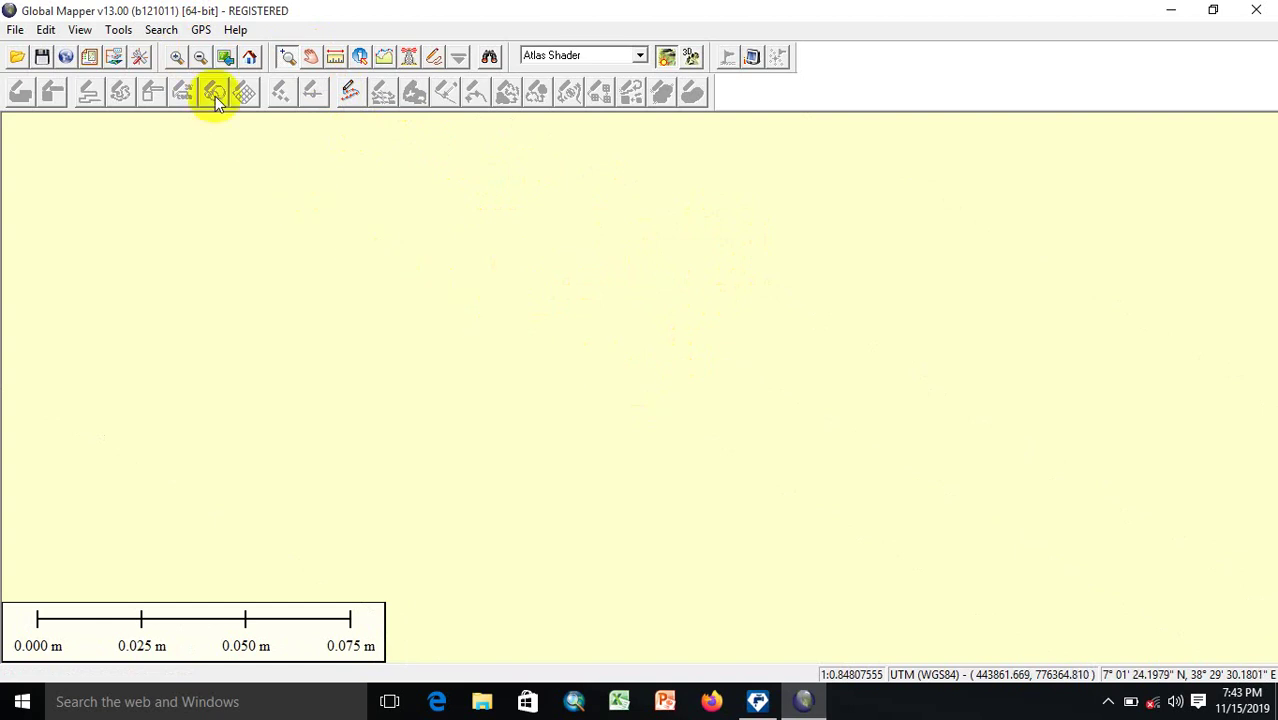
click(199, 58)
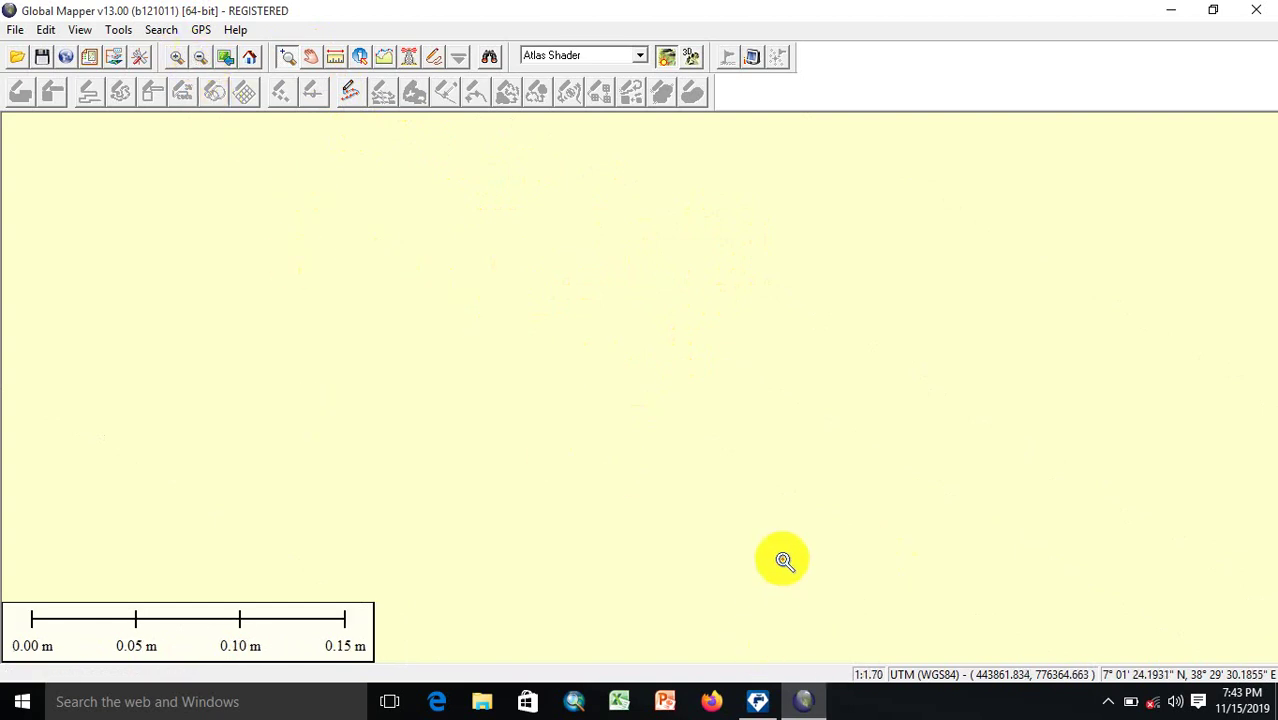
click(312, 58)
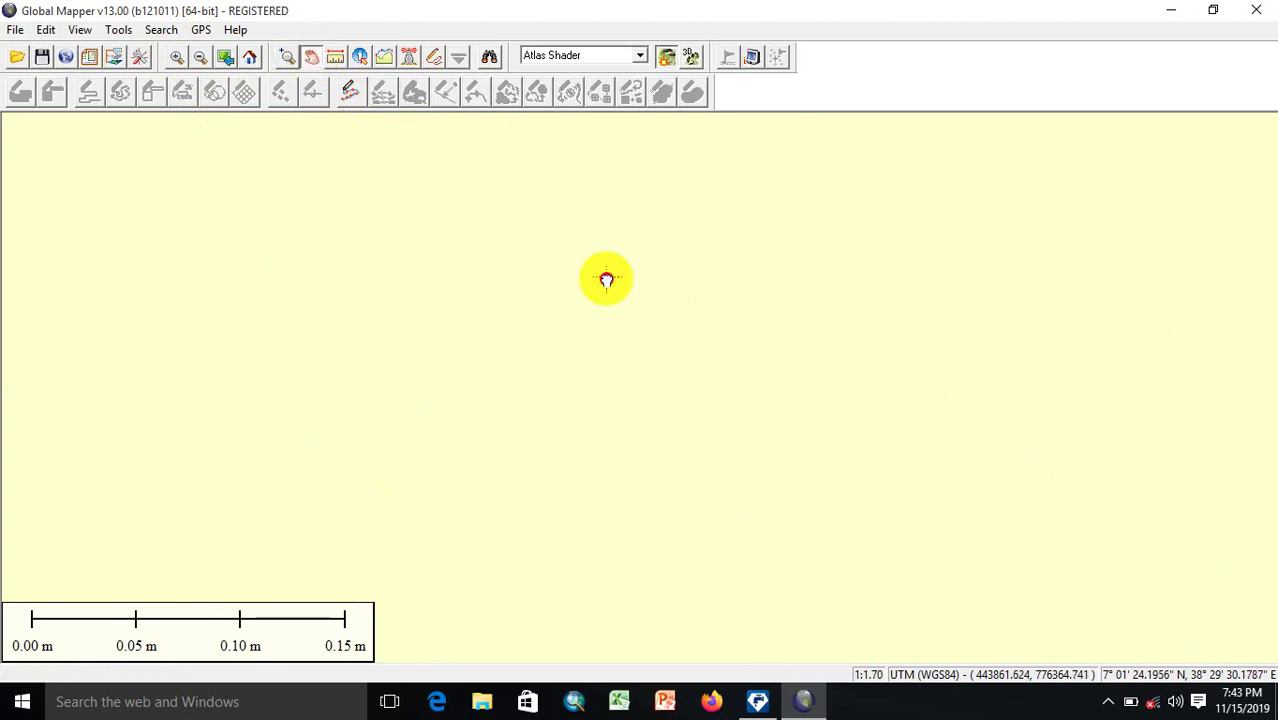
drag(605, 277, 696, 302)
drag(454, 371, 714, 533)
drag(457, 260, 702, 362)
drag(533, 284, 670, 391)
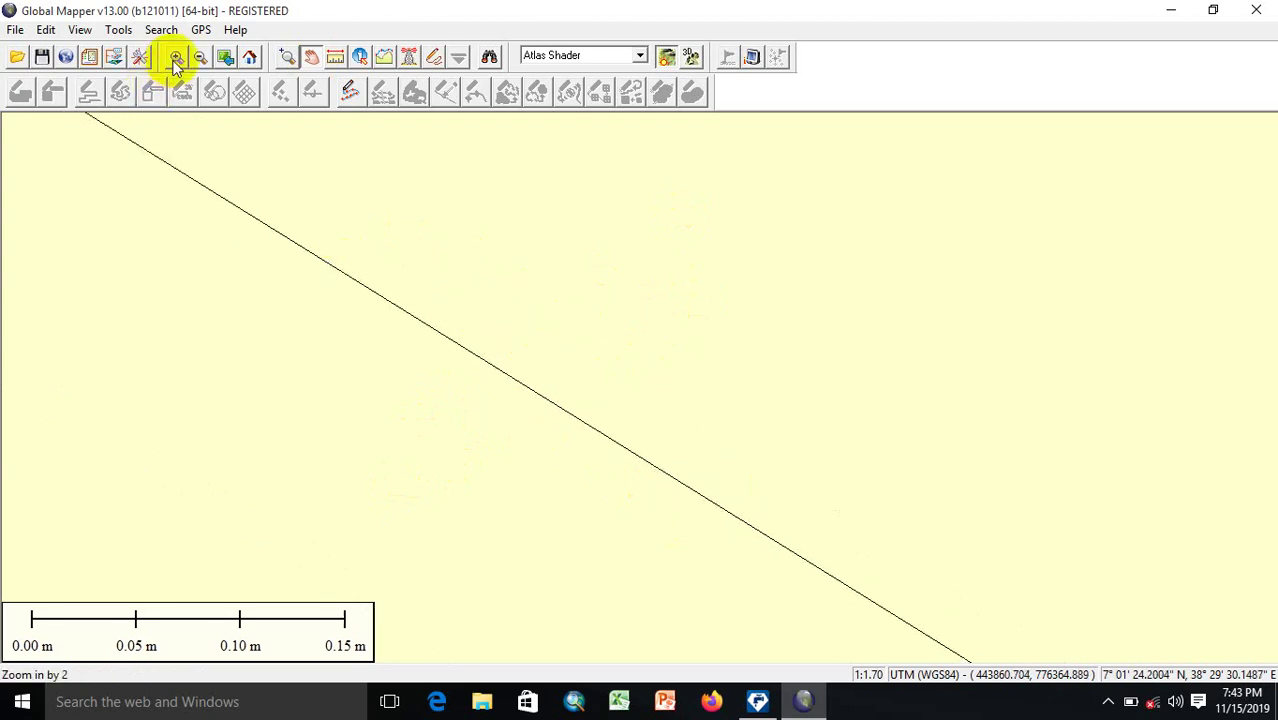
click(176, 60)
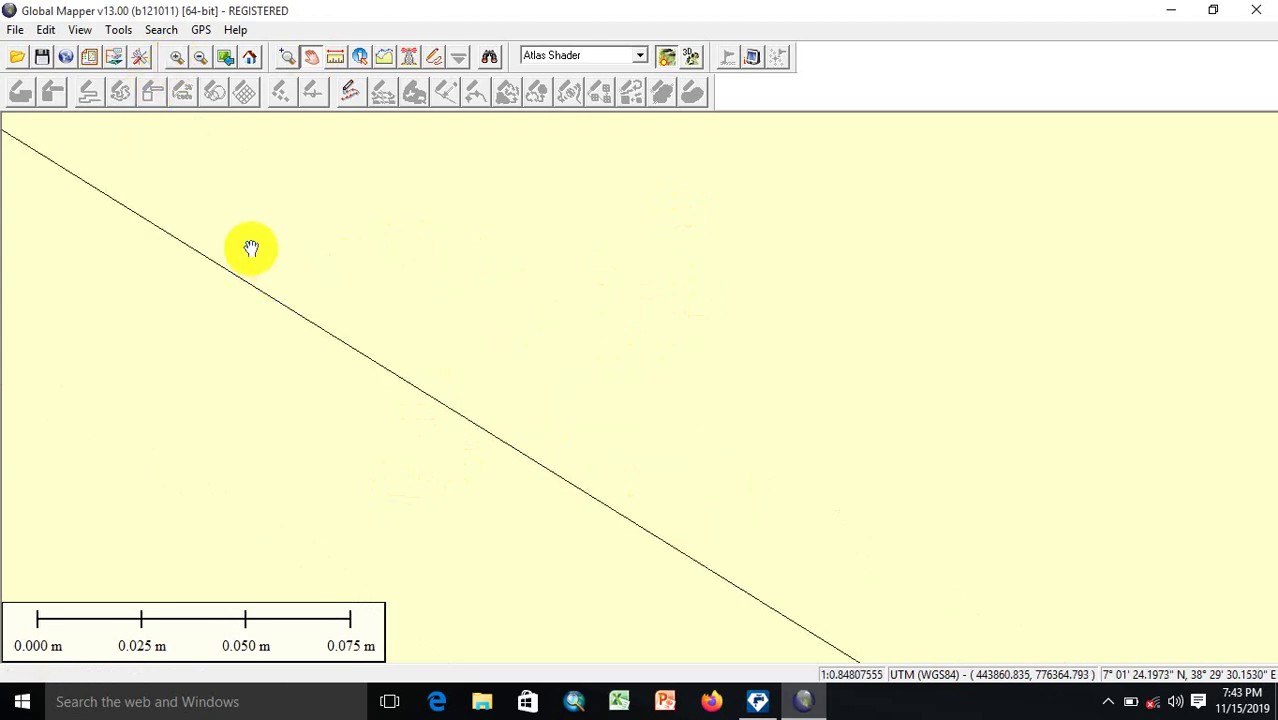
Step: Bring the whole pipe network back into view
click(203, 58)
click(203, 58)
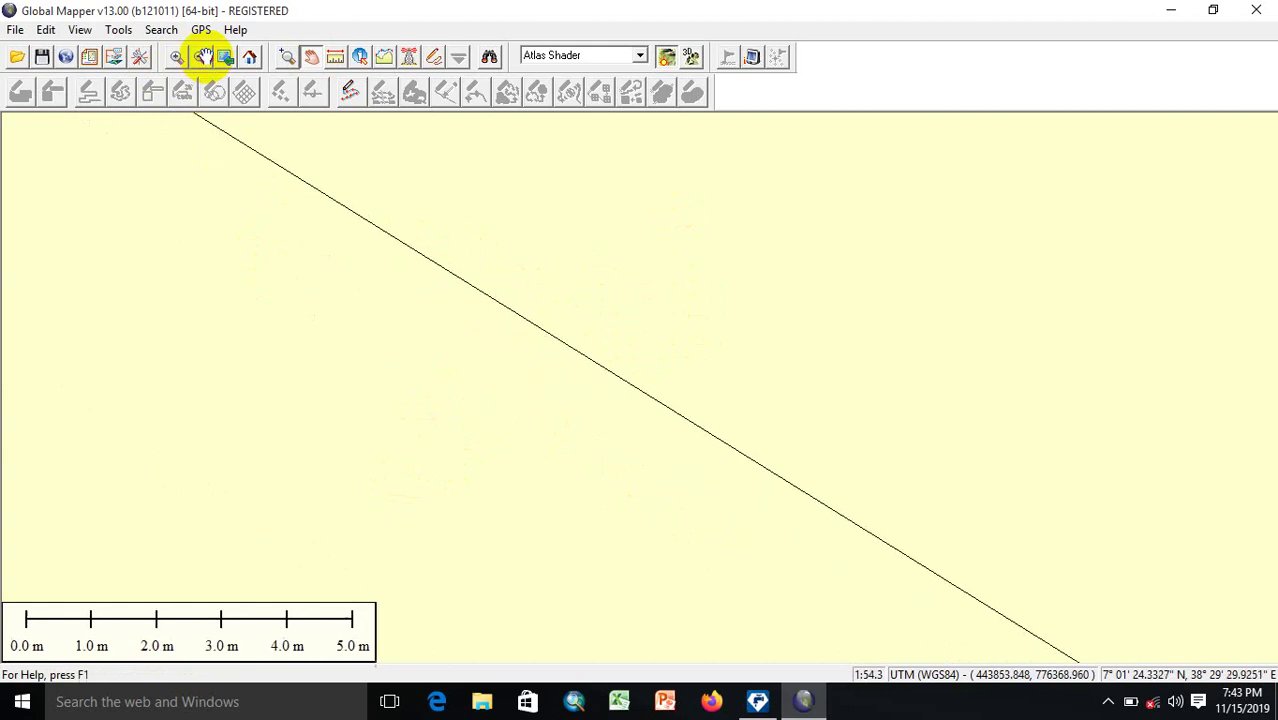
click(204, 57)
click(204, 57)
click(204, 57)
click(204, 57)
click(204, 57)
click(204, 57)
click(204, 57)
click(204, 57)
click(204, 57)
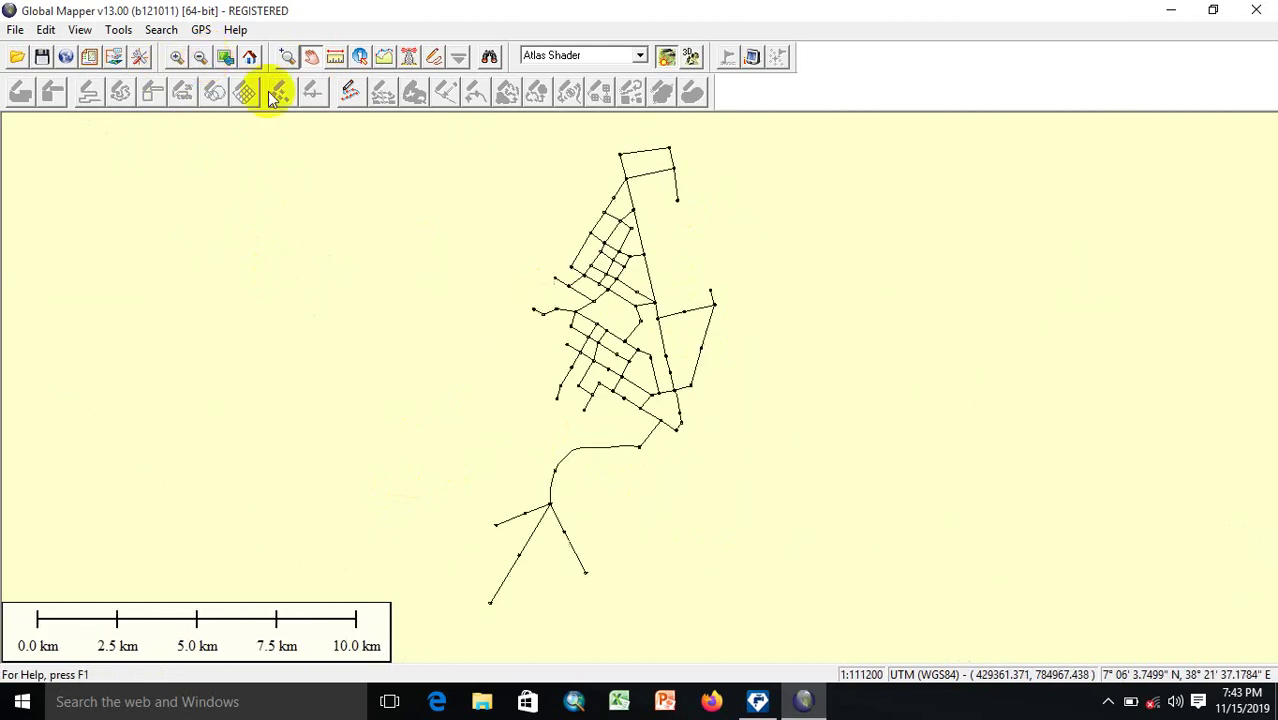
Step: Load the elevation raster w001001.adf from the extract_eth_2 folder inside Hawasa_DEM beneath the network
click(15, 32)
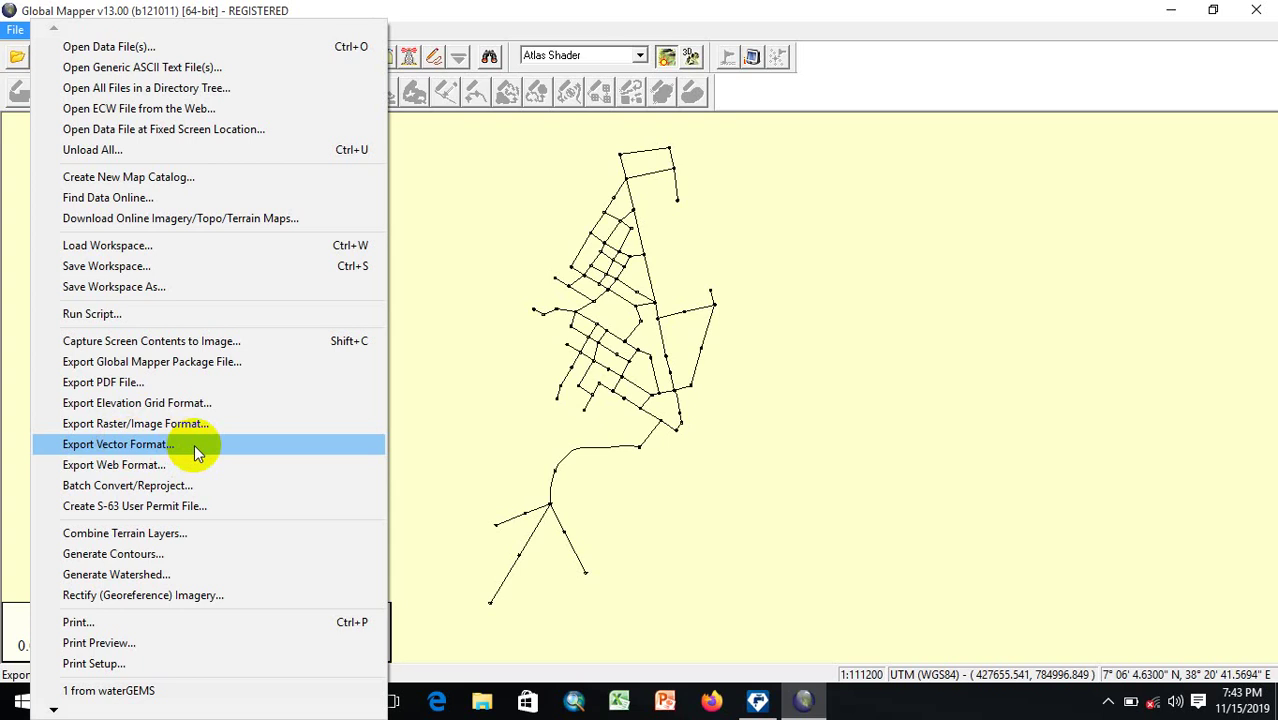
click(597, 330)
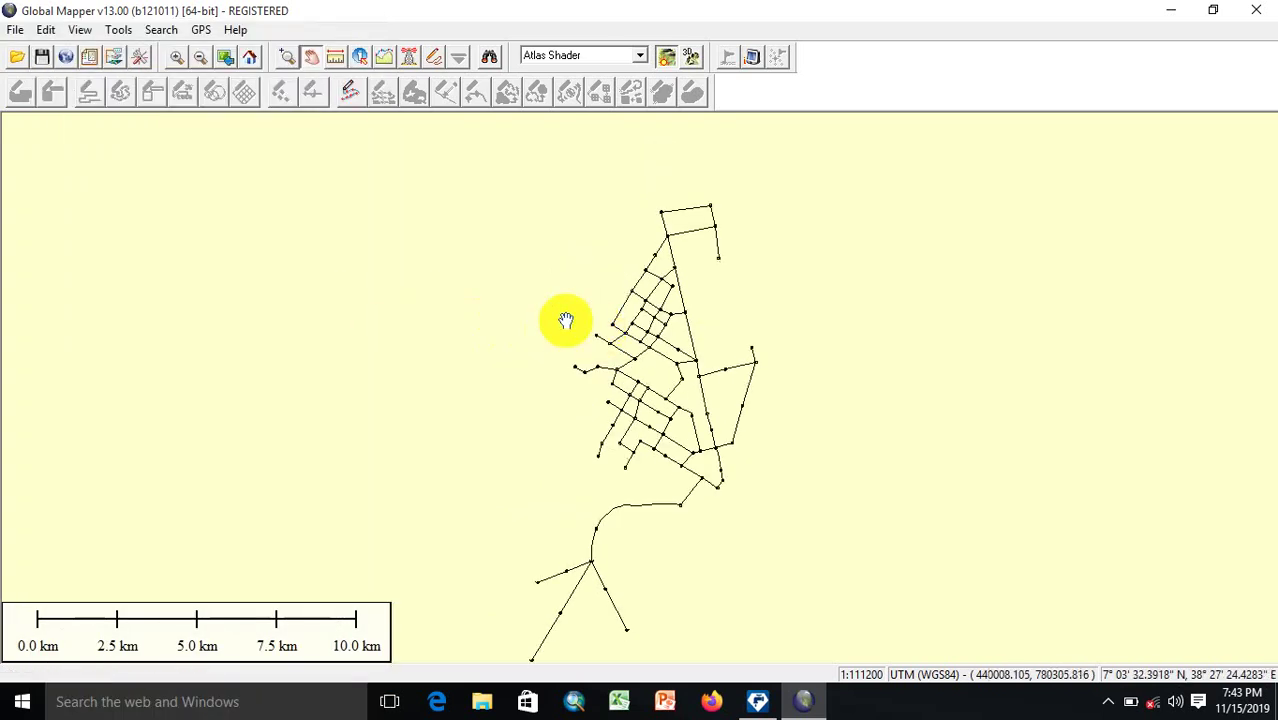
click(15, 30)
click(18, 56)
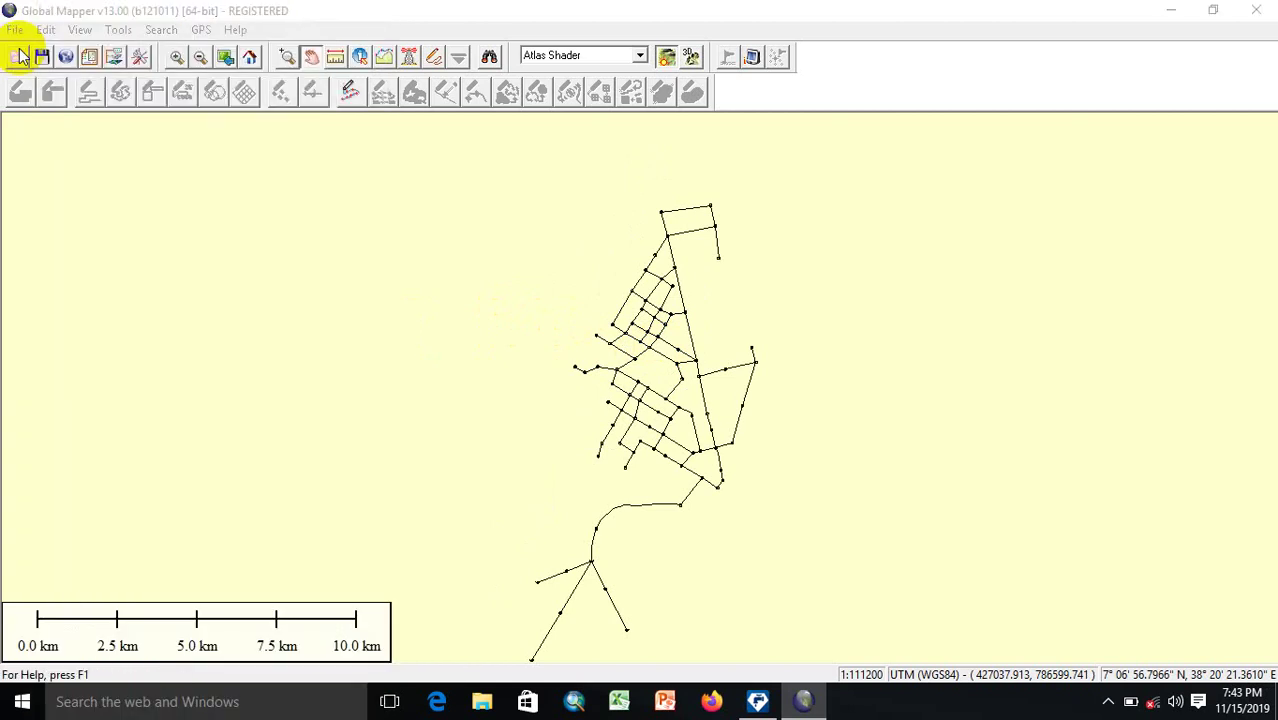
click(18, 56)
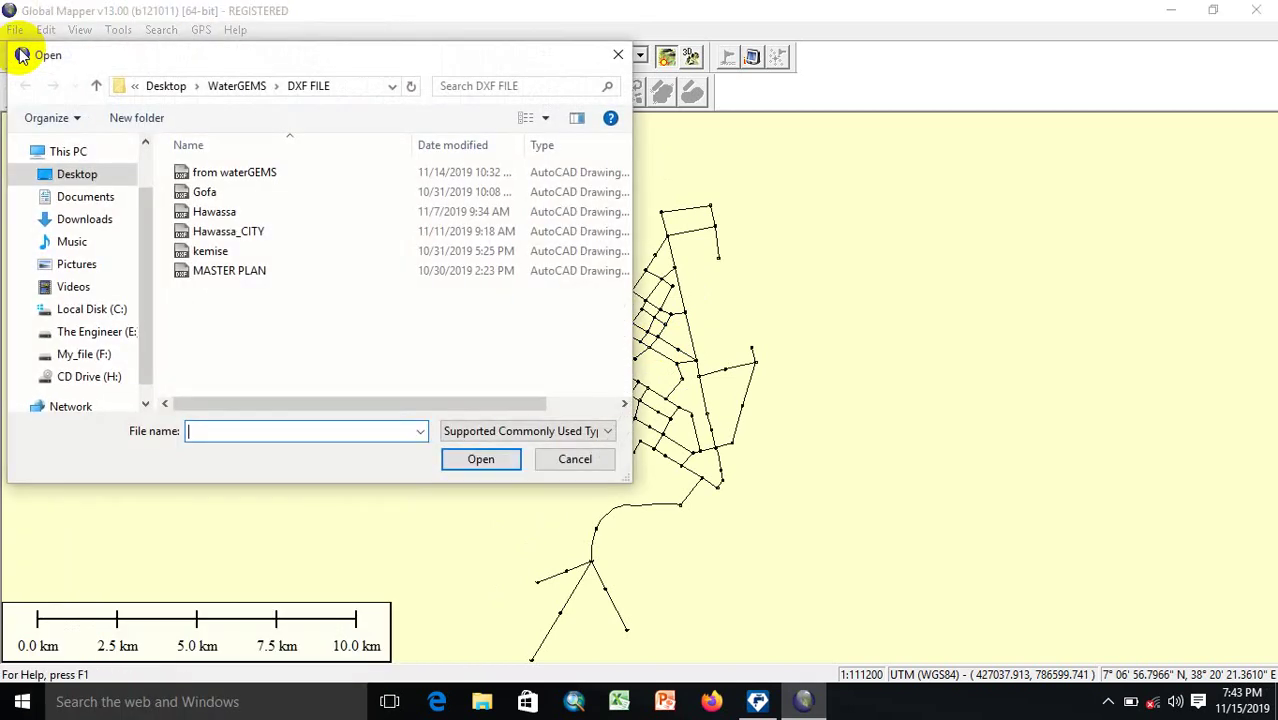
click(240, 92)
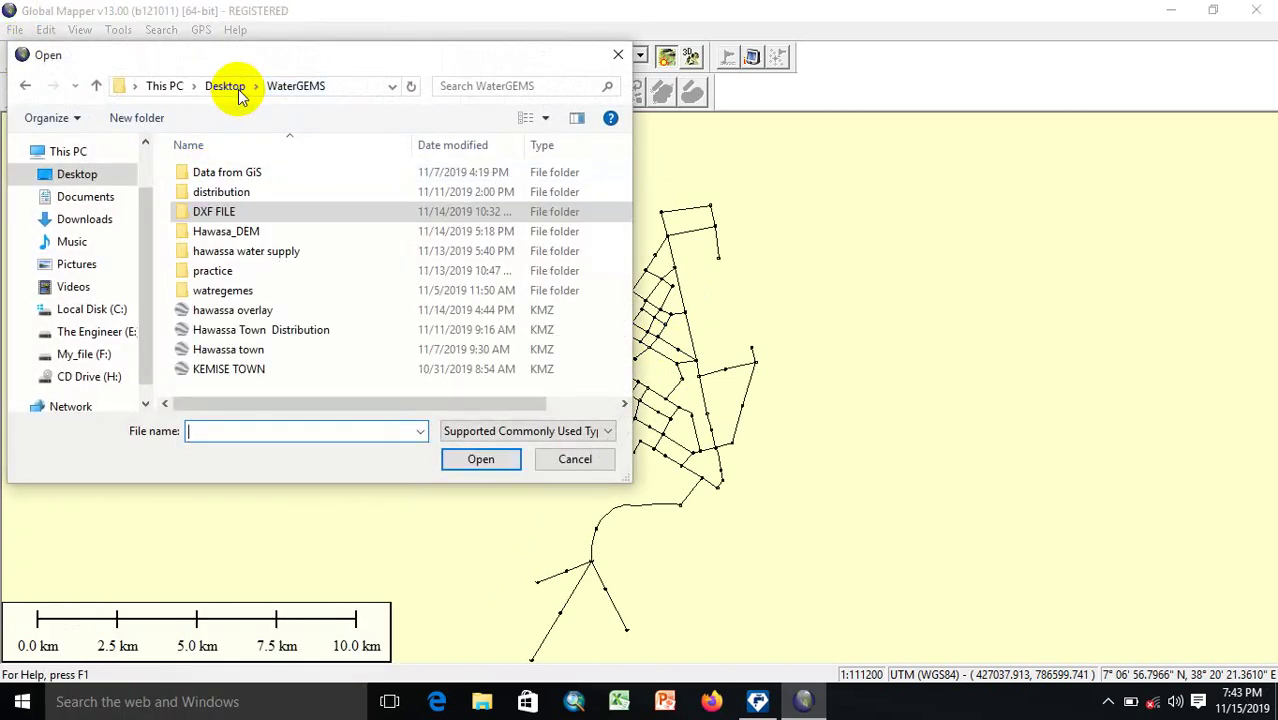
double_click(228, 234)
double_click(247, 195)
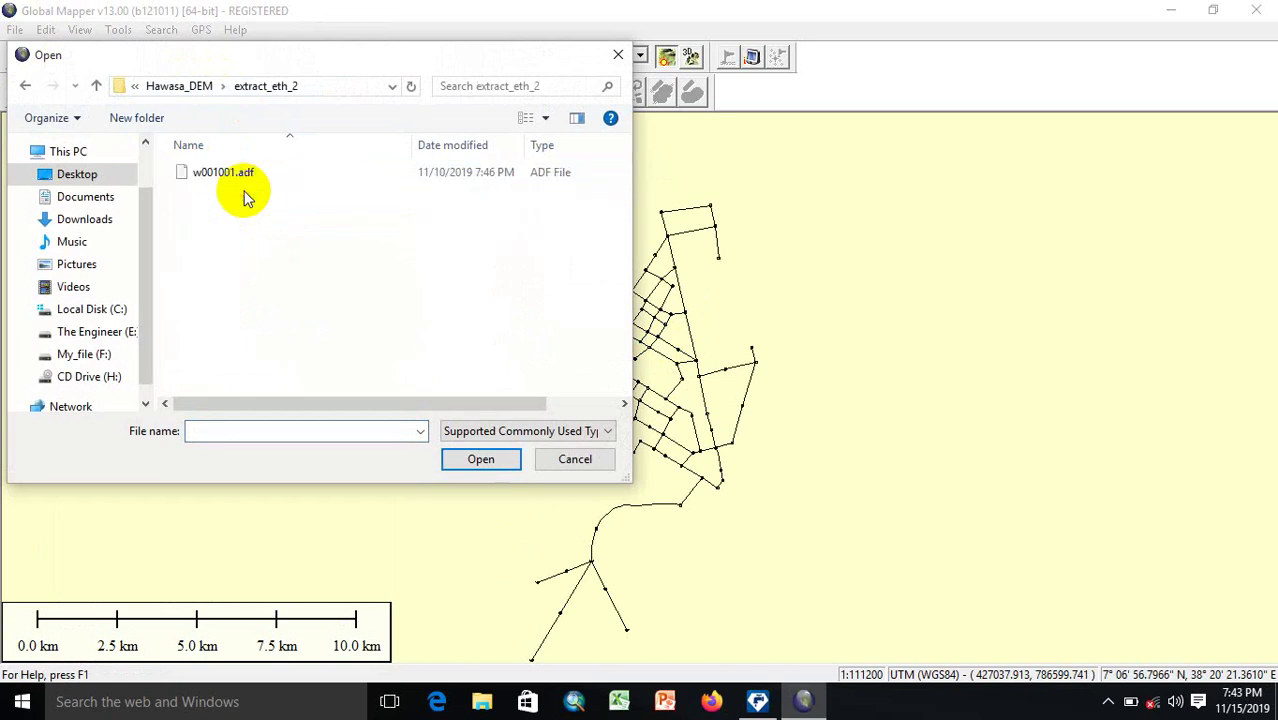
click(238, 177)
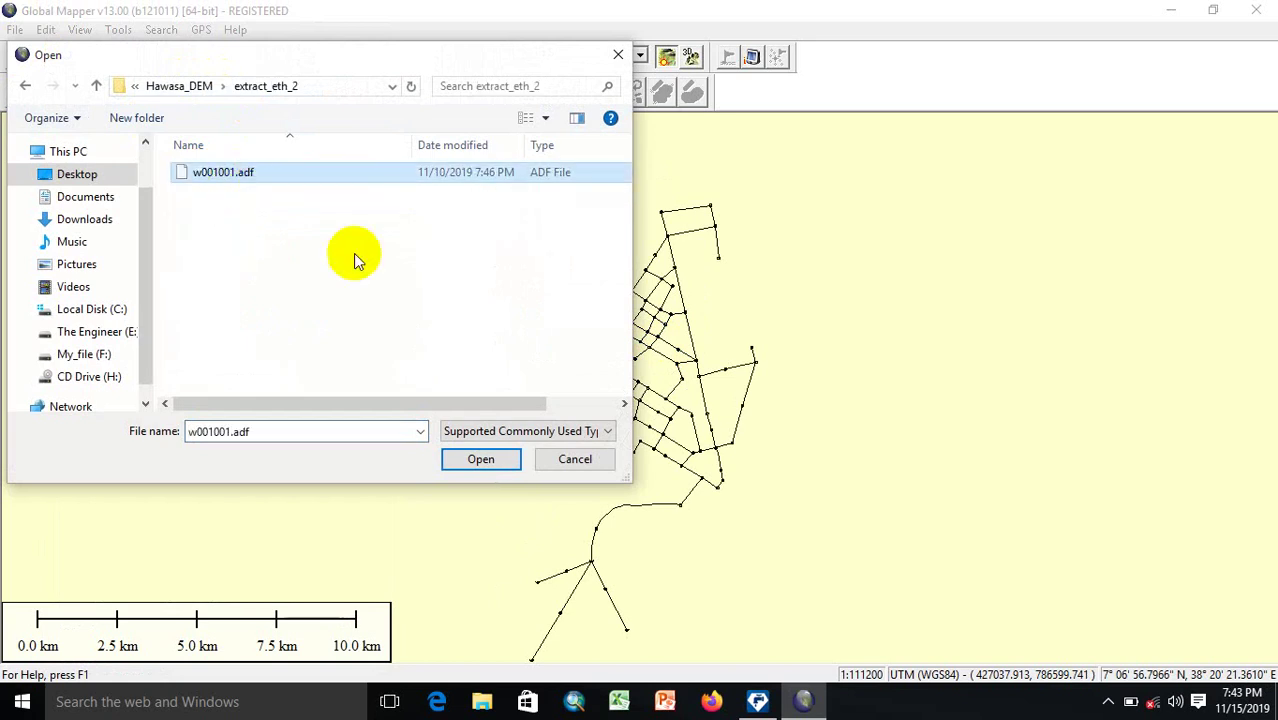
click(468, 456)
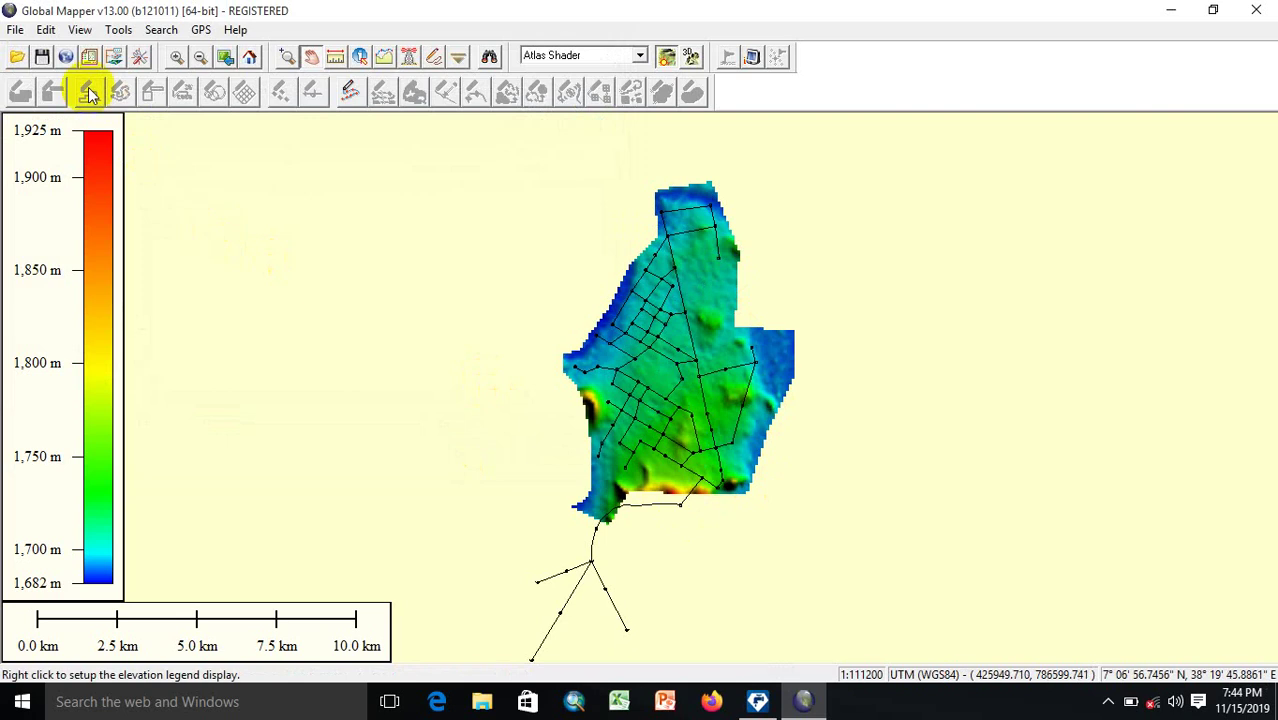
Step: Start a vector export of the loaded data in KML/KMZ format
click(16, 30)
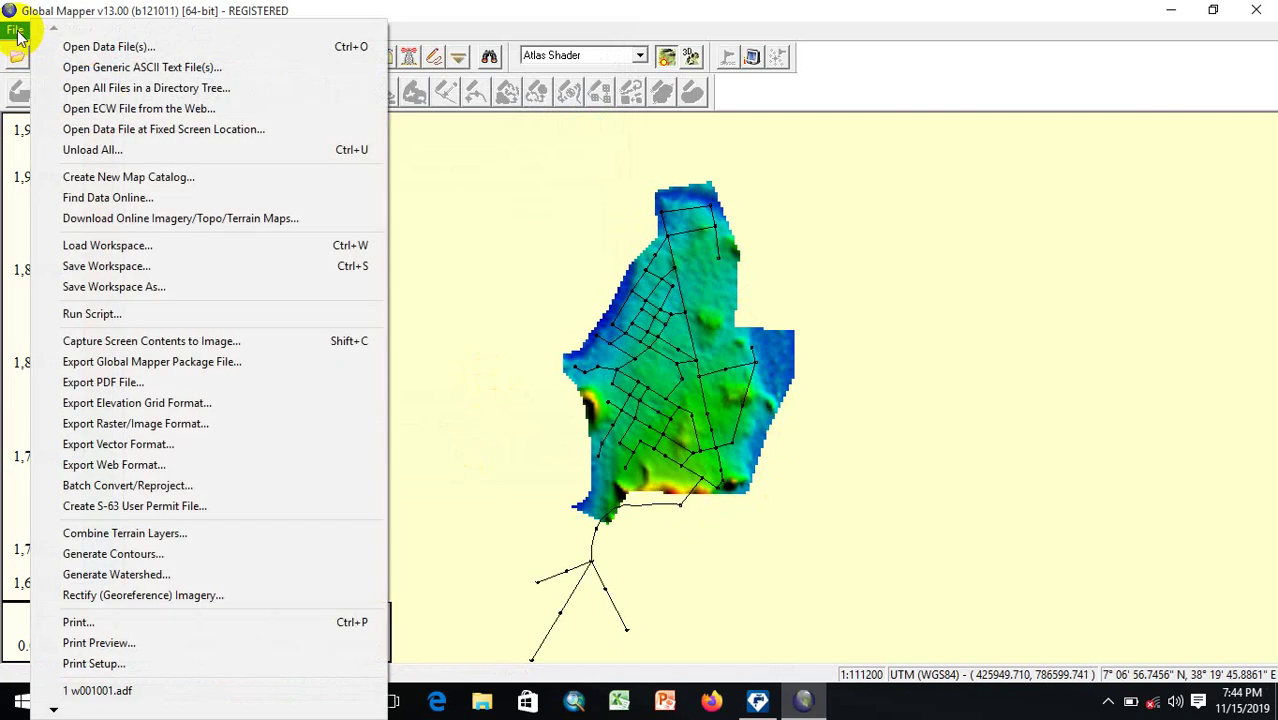
click(138, 445)
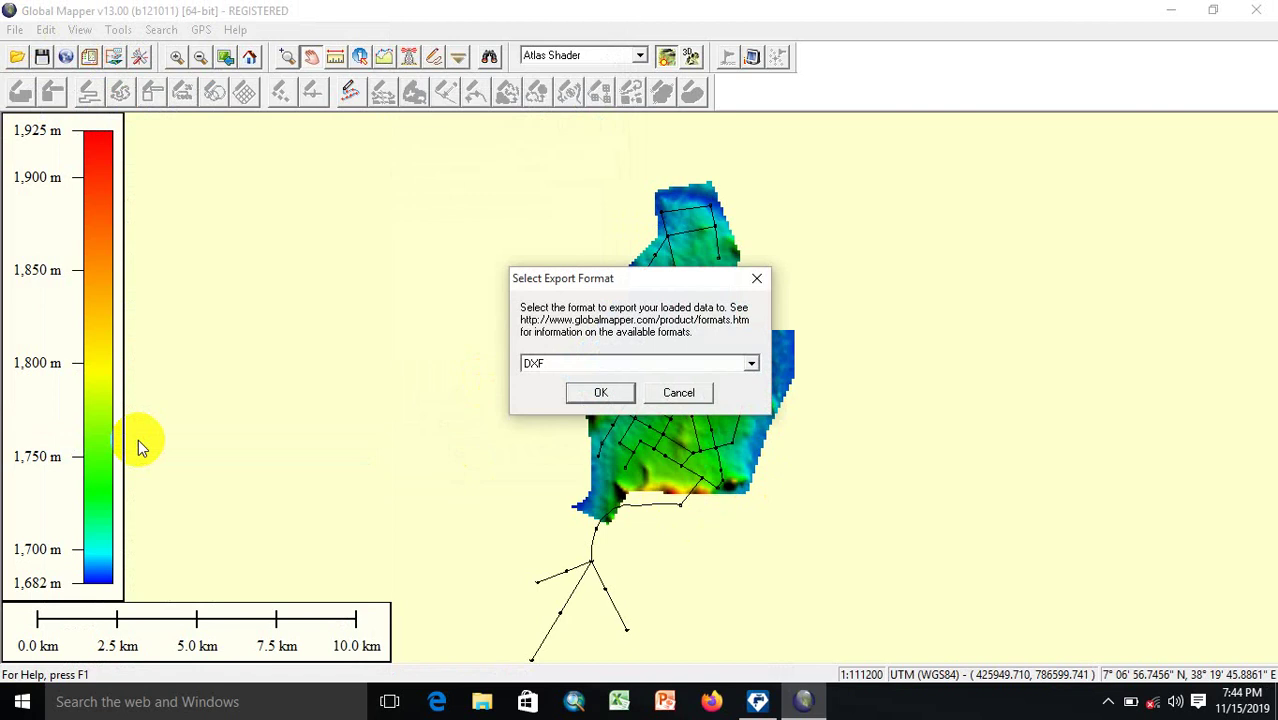
click(577, 364)
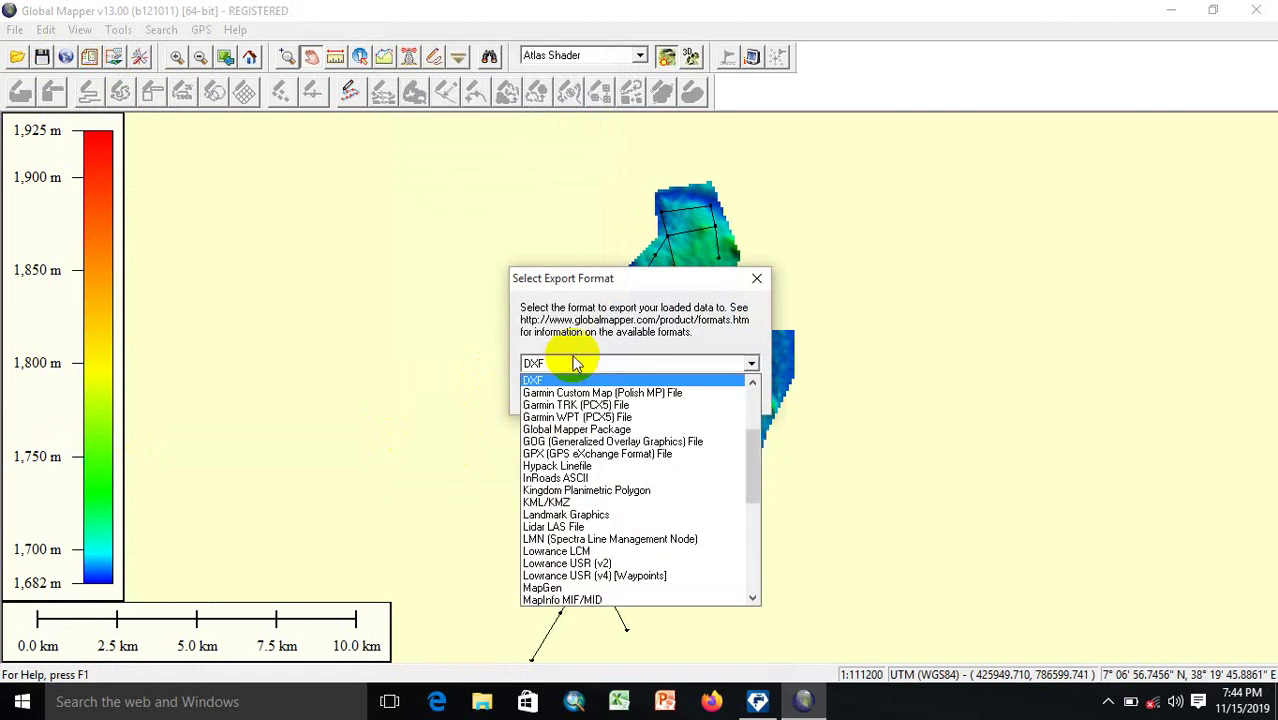
click(560, 503)
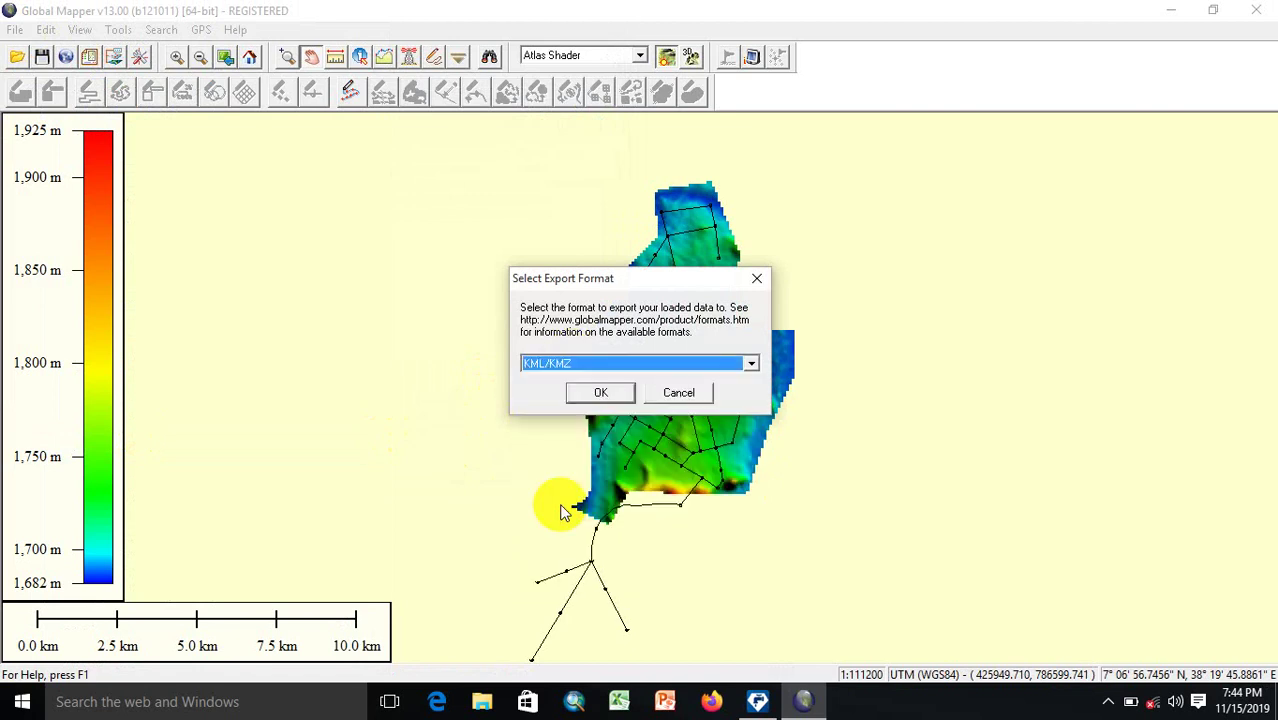
click(601, 392)
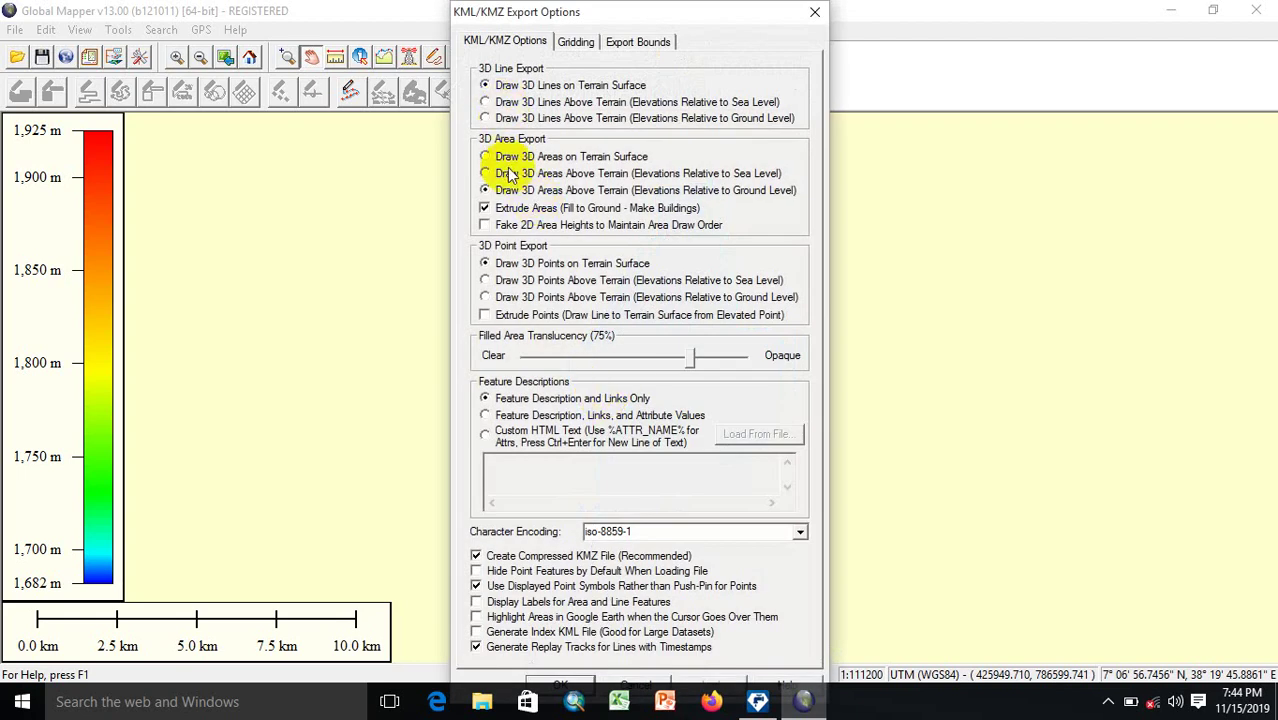
Step: Review the KML/KMZ gridding and bounds options, keep the export bounds on All Loaded Data, and accept the options
click(576, 42)
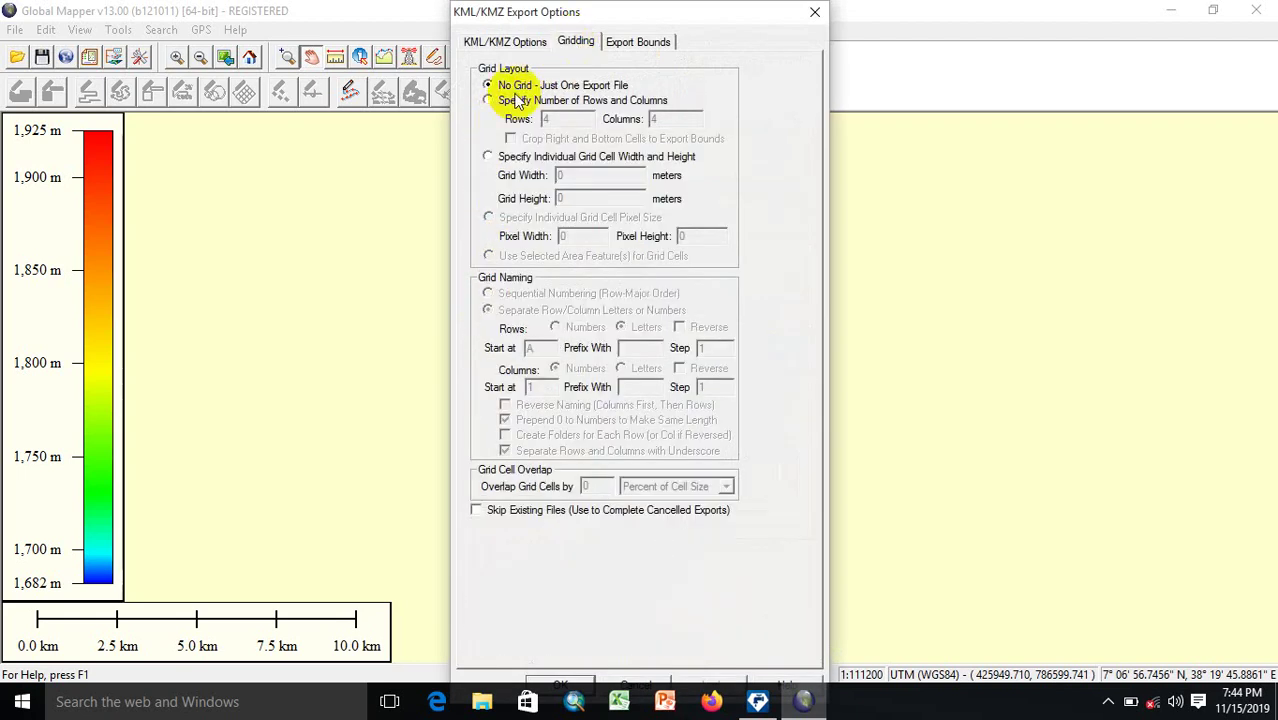
click(626, 46)
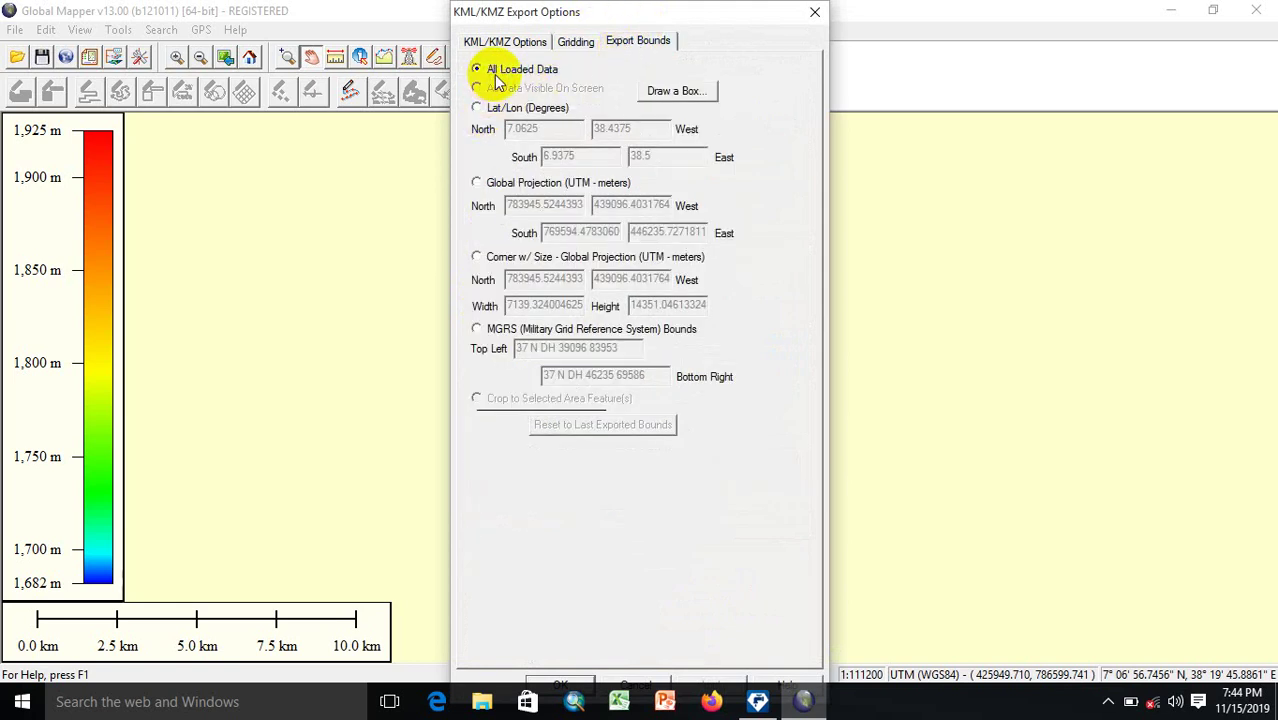
click(478, 183)
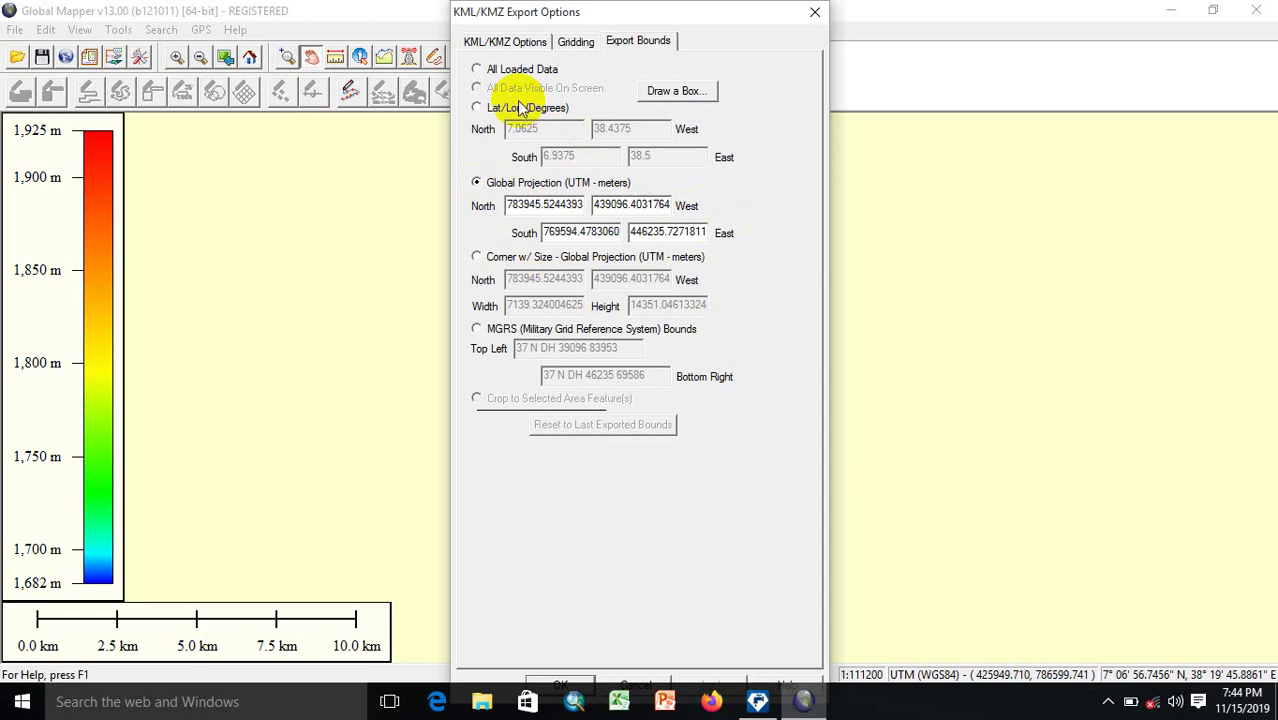
click(488, 72)
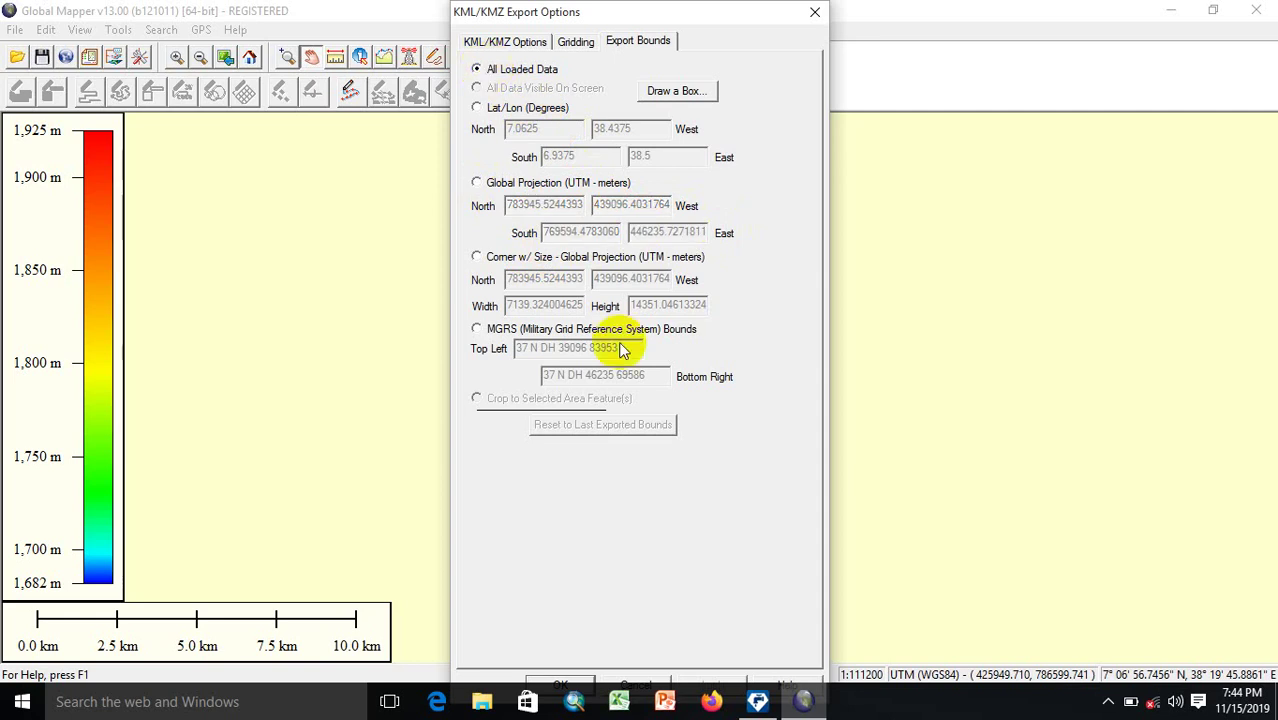
click(572, 685)
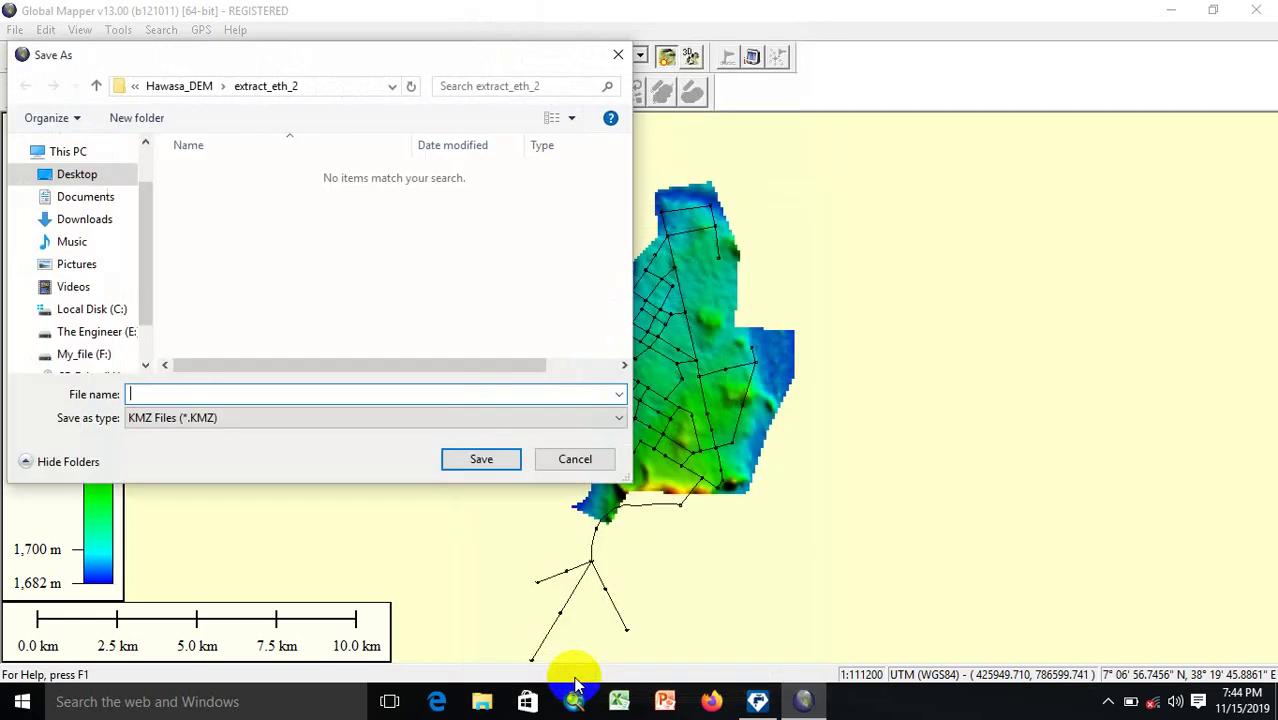
Step: Browse to the WaterGEMS folder as the KMZ save location, find the existing hawassa overlay file, and cancel the export
click(193, 88)
click(190, 86)
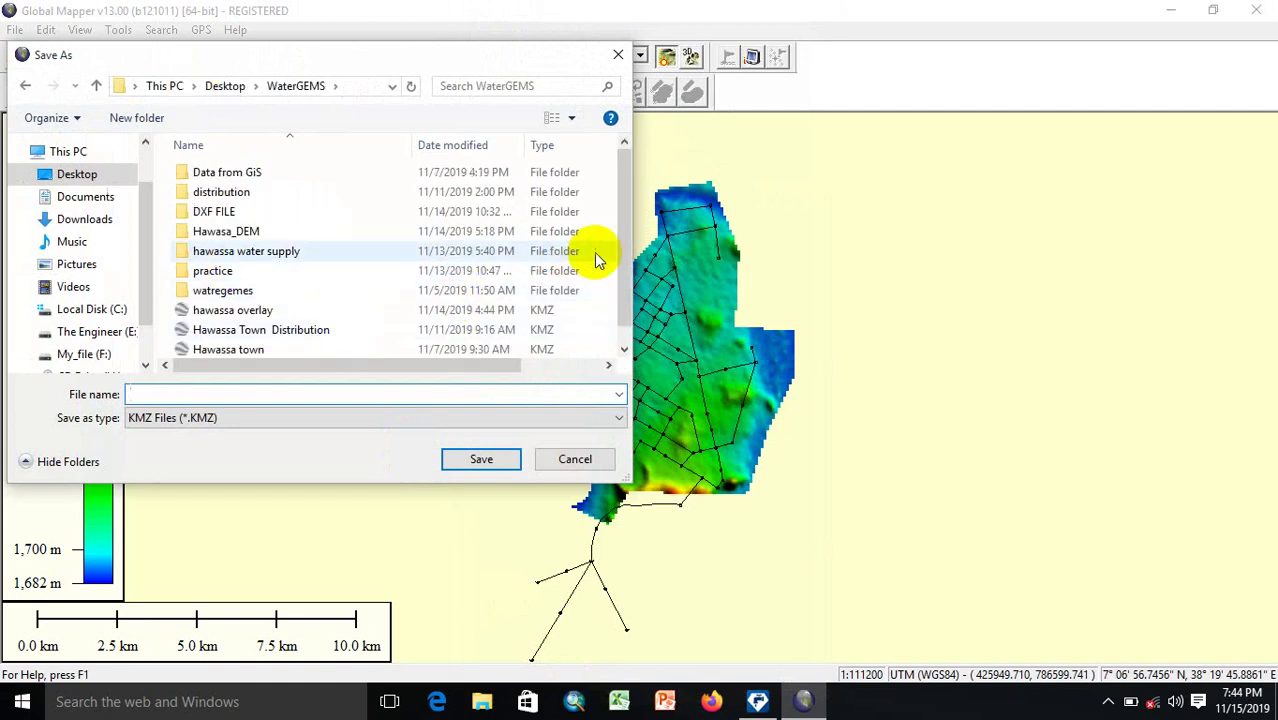
scroll(627, 249, down, 1)
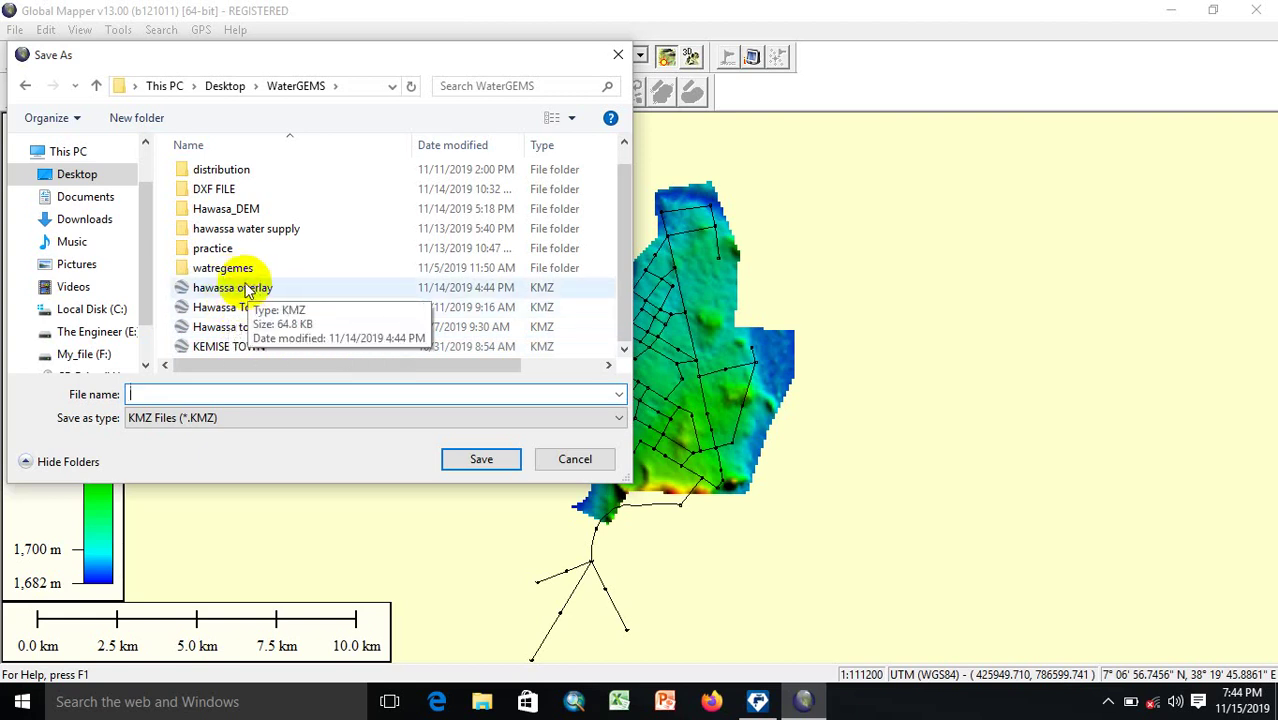
click(618, 54)
Step: Open the existing hawassa overlay KMZ from the desktop's WaterGEMS folder in Google Earth Pro and dismiss the connection messages
click(1168, 10)
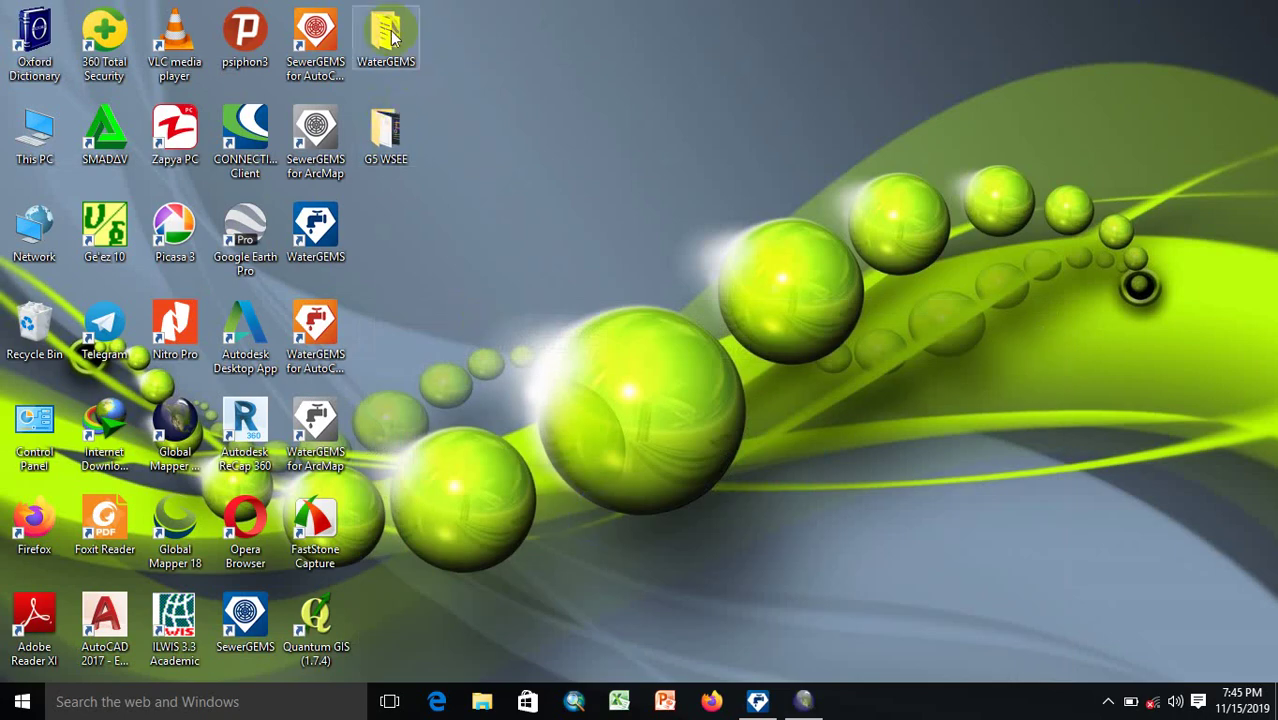
double_click(390, 36)
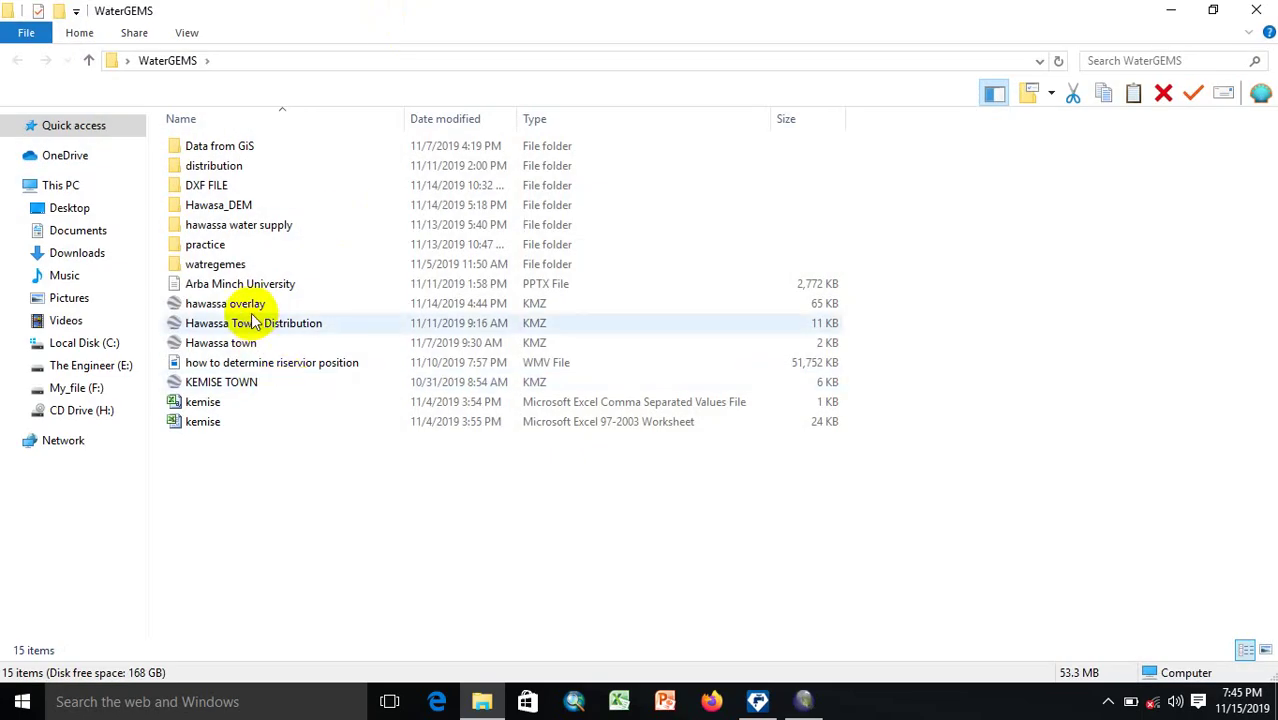
click(272, 304)
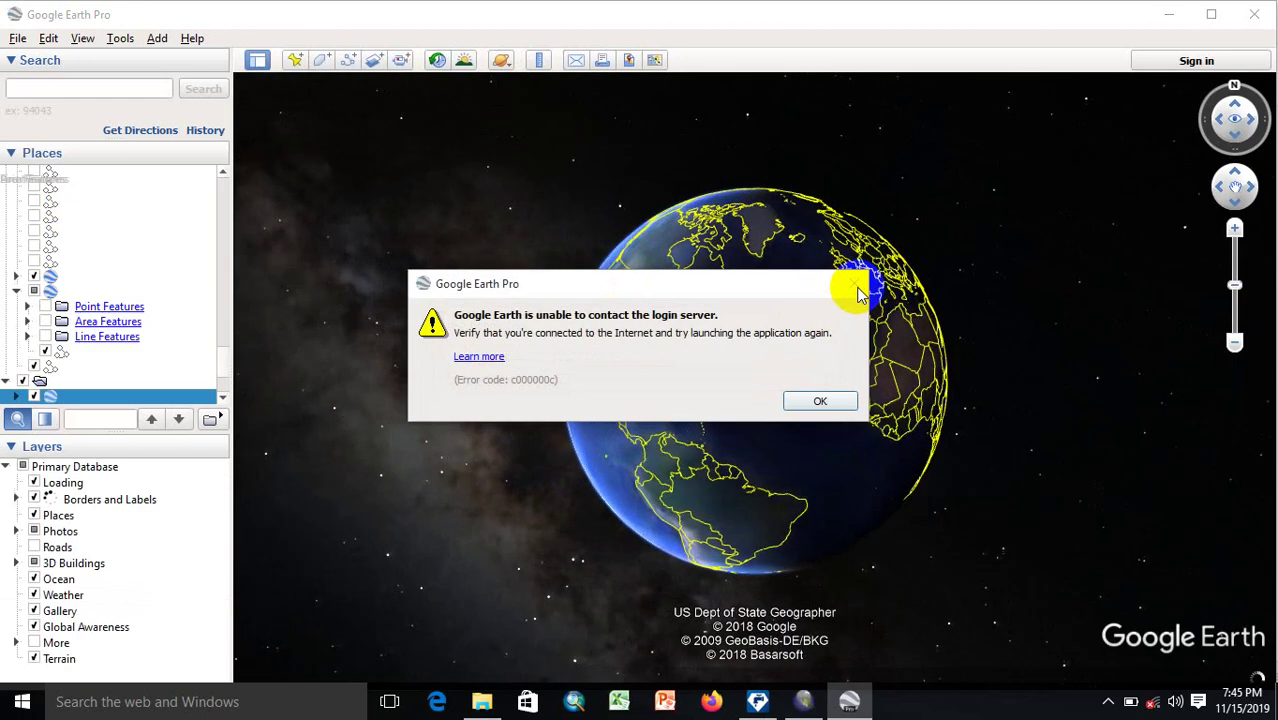
click(819, 400)
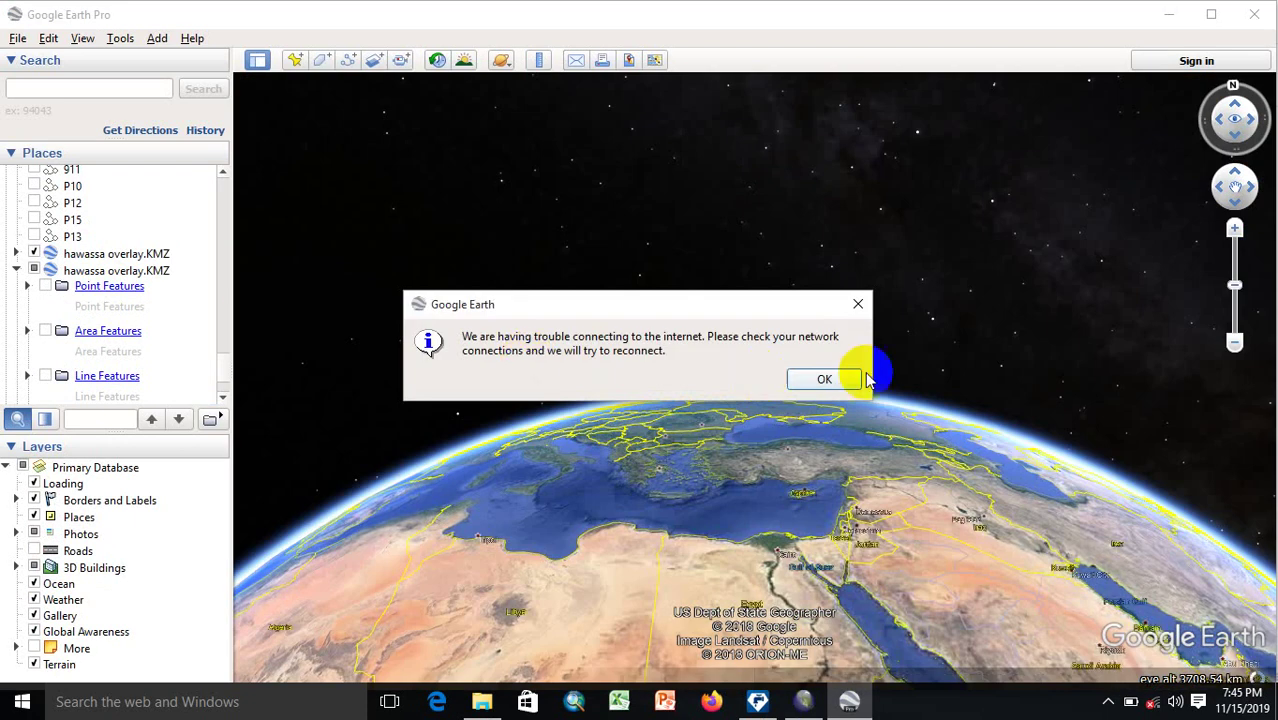
click(857, 303)
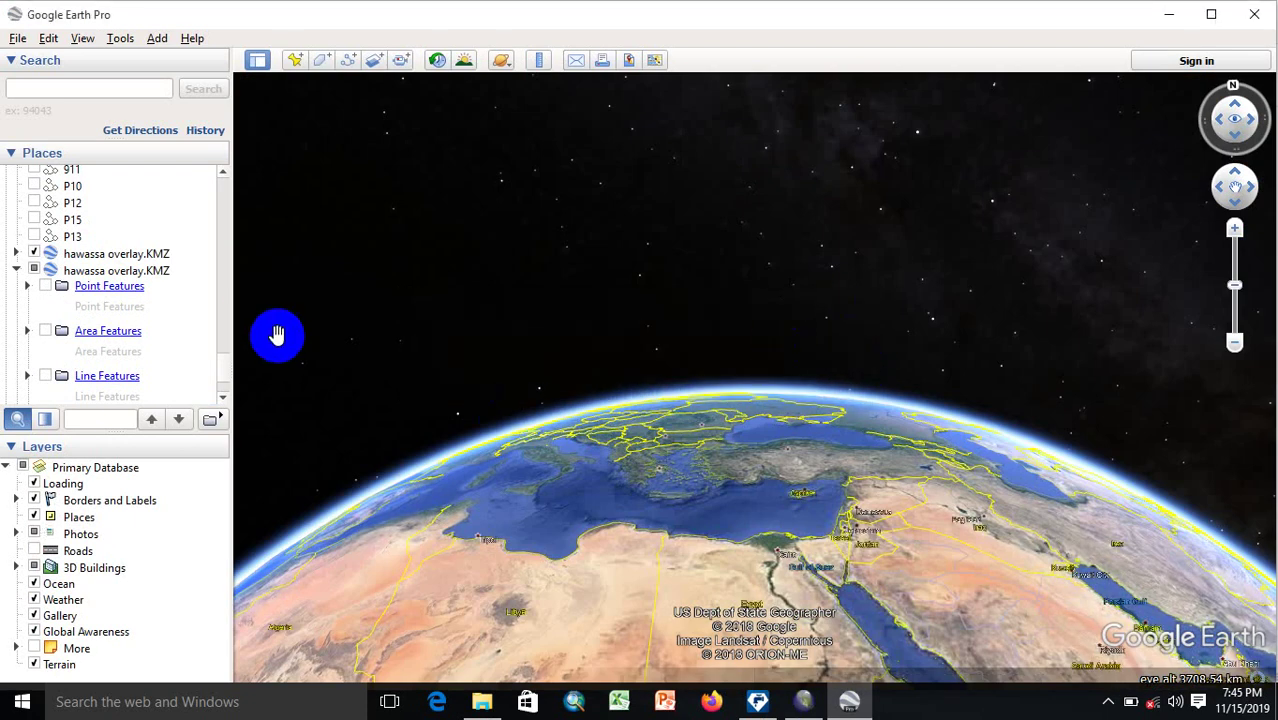
Step: Fly to the partly enabled hawassa overlay.KMZ entry in the saved places to view the pipe network over Hawassa
drag(224, 370, 226, 378)
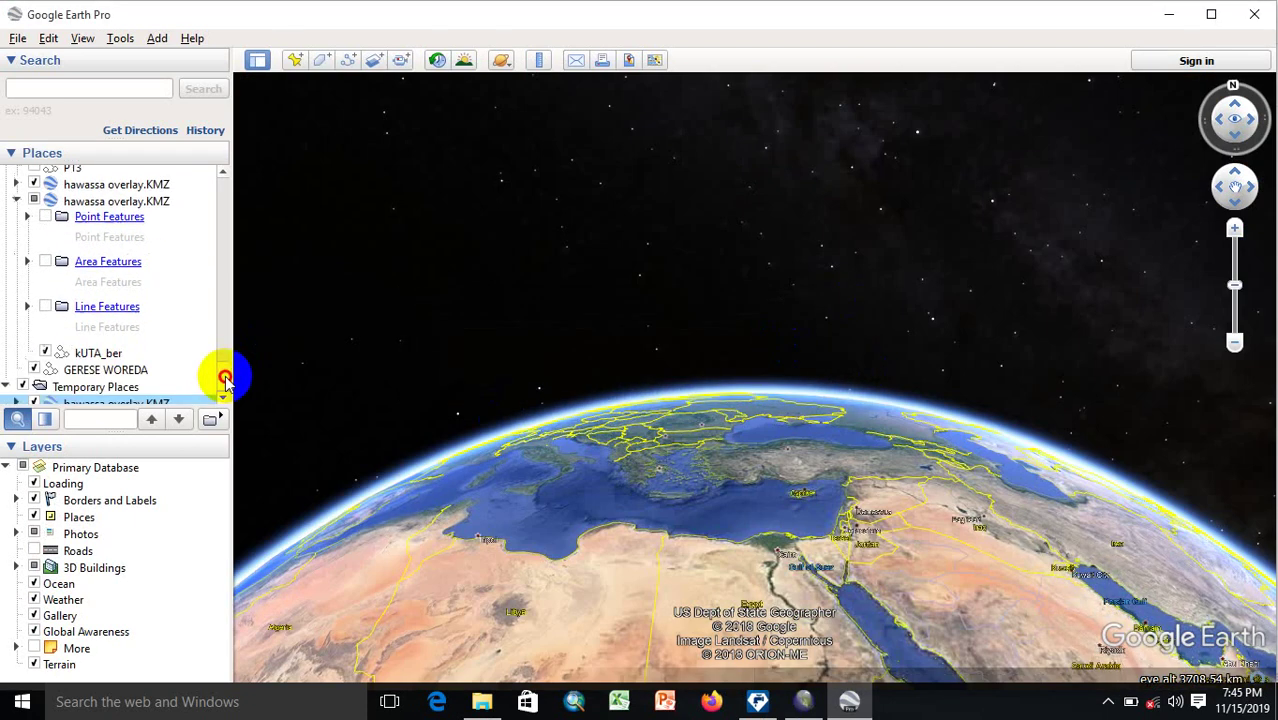
scroll(225, 372, up, 3)
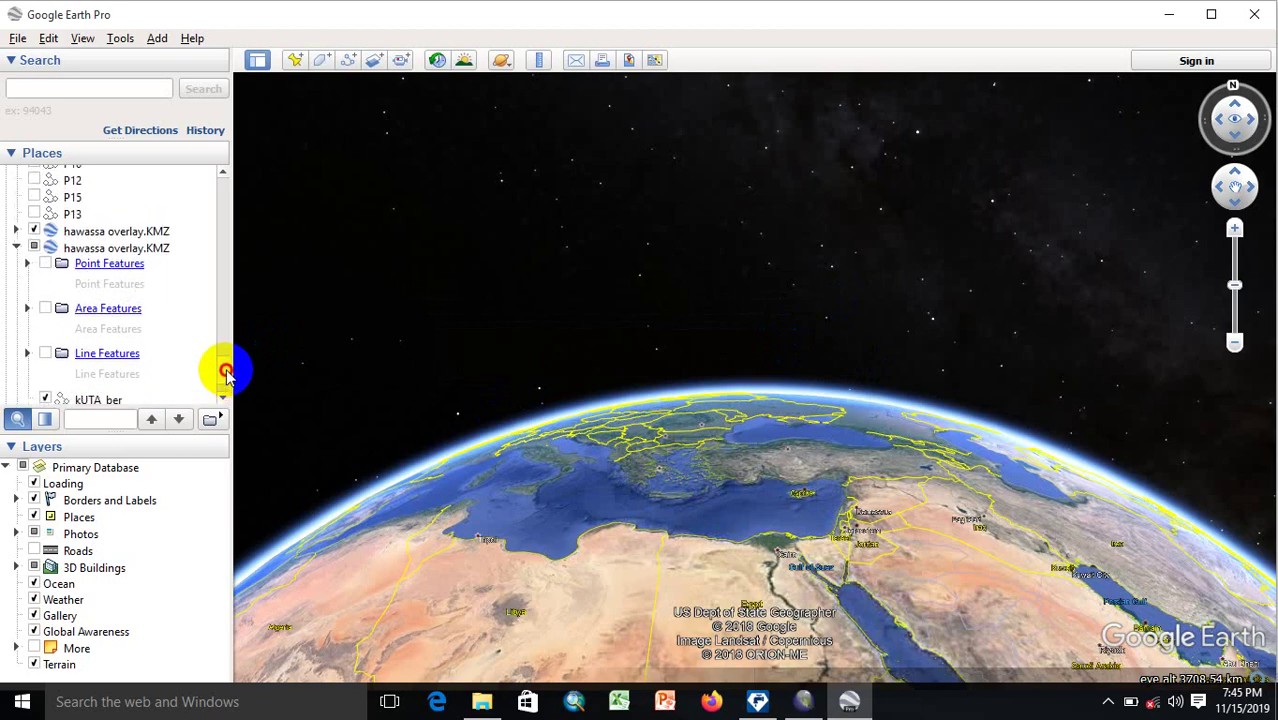
double_click(133, 241)
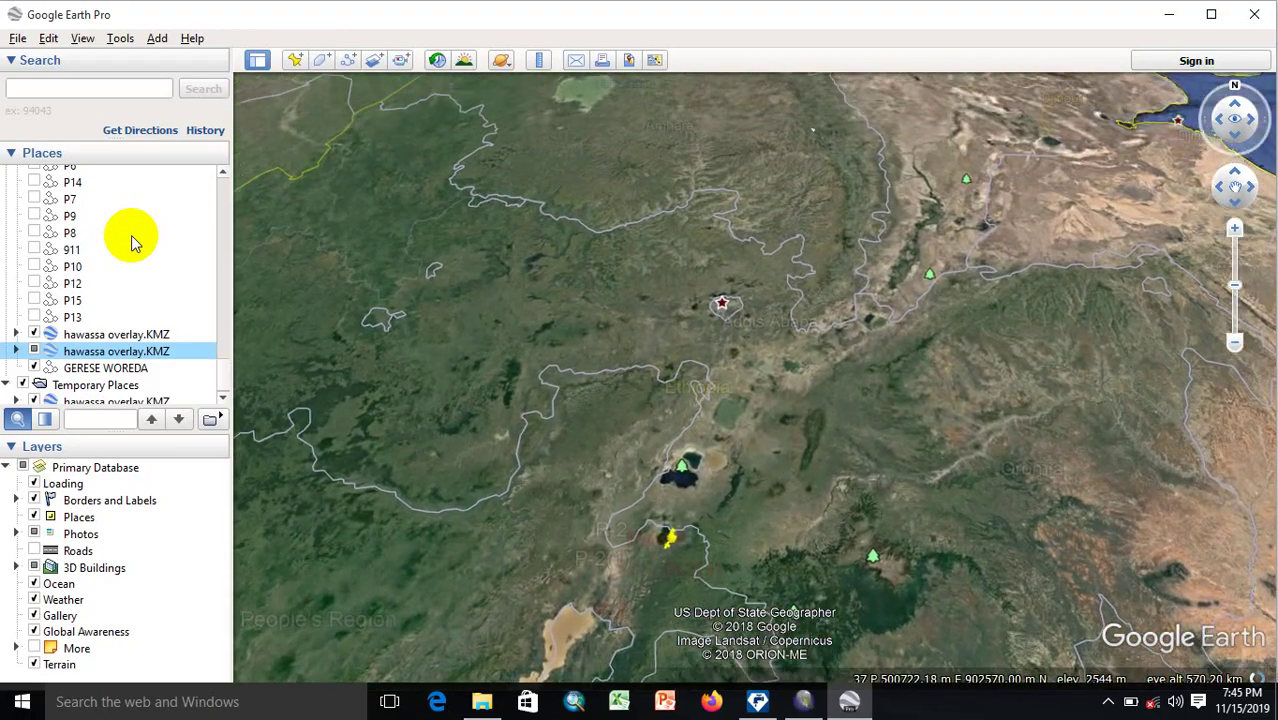
drag(385, 345, 673, 410)
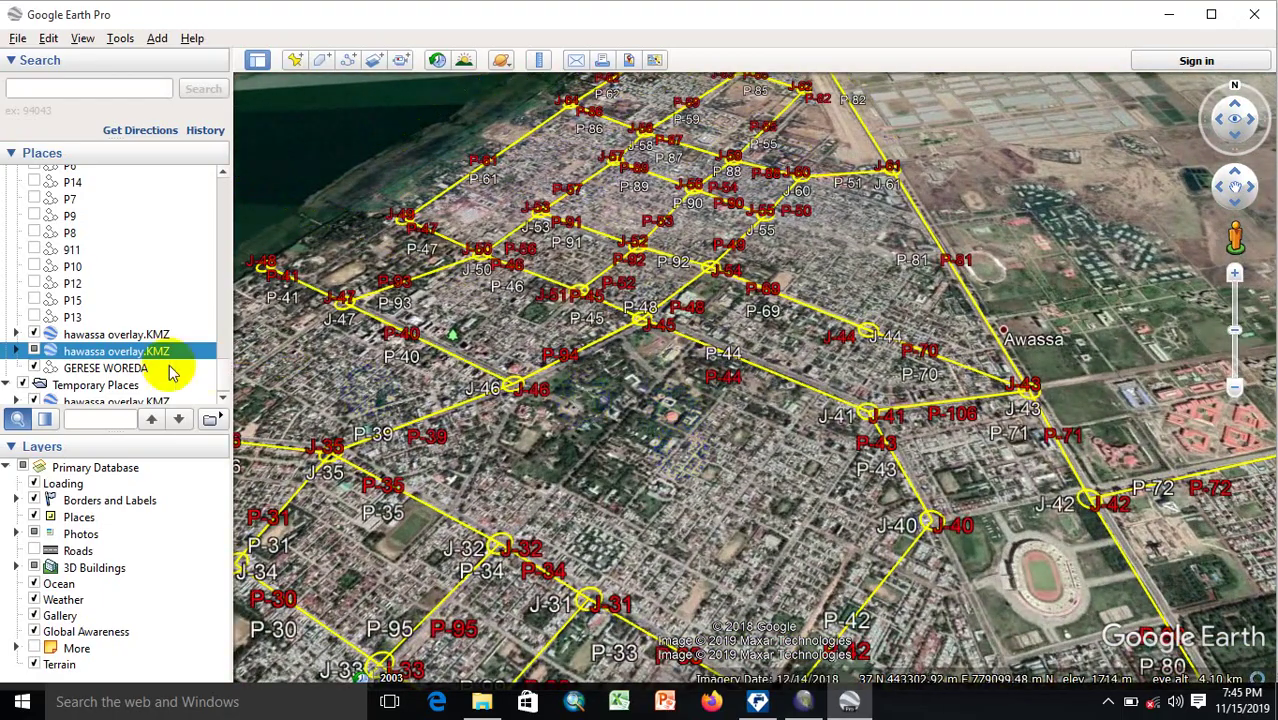
Step: Hide the second hawassa overlay.KMZ and the Temporary Places, keeping the first hawassa overlay.KMZ shown
click(34, 335)
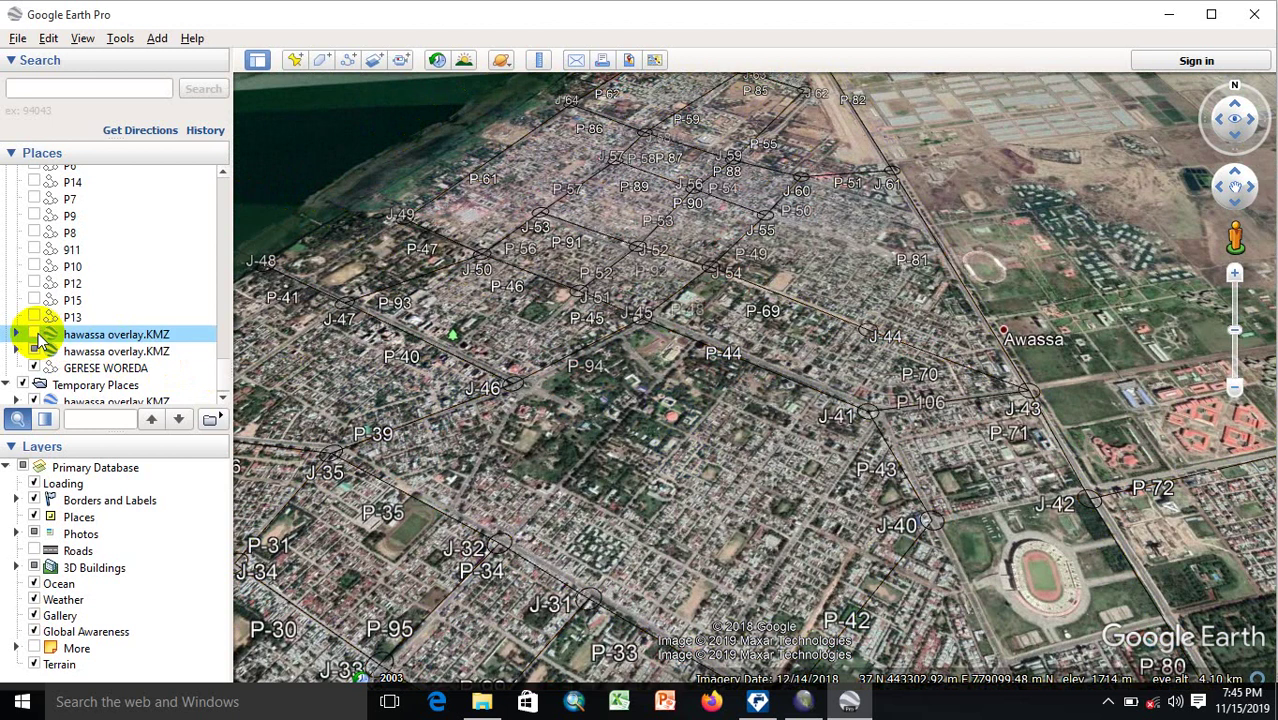
click(34, 335)
click(34, 351)
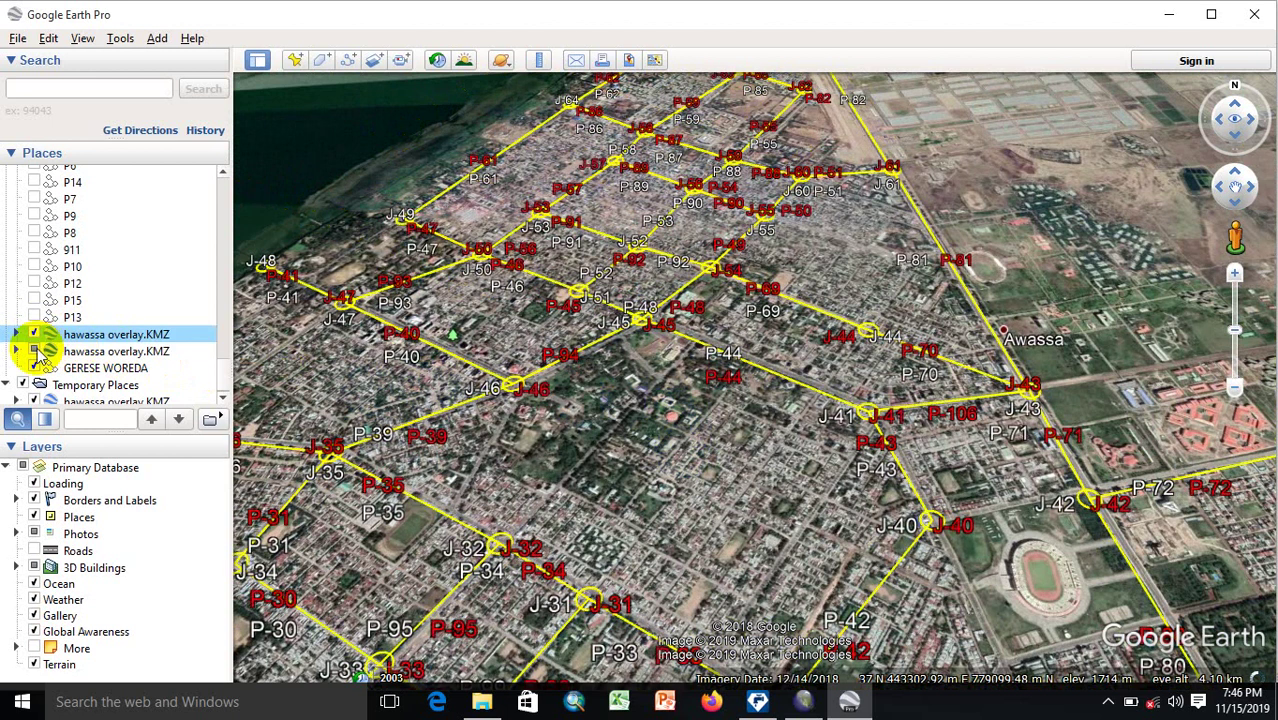
click(36, 351)
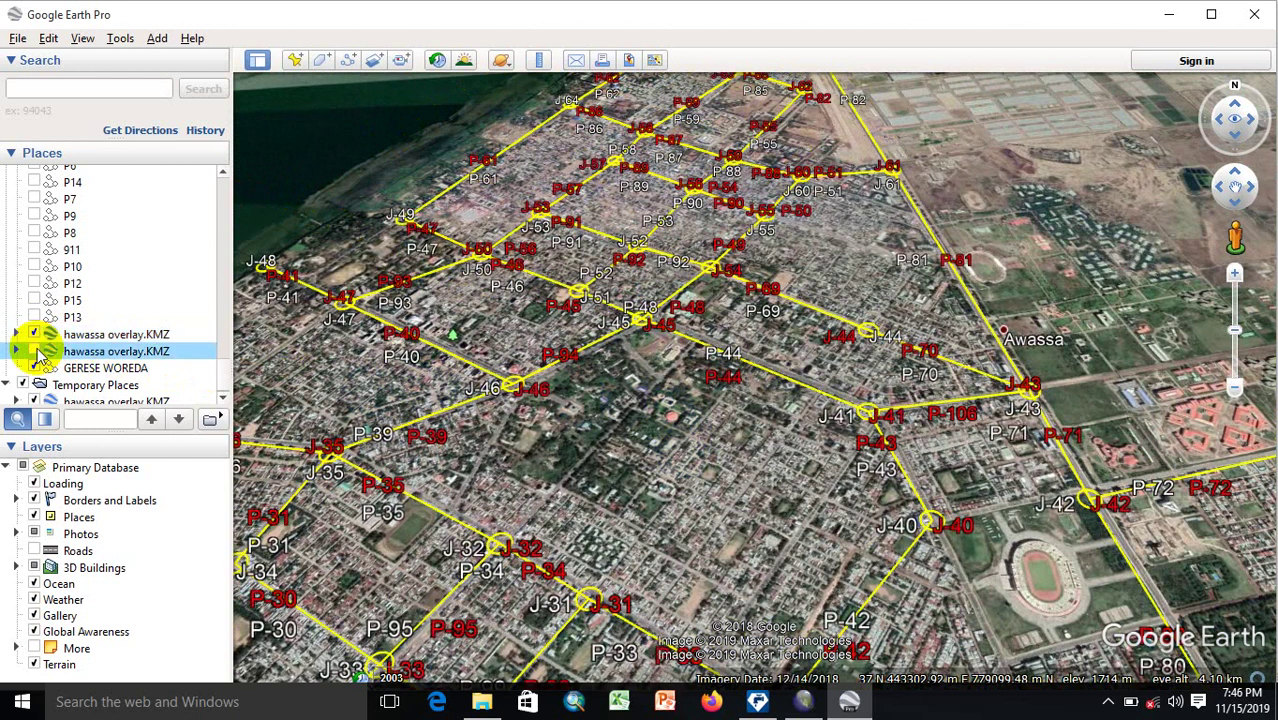
drag(588, 378, 622, 341)
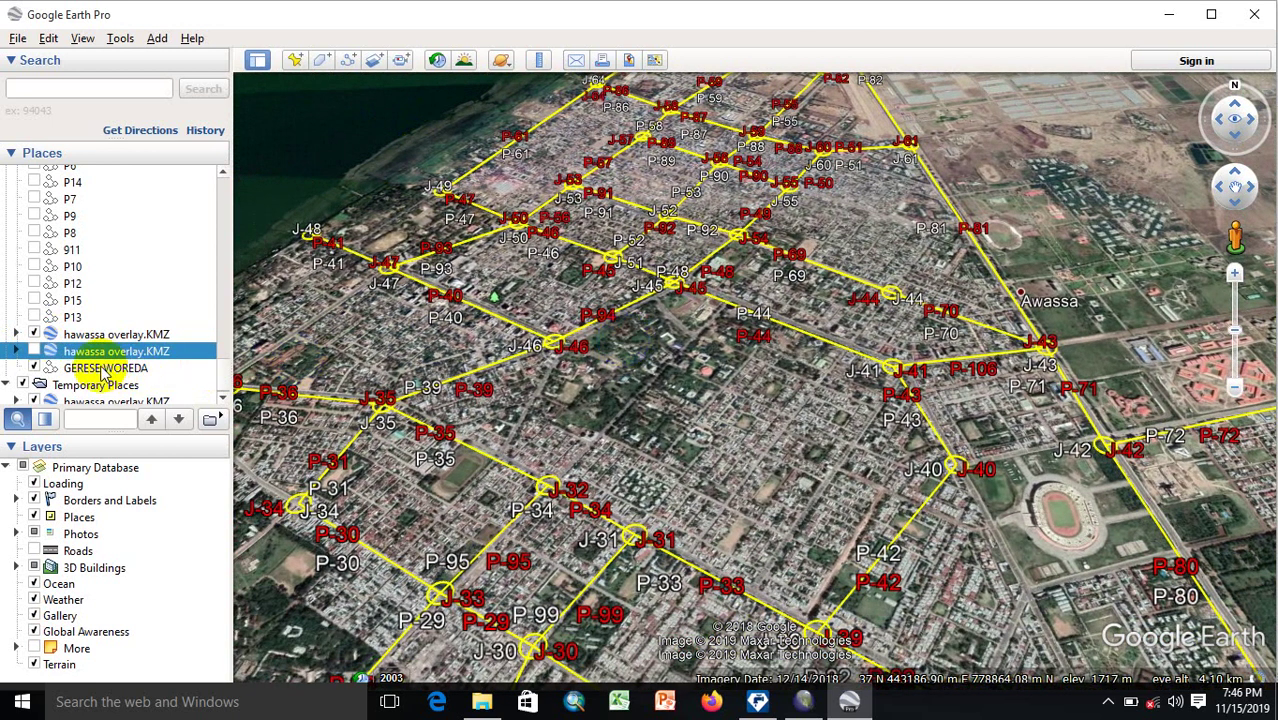
click(24, 386)
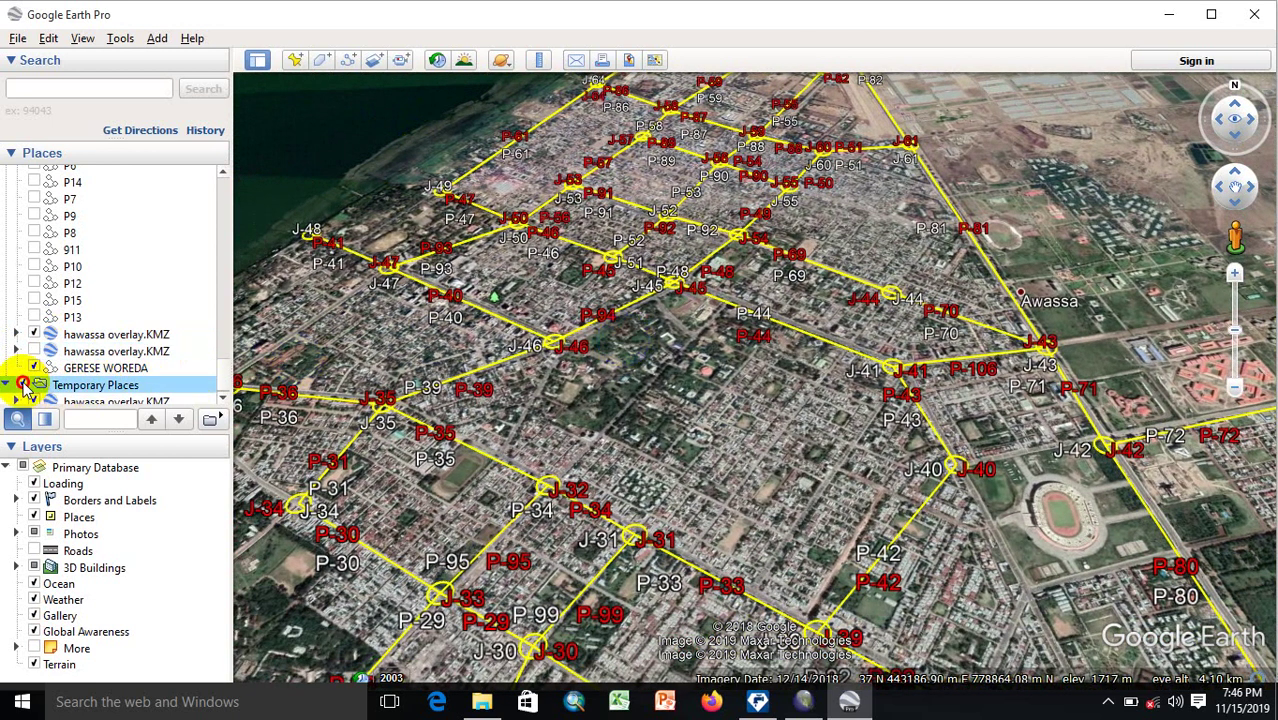
Step: Examine tank T-1 on the hillside and the course of pipe P-5 across the terrain towards the town
drag(570, 370, 730, 428)
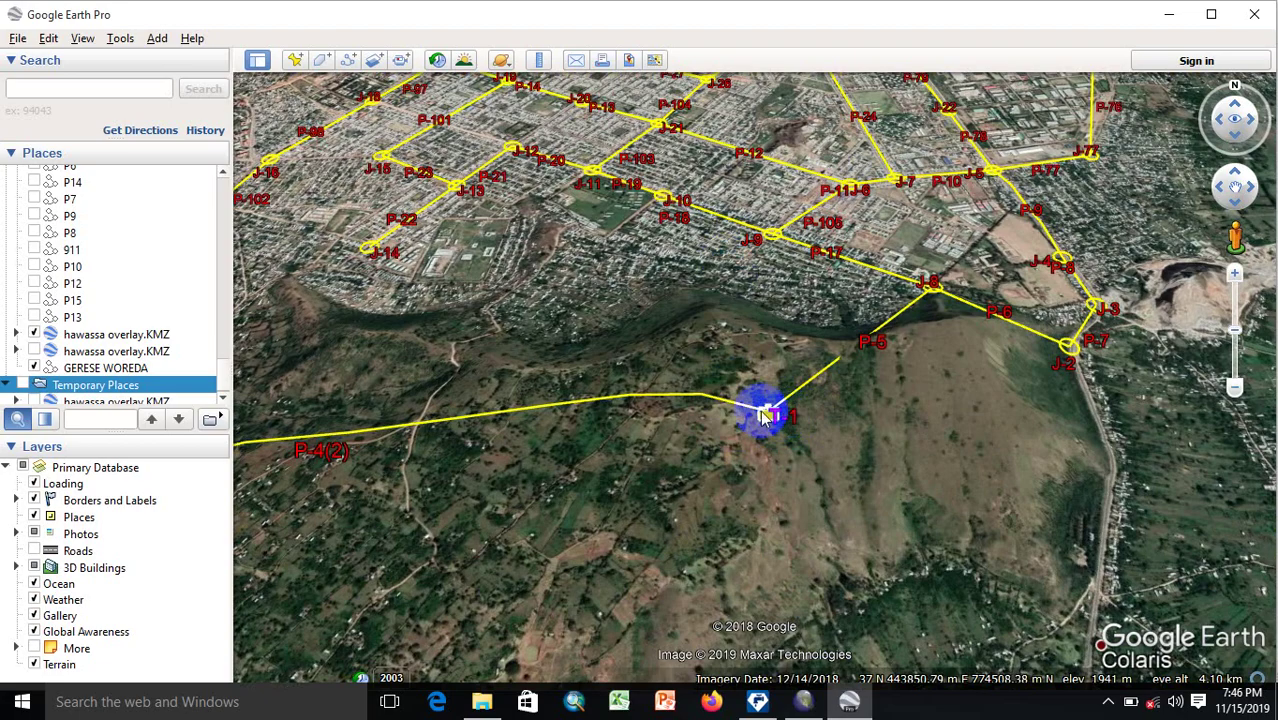
scroll(783, 410, up, 3)
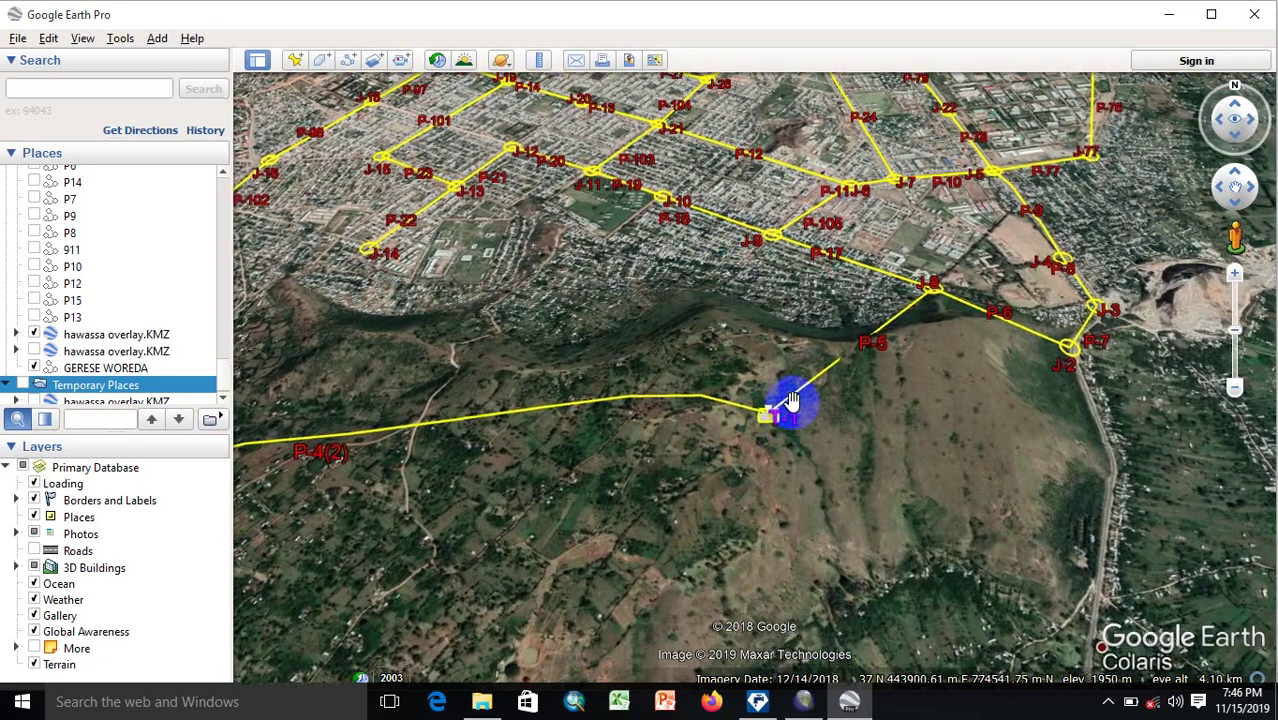
scroll(791, 402, up, 2)
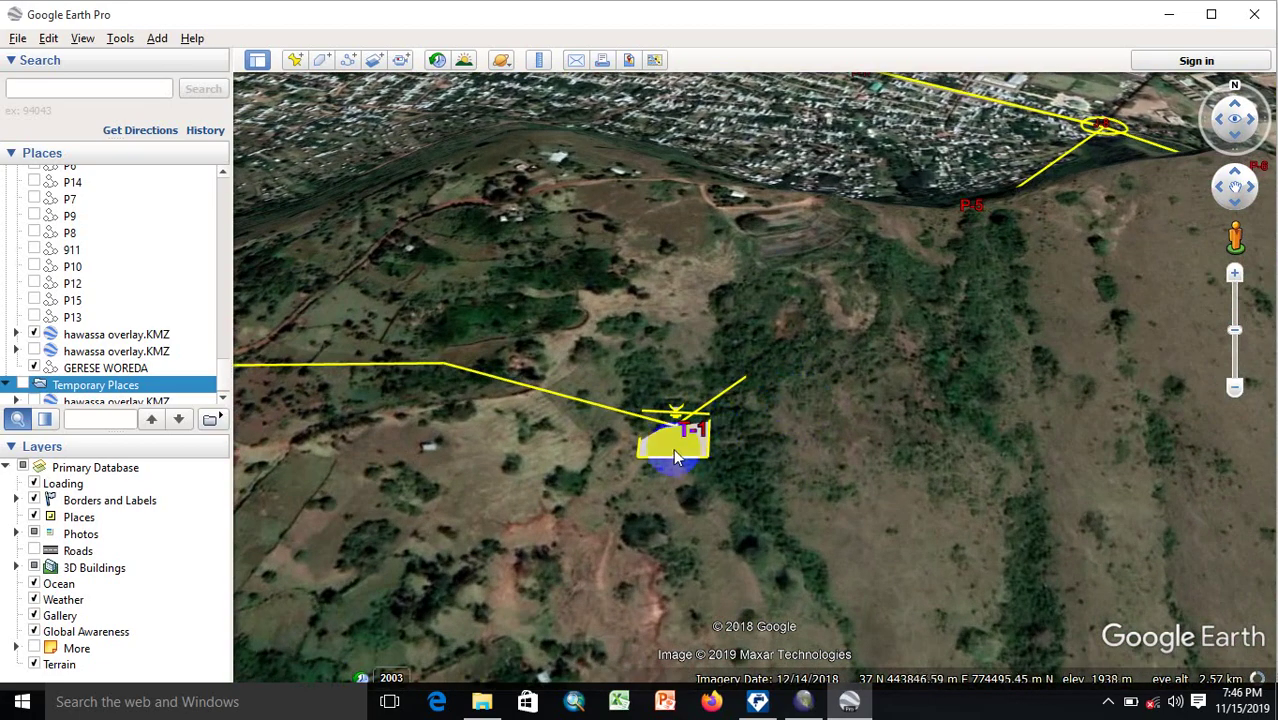
mouse_move(904, 356)
mouse_down()
mouse_move(964, 342)
mouse_move(887, 422)
mouse_move(996, 225)
mouse_move(926, 366)
mouse_up()
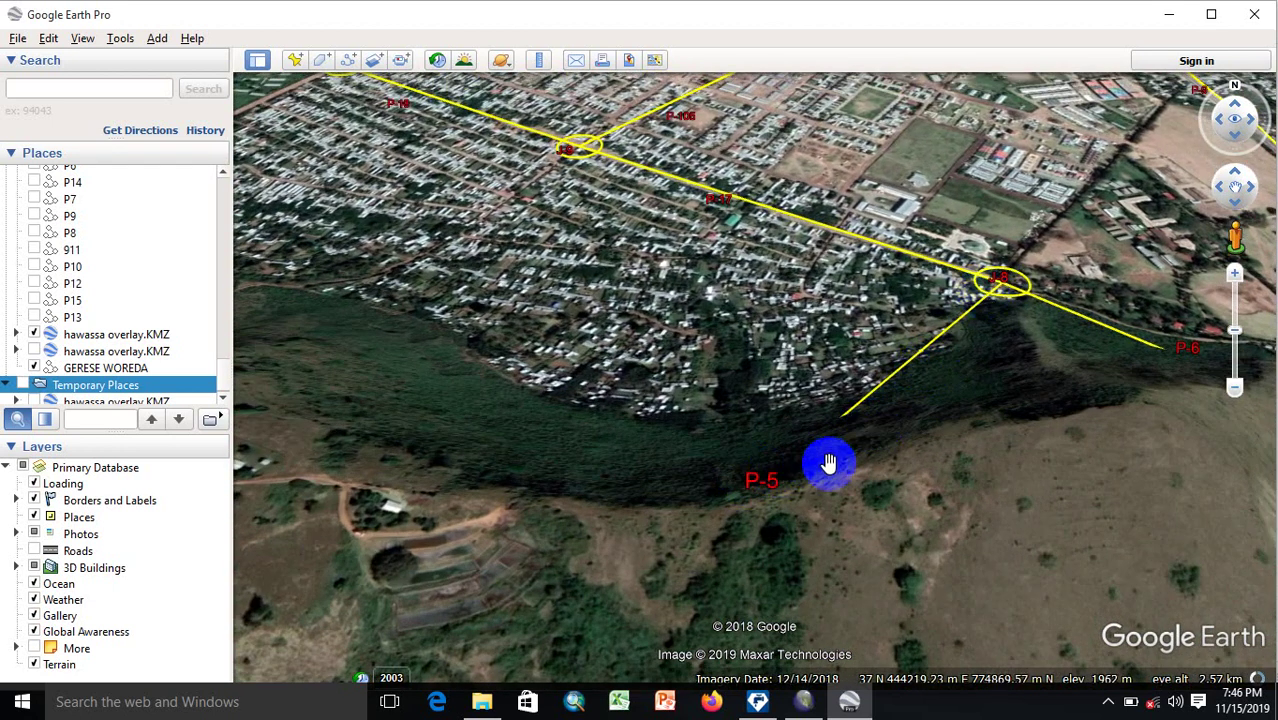
drag(828, 463, 899, 300)
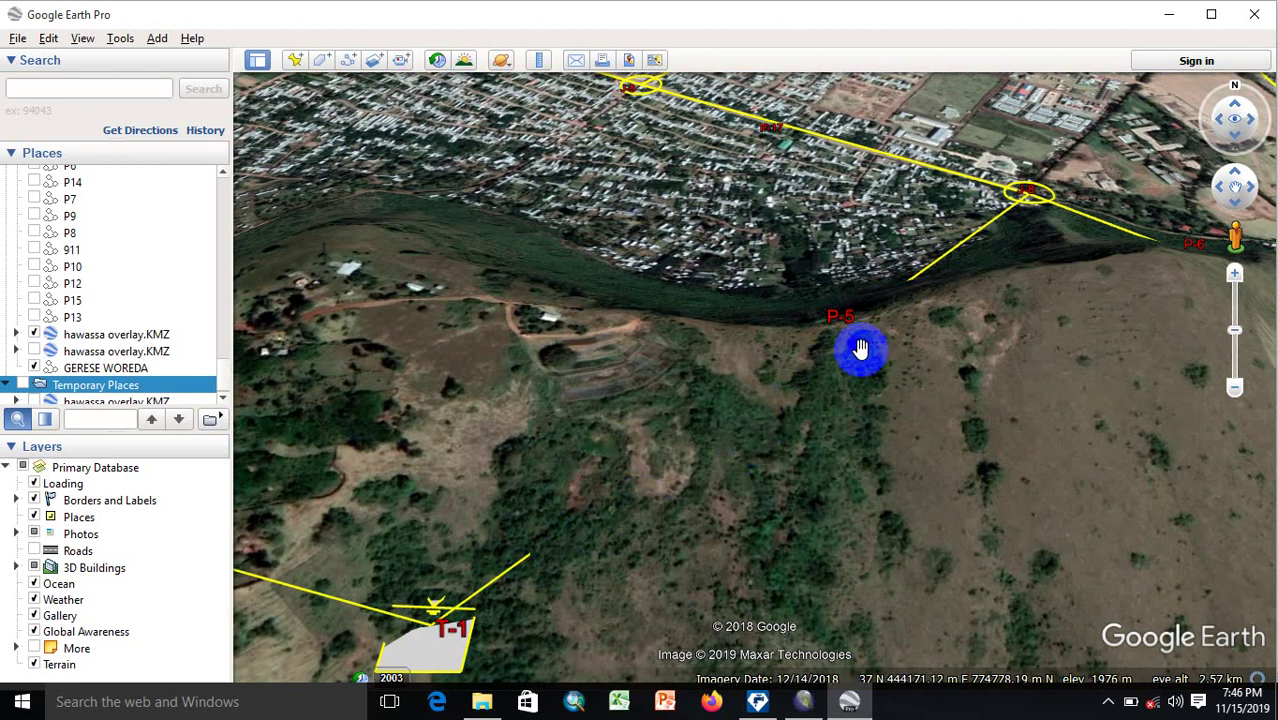
drag(860, 347, 870, 377)
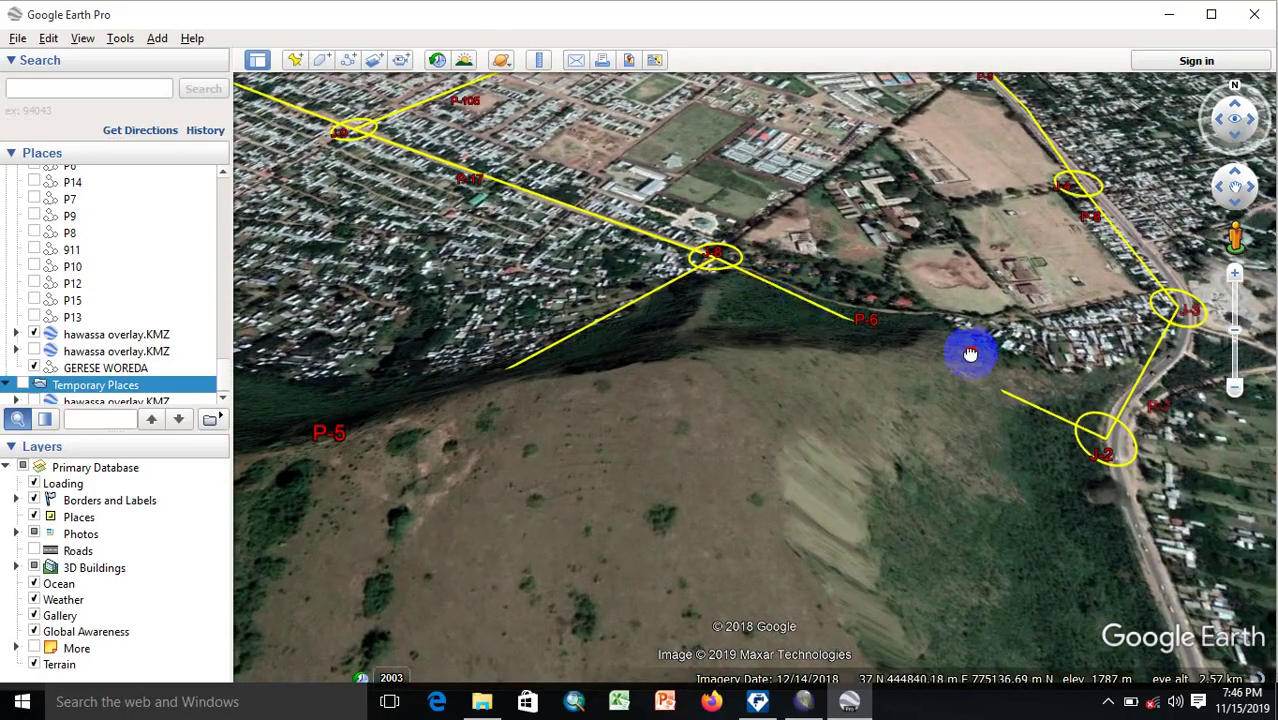
Step: Examine the network over the town from junctions J-2 and J-8 to J-6 and J-7, and return to the desktop
drag(970, 353, 1122, 472)
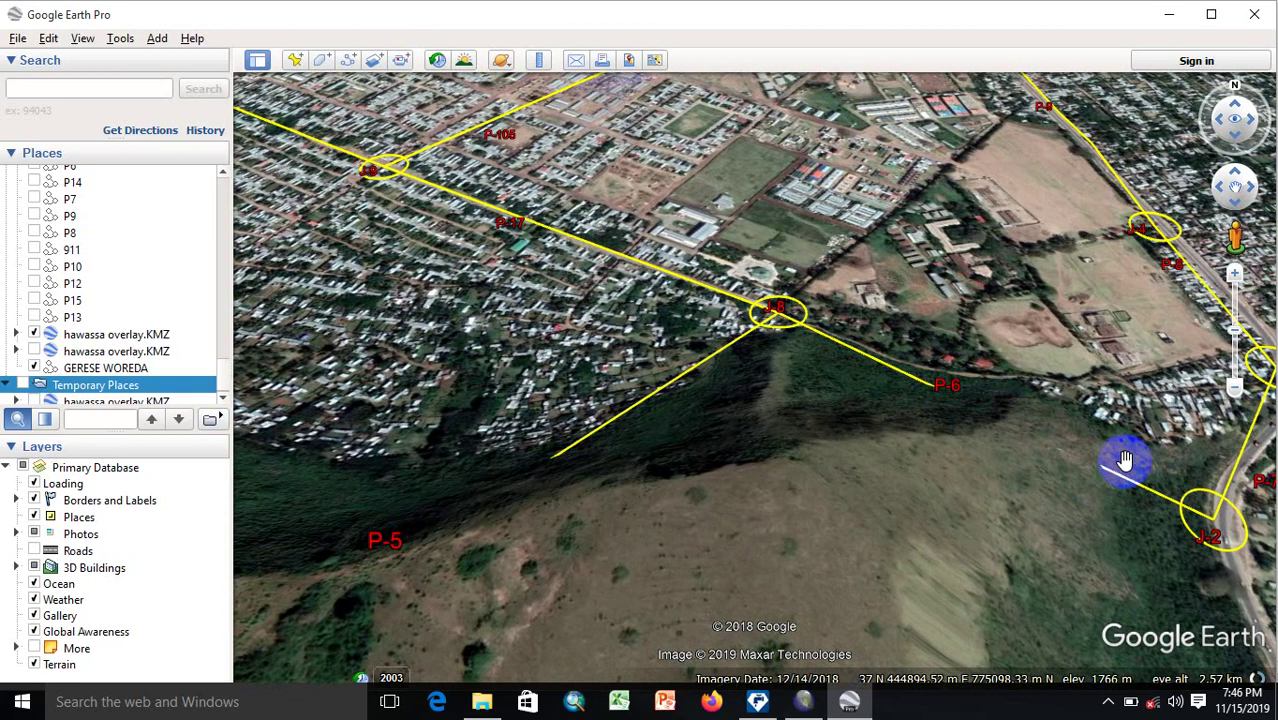
drag(1125, 460, 830, 465)
drag(729, 371, 645, 275)
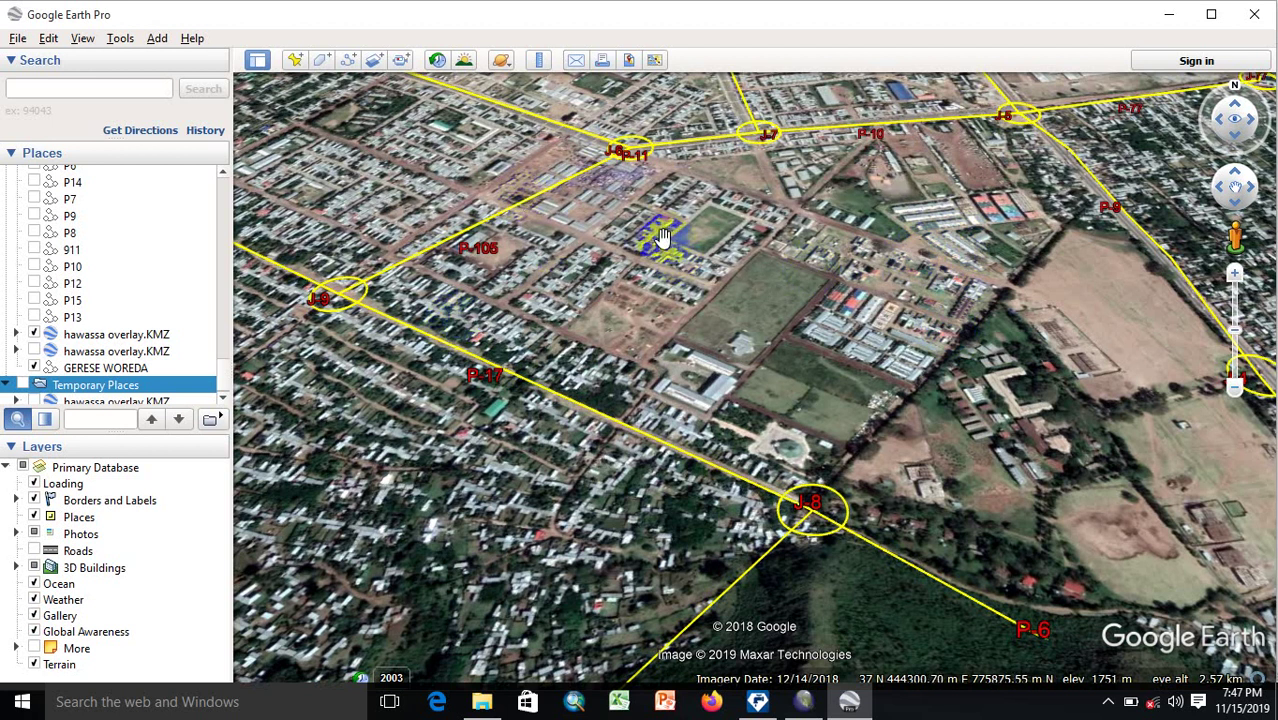
drag(790, 262, 845, 300)
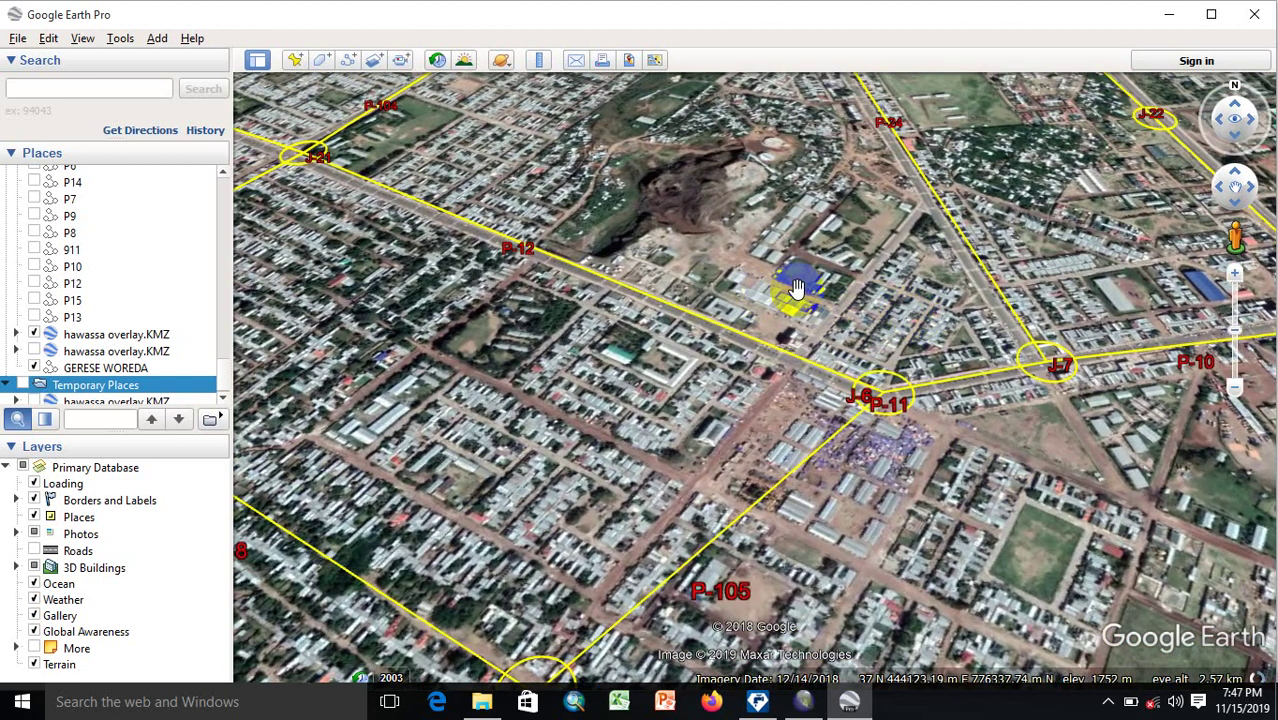
drag(796, 288, 588, 312)
click(1170, 17)
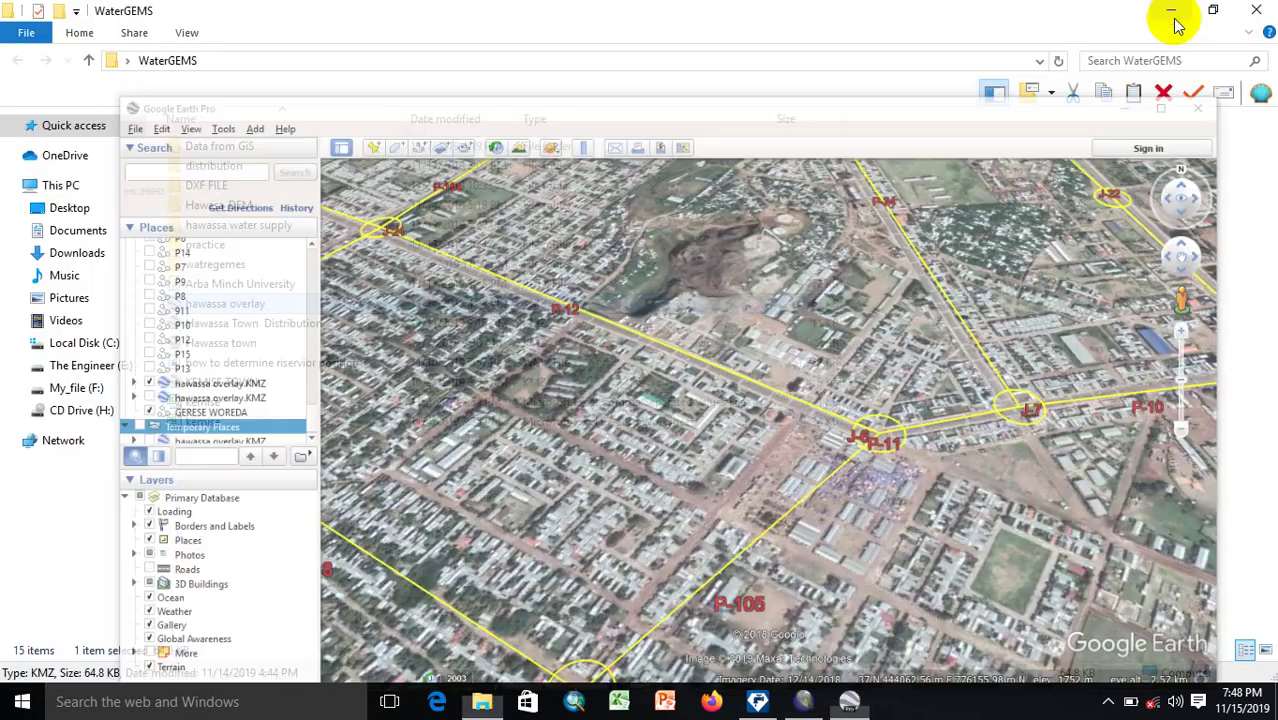
click(1172, 14)
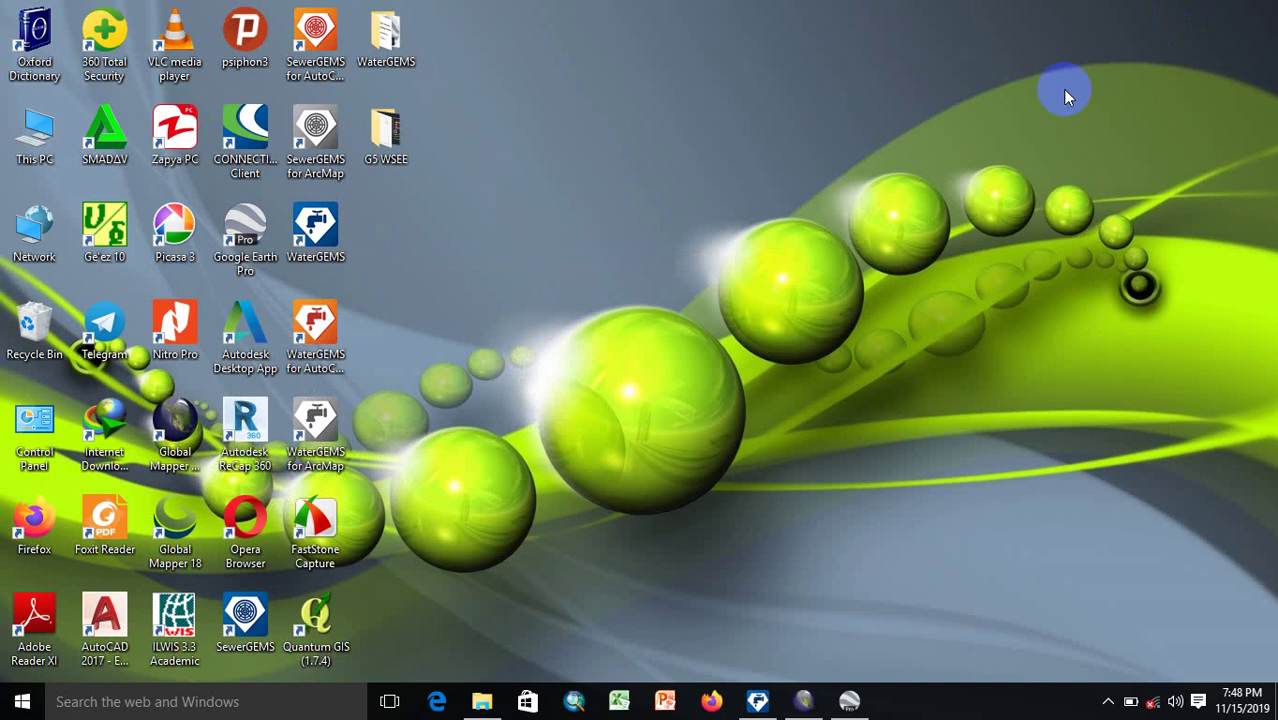